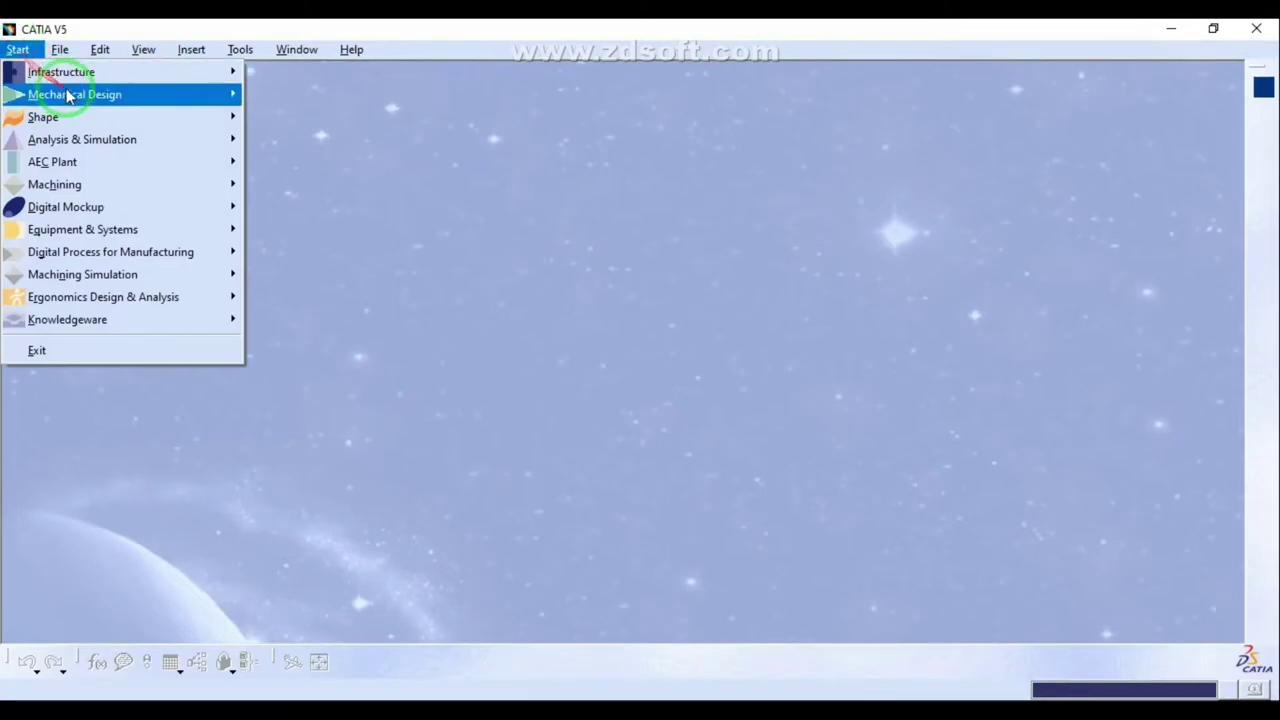
Step: Create a new part for wireframe and surface design, keeping the name Part1 and hybrid design enabled
mouse_move(70, 92)
click(400, 500)
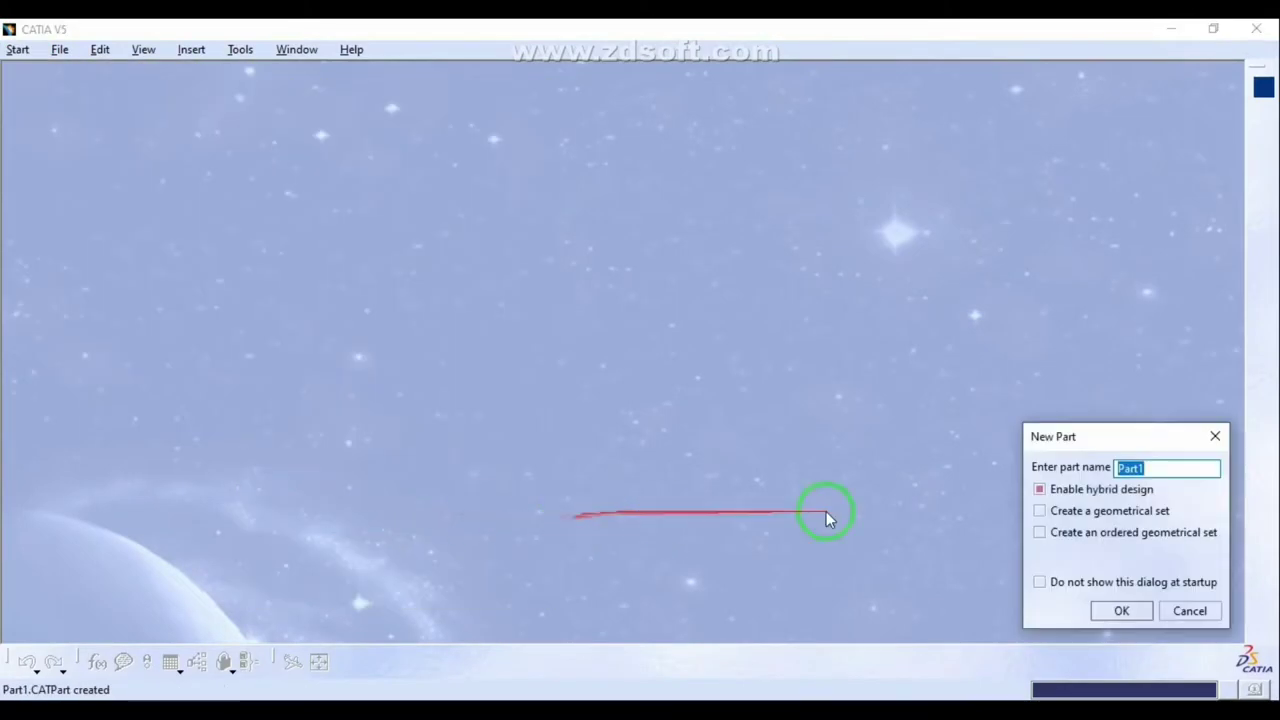
click(1115, 609)
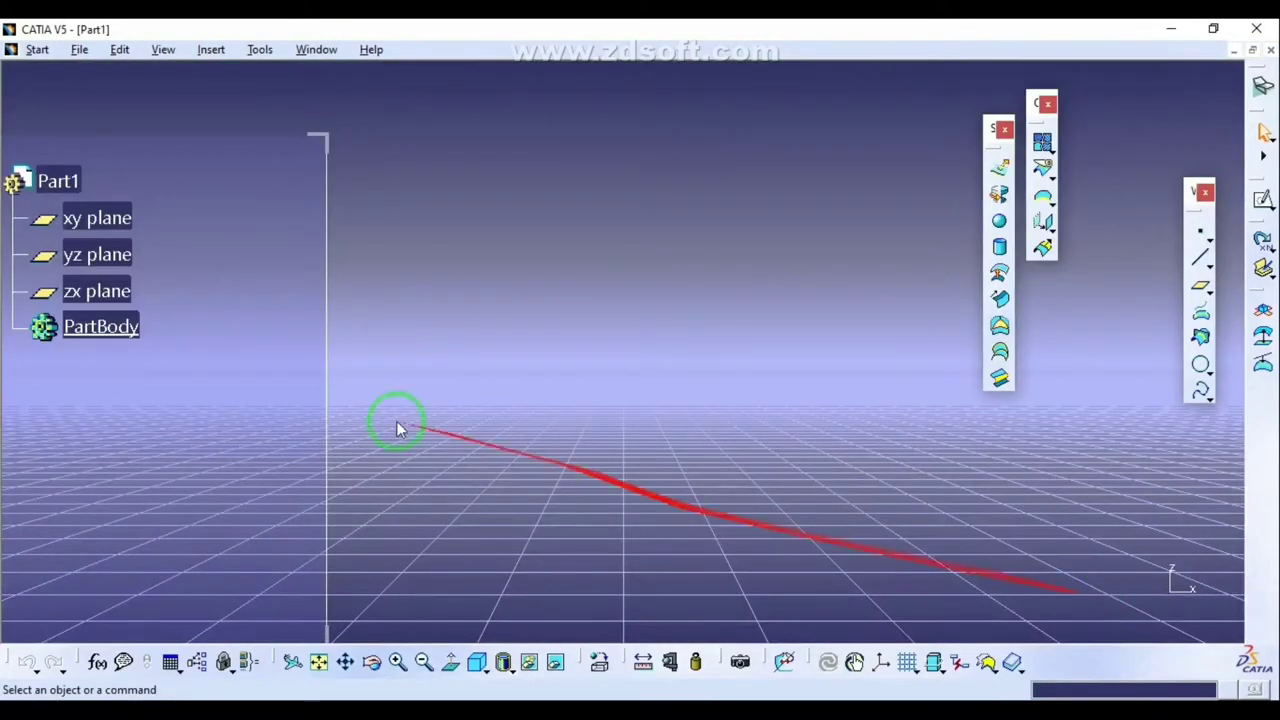
Step: Create a reference plane offset 1000 mm below the xy plane by reversing the offset direction
click(90, 218)
click(320, 663)
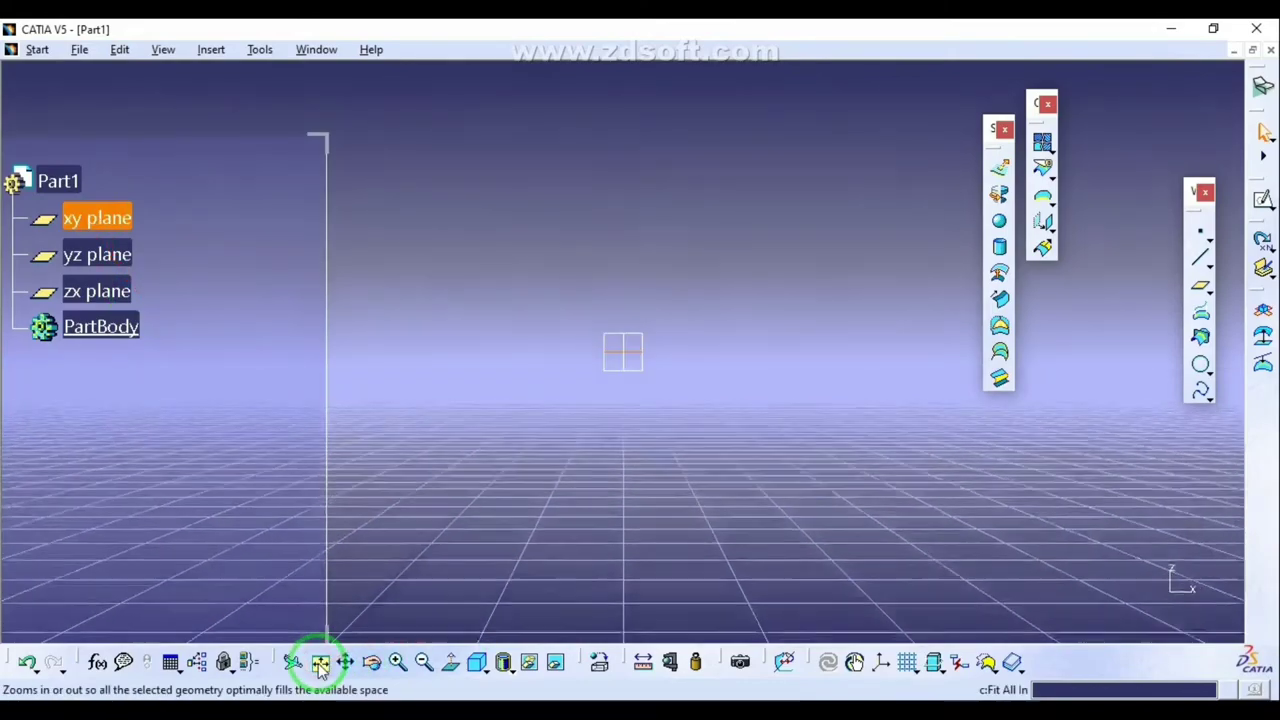
middle_drag(581, 363, 560, 449)
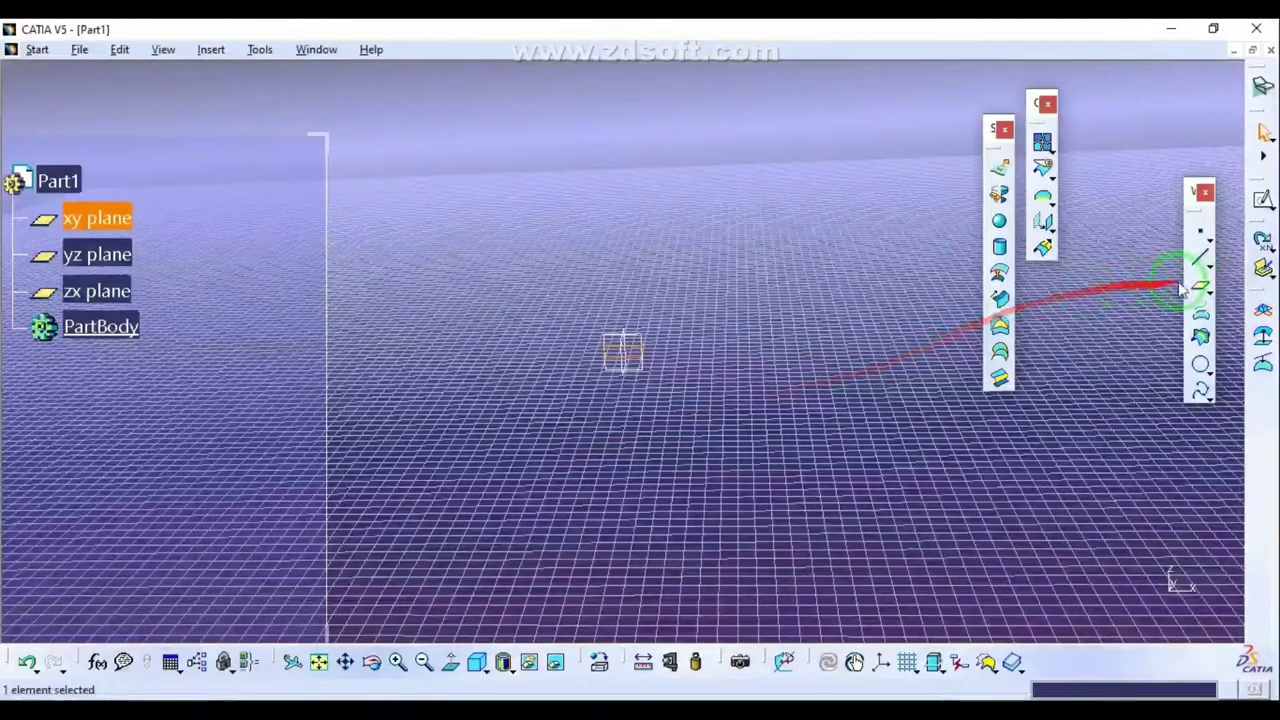
click(1201, 287)
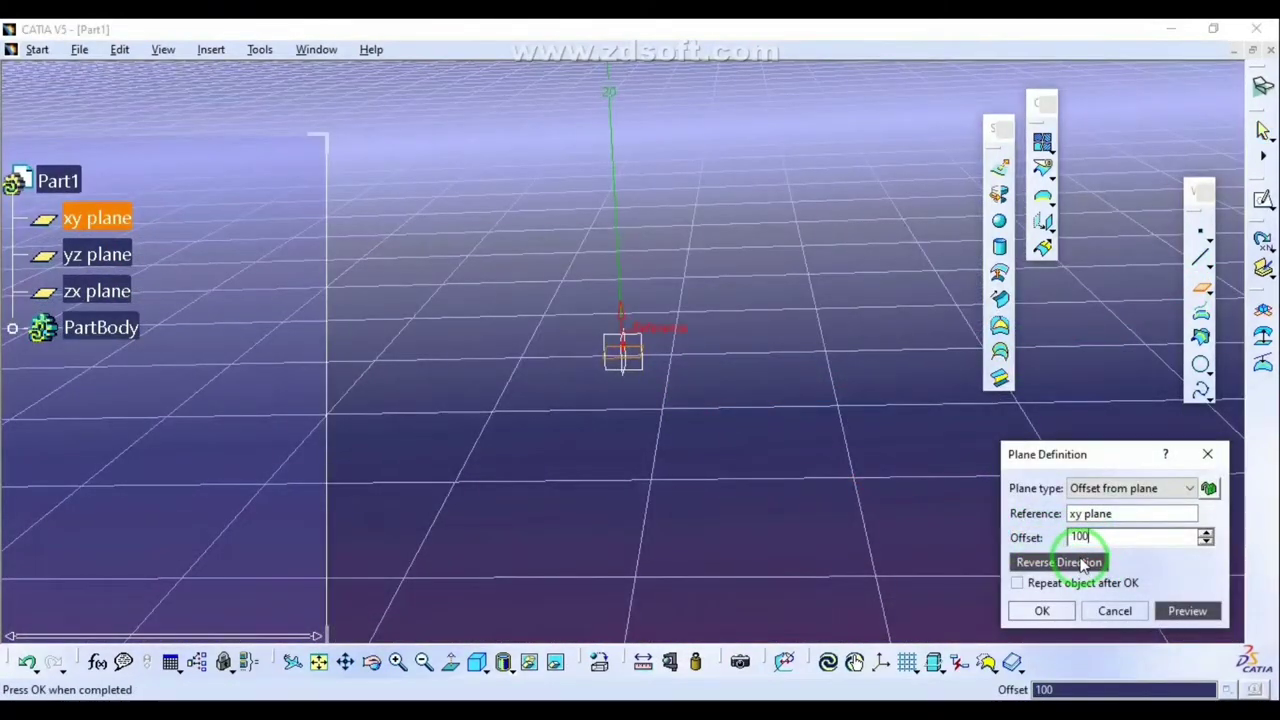
click(1078, 565)
click(1041, 611)
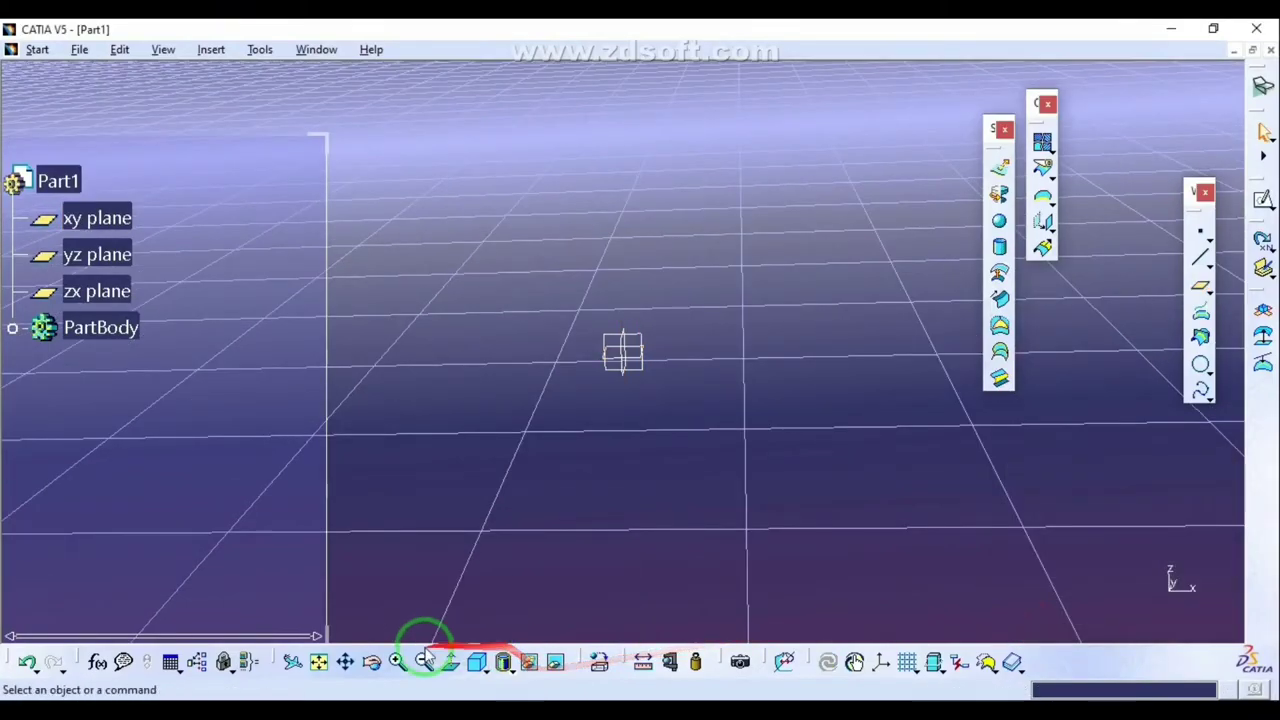
Step: Create a second reference plane offset 2000 mm above the xy plane
click(318, 662)
middle_drag(628, 277, 680, 343)
click(1203, 288)
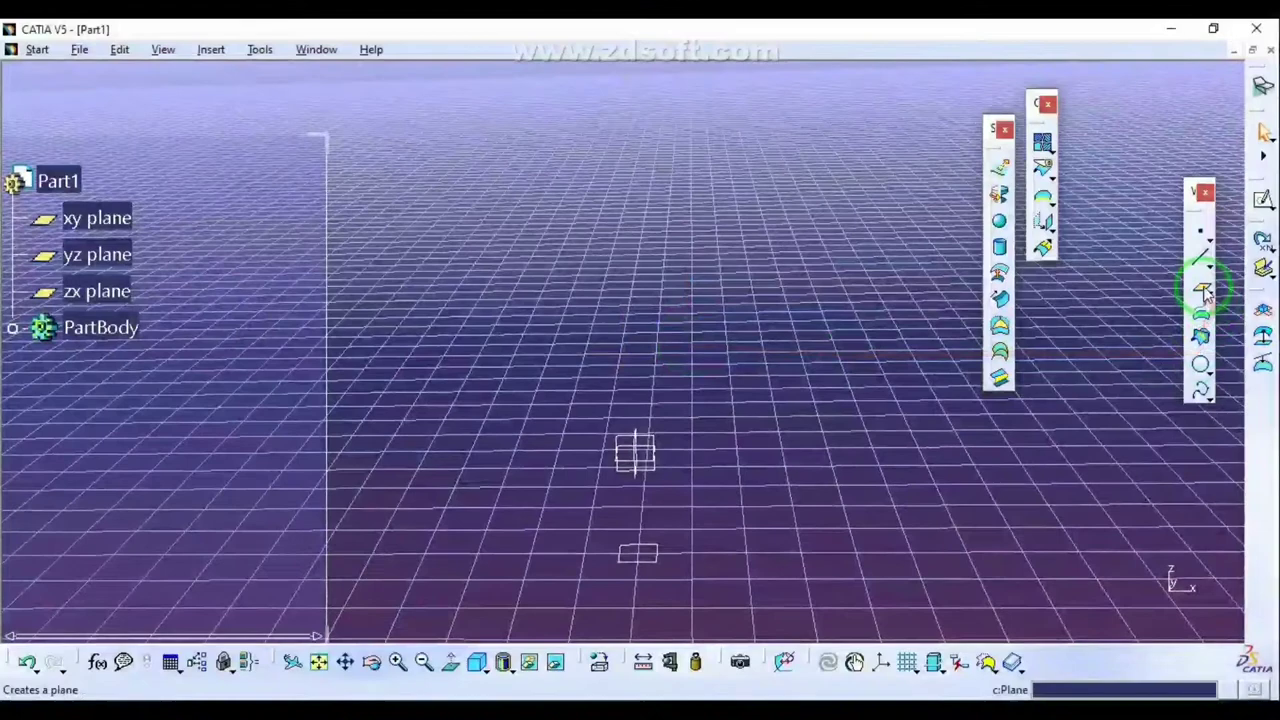
click(640, 455)
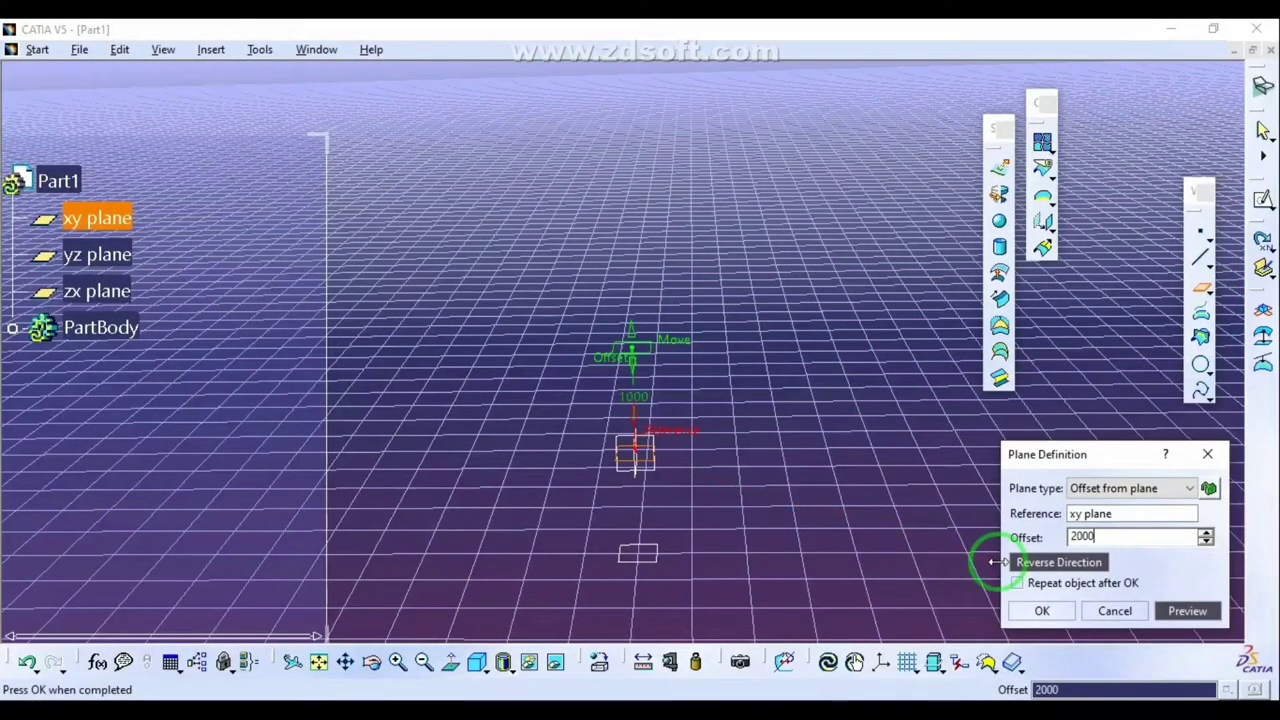
key(Return)
Step: Create a third reference plane offset 1500 mm above the plane at 2000 mm
click(1203, 288)
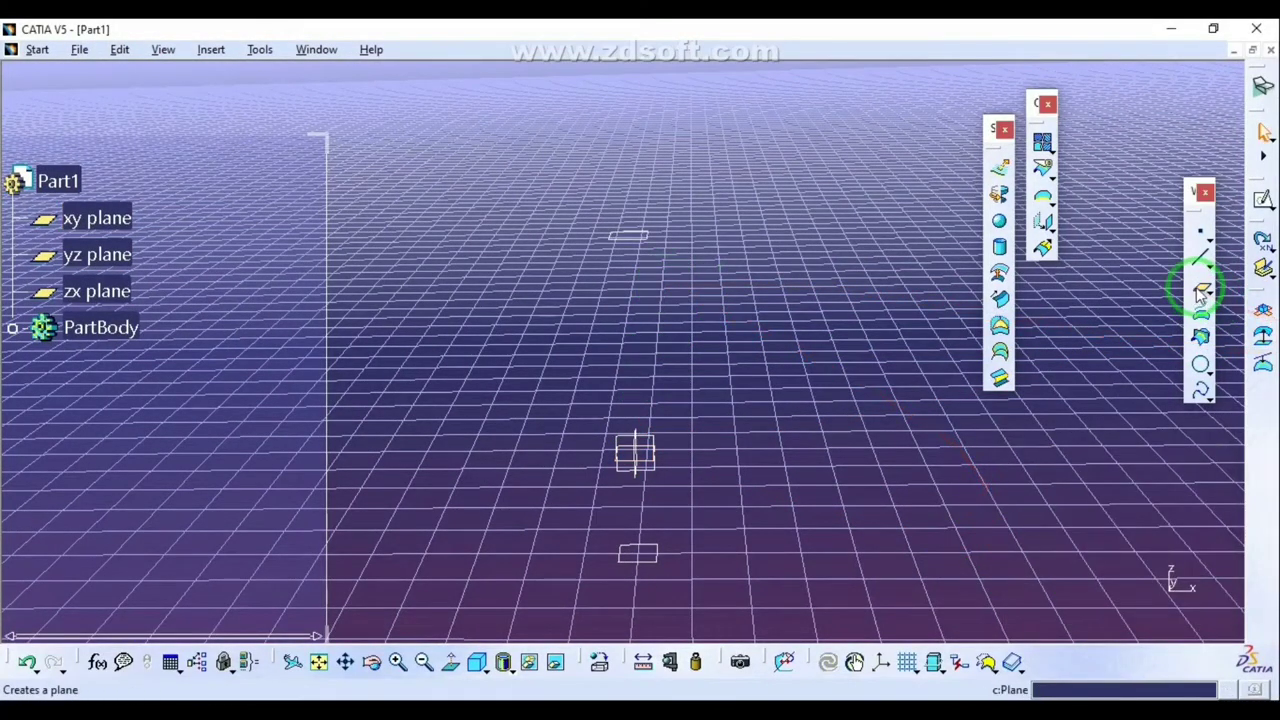
click(640, 238)
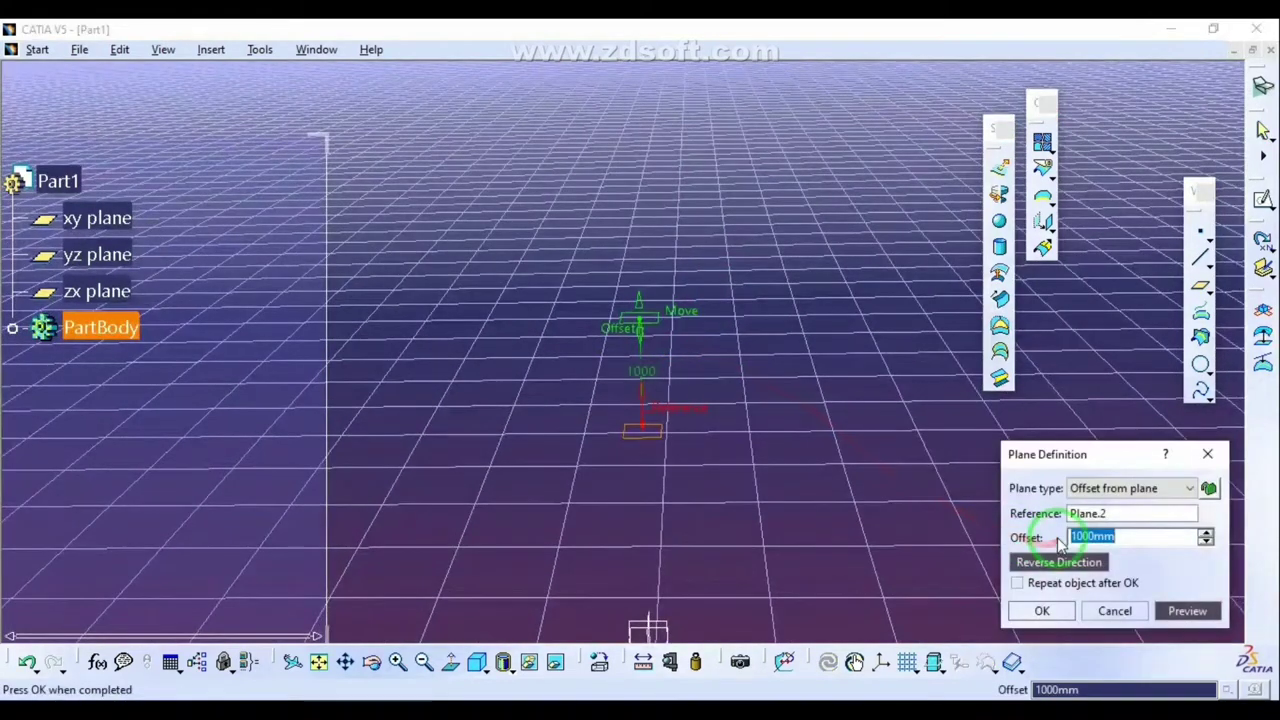
key(Return)
Step: Create a fourth reference plane offset 1000 mm above the current uppermost plane
click(1200, 287)
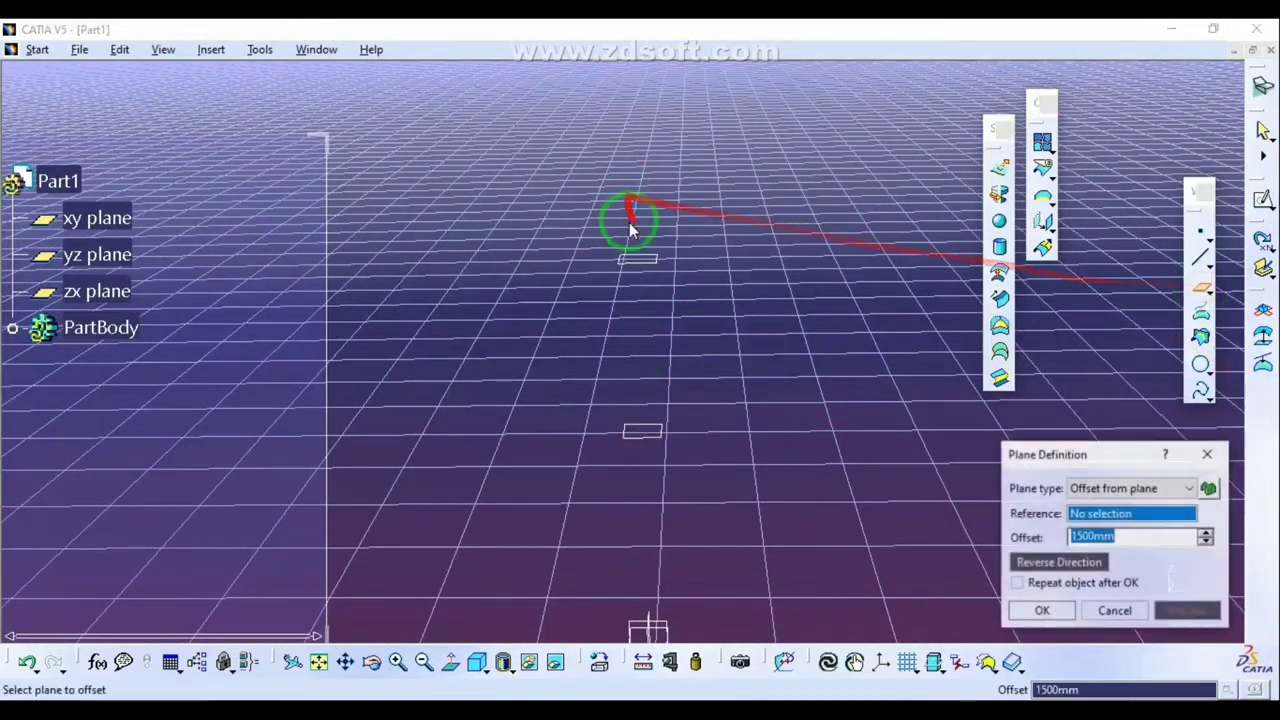
click(643, 258)
text(1000)
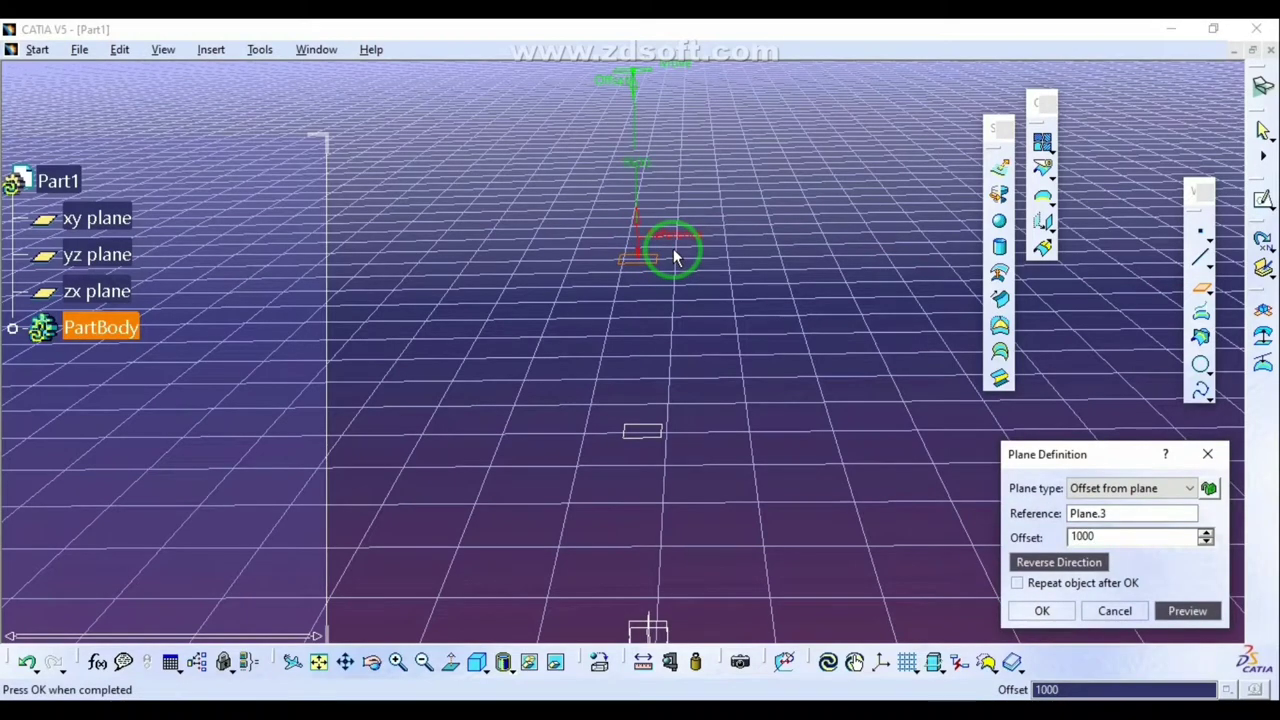
key(Return)
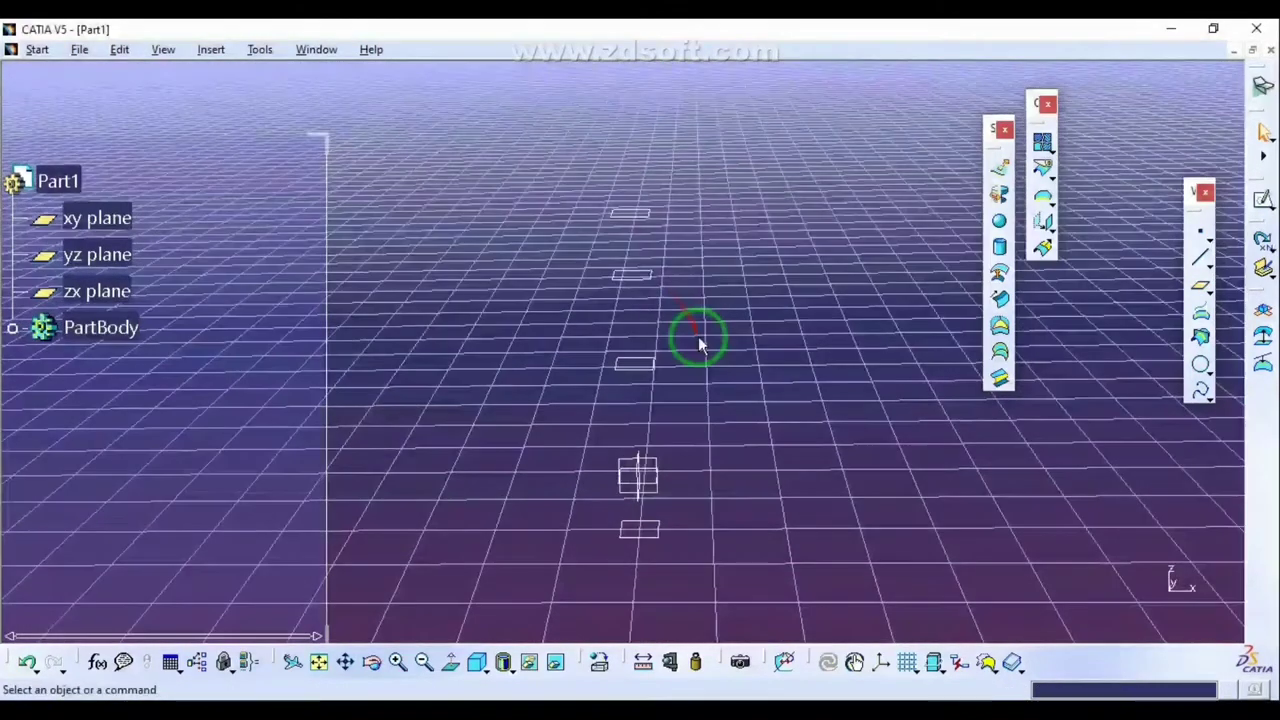
Step: Start a sketch on the second-highest reference plane and draw a circle about 1487 mm in diameter centred on the origin
click(643, 284)
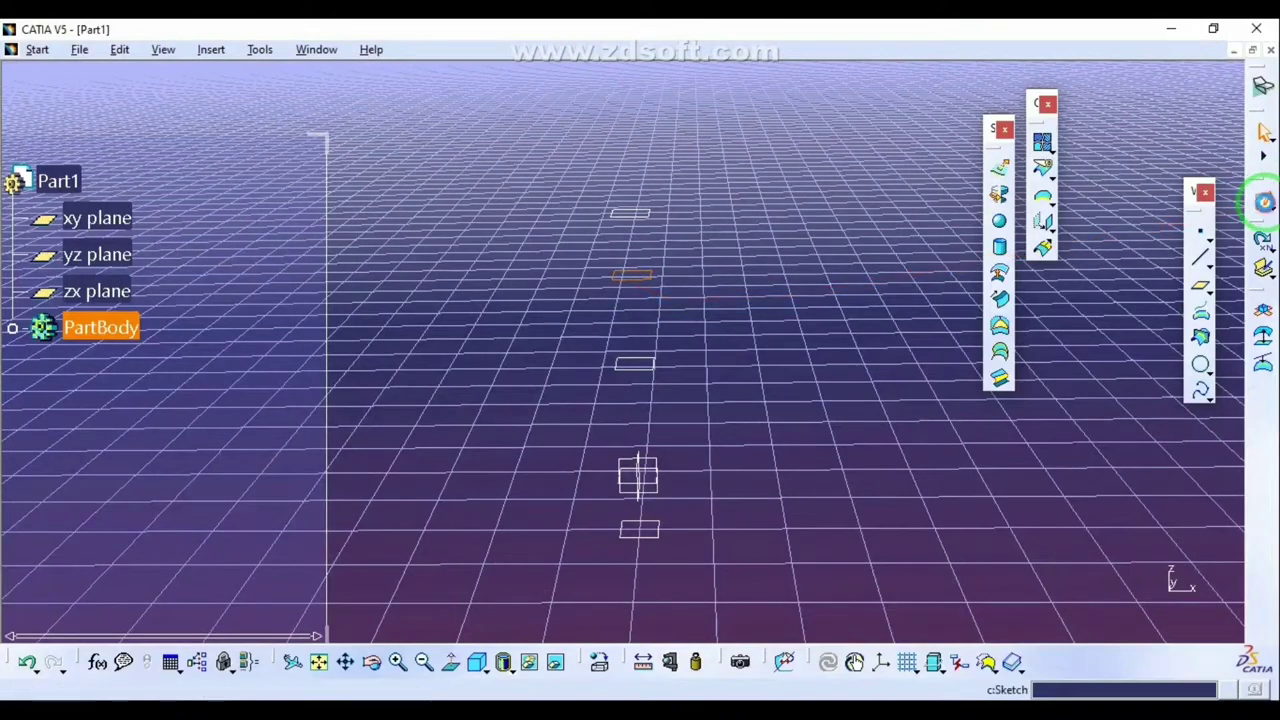
click(1263, 192)
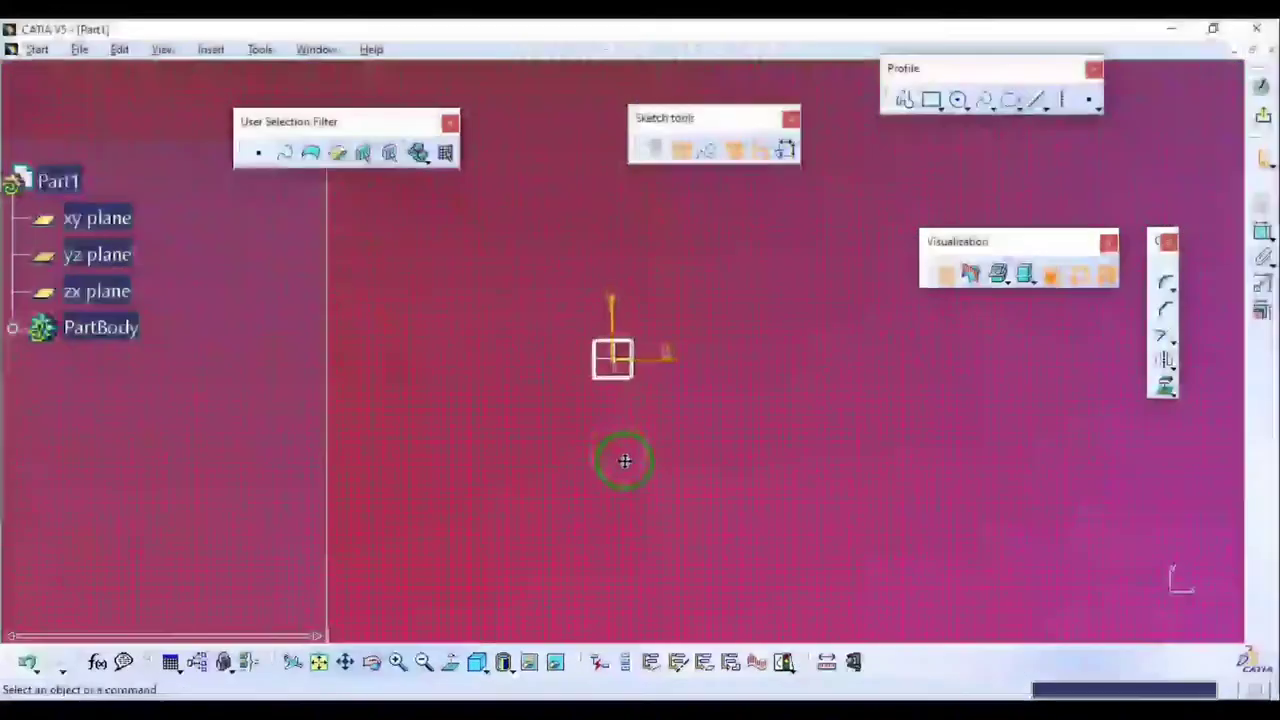
click(959, 100)
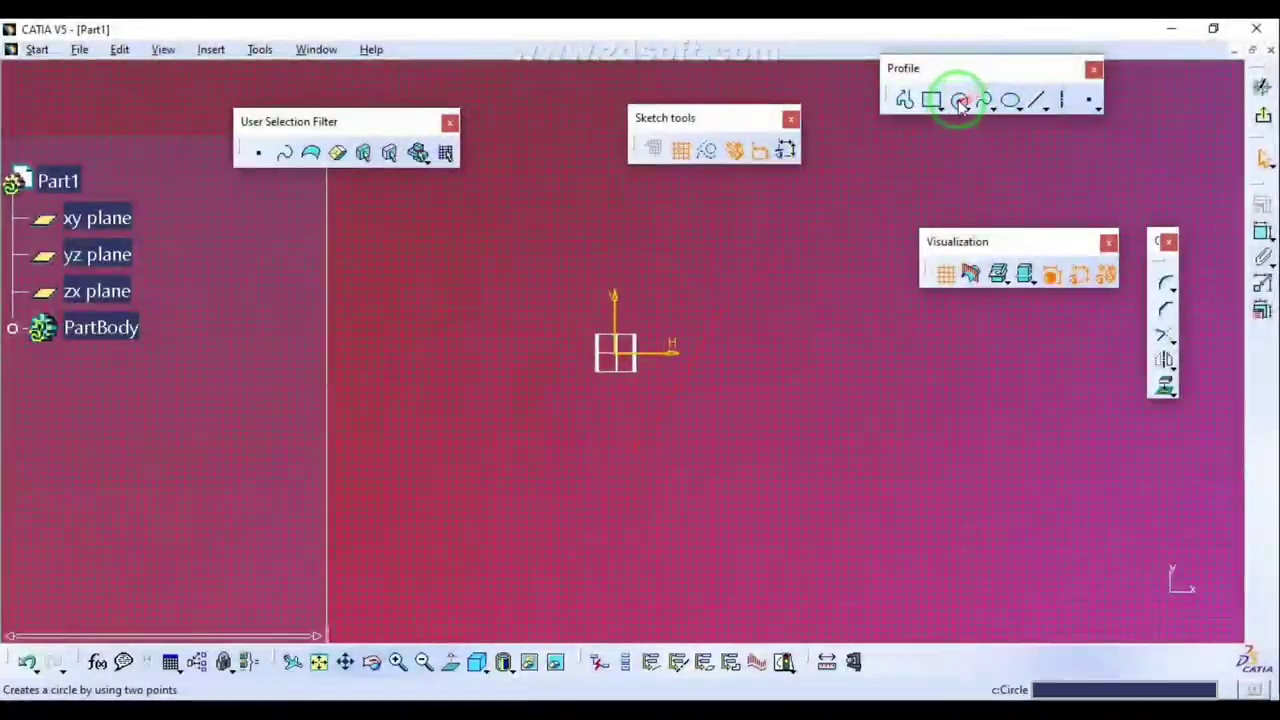
click(616, 352)
click(672, 350)
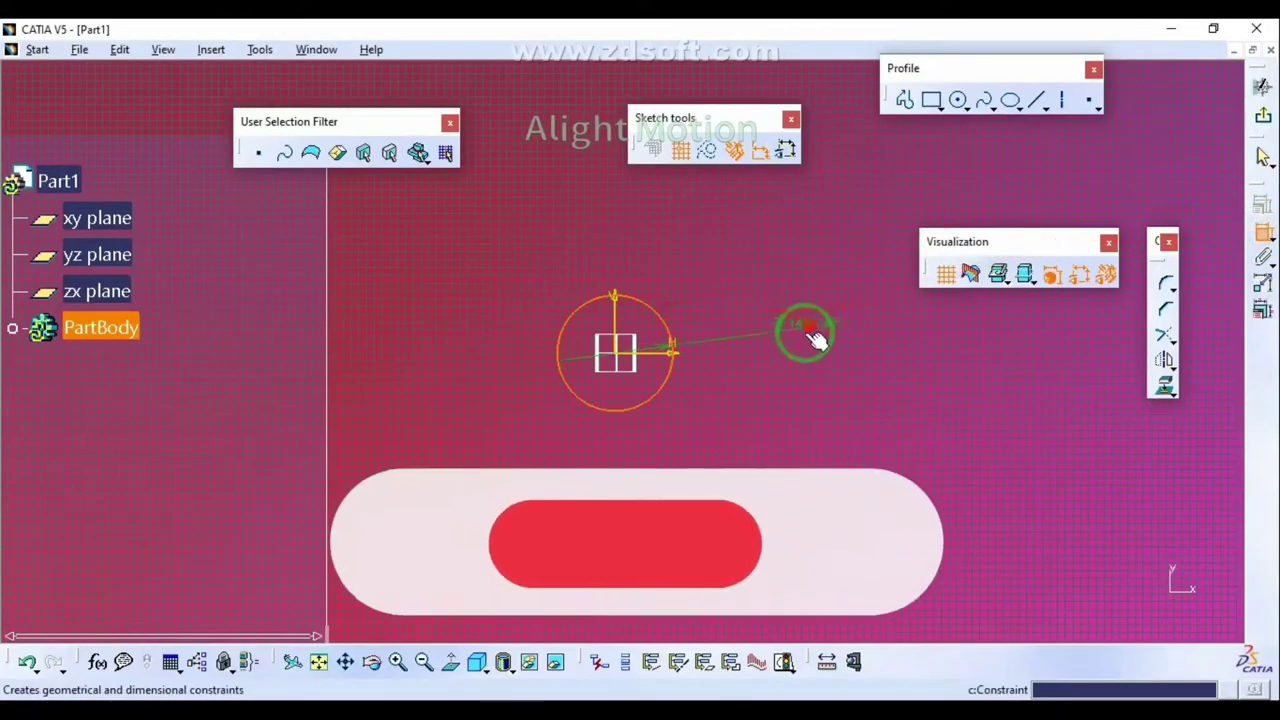
Step: Dimension the circle's diameter, set it to 500 mm, and exit the sketch
click(777, 343)
double_click(777, 343)
text(0.5)
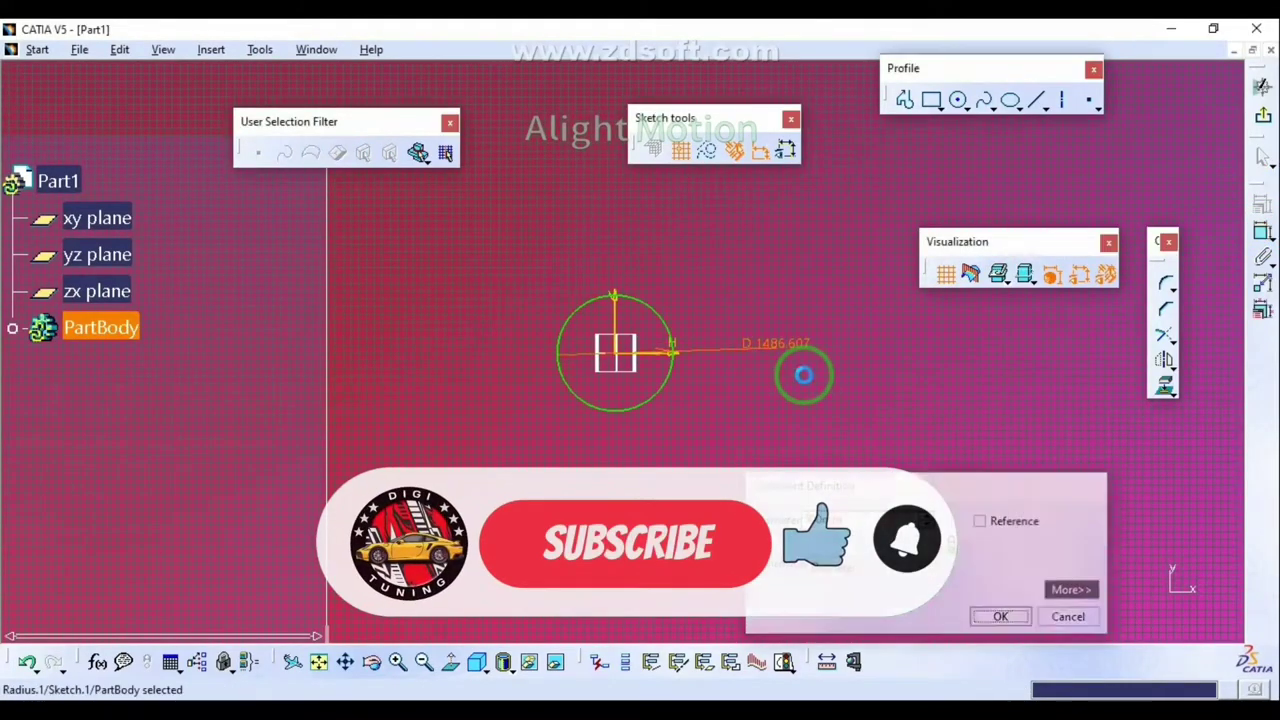
key(Return)
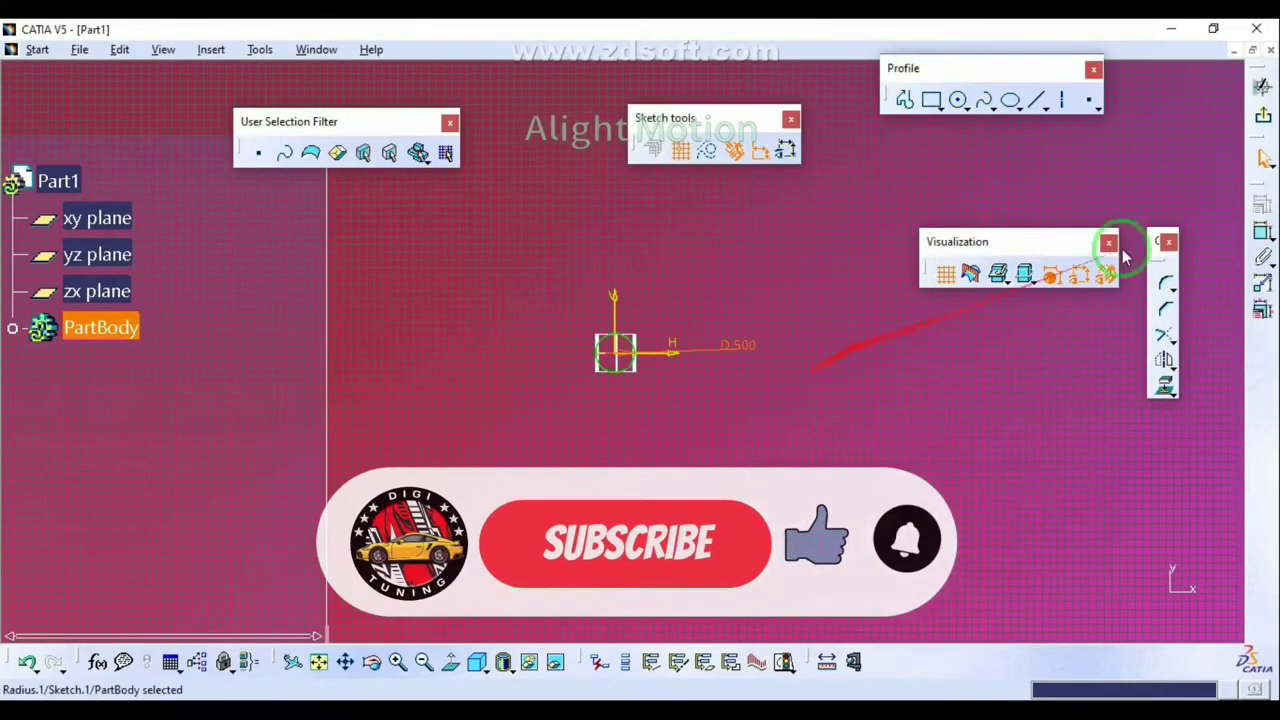
click(1256, 114)
Step: Extrude the circle sketch as a surface with Limit 1 set to Up-to element, ending at the xy plane
mouse_move(726, 271)
middle_down()
mouse_move(736, 114)
mouse_move(757, 166)
mouse_move(922, 175)
middle_up()
click(998, 170)
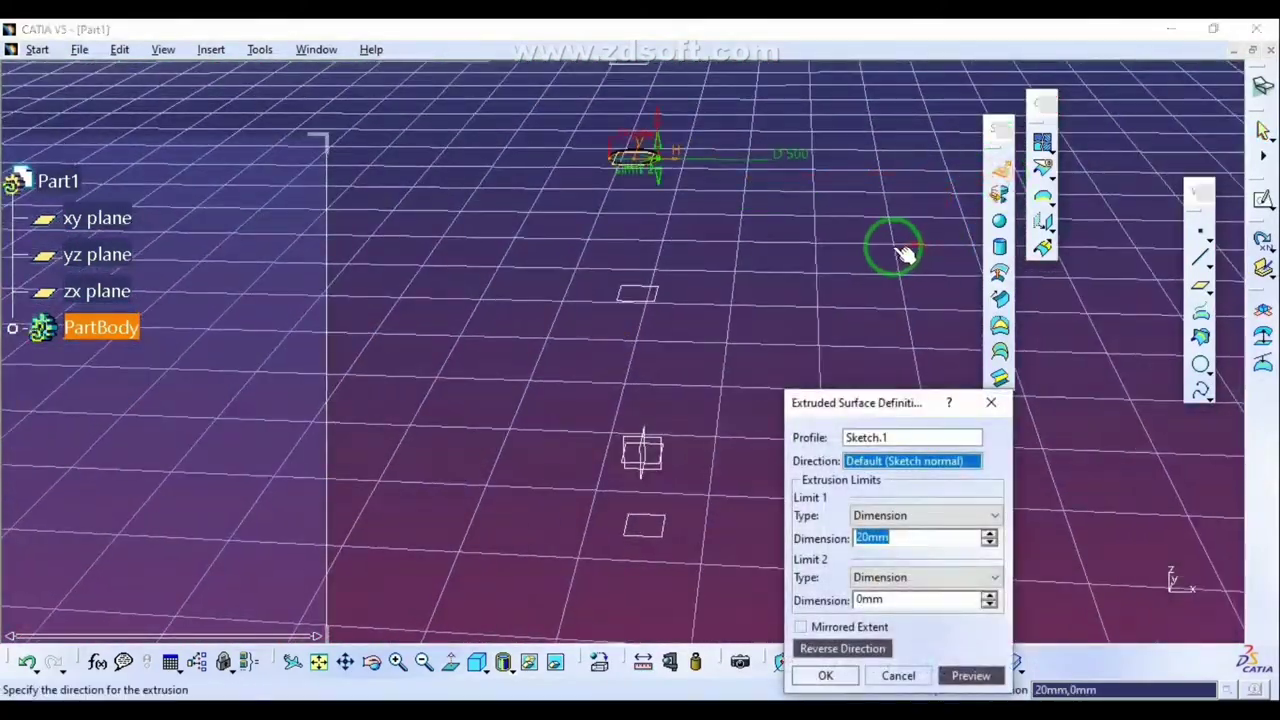
click(907, 517)
click(905, 548)
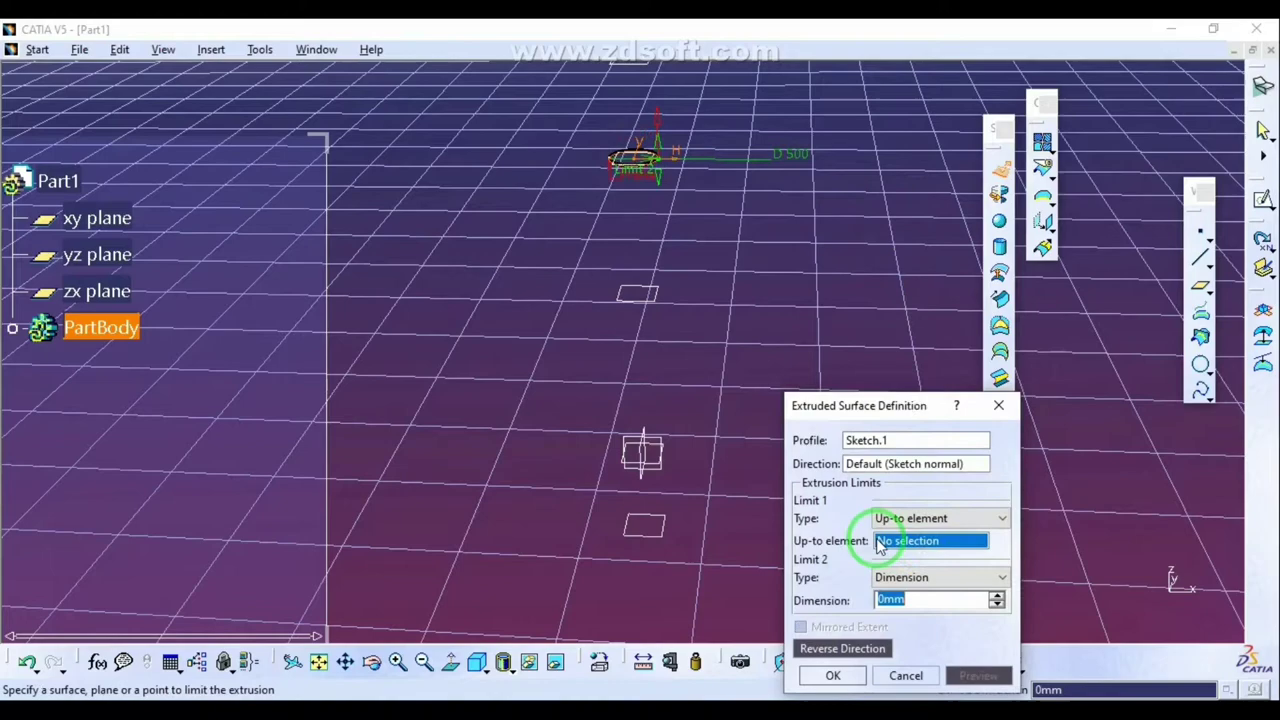
click(650, 460)
click(833, 675)
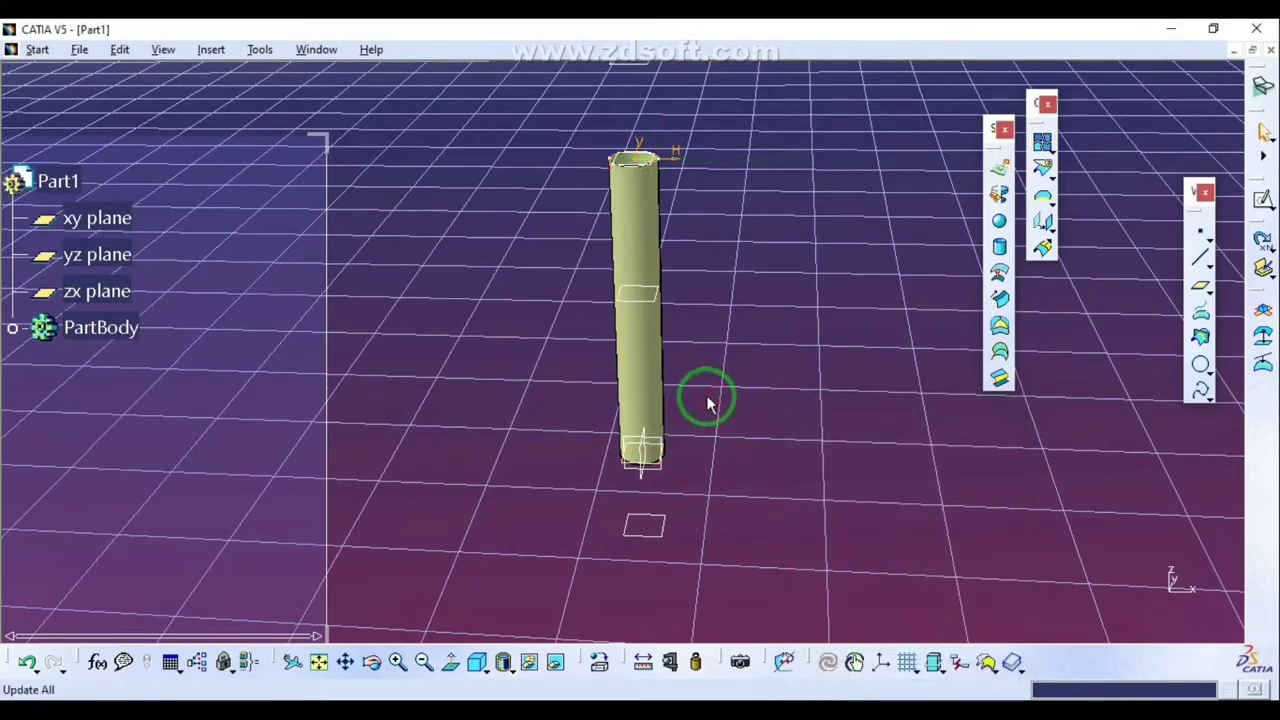
Step: Sketch on the zx plane a vertical axis about 4490 mm long, from the topmost reference plane down to the origin
middle_drag(703, 400, 745, 330)
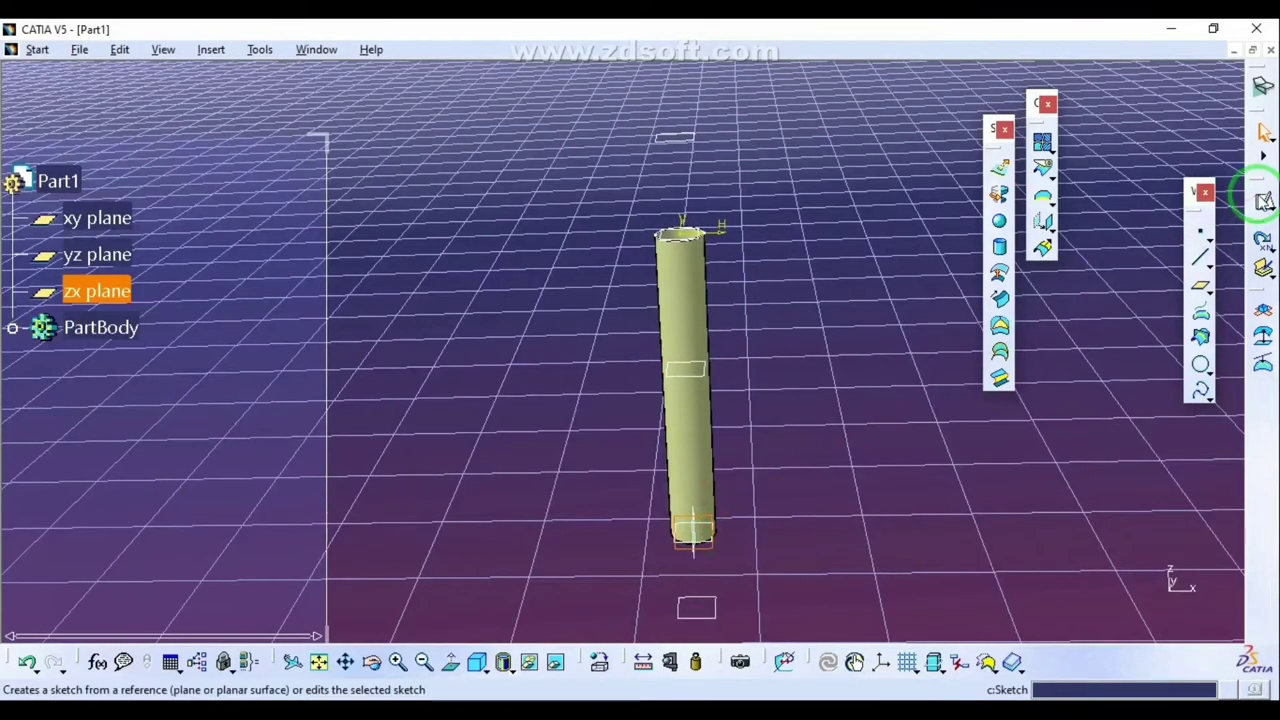
click(1254, 195)
click(449, 660)
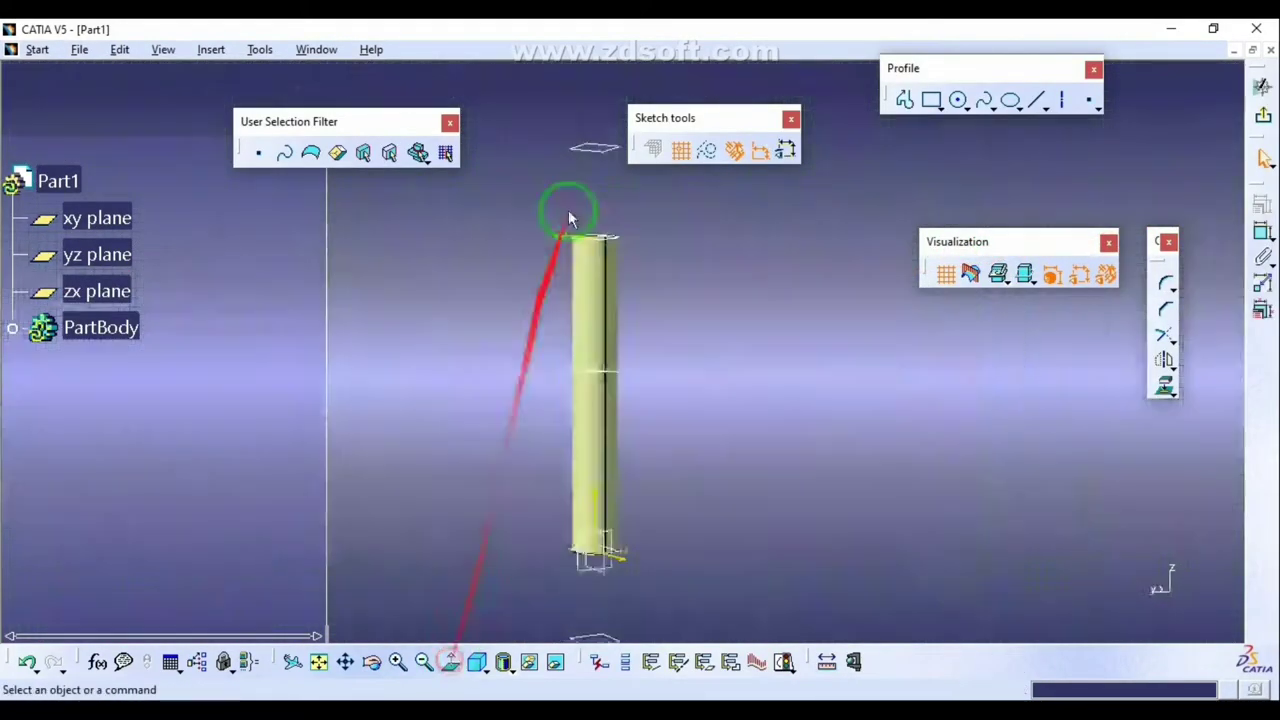
middle_drag(635, 222, 557, 333)
click(450, 661)
mouse_move(543, 443)
middle_down()
mouse_move(514, 491)
mouse_move(507, 339)
mouse_move(564, 306)
mouse_move(578, 483)
middle_up()
click(1058, 102)
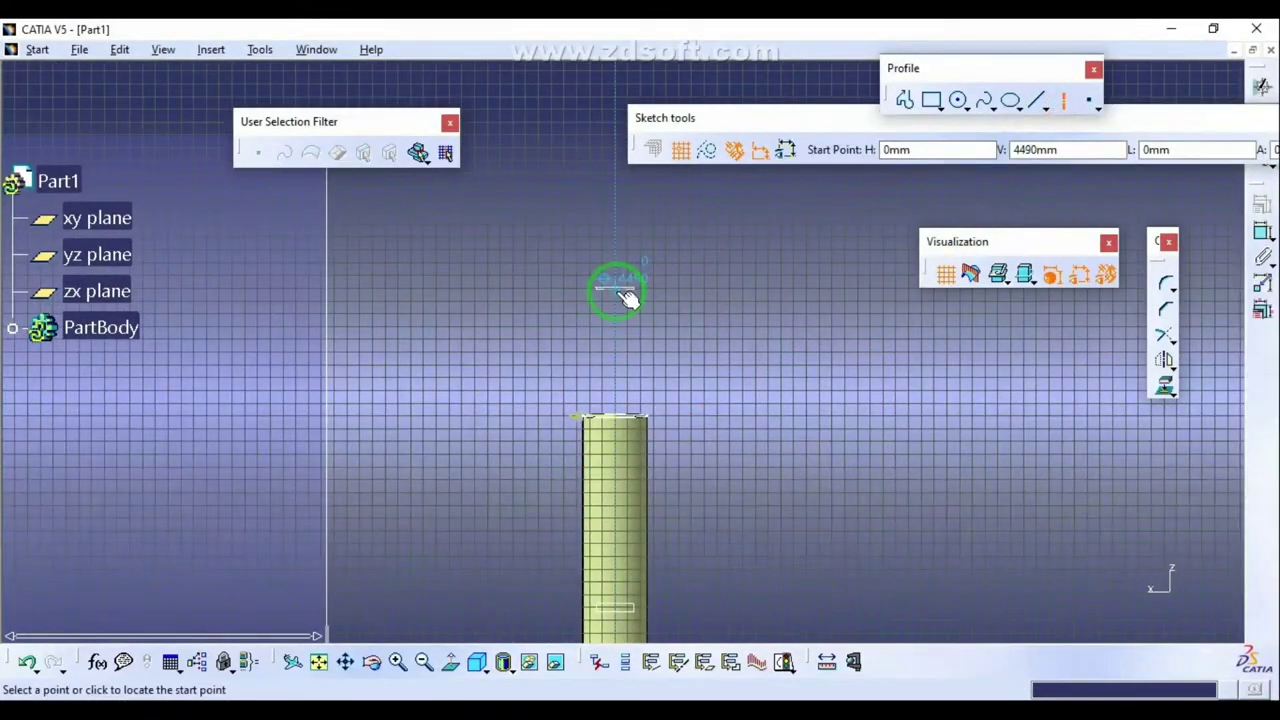
click(620, 290)
middle_drag(566, 423, 627, 497)
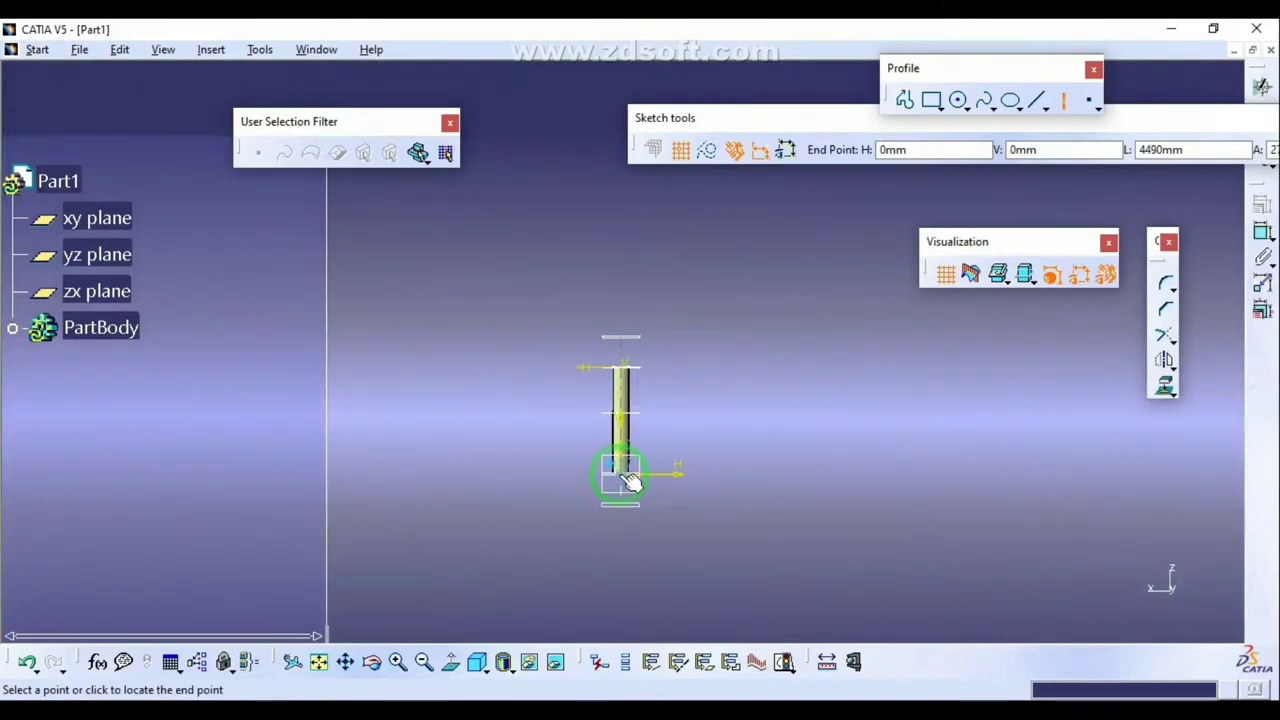
click(630, 482)
Step: Dimension the axis length and set it to 4500 mm
middle_drag(706, 449, 674, 257)
click(1263, 232)
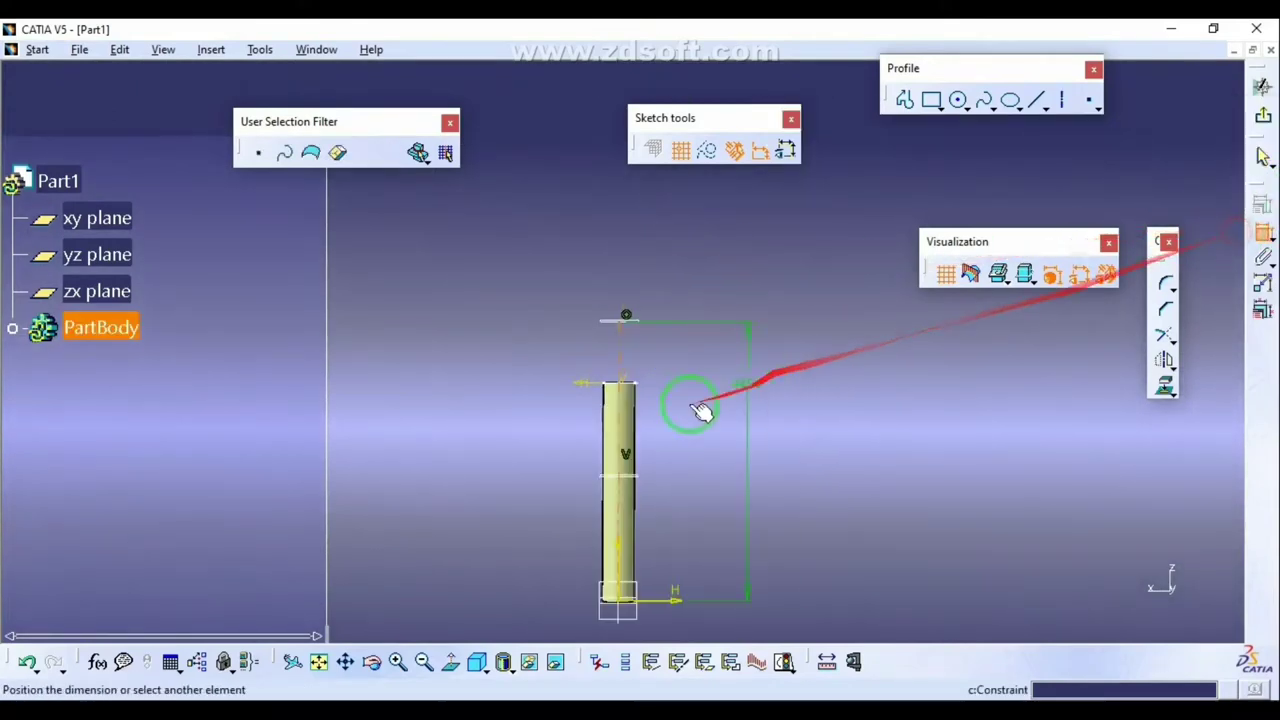
double_click(508, 406)
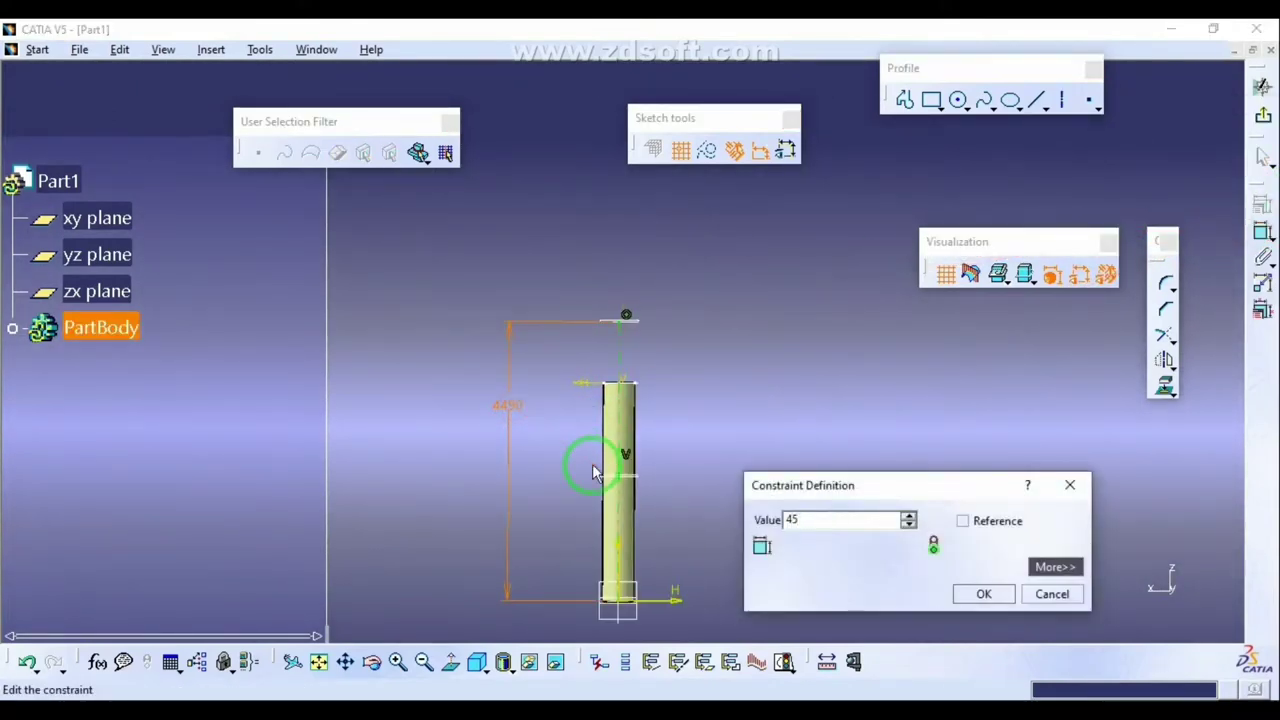
key(Return)
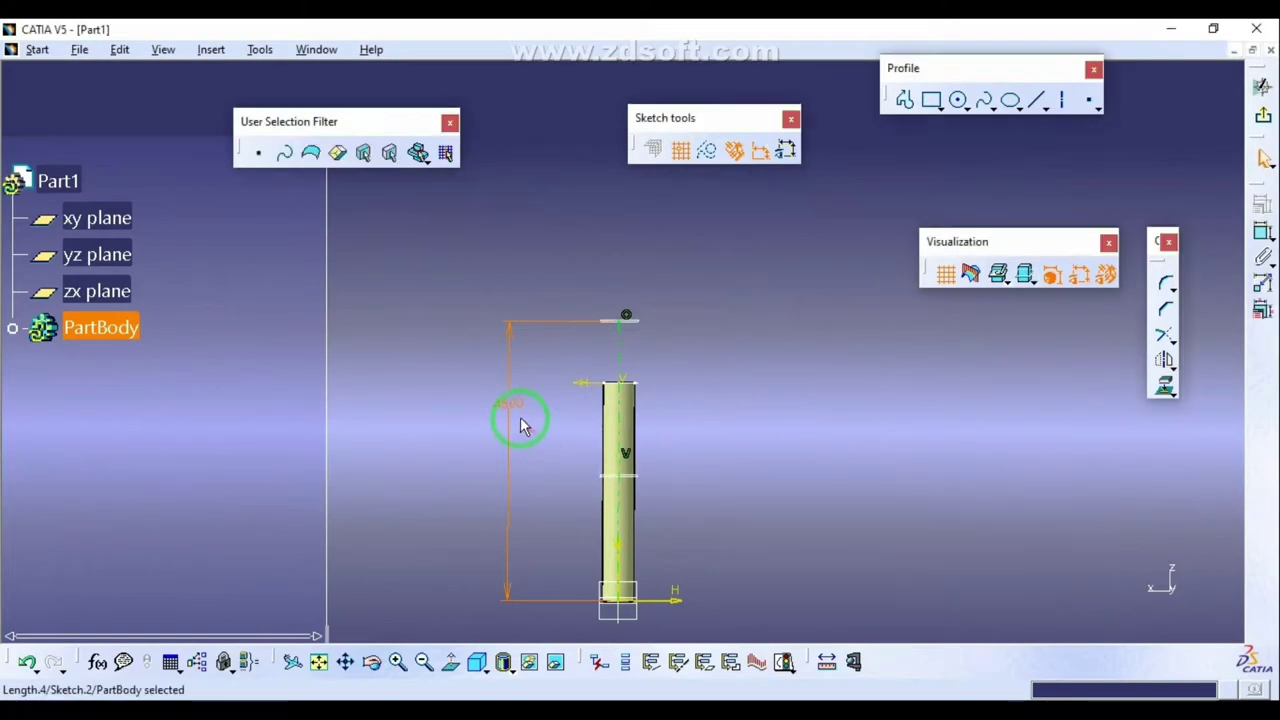
Step: Draw a spline from the axis's upper end through about H 180 mm, V 4020 mm to the cylinder's upper rim
mouse_move(520, 425)
middle_down()
mouse_move(563, 331)
mouse_move(566, 352)
middle_up()
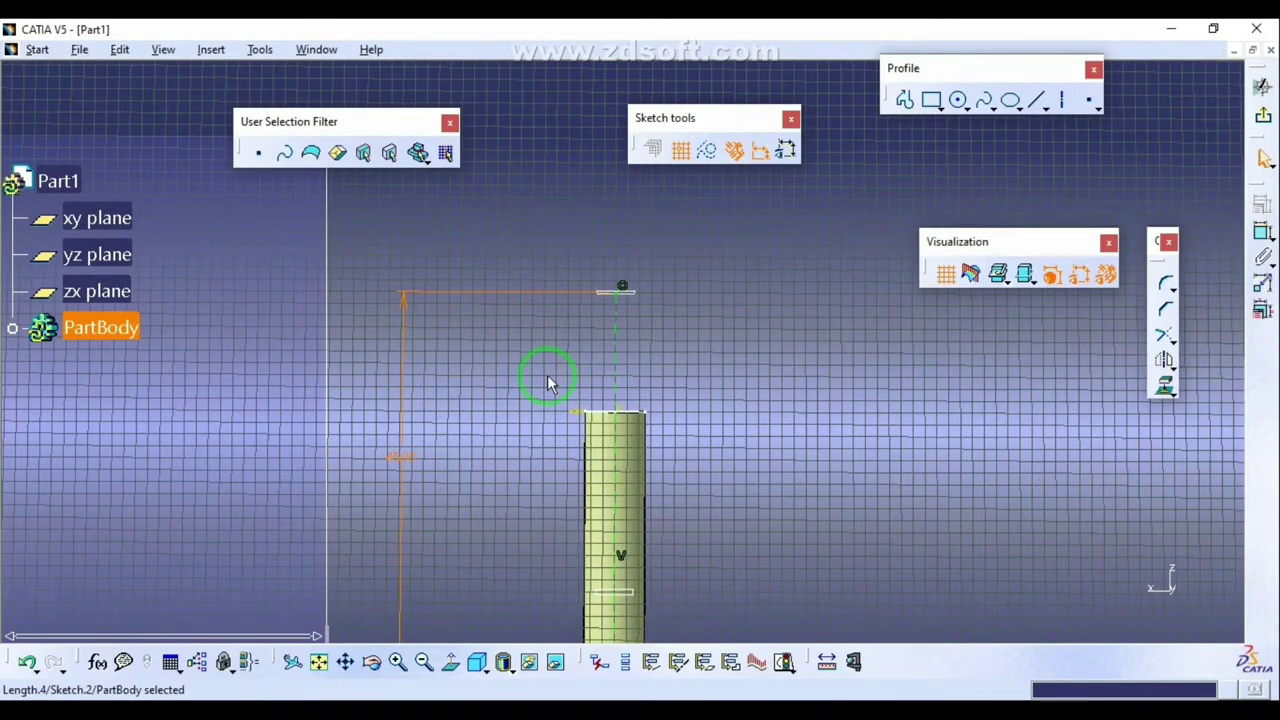
middle_drag(470, 350, 799, 237)
click(982, 104)
click(650, 198)
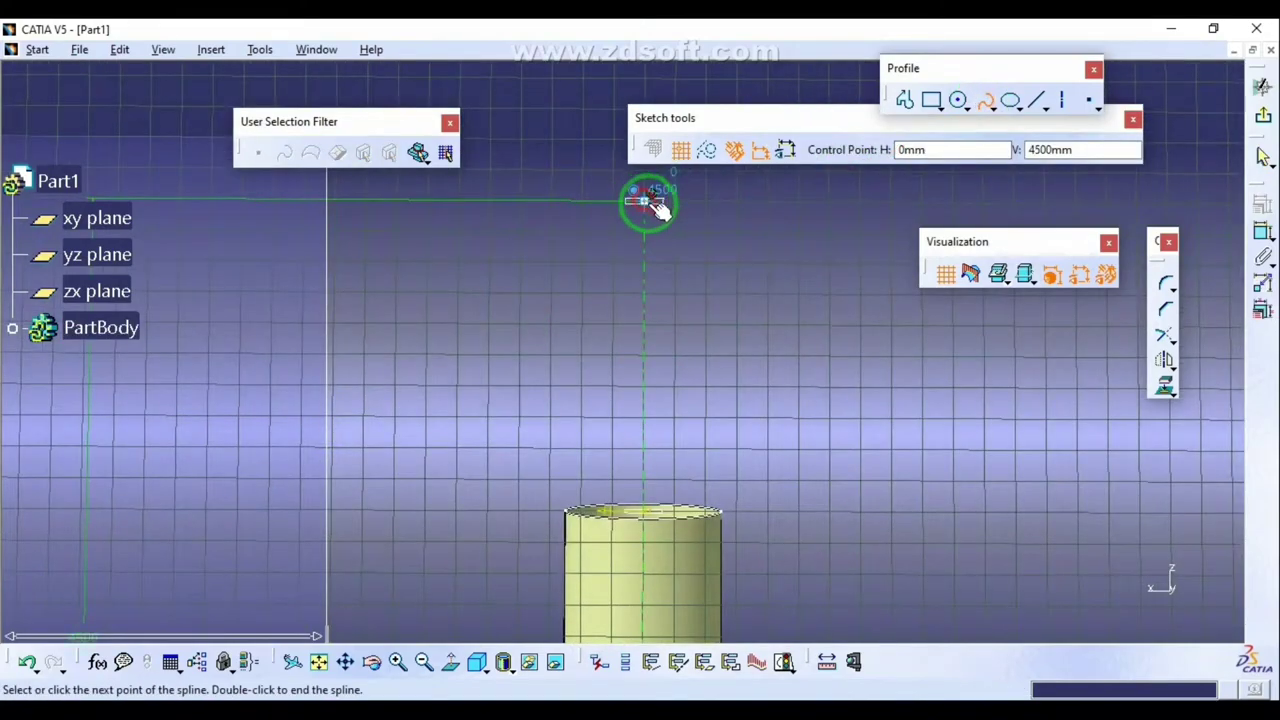
middle_drag(707, 318, 643, 347)
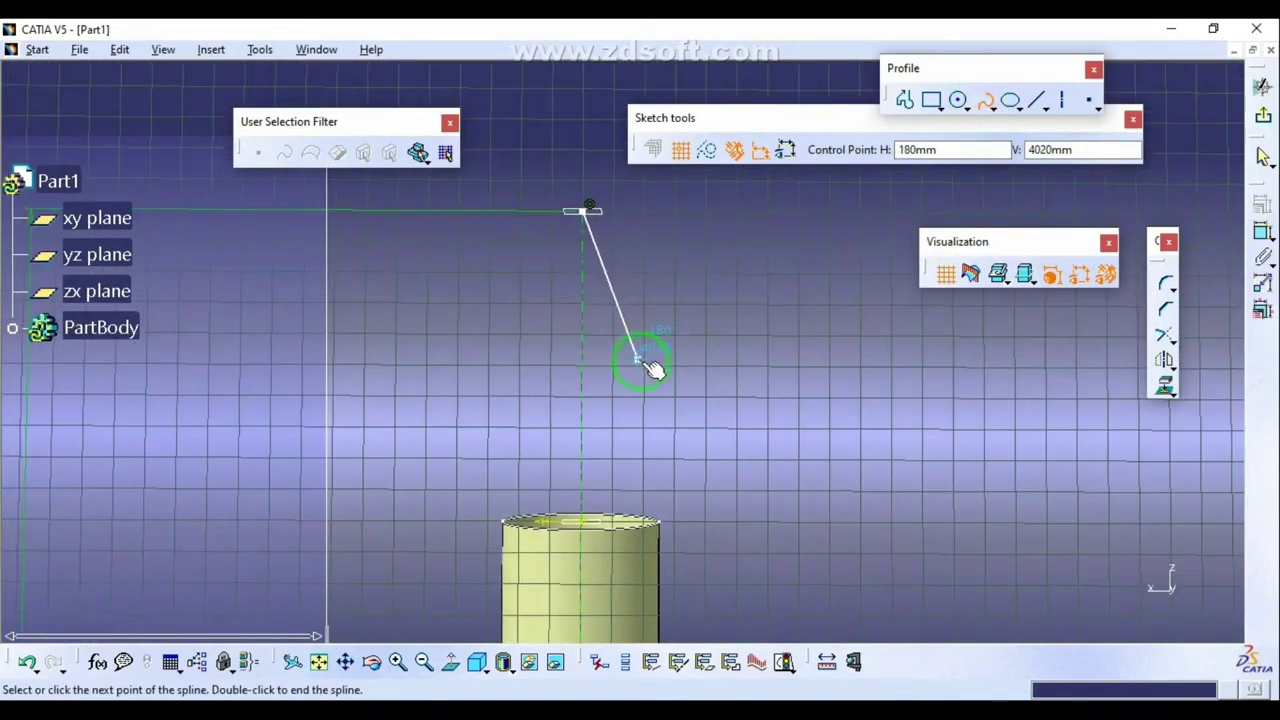
click(658, 522)
double_click(676, 378)
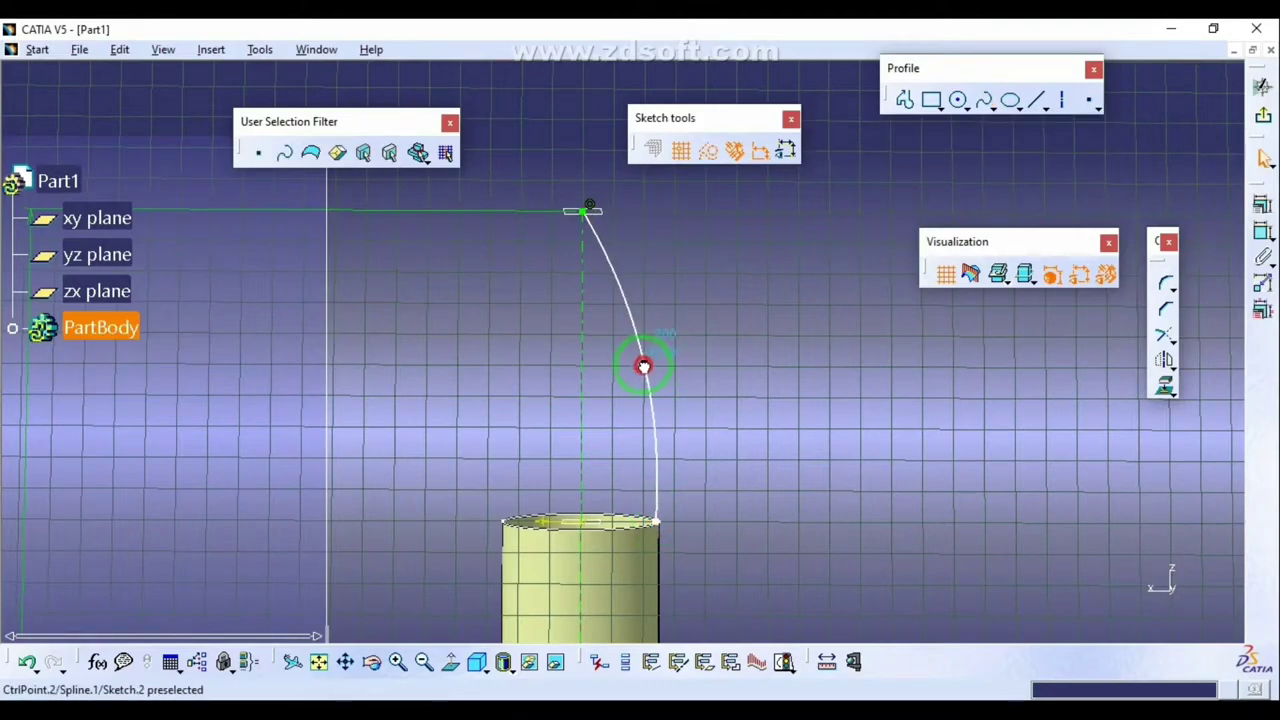
Step: Constrain the spline's lower endpoint to coincide with the cylinder's upper rim edge
mouse_move(663, 318)
middle_down()
mouse_move(663, 266)
mouse_move(623, 249)
mouse_move(672, 370)
mouse_move(622, 344)
middle_up()
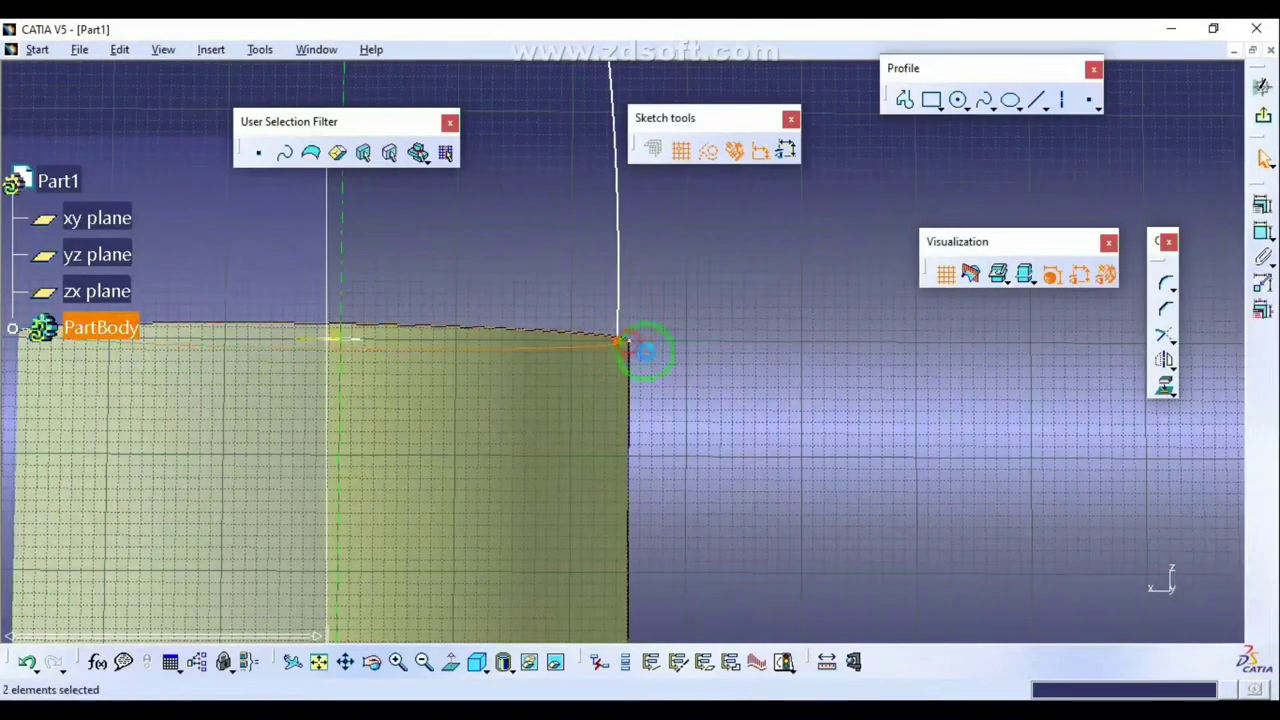
click(1259, 206)
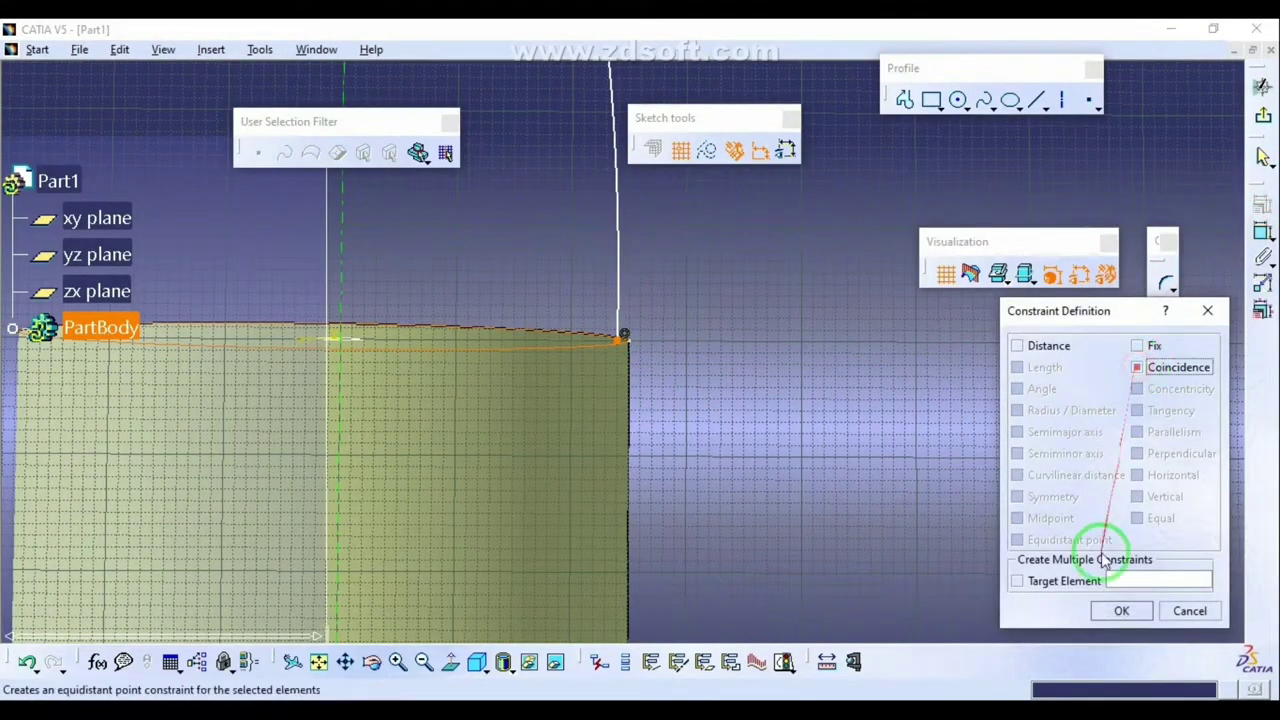
click(1122, 611)
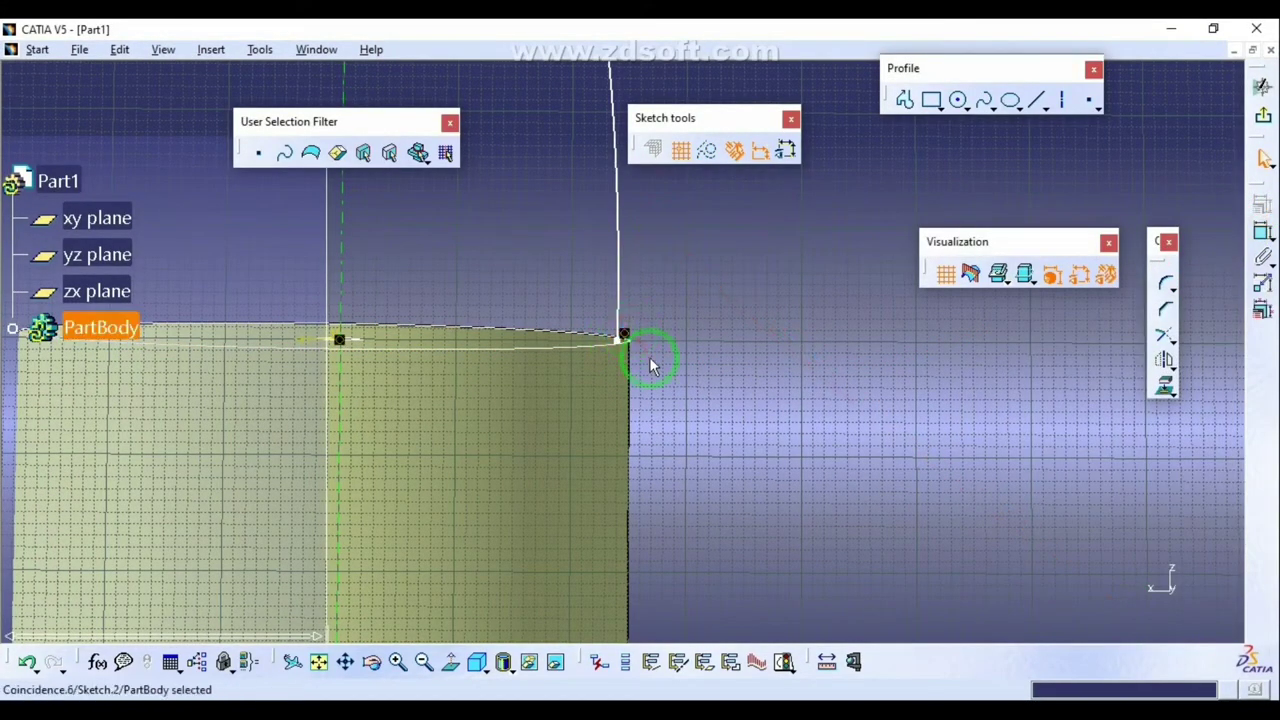
middle_drag(667, 353, 649, 329)
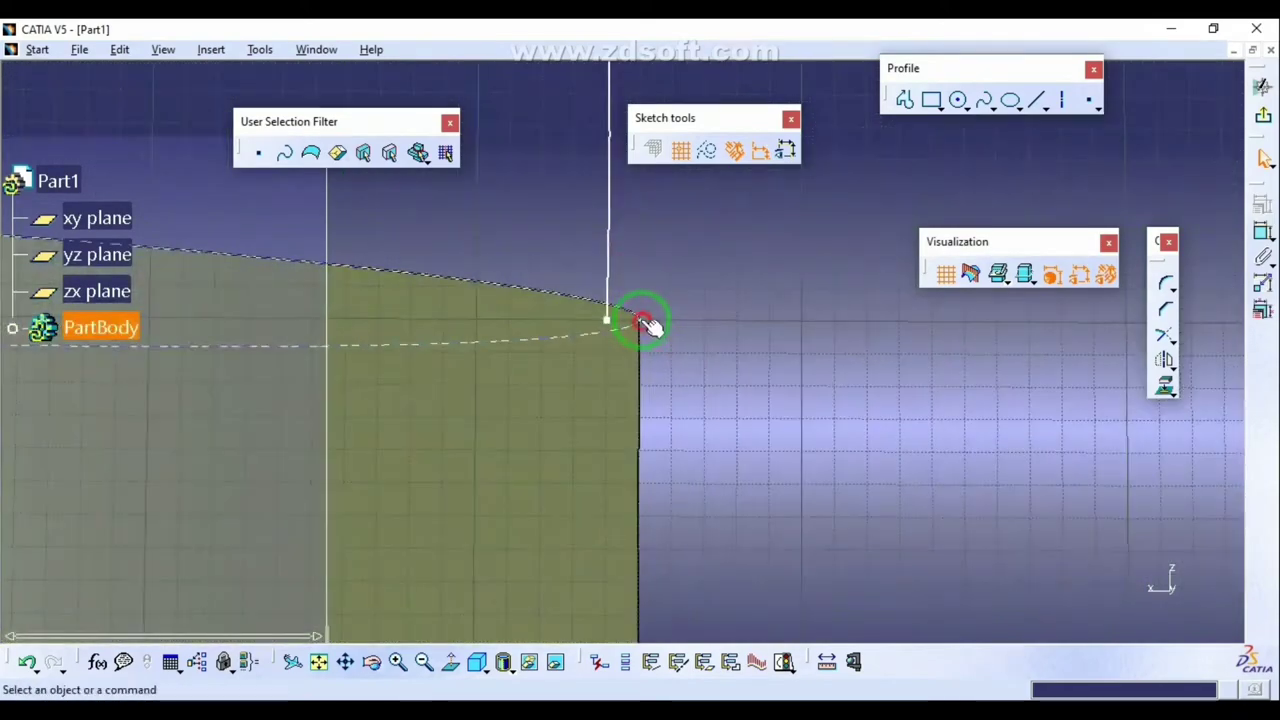
click(1163, 283)
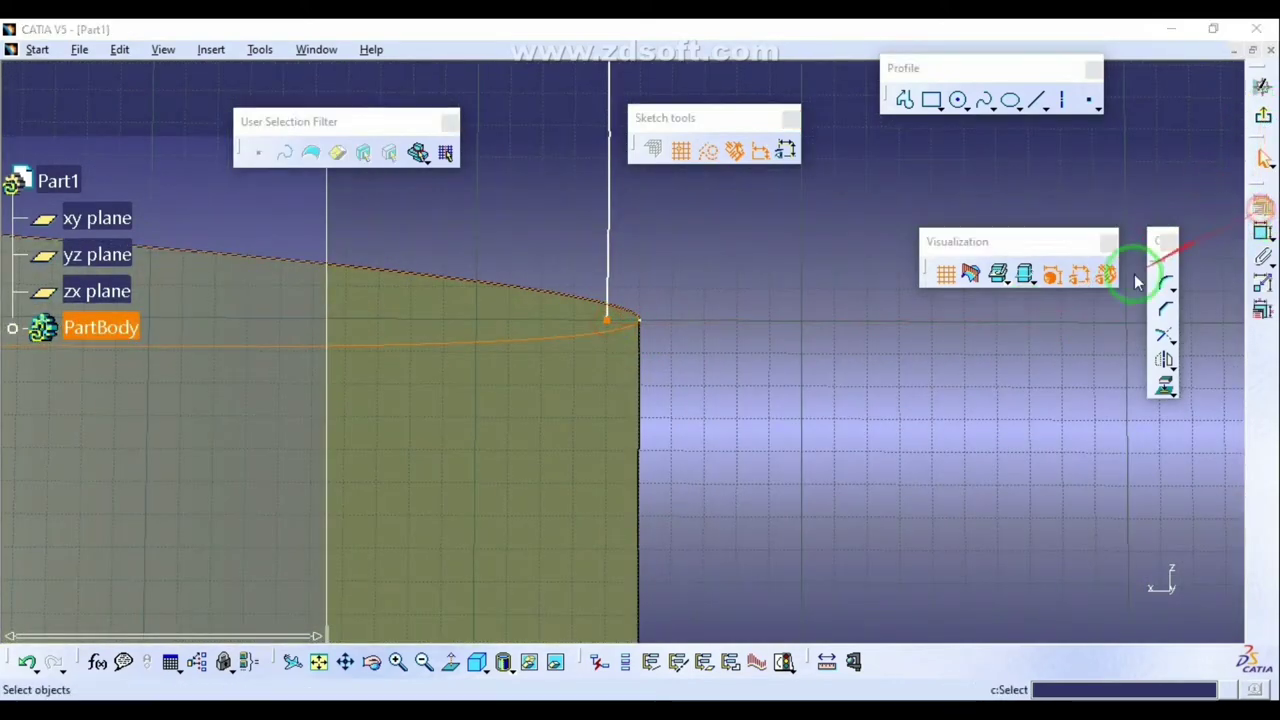
click(1134, 607)
Step: Dimension the spline's middle control point from the vertical axis and set the distance to 200 mm
middle_drag(766, 240, 780, 630)
click(780, 420)
middle_drag(541, 180, 1244, 225)
click(1260, 233)
click(575, 390)
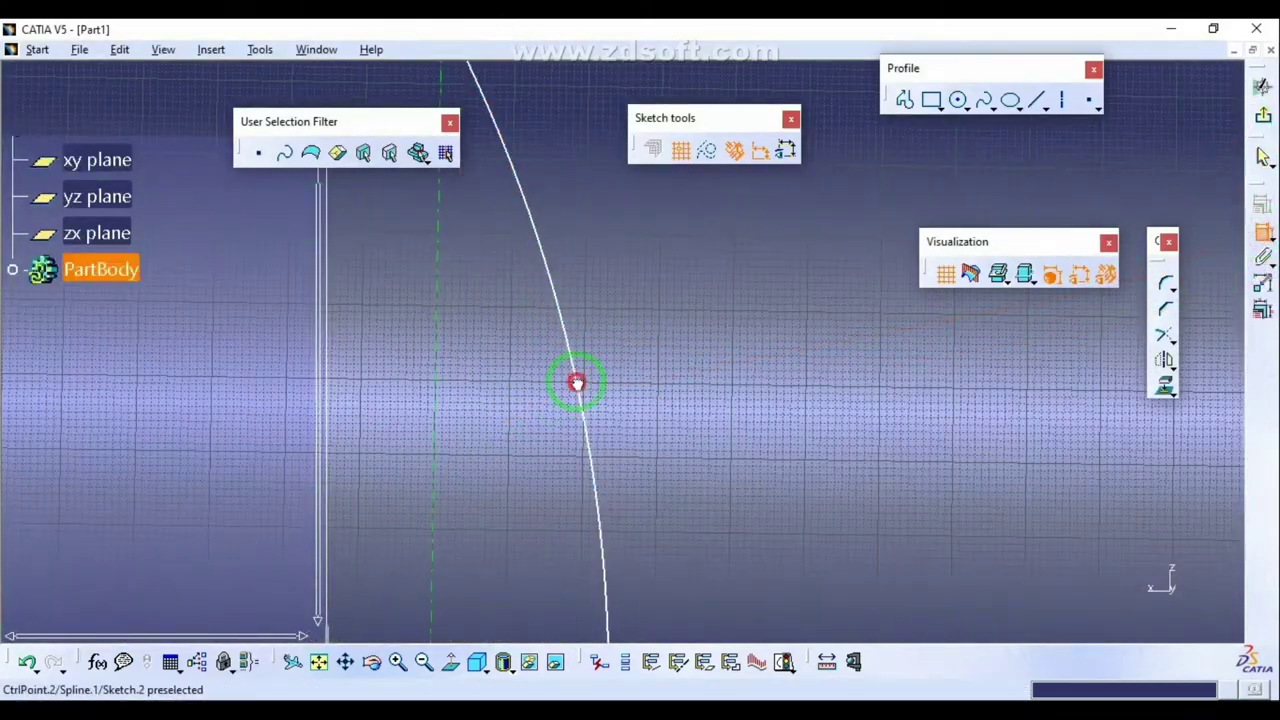
double_click(510, 395)
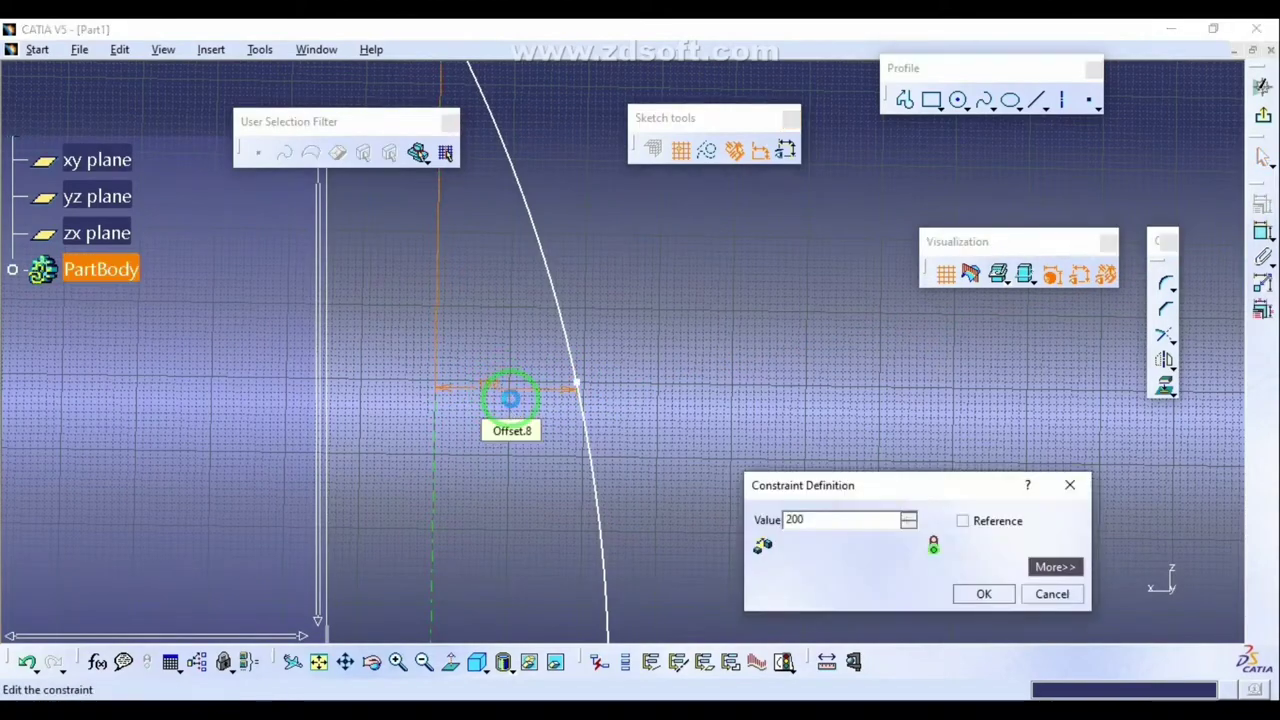
key(Return)
Step: Finish the sketch and revolve the spline profile 360 degrees about its sketch axis to form the nose surface
middle_drag(510, 398, 537, 650)
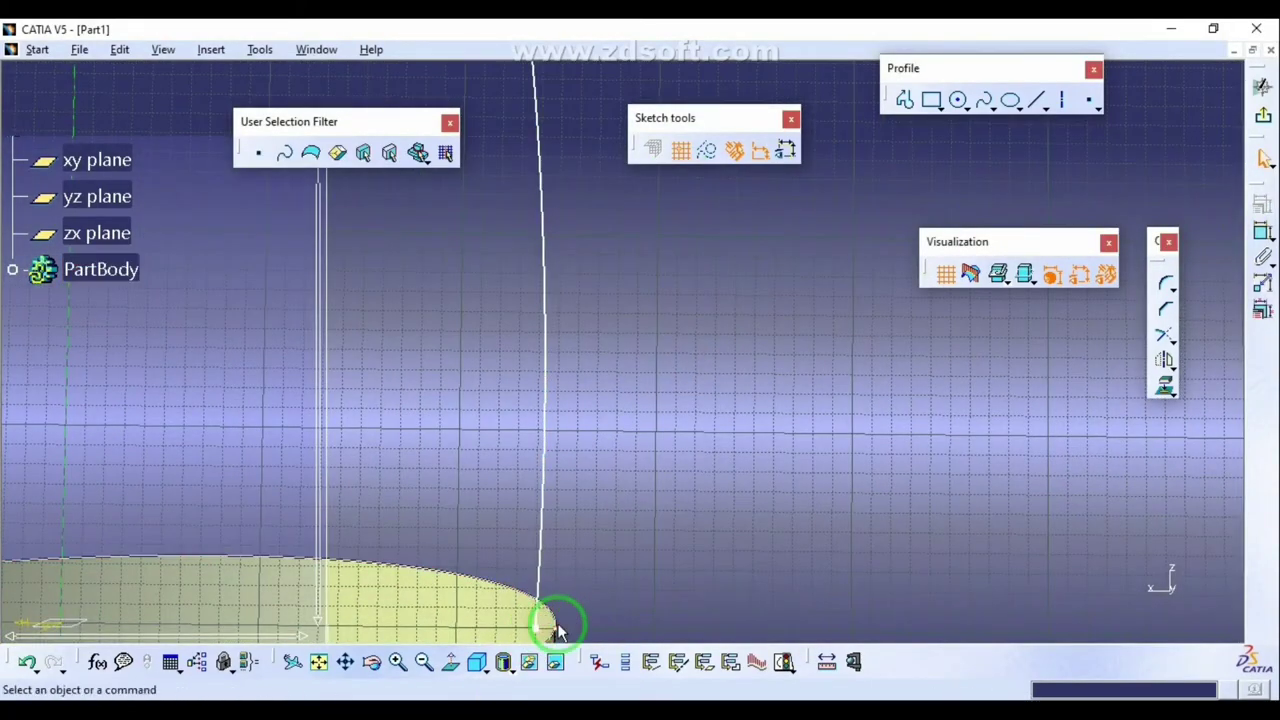
middle_drag(537, 623, 492, 600)
middle_drag(491, 337, 531, 440)
middle_drag(690, 395, 772, 354)
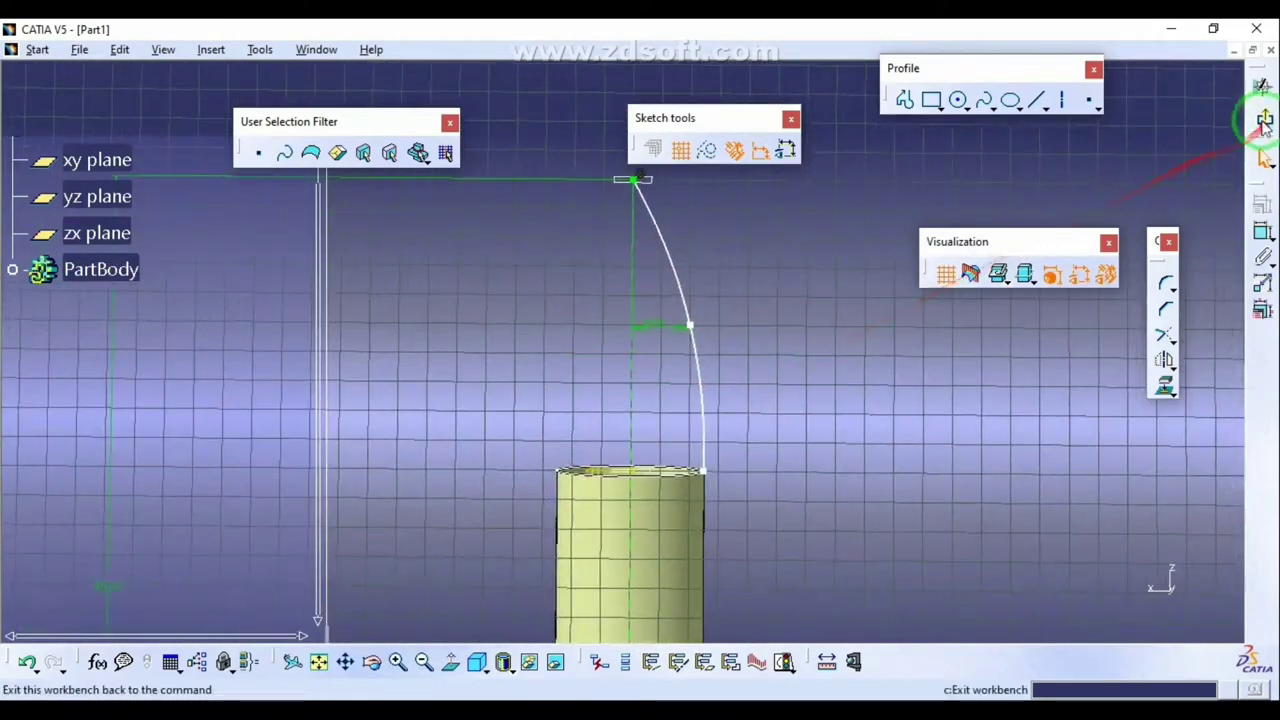
click(1264, 119)
click(1000, 195)
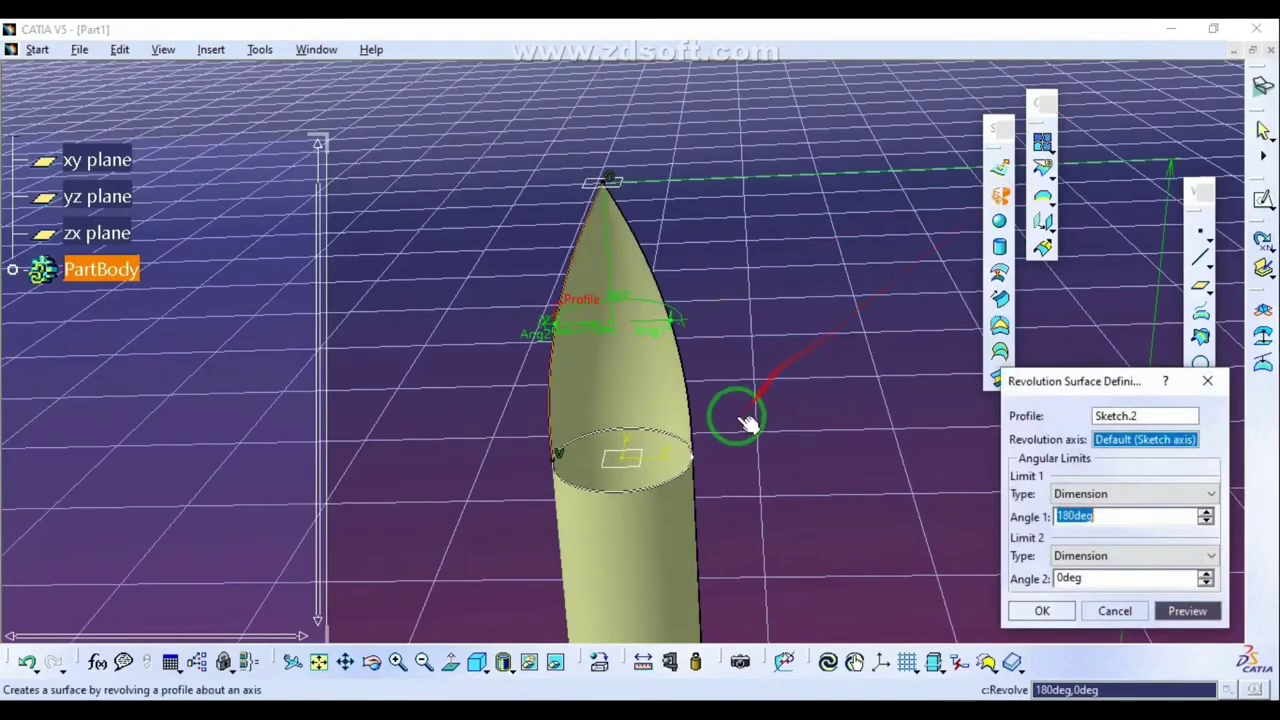
text(360)
key(Return)
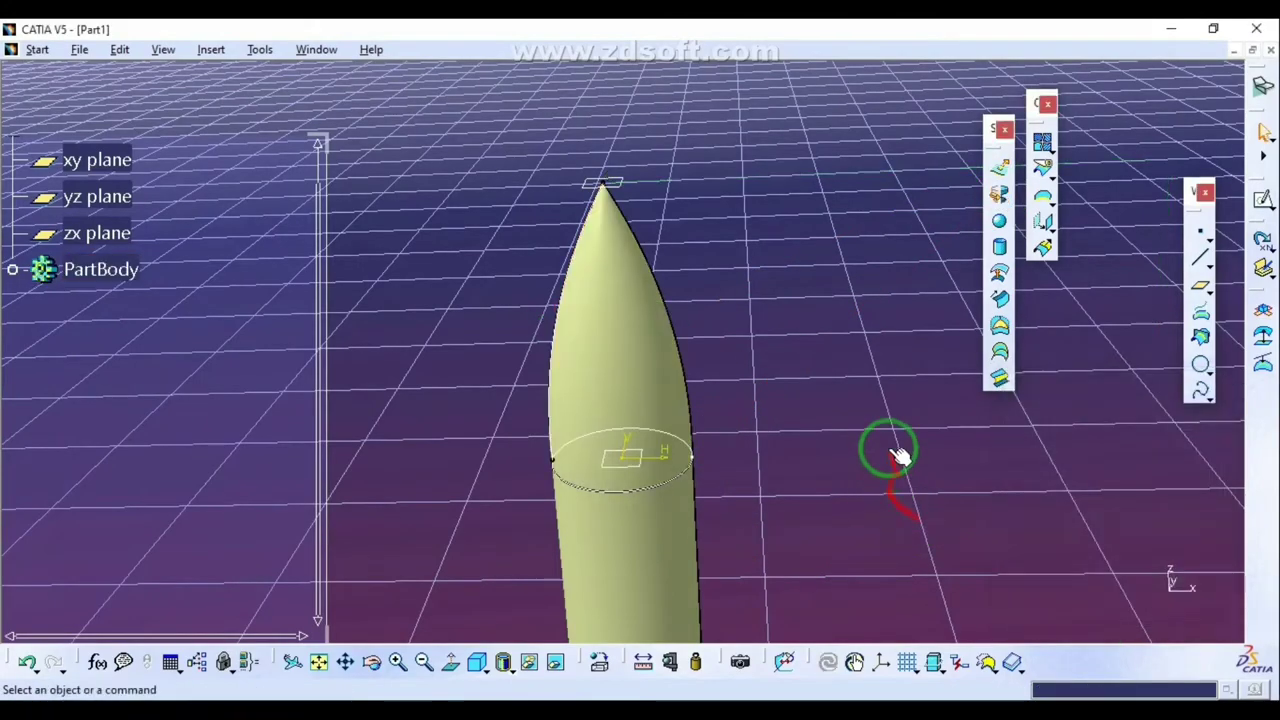
Step: Sketch a circle centred on the origin on the lowest offset plane, below the cylinder
middle_drag(774, 462, 718, 440)
middle_drag(718, 440, 657, 522)
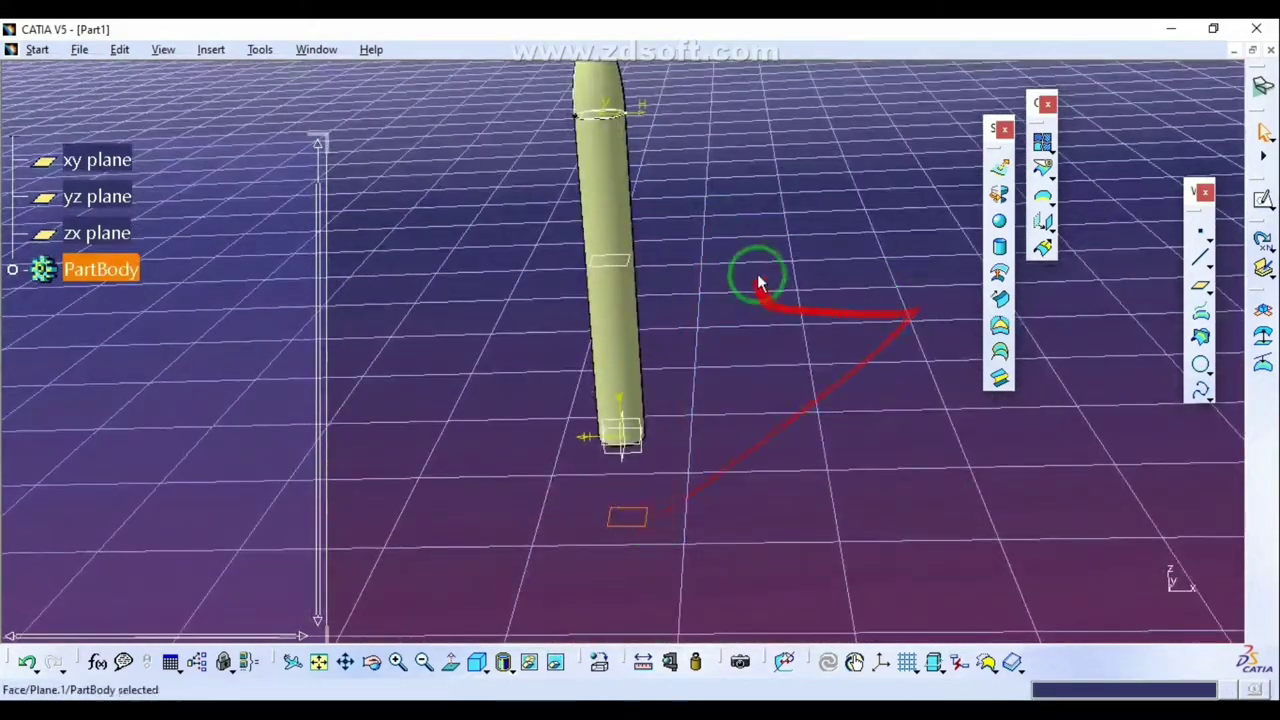
click(1265, 203)
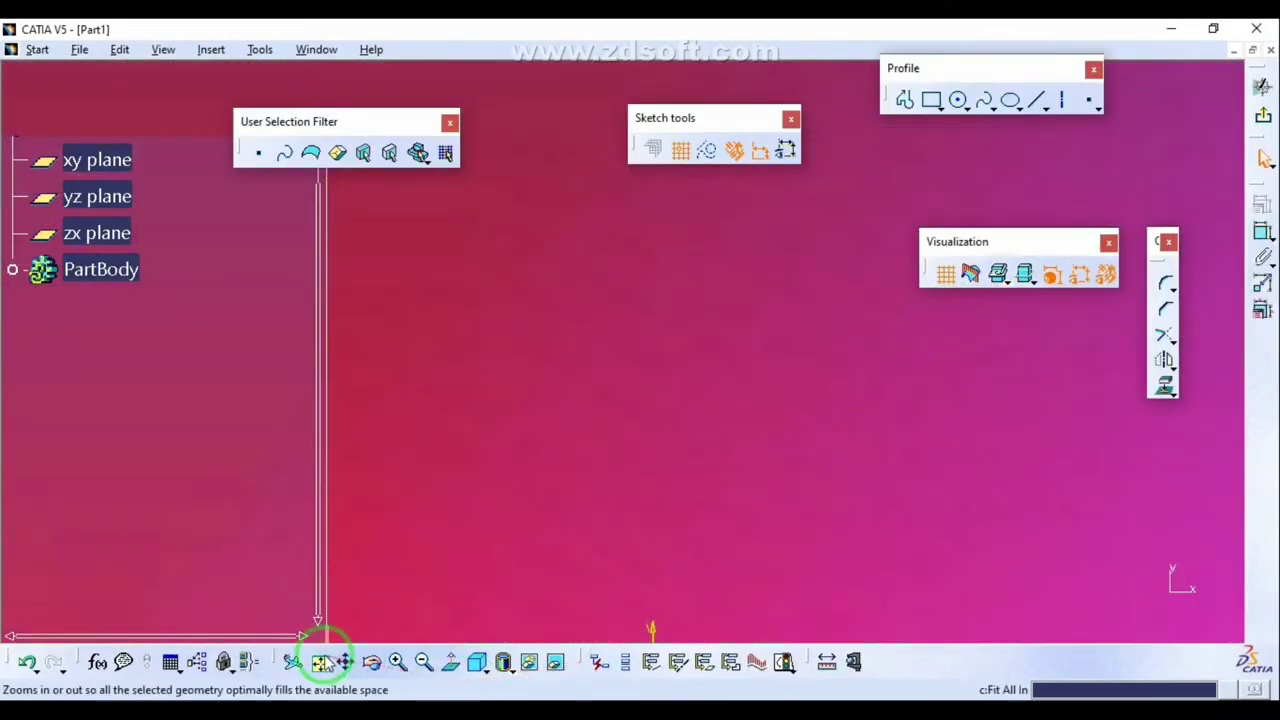
click(323, 662)
middle_drag(737, 343, 753, 101)
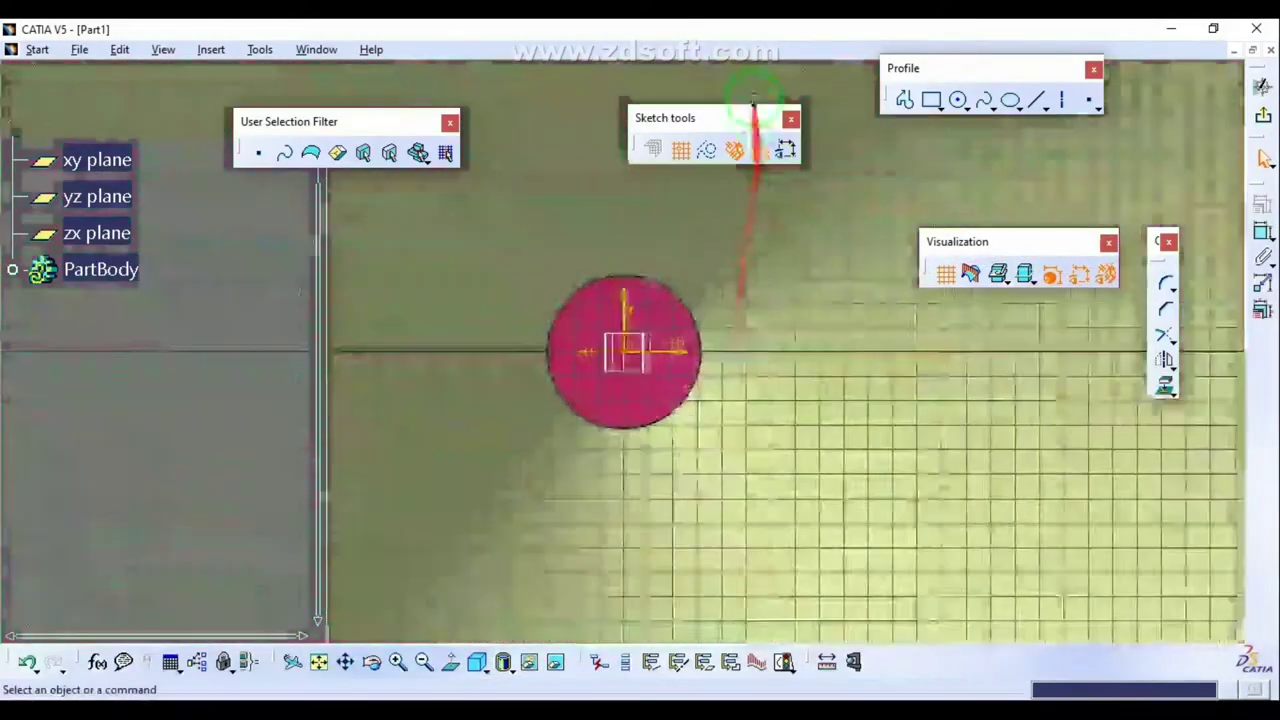
middle_drag(759, 316, 587, 141)
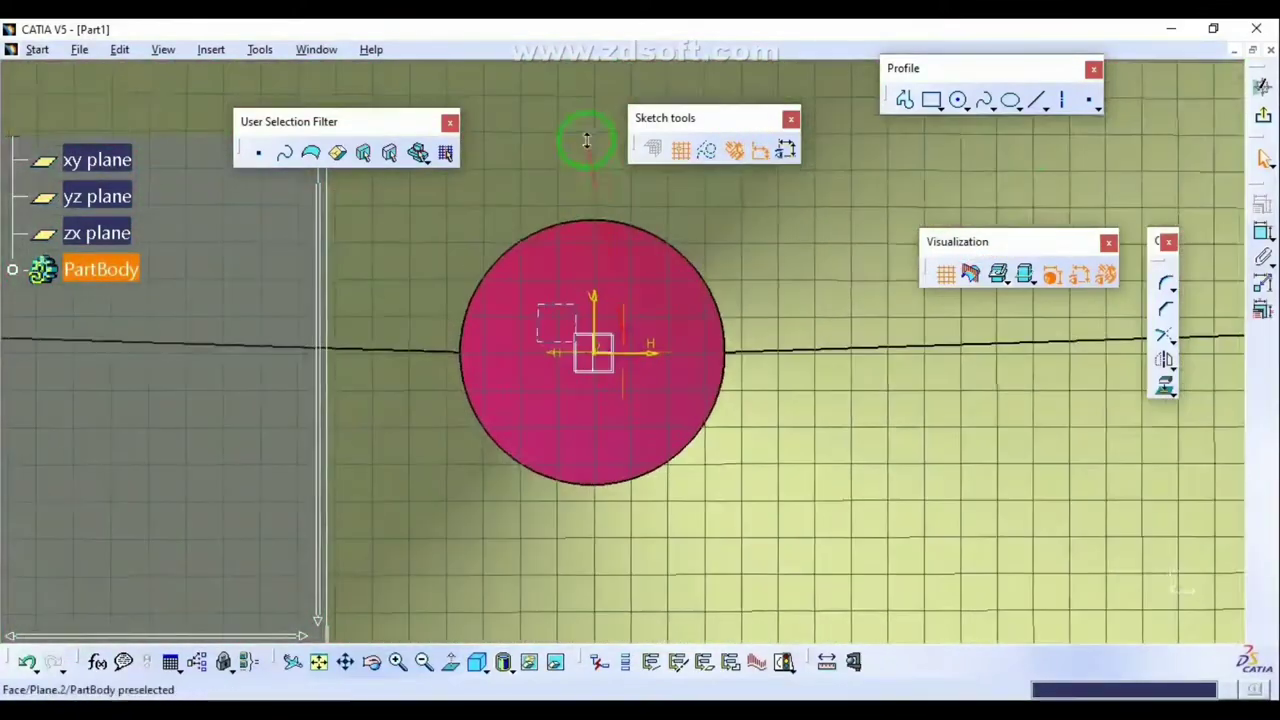
click(958, 100)
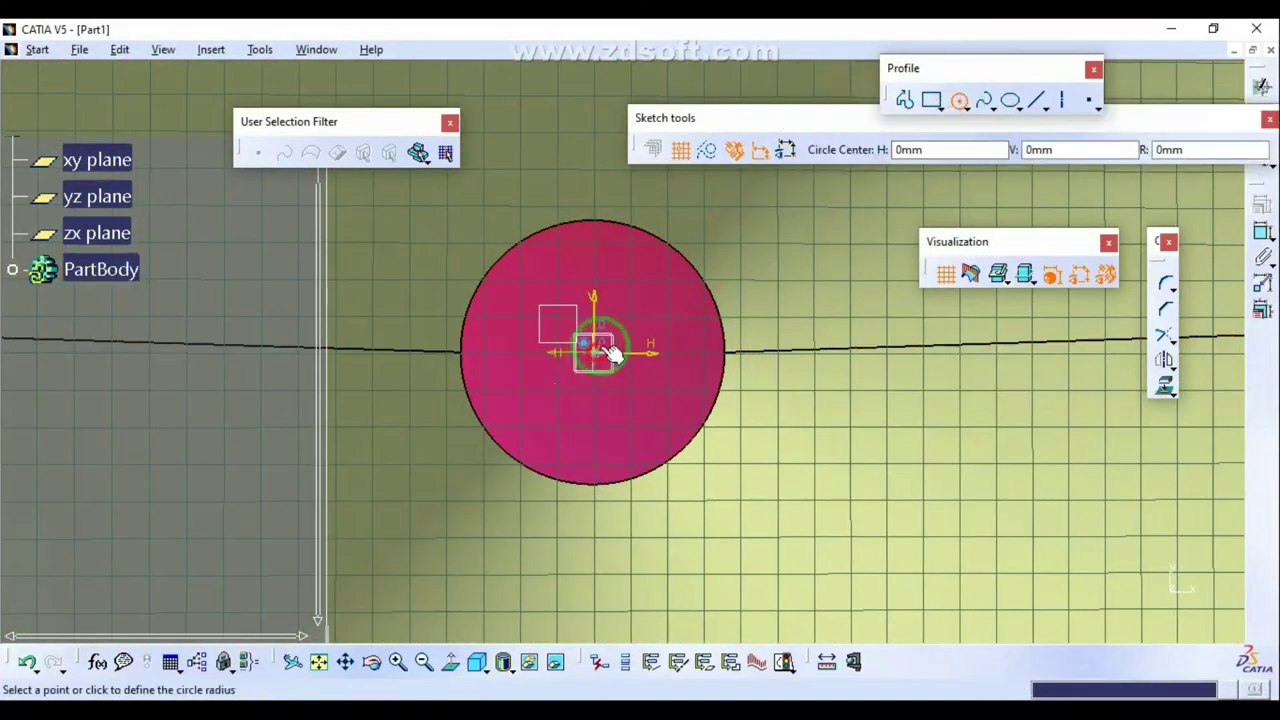
click(640, 333)
Step: Dimension the circle's diameter and set it to 250 mm, then finish the sketch
click(1262, 232)
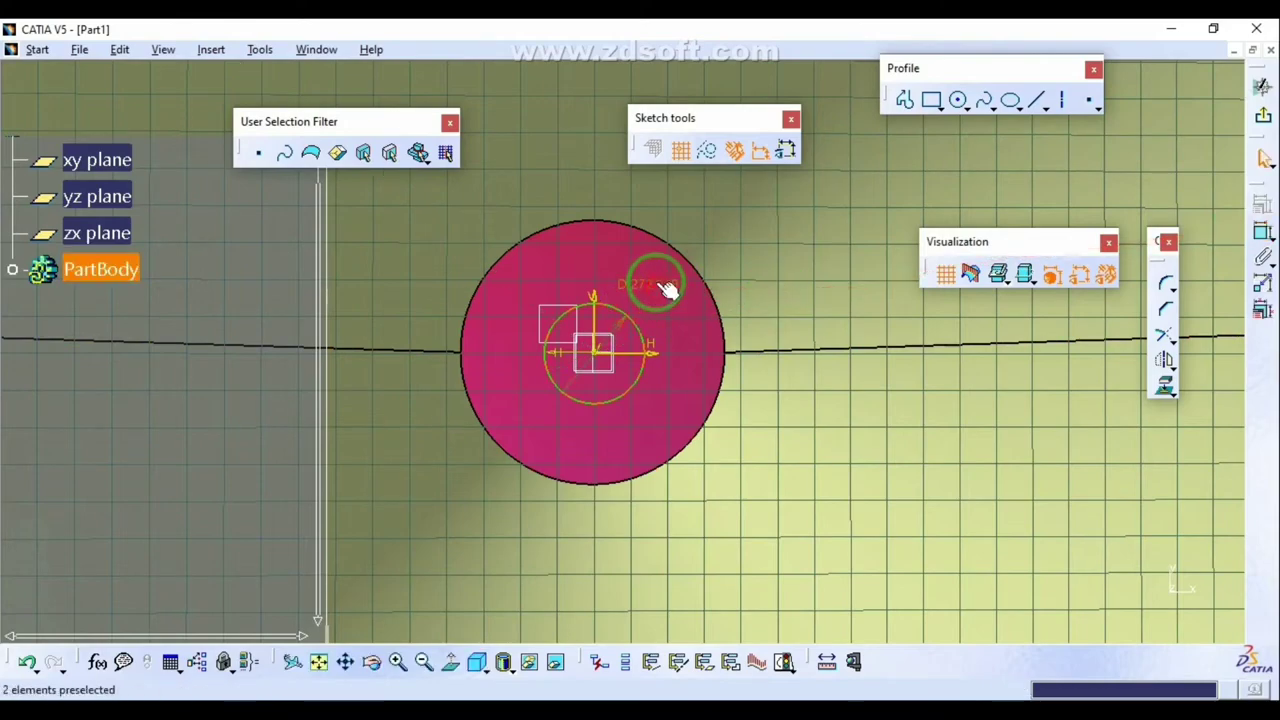
double_click(815, 365)
text(250)
key(Return)
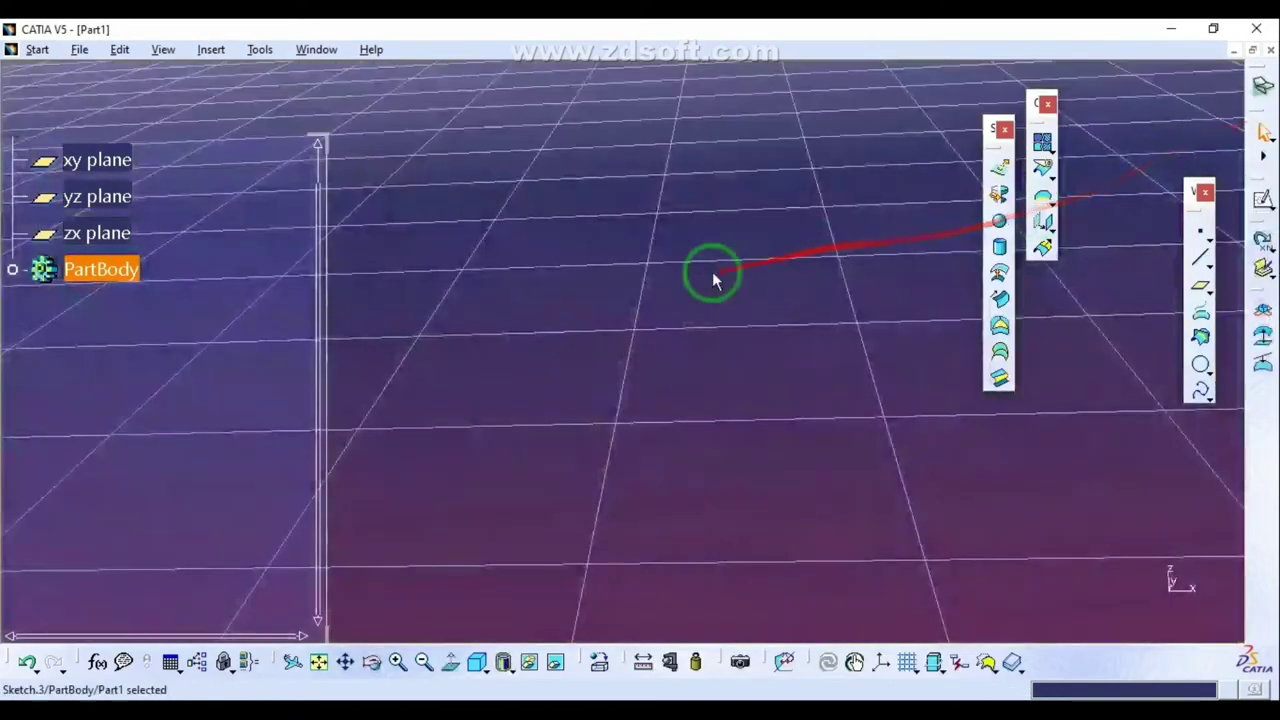
Step: Create a multi-sections surface between the 250 mm circle and the cylinder's lower edge
mouse_move(688, 109)
middle_down()
mouse_move(666, 297)
mouse_move(614, 477)
mouse_move(631, 121)
mouse_move(651, 157)
mouse_move(666, 274)
mouse_move(586, 226)
mouse_move(567, 66)
mouse_move(571, 263)
mouse_move(563, 243)
mouse_move(534, 251)
mouse_move(540, 240)
middle_up()
click(999, 352)
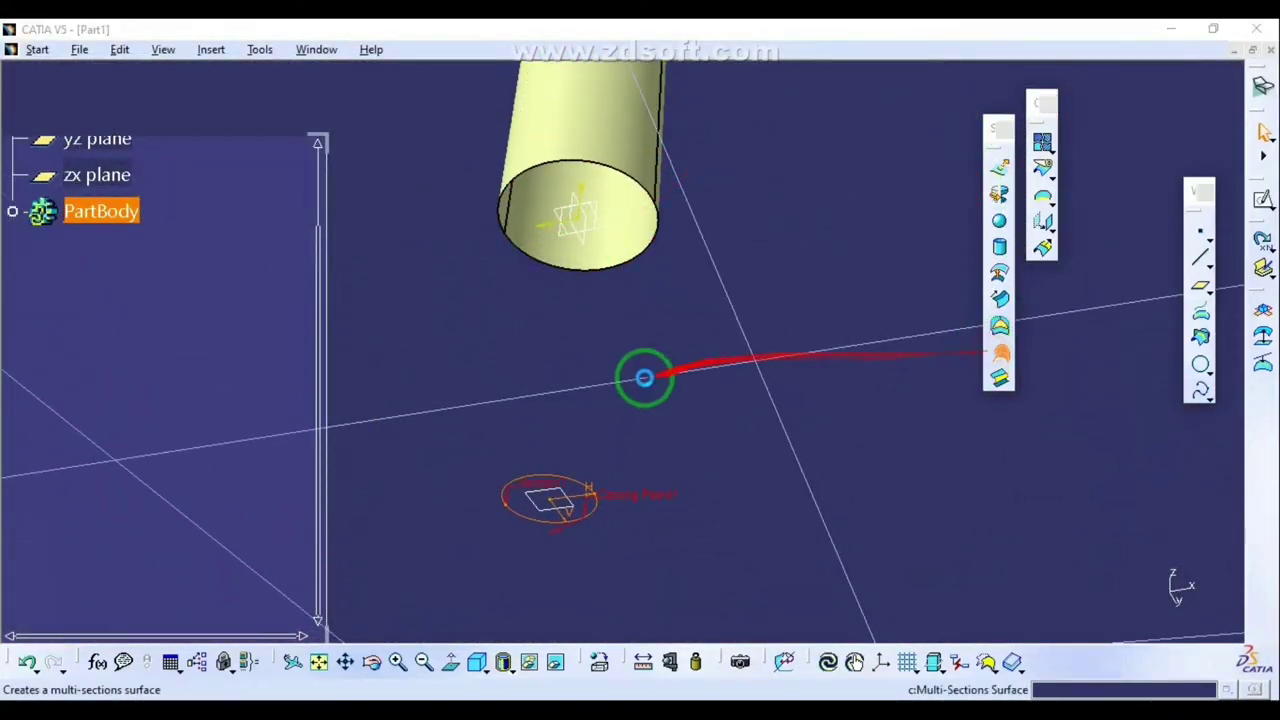
click(578, 162)
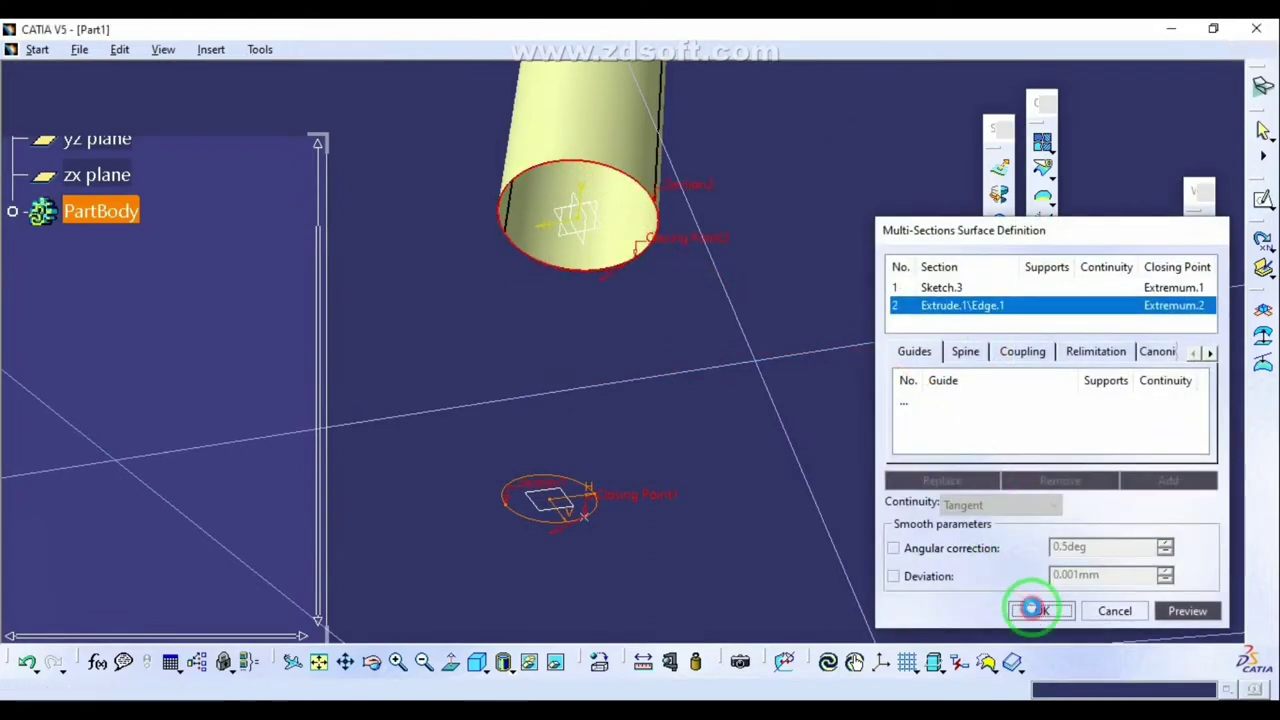
click(1032, 609)
Step: Close the open end of the tapered tail with a fill surface bounded by the 250 mm circle
middle_drag(723, 449, 636, 63)
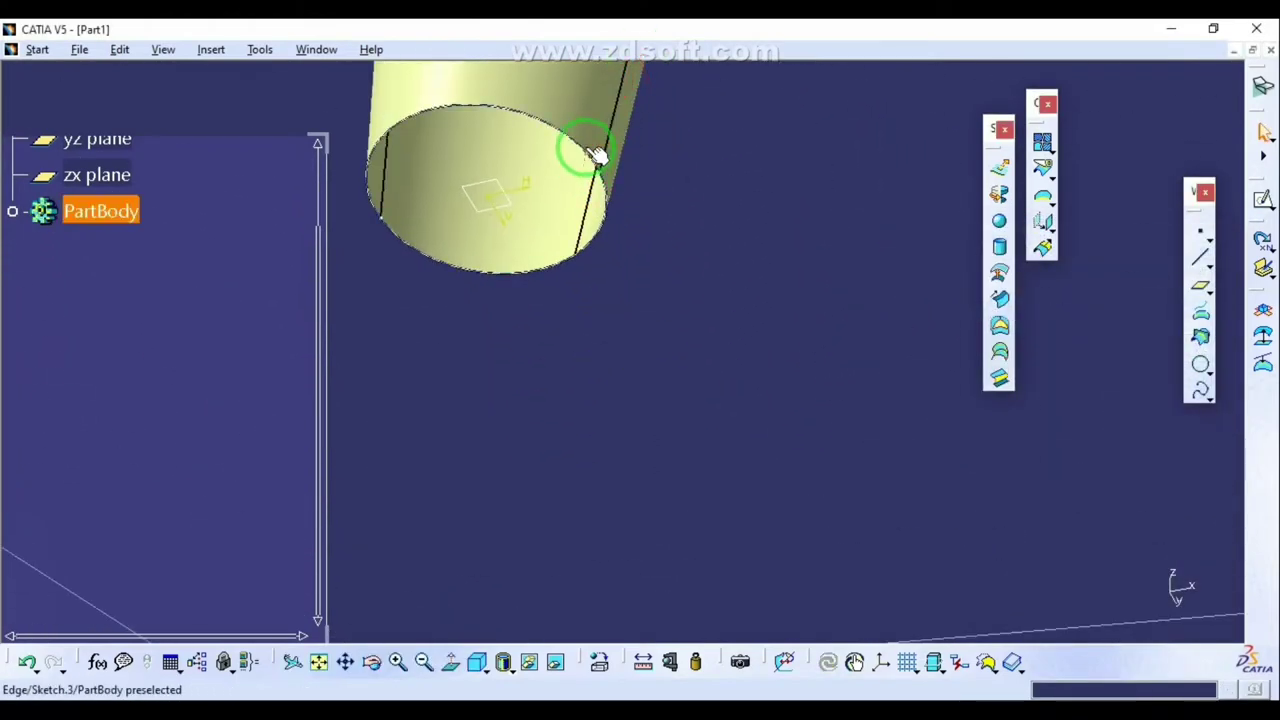
click(1001, 328)
click(605, 234)
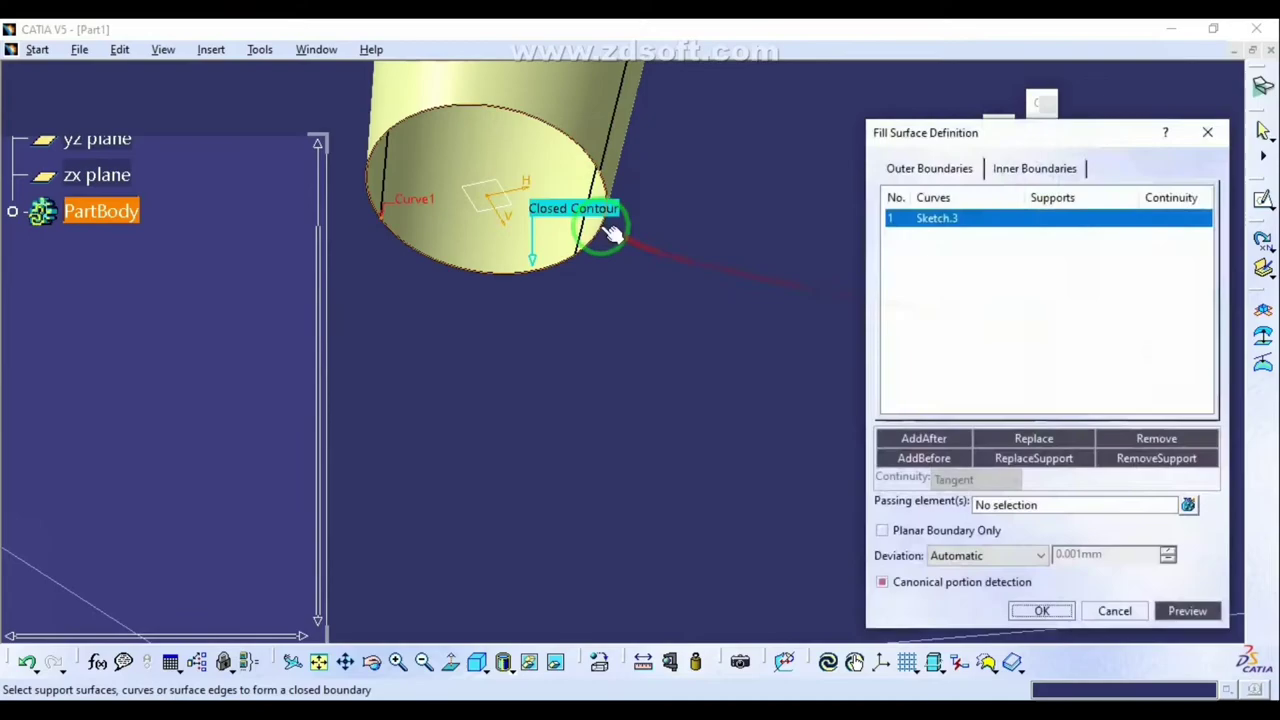
click(1042, 610)
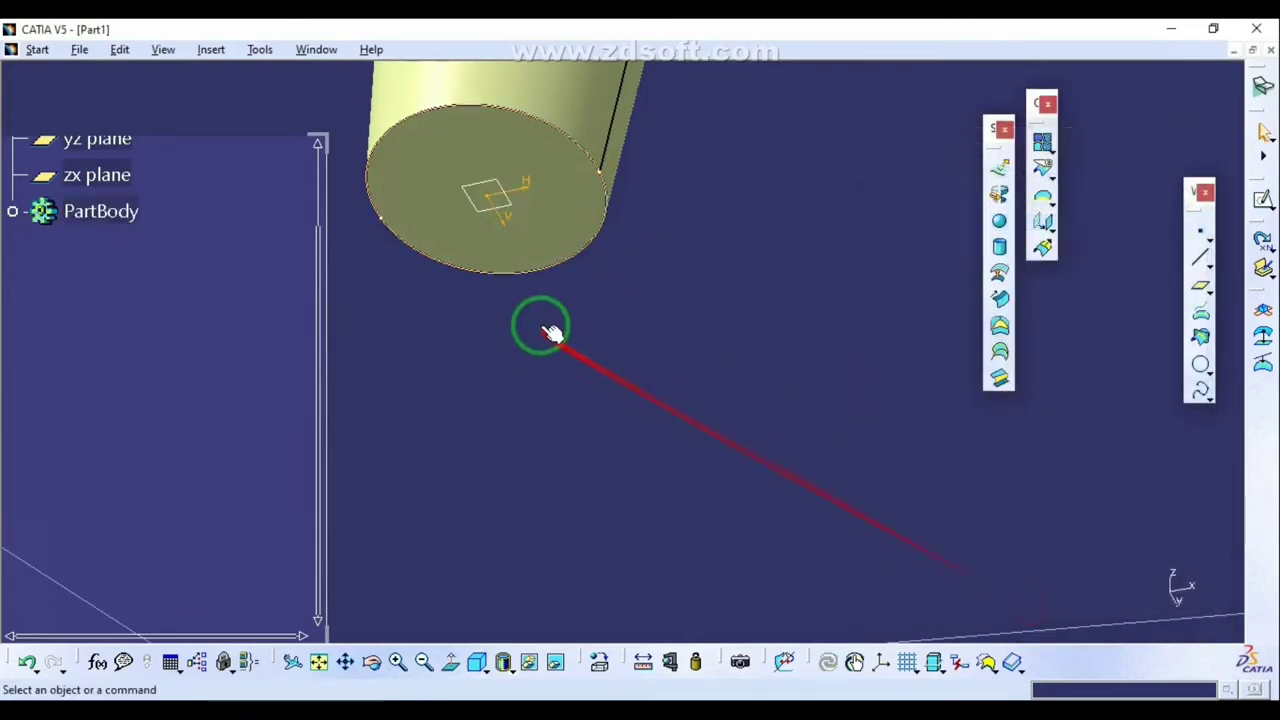
Step: Open a new sketch on the zx plane at the cylinder's lower end
middle_drag(543, 329, 690, 452)
click(690, 452)
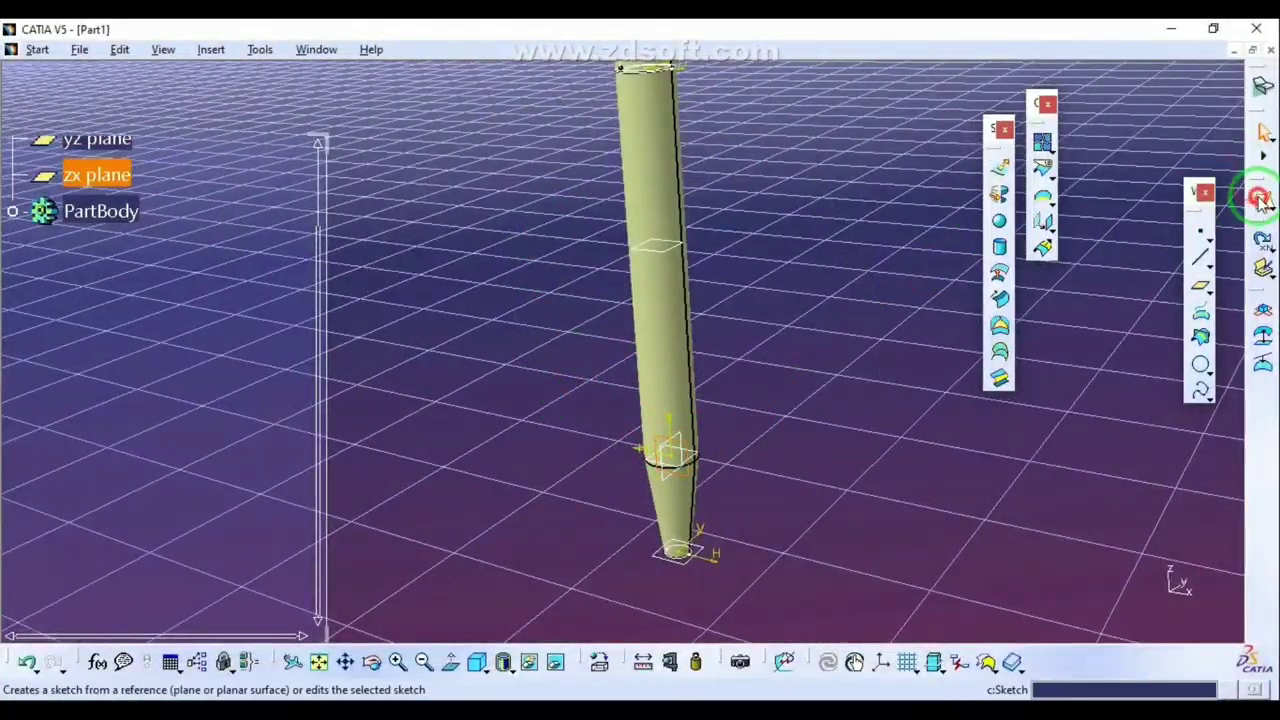
click(1262, 199)
middle_drag(701, 277, 700, 340)
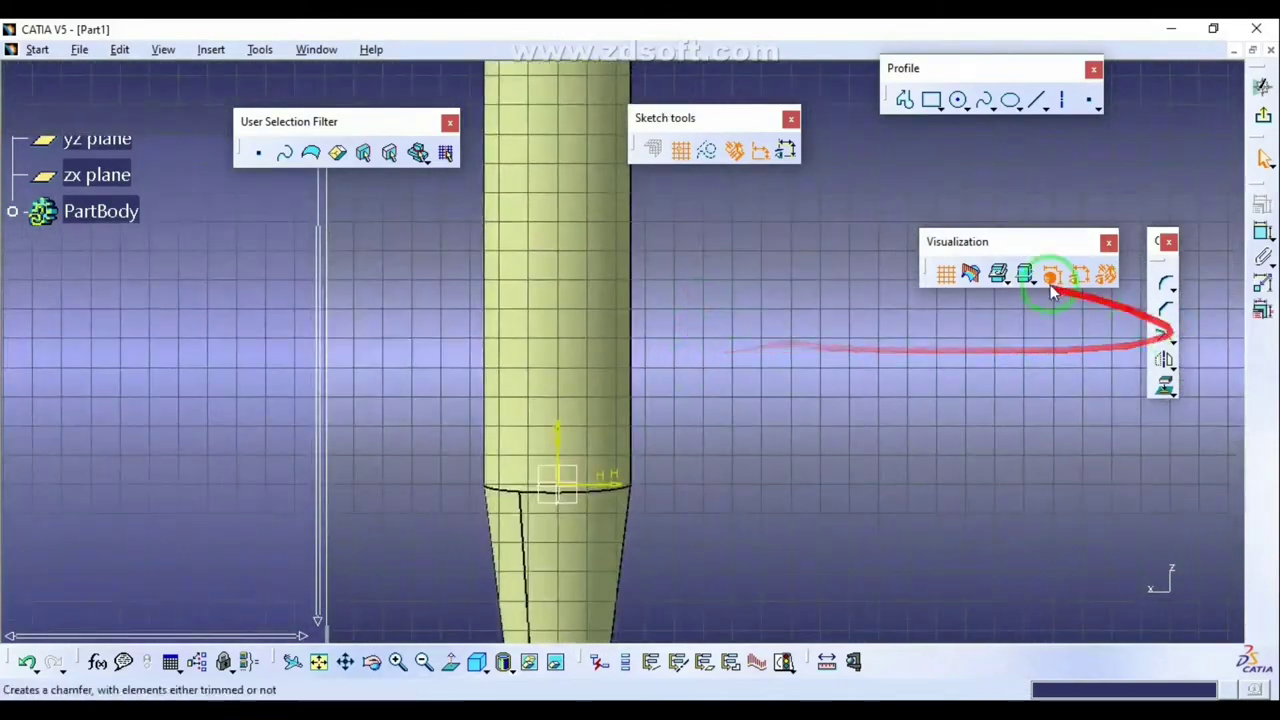
click(905, 100)
click(636, 480)
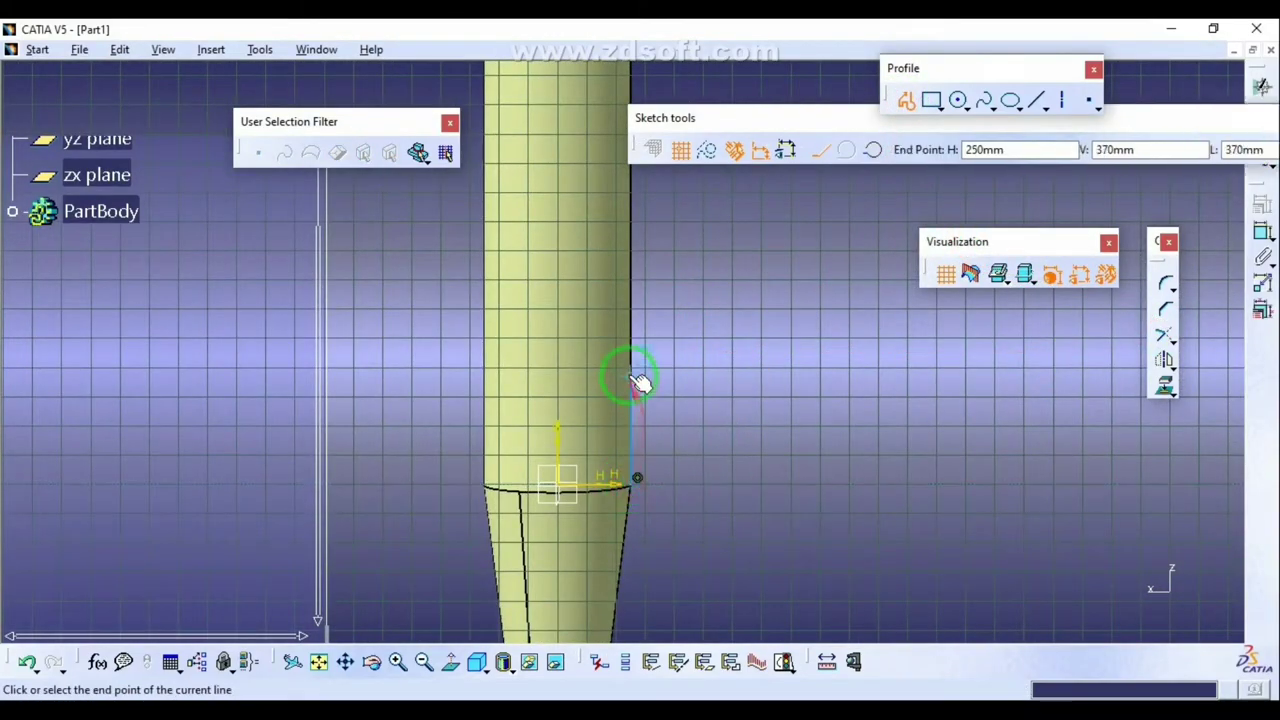
key(Escape)
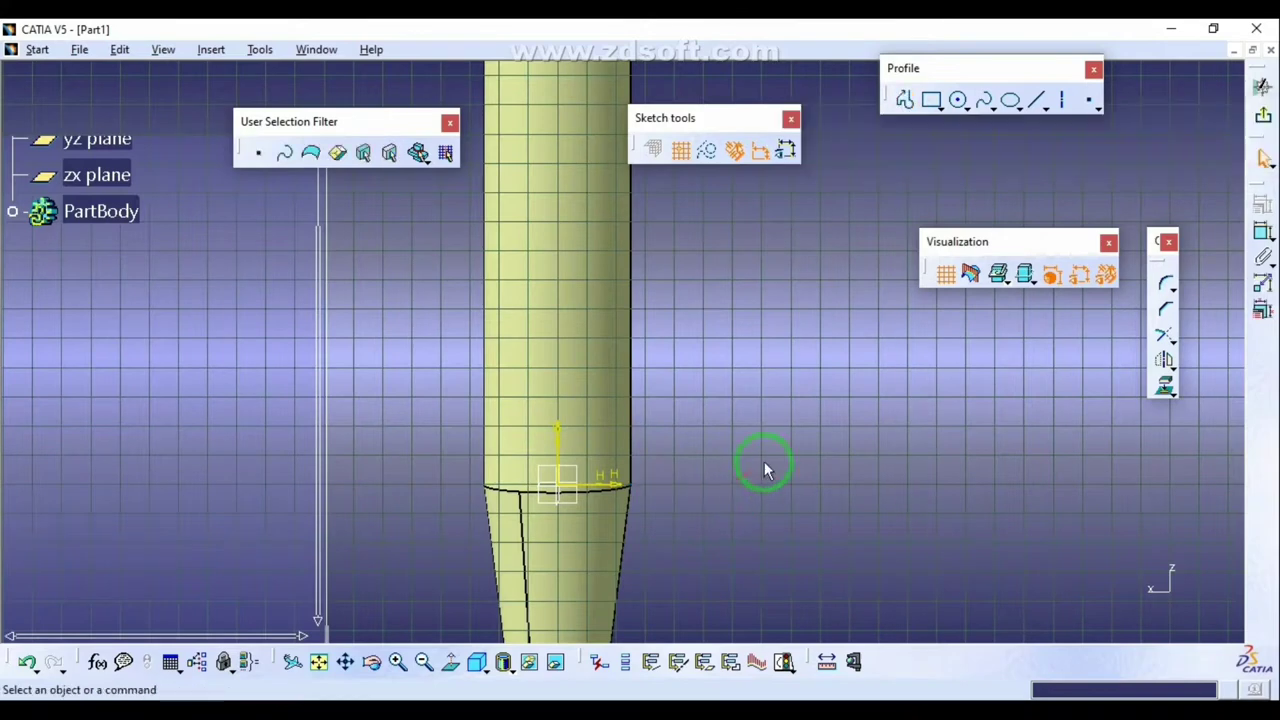
Step: Draw a closed four-sided fin profile against the cylinder's lower side, with horizontal base and top, vertical inner side and slanted outer side
click(905, 100)
click(769, 481)
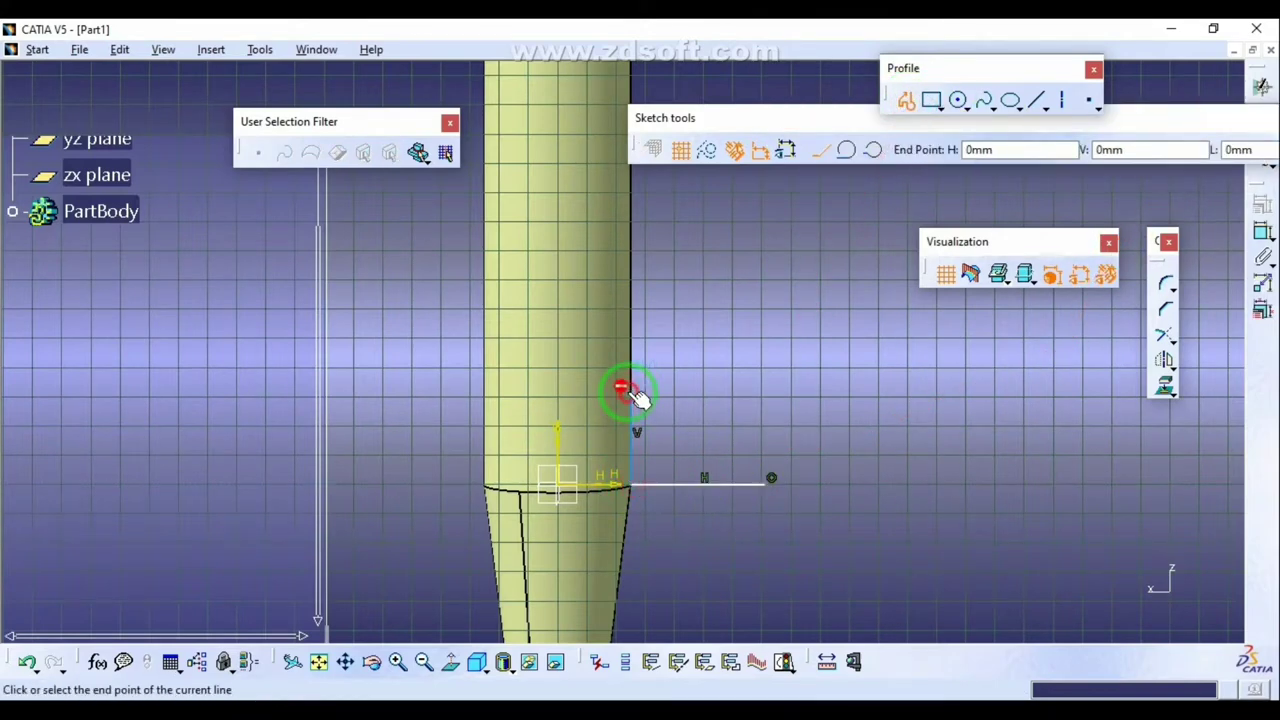
click(724, 395)
click(770, 479)
click(789, 496)
middle_drag(789, 496, 780, 436)
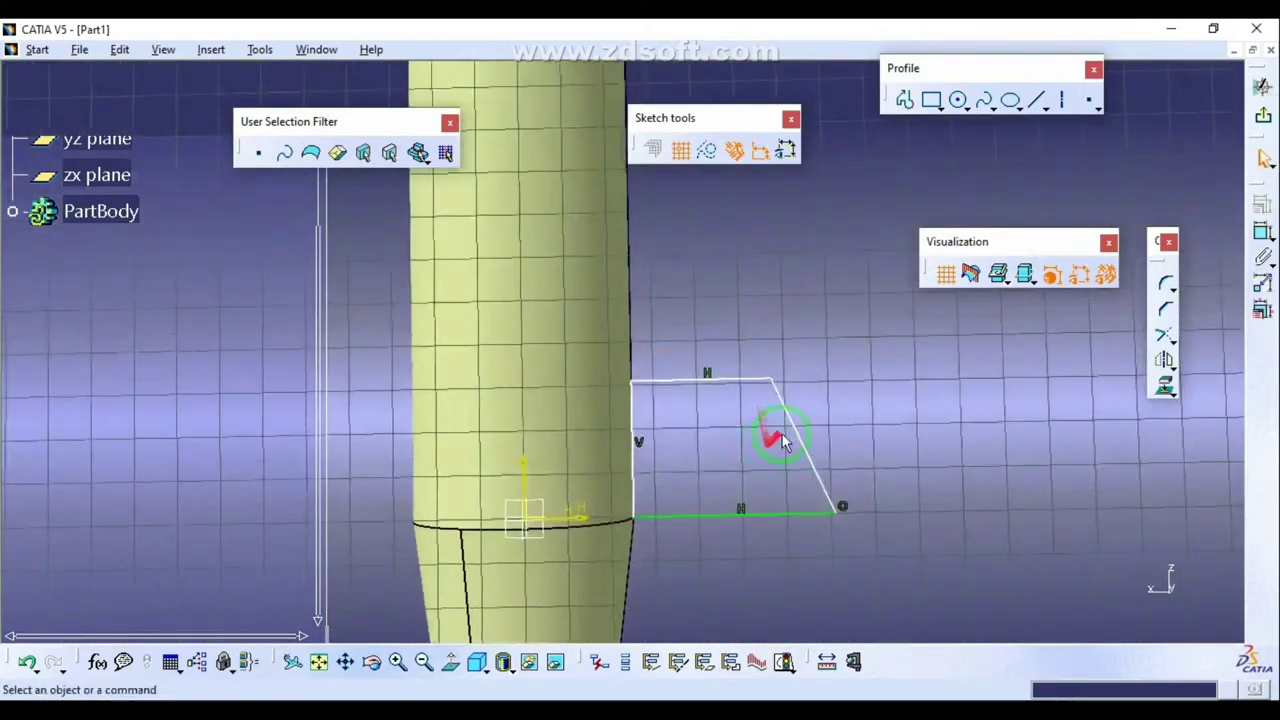
Step: Dimension the height between the fin profile's base and top lines and set it to 500 mm
click(1262, 232)
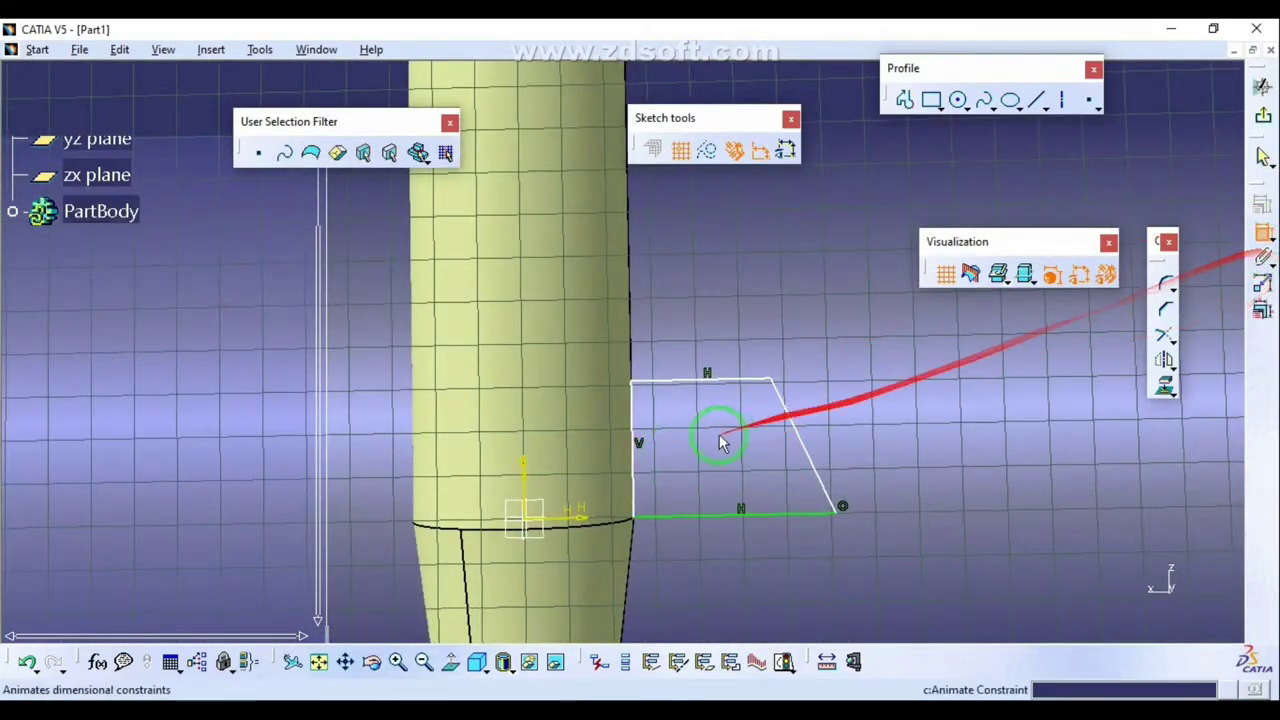
double_click(678, 458)
text(500)
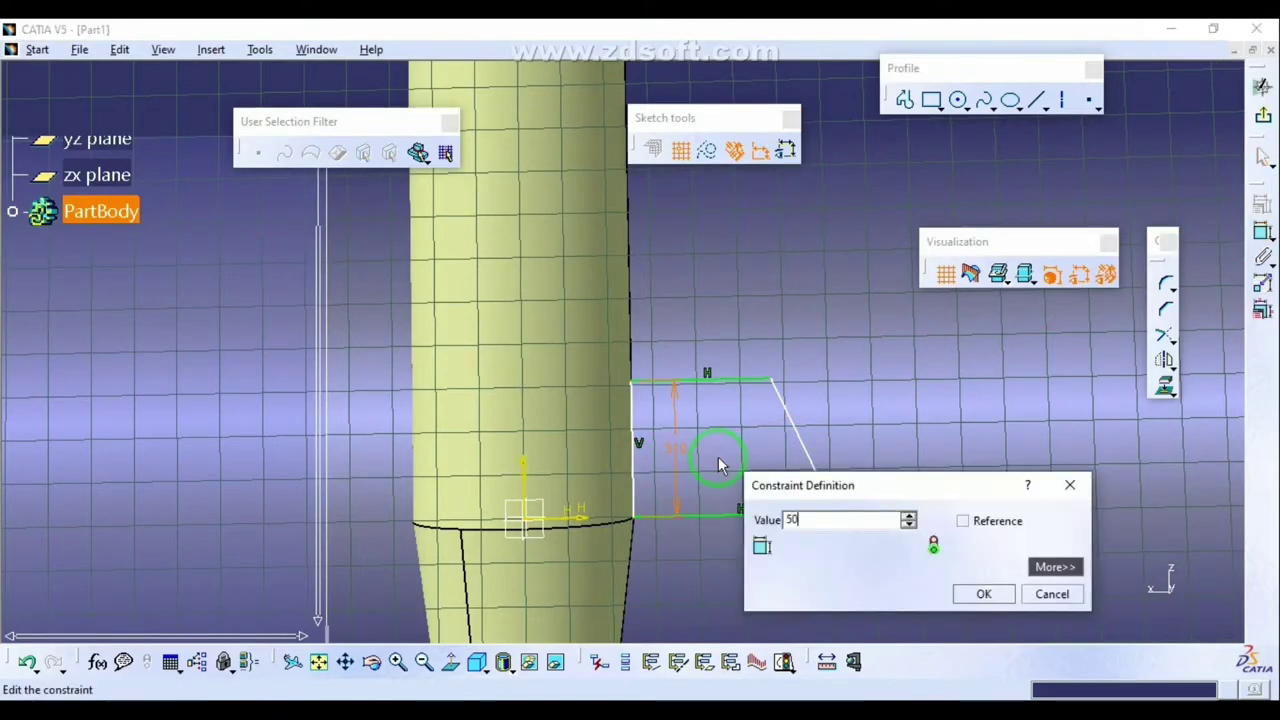
key(Return)
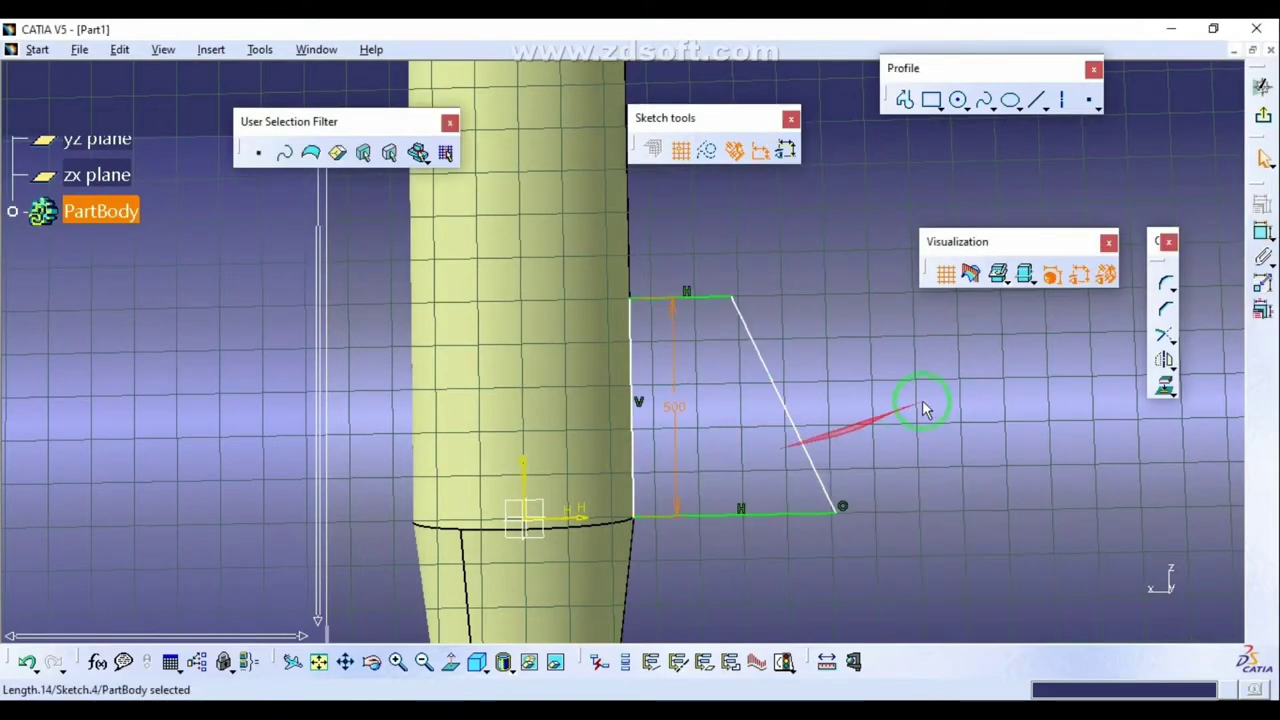
Step: Dimension the length of the fin profile's base line and set it to 800 mm
click(1260, 283)
click(777, 516)
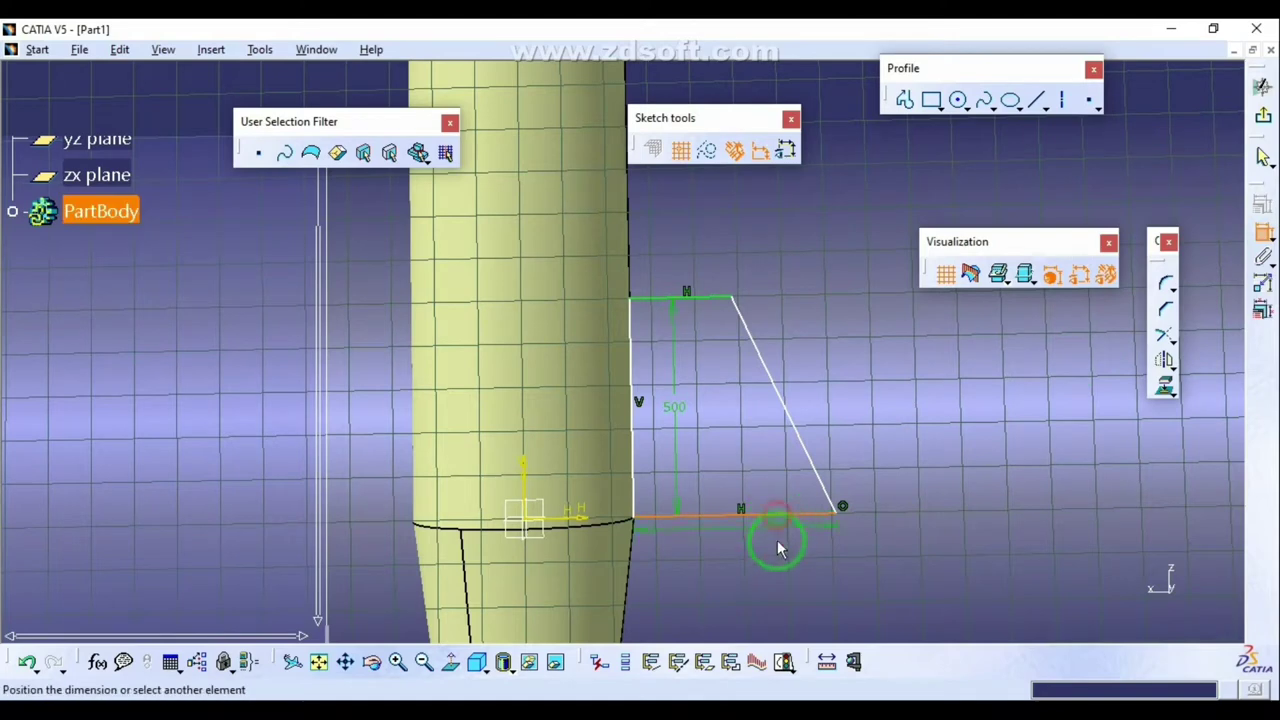
double_click(838, 591)
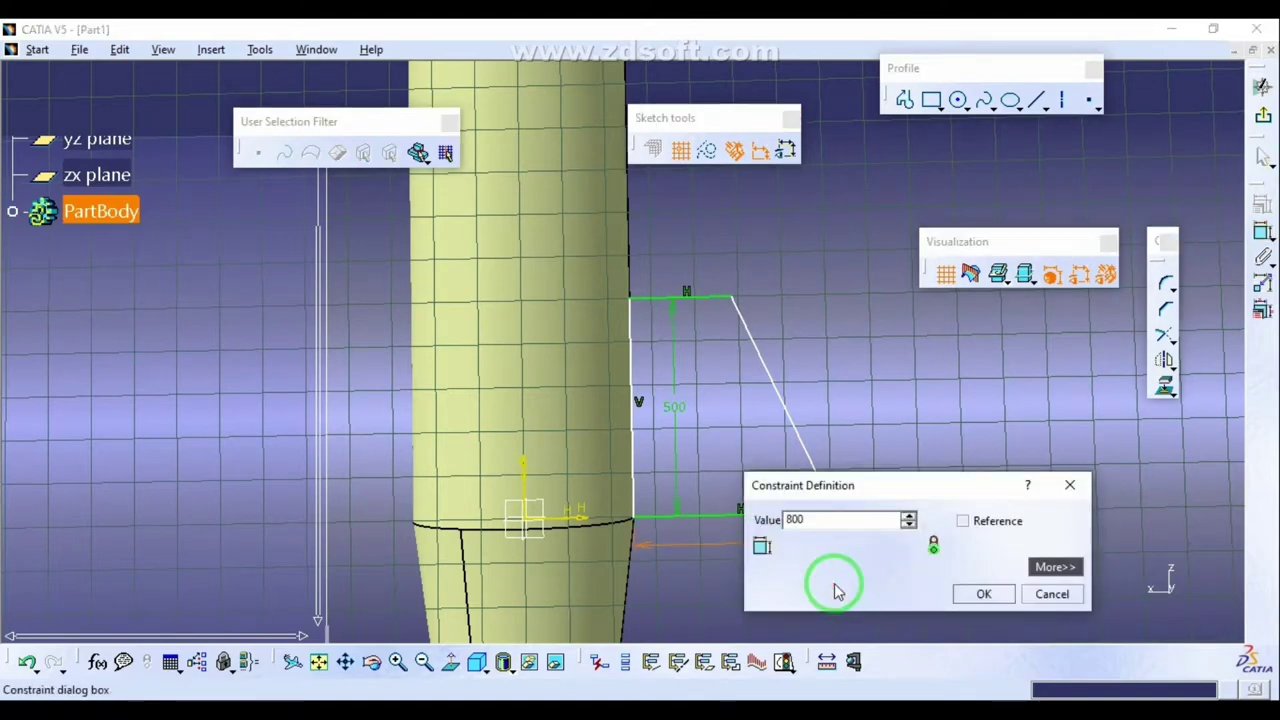
text(800)
key(Return)
Step: Delete the slanted outer line of the fin profile
mouse_move(694, 298)
mouse_down()
mouse_move(797, 300)
mouse_move(718, 304)
mouse_up()
drag(514, 376, 633, 382)
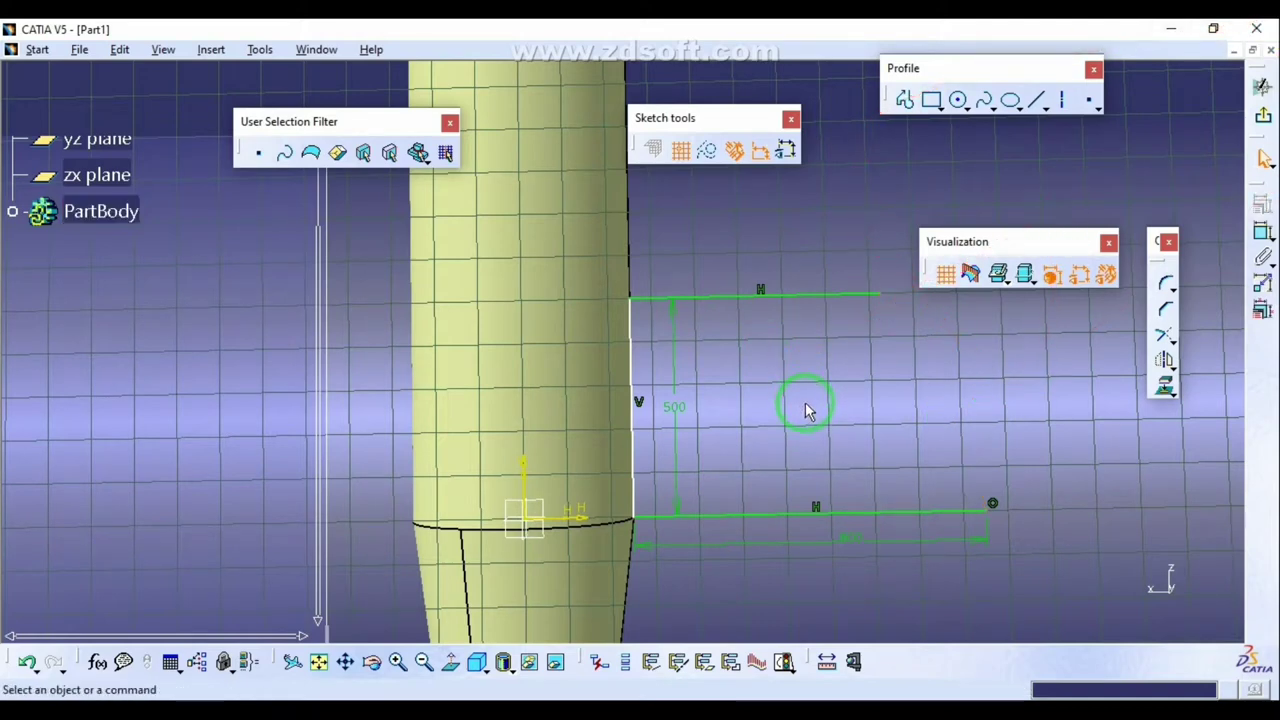
Step: Delete the fin profile's top horizontal line and draw a short vertical line upward from the base line's outer end
key(Delete)
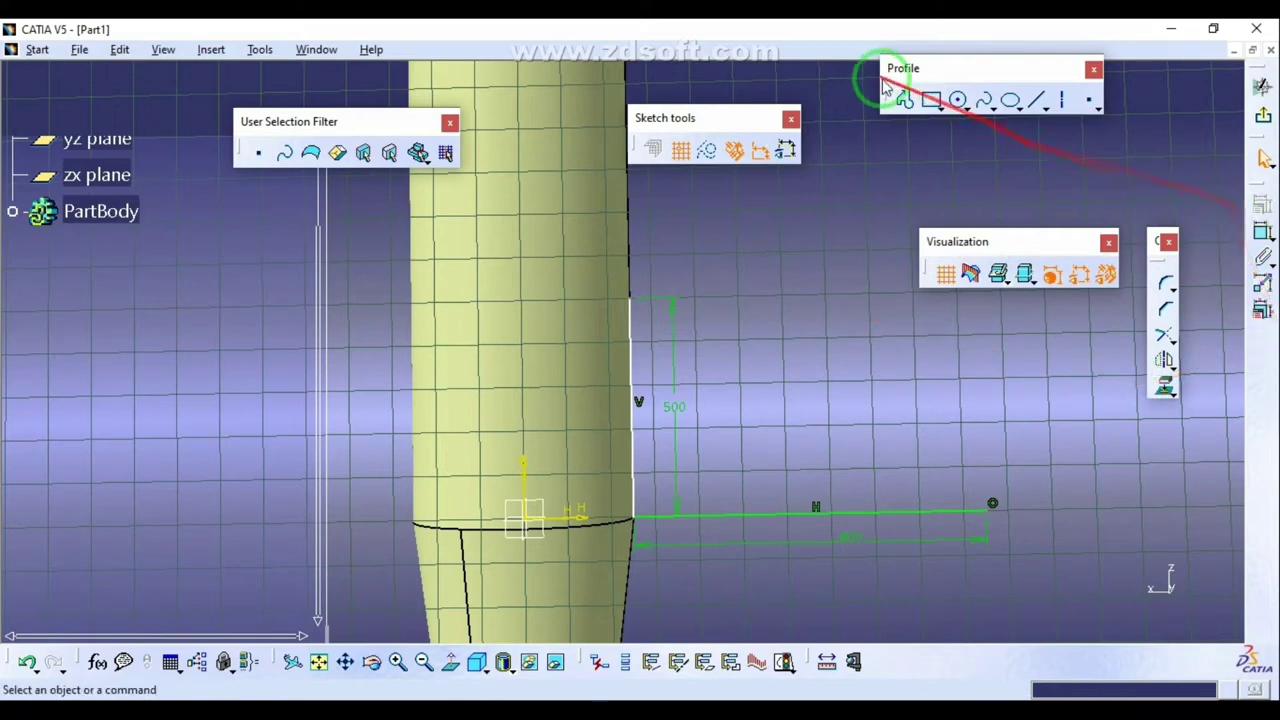
click(1034, 104)
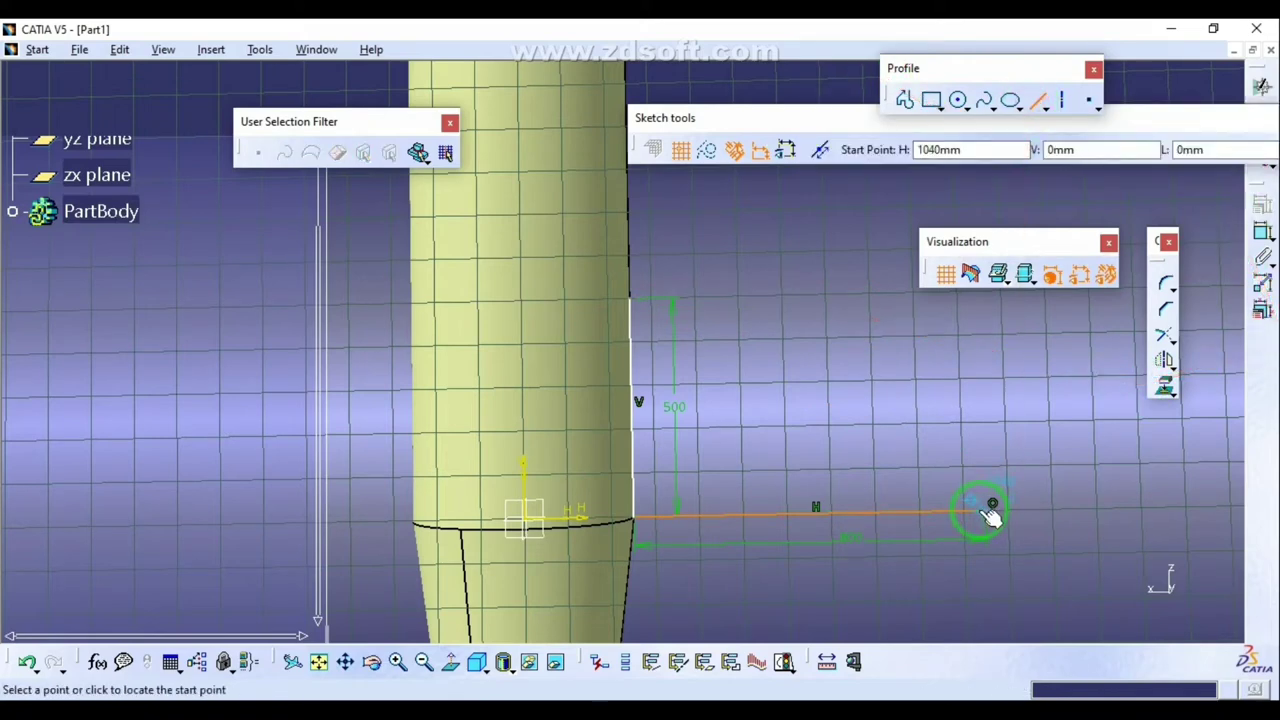
click(992, 504)
click(985, 451)
click(906, 102)
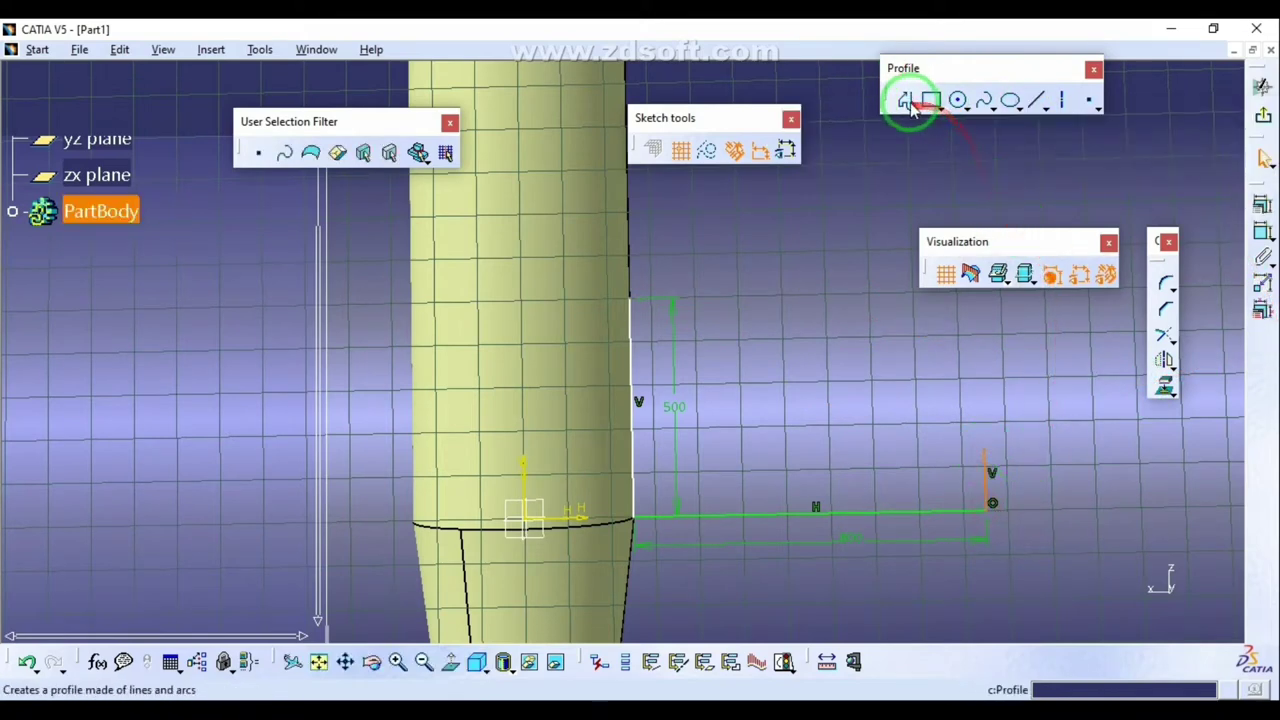
Step: Dimension the short outer vertical line of the fin profile and set its length to 200 mm
click(1259, 236)
double_click(1064, 487)
text(200)
key(Return)
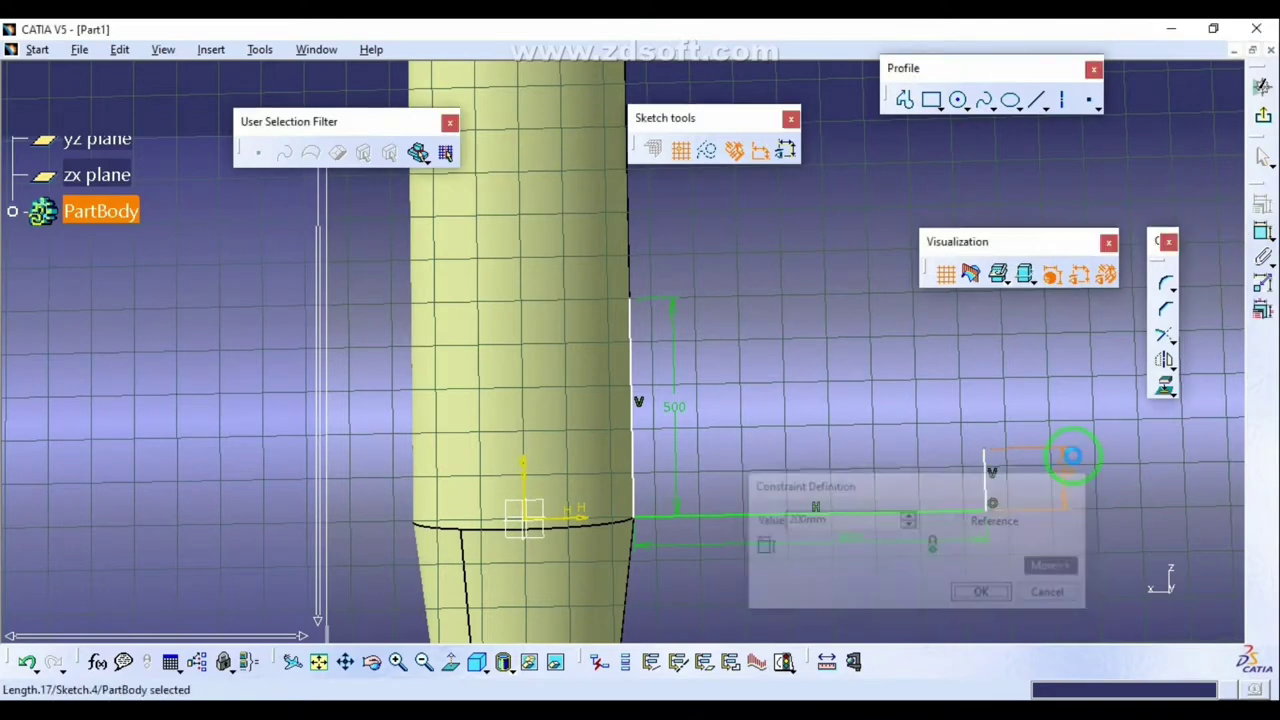
Step: Close the fin profile with a slanted line from the outer line's upper end to the inner line's upper end
click(752, 300)
click(1037, 100)
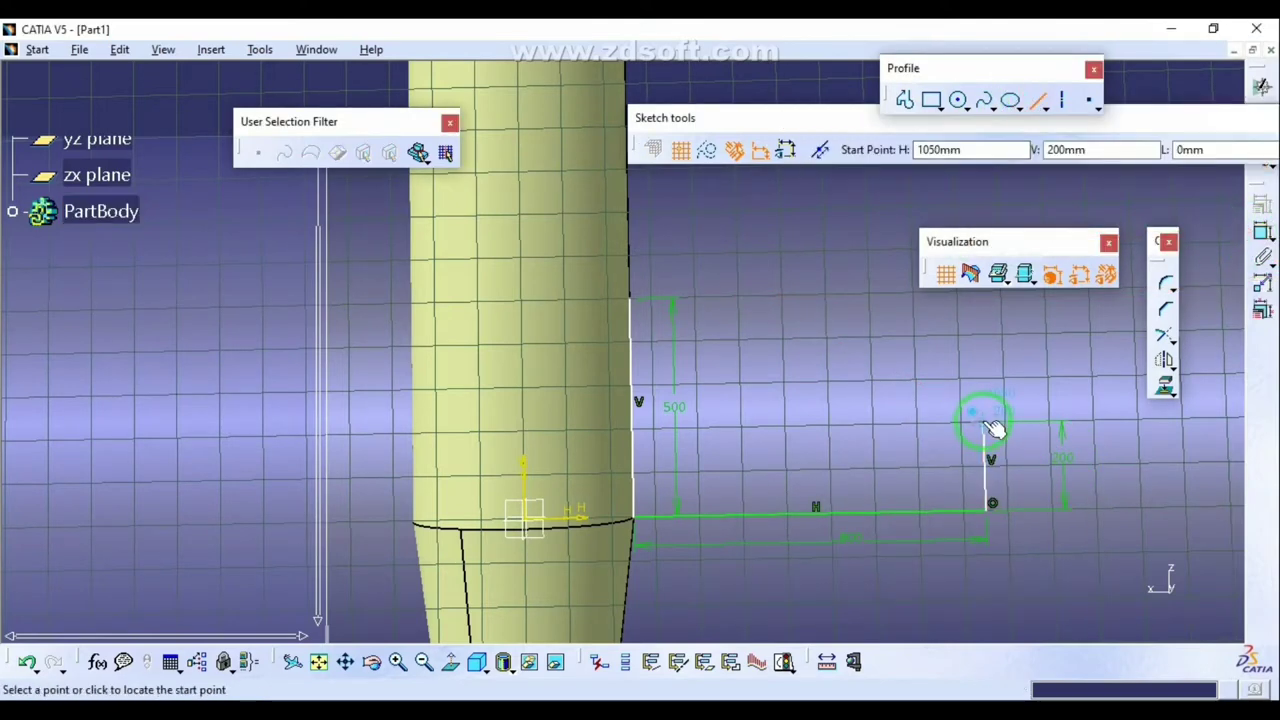
click(628, 299)
middle_drag(727, 331, 700, 390)
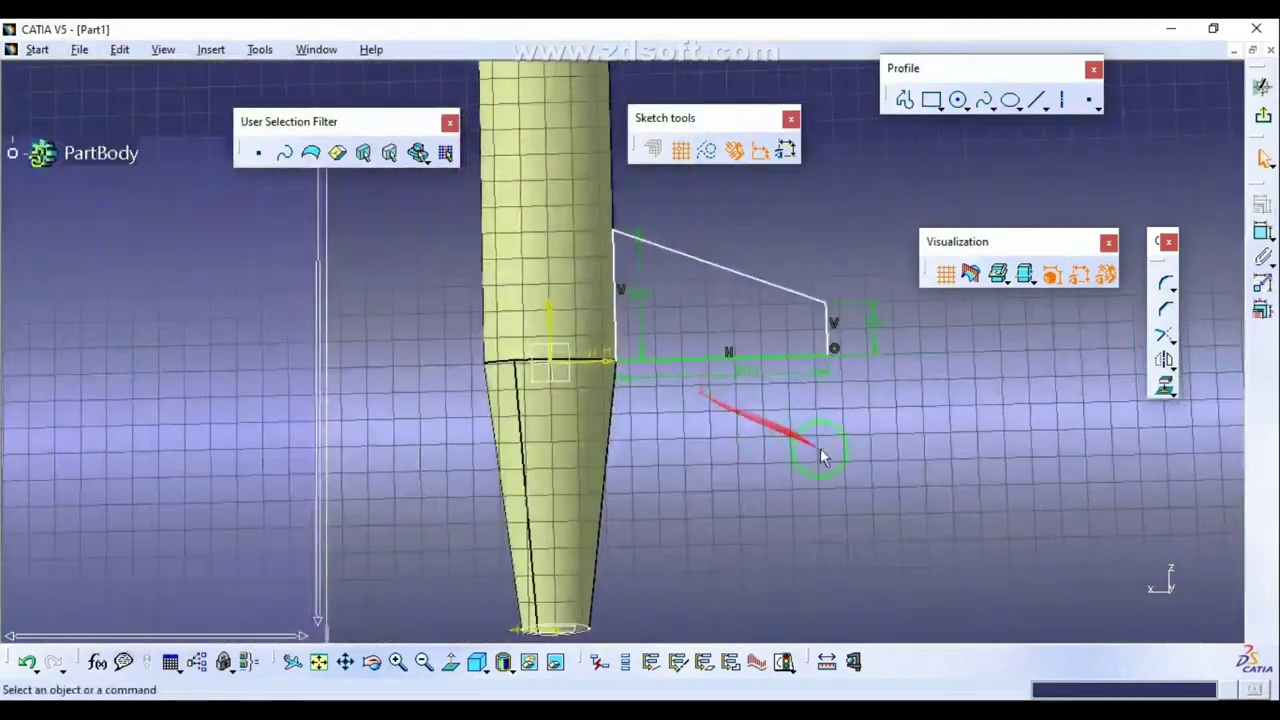
Step: Exit the fin sketch and switch to the Part Design workbench
click(1262, 115)
mouse_move(1128, 186)
middle_down()
mouse_move(598, 299)
mouse_move(493, 293)
mouse_move(534, 337)
mouse_move(477, 523)
mouse_move(917, 434)
mouse_move(750, 284)
mouse_move(677, 337)
mouse_move(831, 229)
mouse_move(1115, 204)
middle_up()
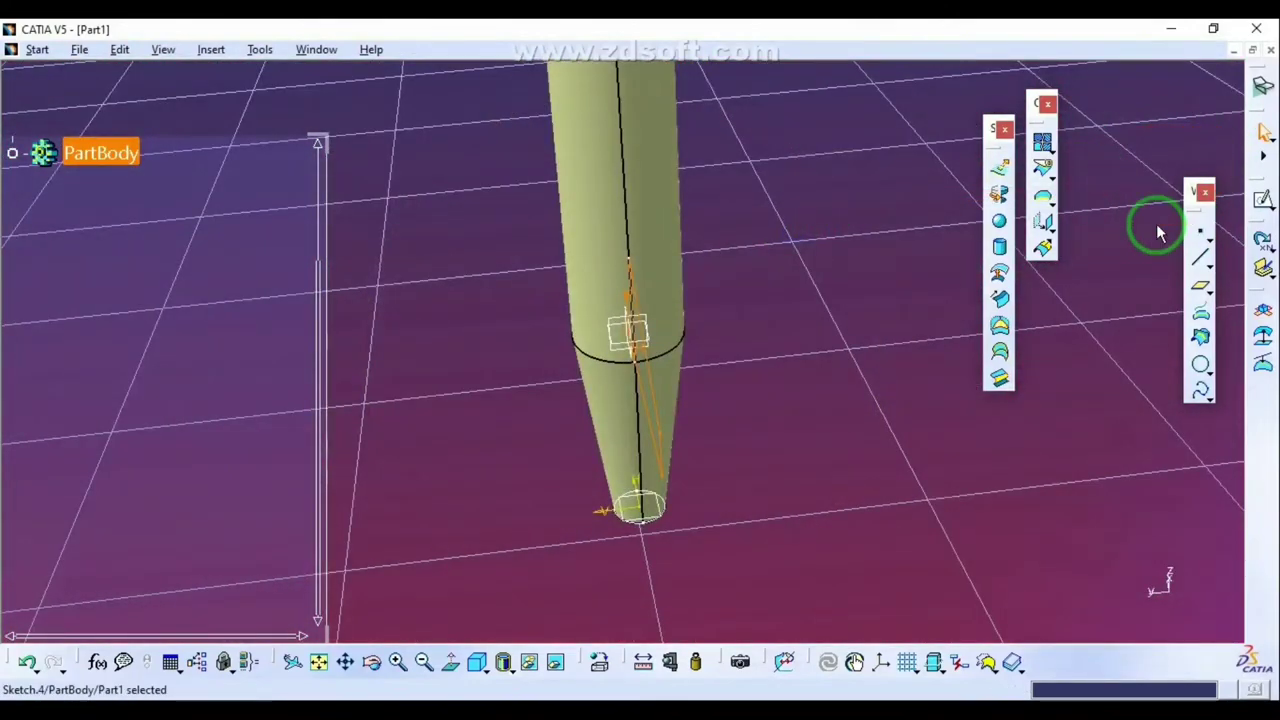
click(37, 49)
mouse_move(170, 94)
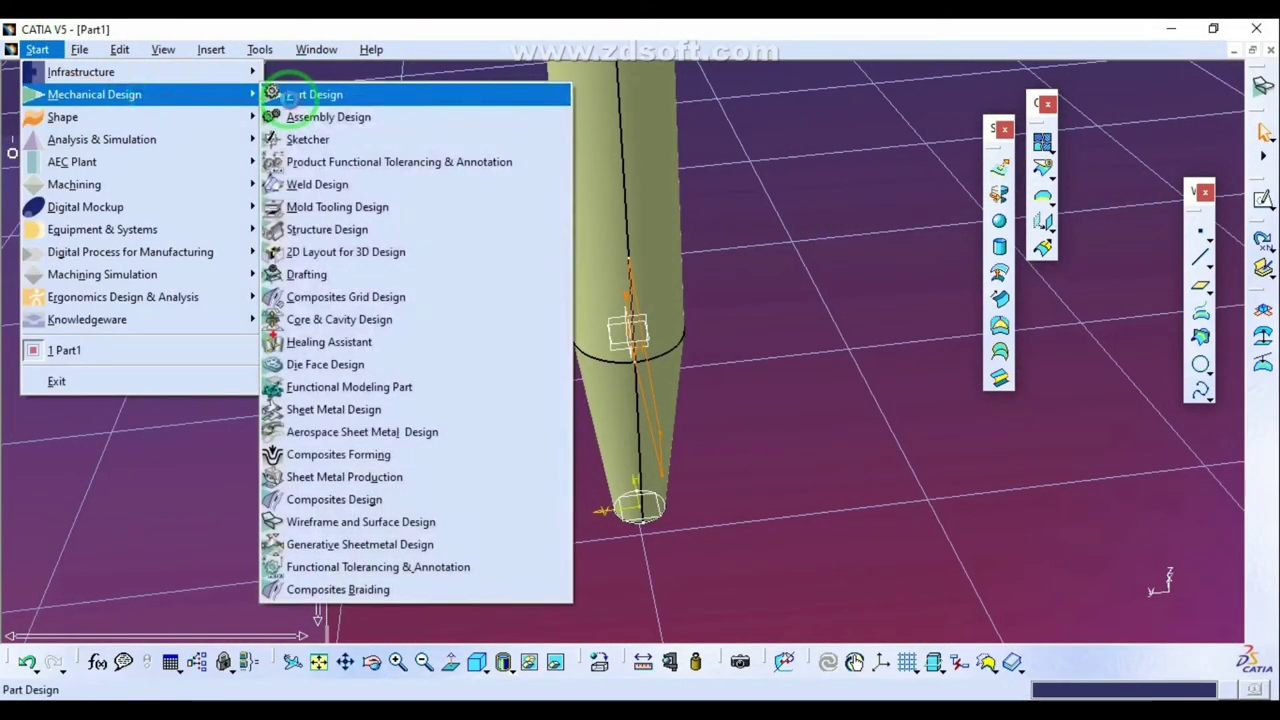
click(290, 95)
click(600, 276)
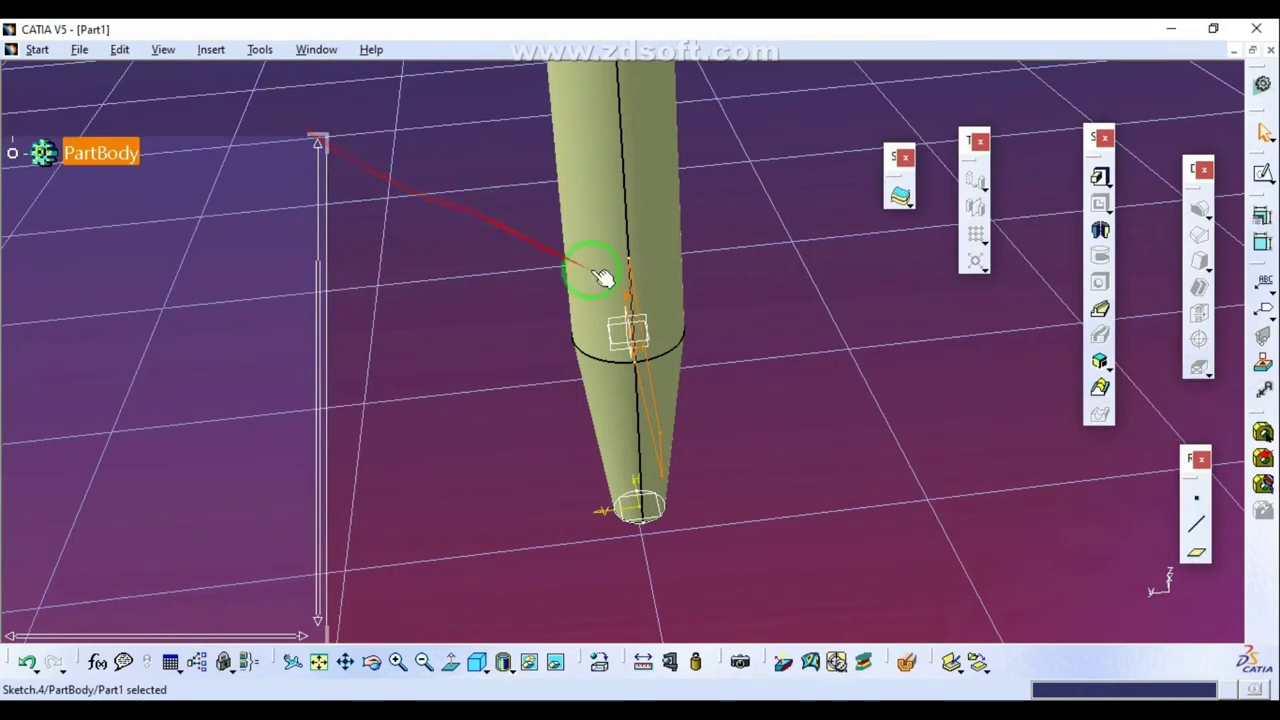
Step: Pad the closed fin profile to both sides of its sketch plane using mirrored extent
click(1101, 180)
click(1050, 530)
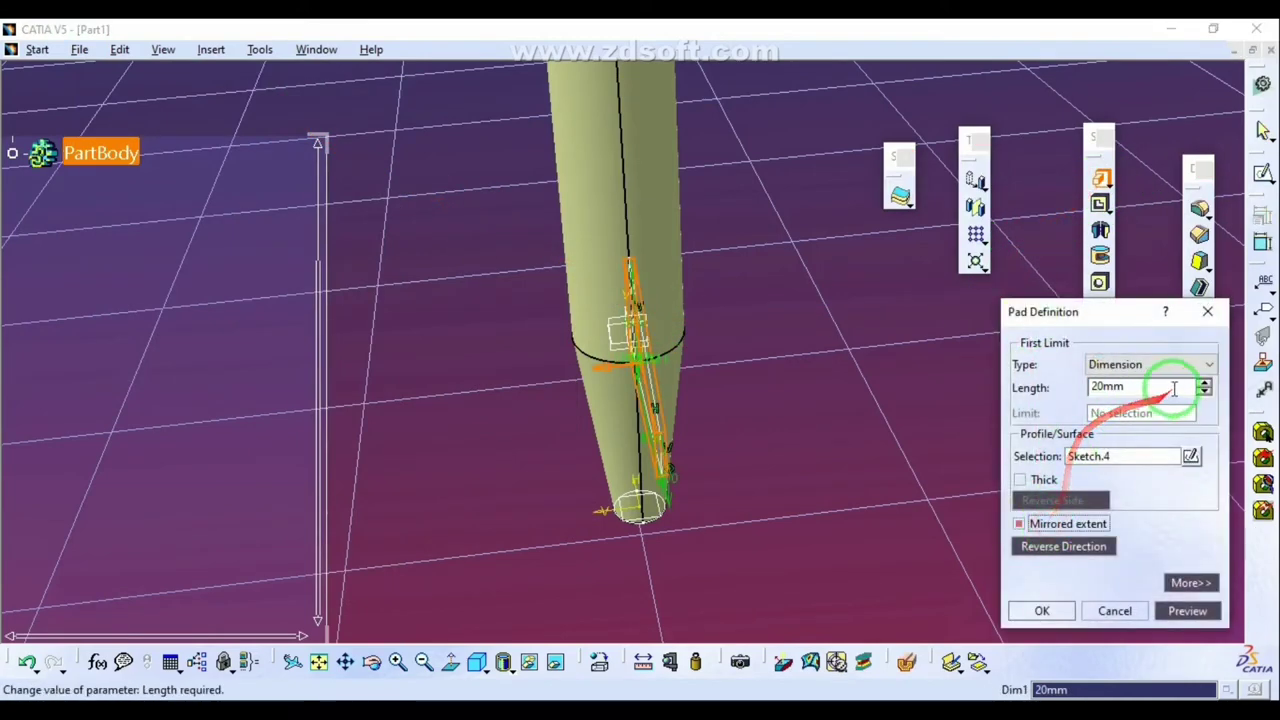
click(1042, 610)
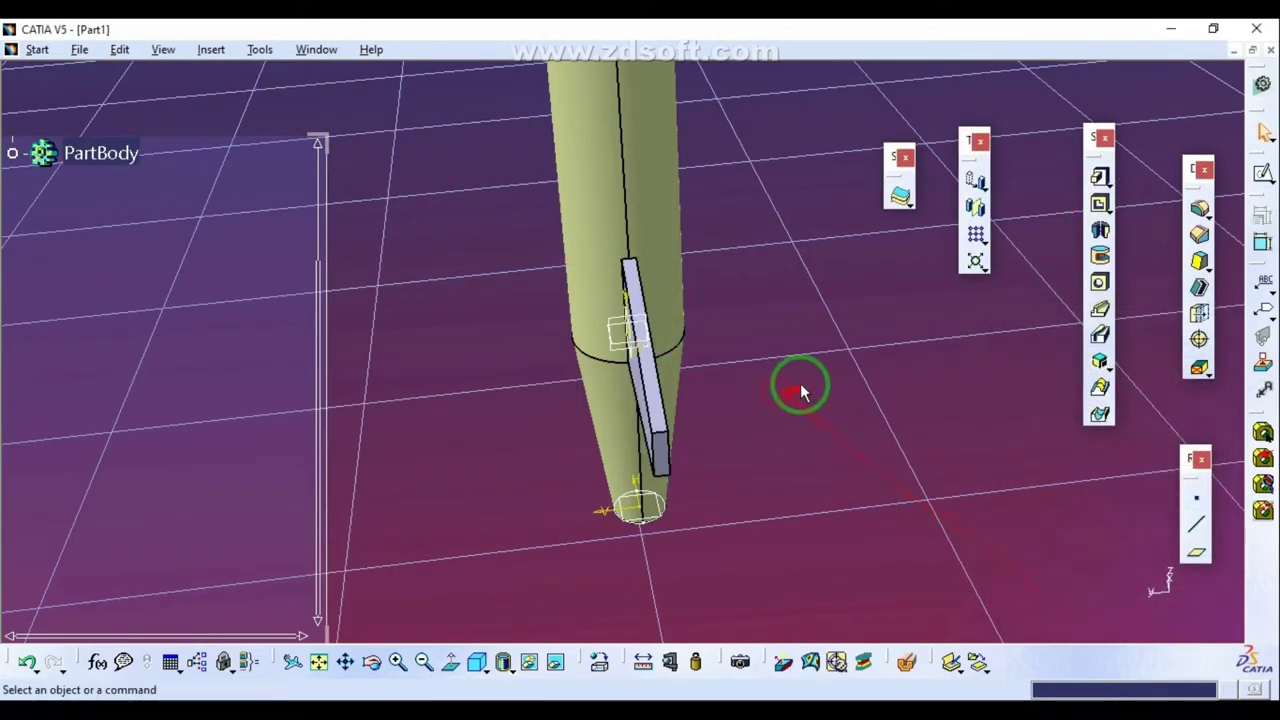
Step: Round the fin's long upper and lower edges and its outer end with 30 mm edge fillets
middle_drag(800, 389, 789, 245)
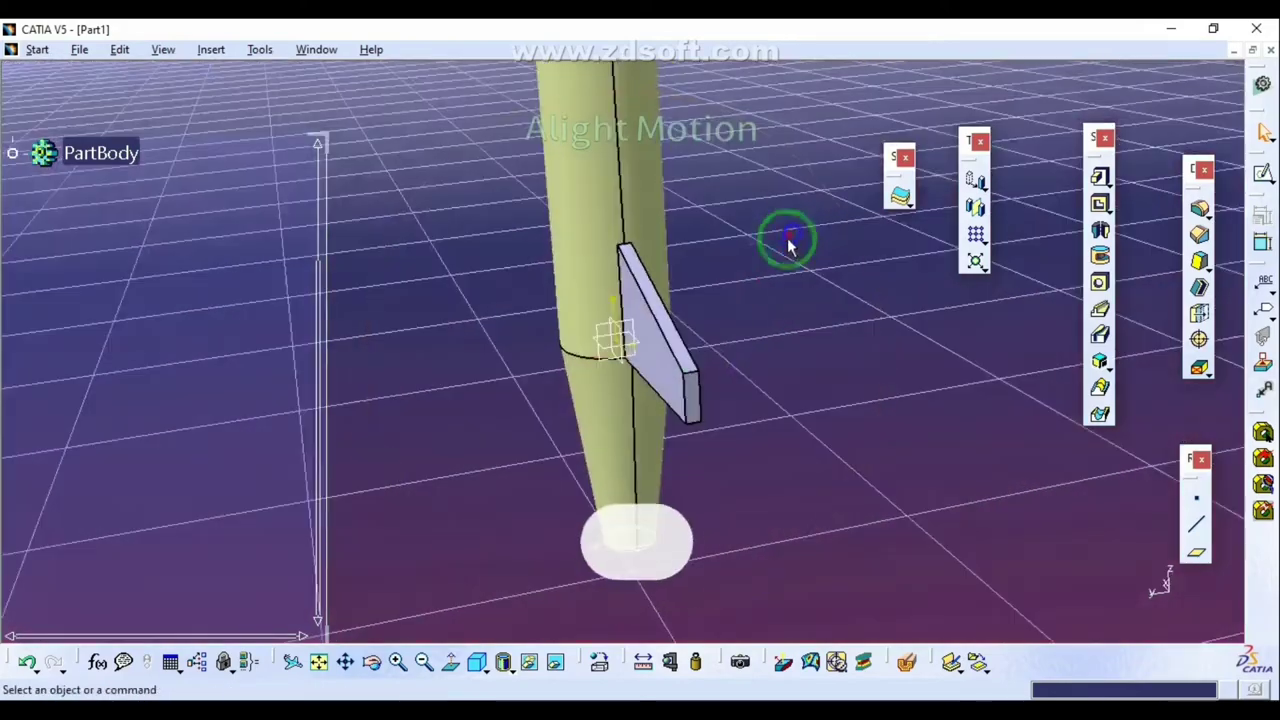
click(673, 336)
ctrl+click(694, 370)
middle_drag(694, 372, 678, 312)
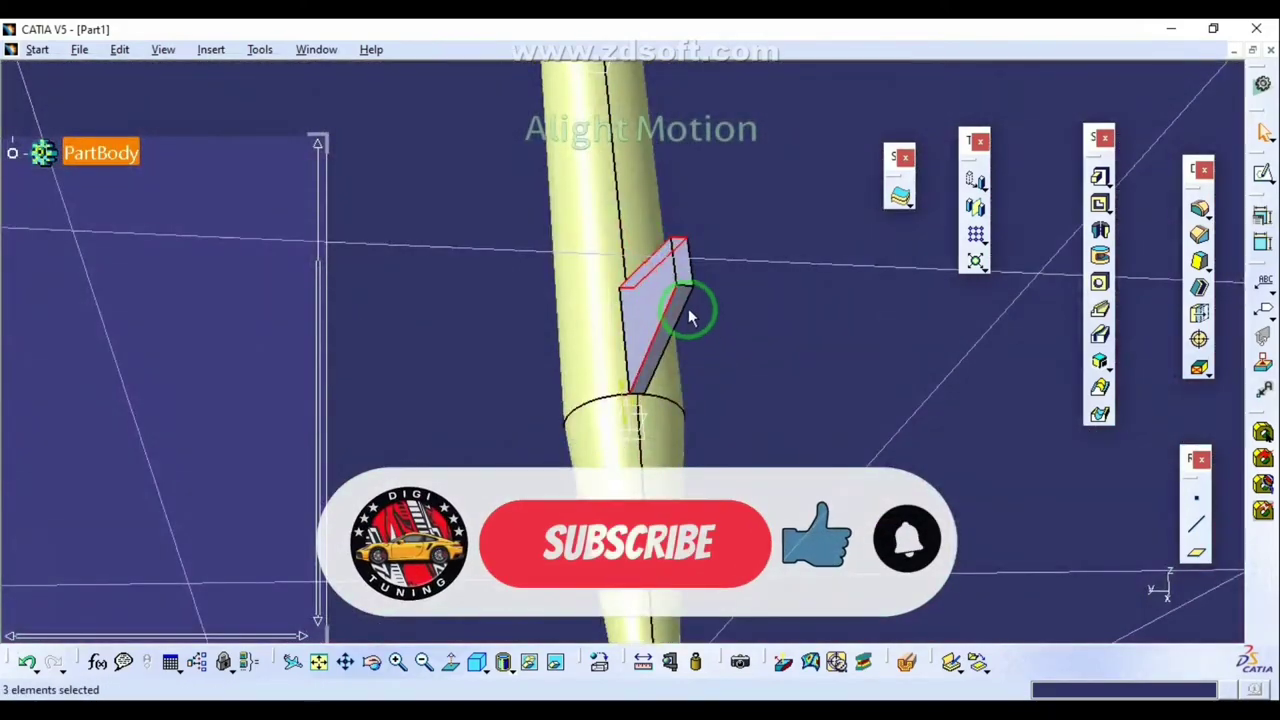
click(1200, 208)
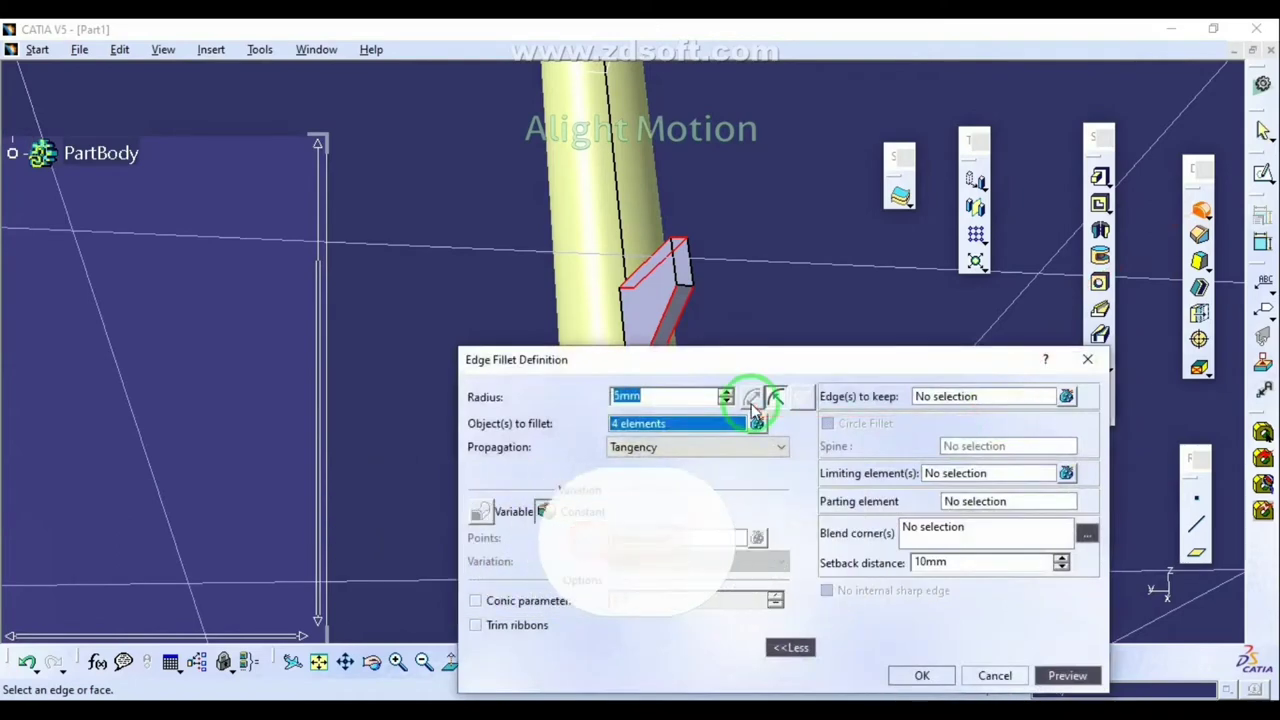
middle_drag(720, 260, 670, 378)
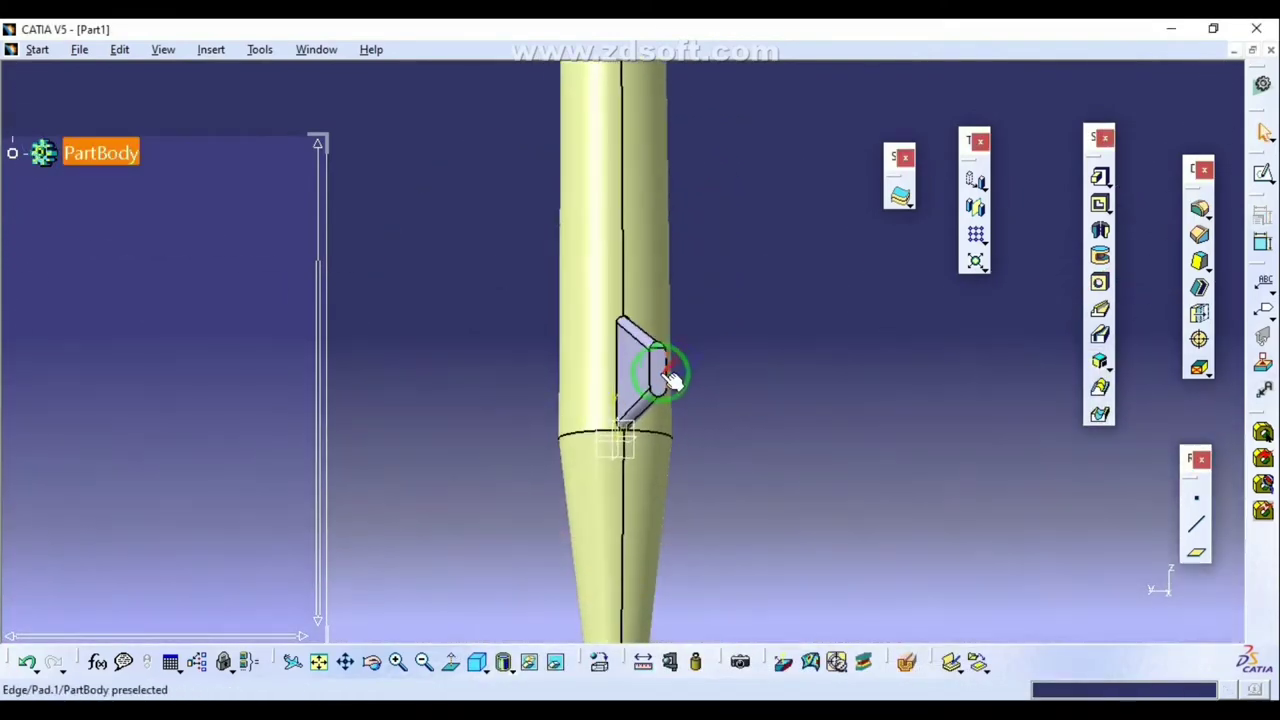
click(1200, 208)
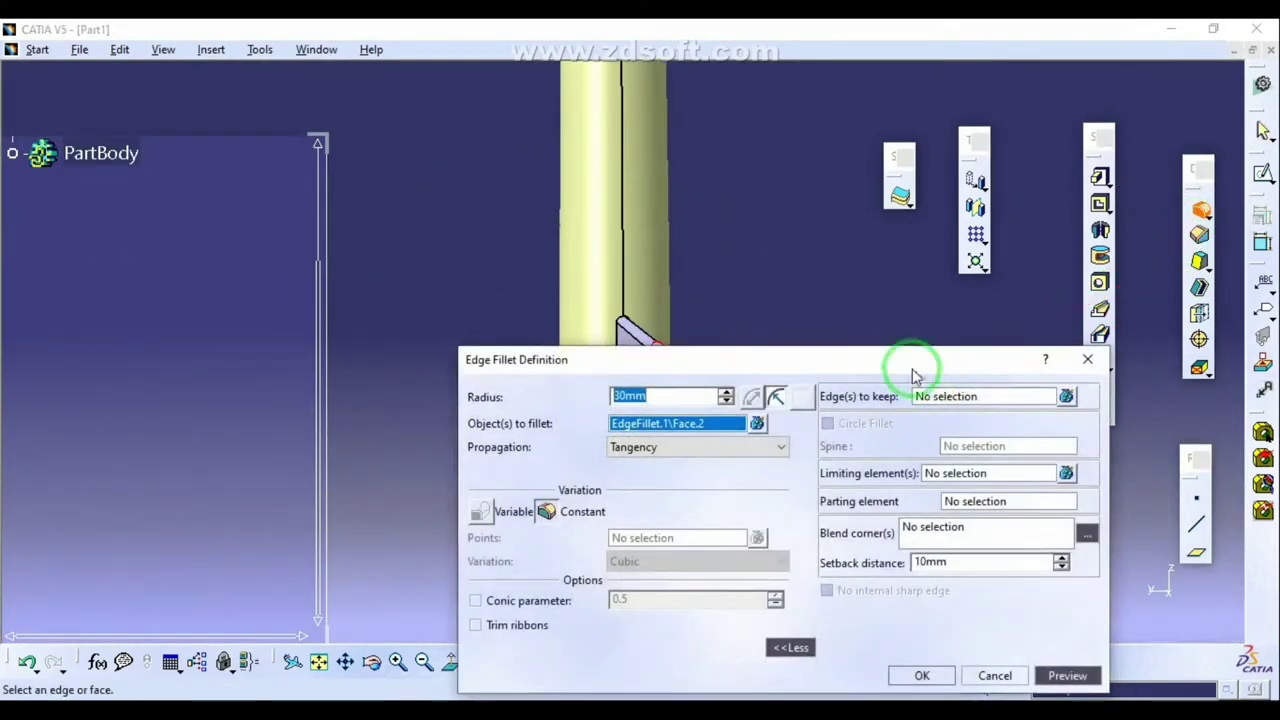
click(924, 678)
Step: Mirror the fin pad to the opposite side of the body about the central plane perpendicular to the fin
middle_drag(509, 351, 586, 540)
scroll(74, 203, up, 1)
click(13, 269)
scroll(129, 471, down, 2)
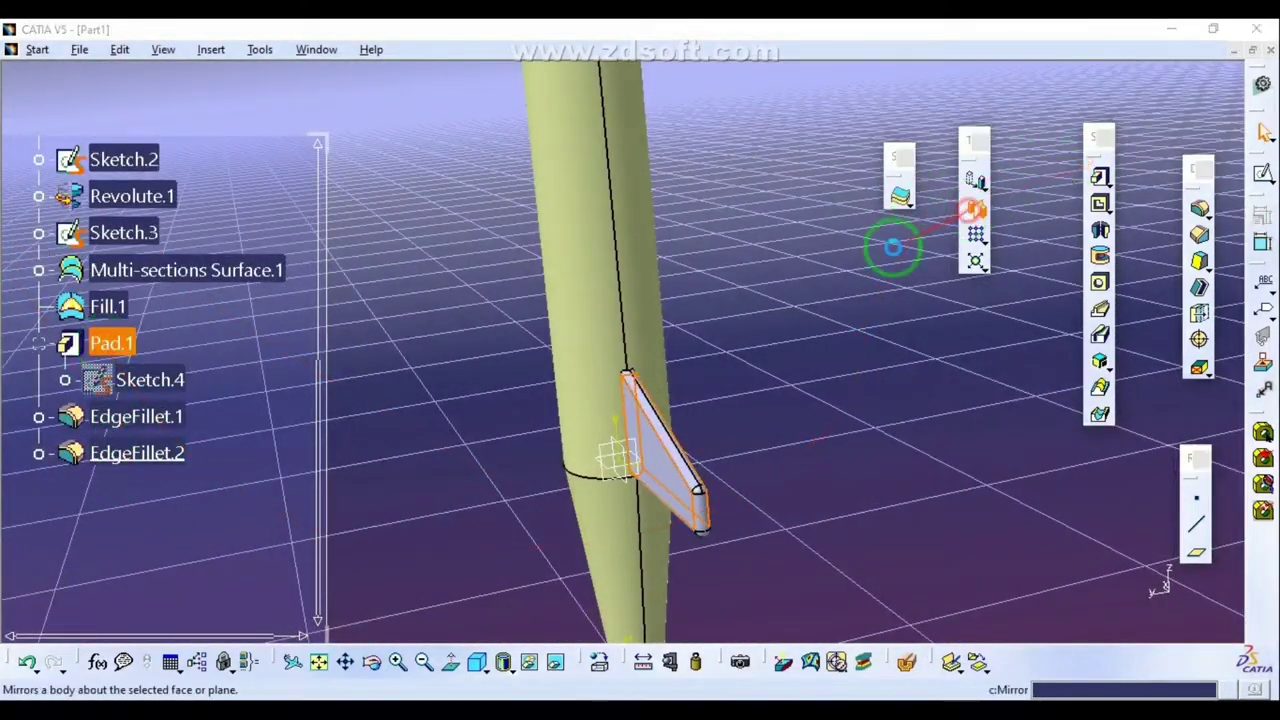
click(975, 207)
click(588, 432)
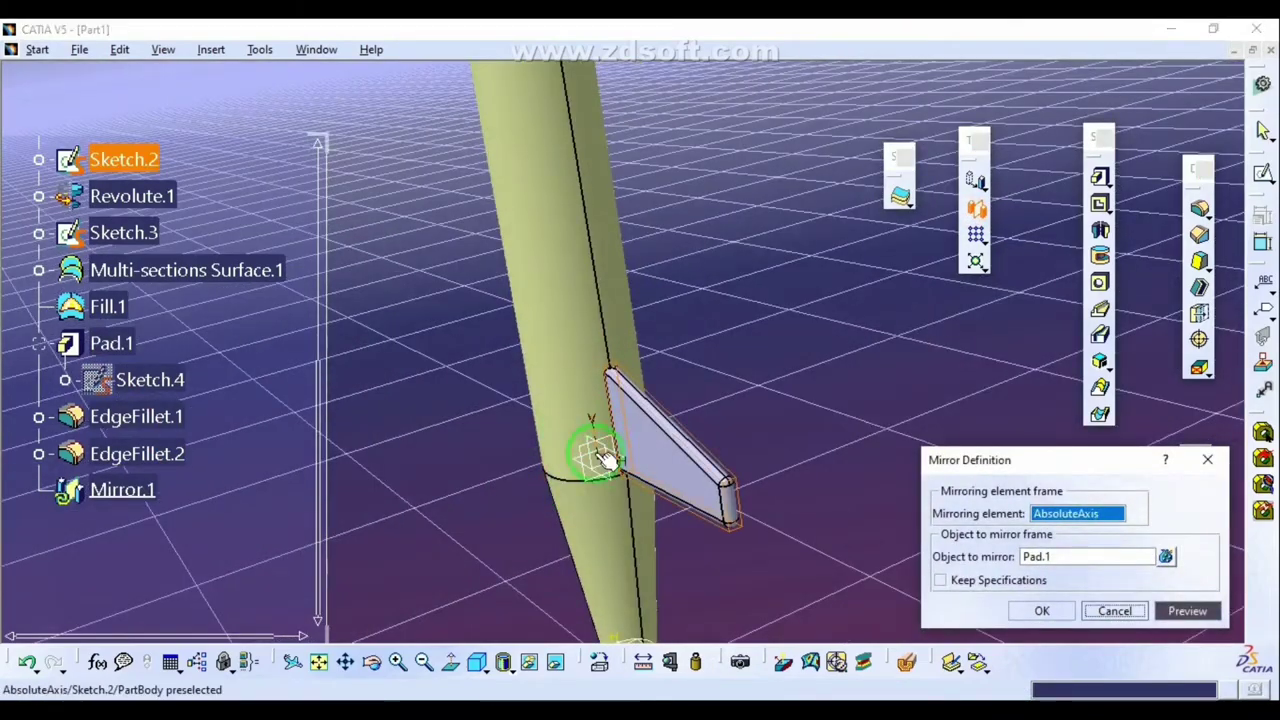
click(590, 458)
click(1042, 611)
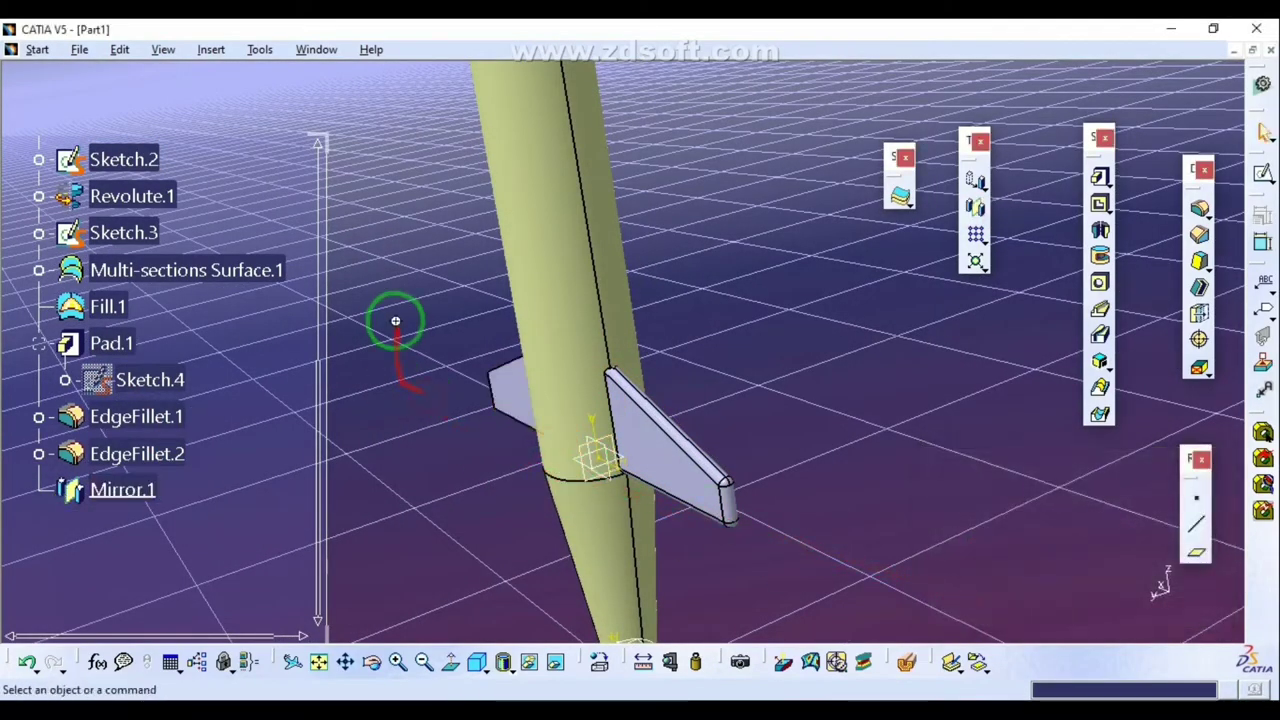
Step: Apply a 30 mm edge fillet to the long upper and lower edges of the mirrored fin
middle_drag(420, 446, 591, 366)
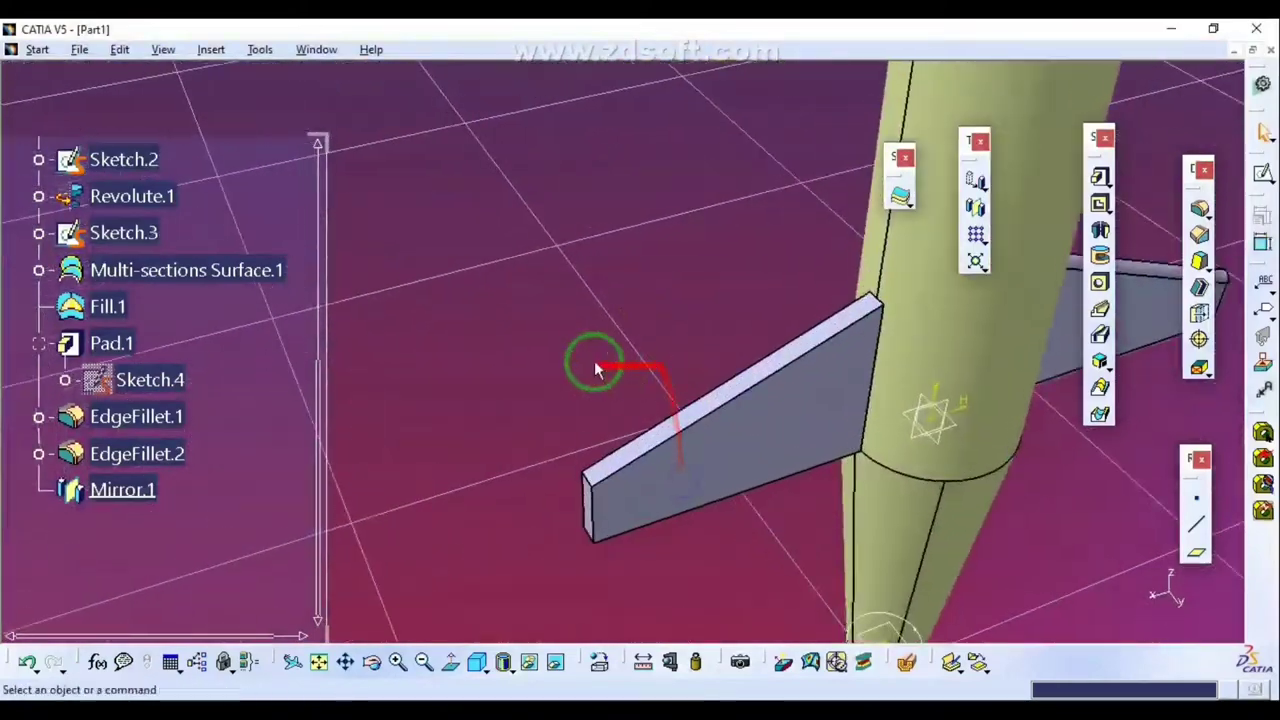
middle_drag(780, 378, 738, 688)
middle_drag(763, 585, 766, 514)
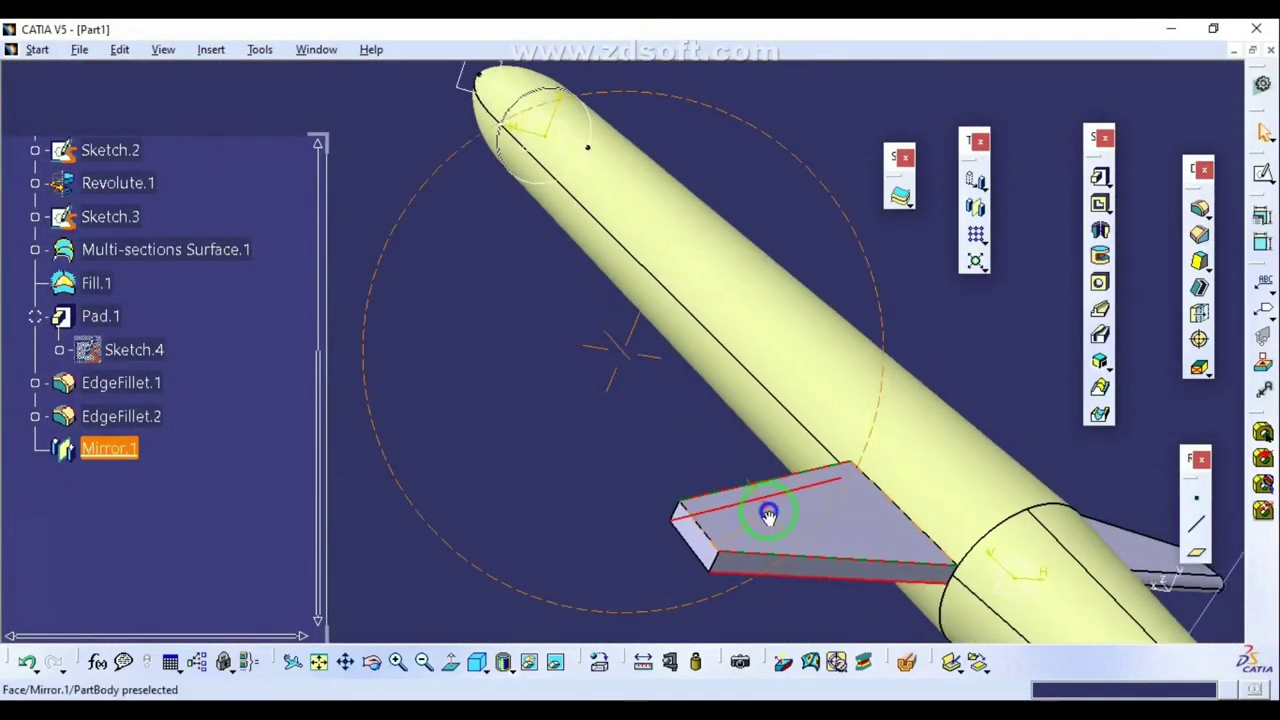
click(1099, 203)
click(1199, 287)
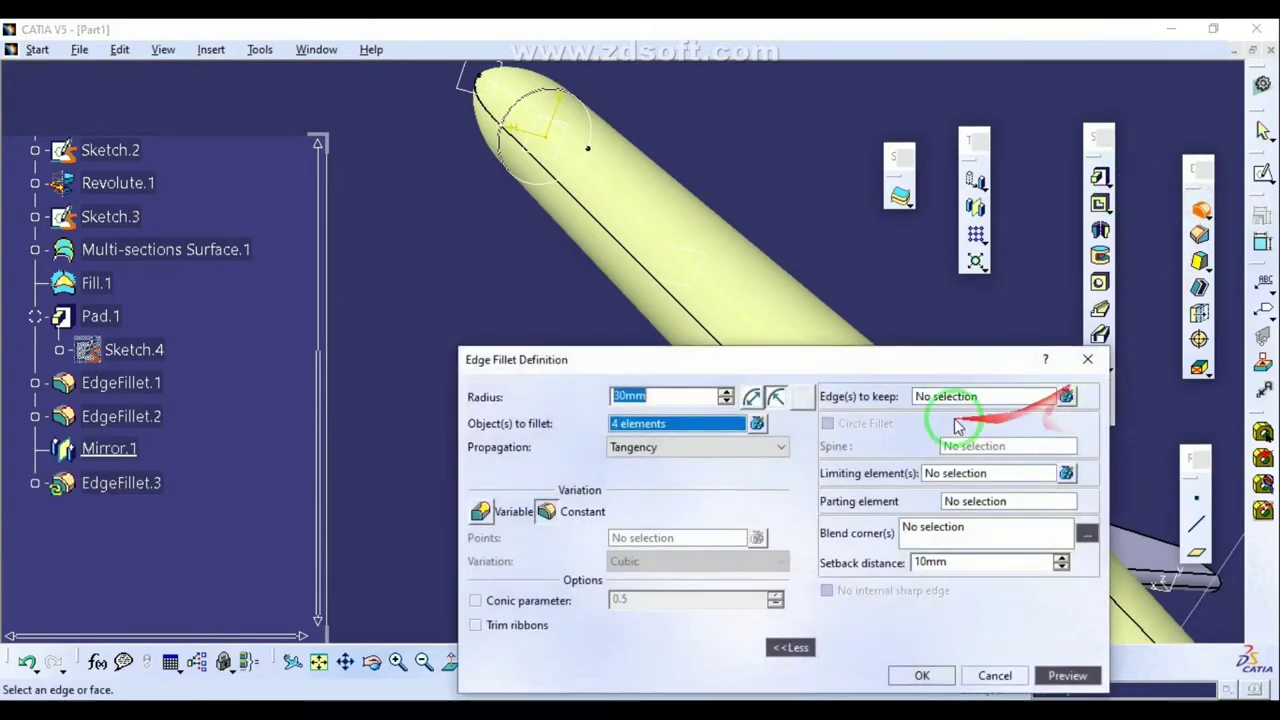
click(909, 674)
Step: Round the outer end face of the mirrored fin with an edge fillet
click(1200, 209)
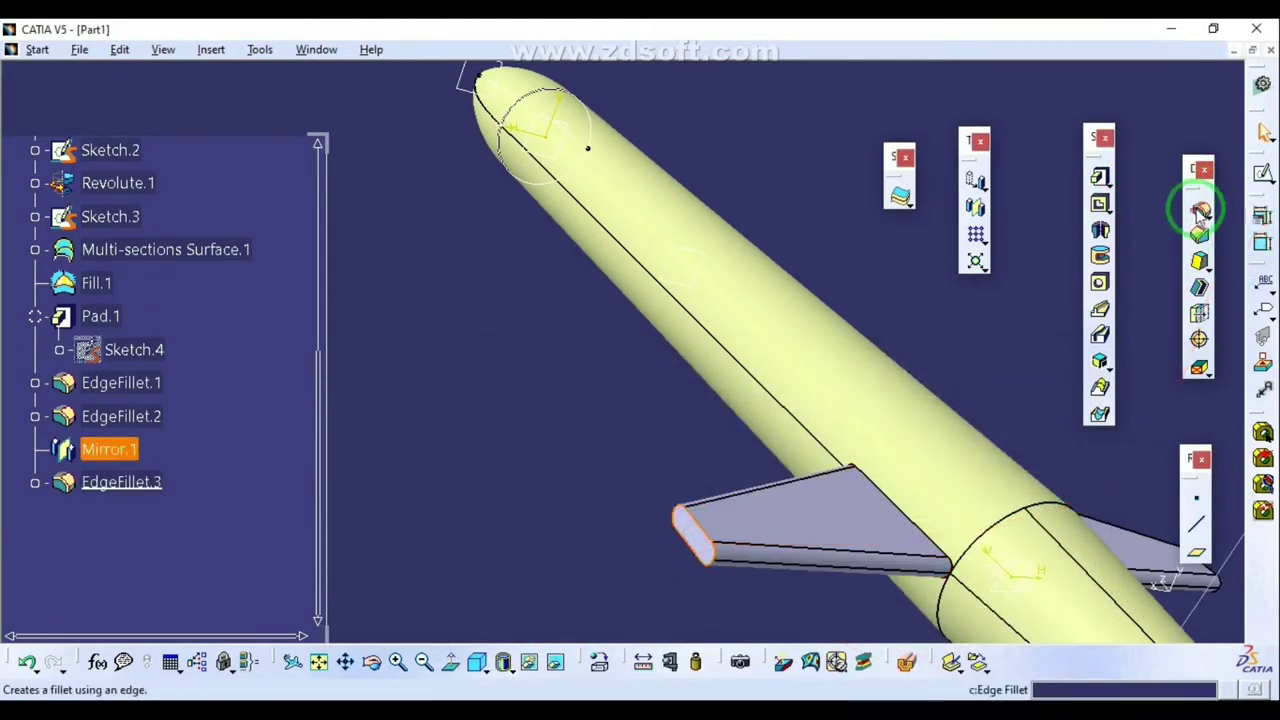
click(943, 471)
key(Return)
click(531, 334)
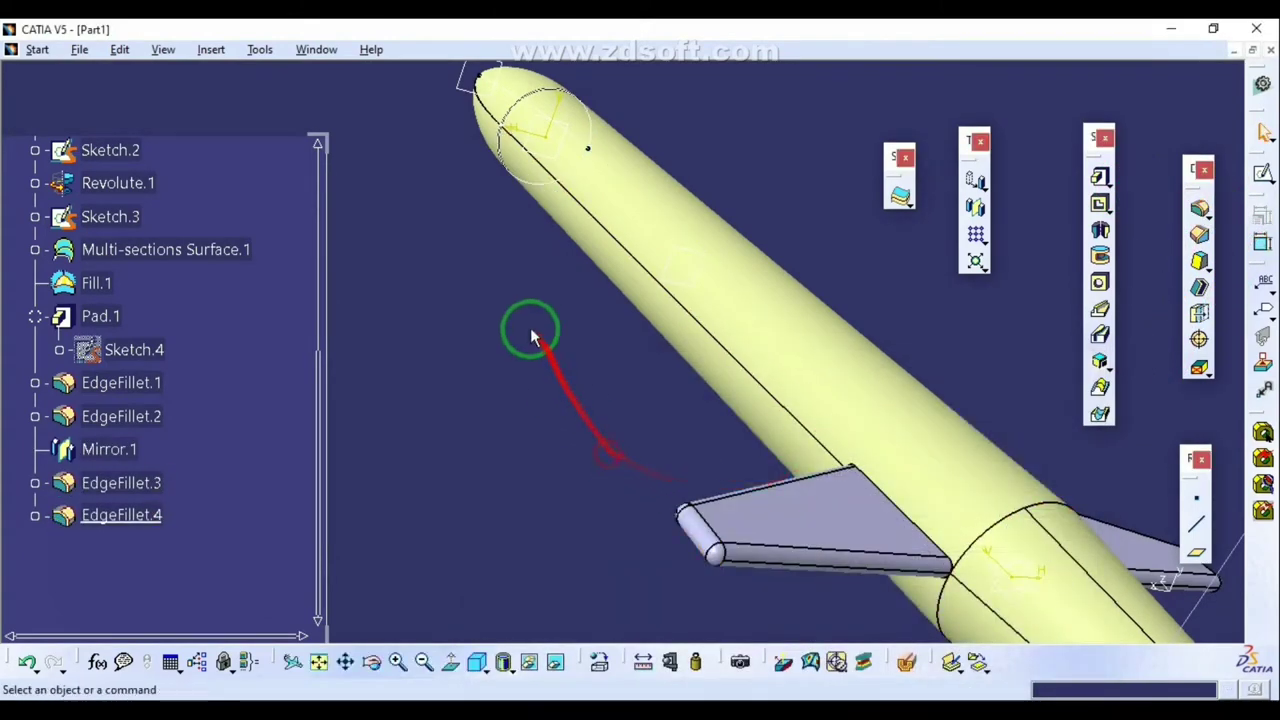
Step: Start a sketch on the body's central vertical plane perpendicular to the two fins and cut the part by the sketch plane
middle_drag(531, 334, 866, 543)
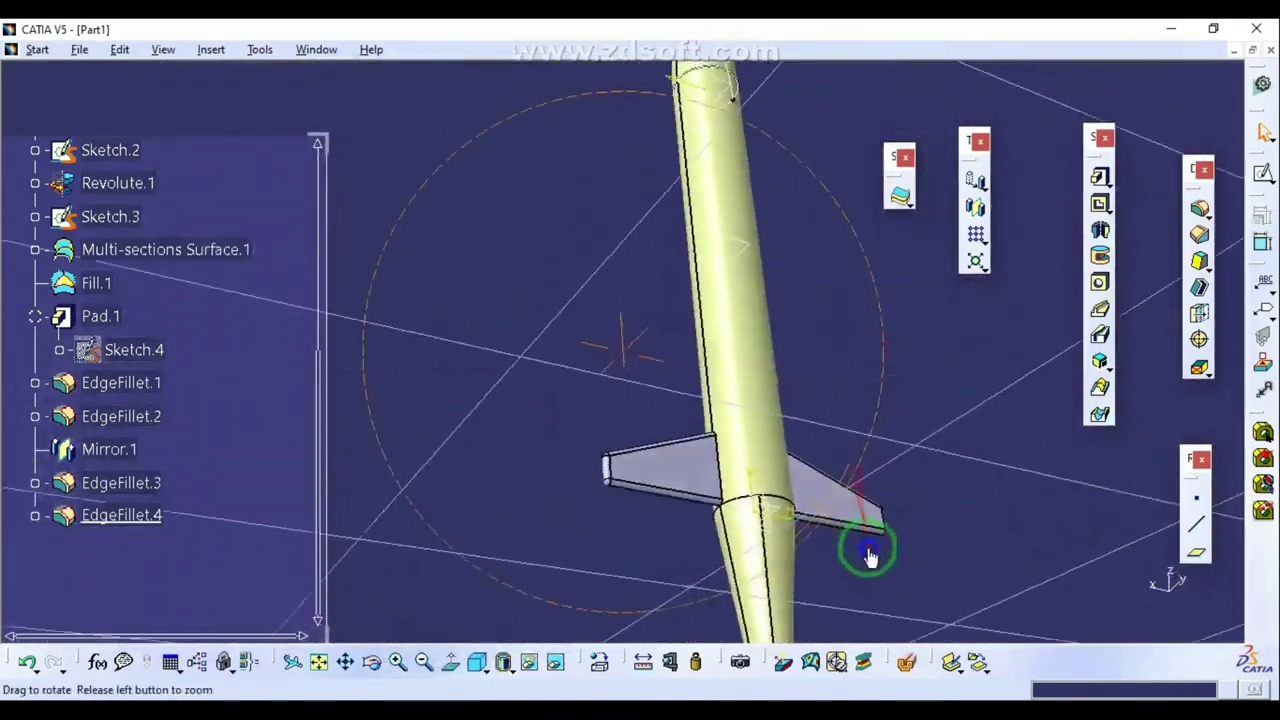
click(451, 662)
middle_drag(776, 362, 648, 318)
click(319, 662)
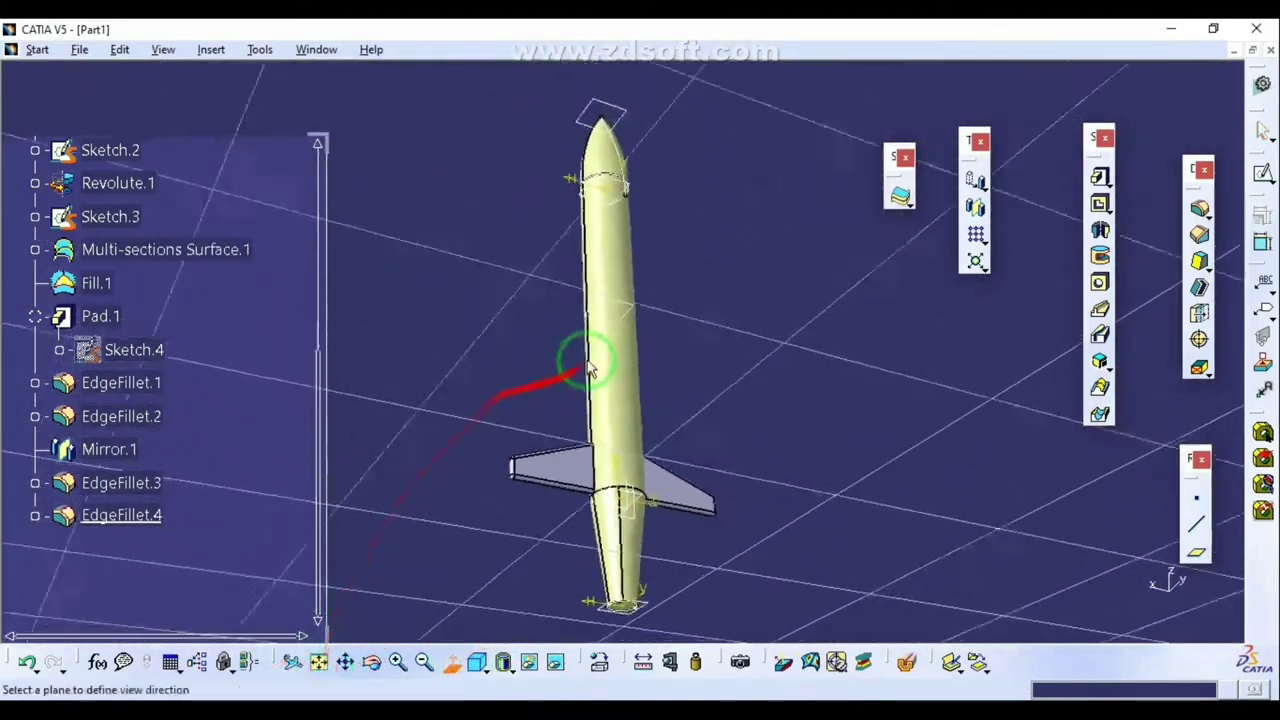
middle_drag(591, 371, 678, 535)
click(461, 664)
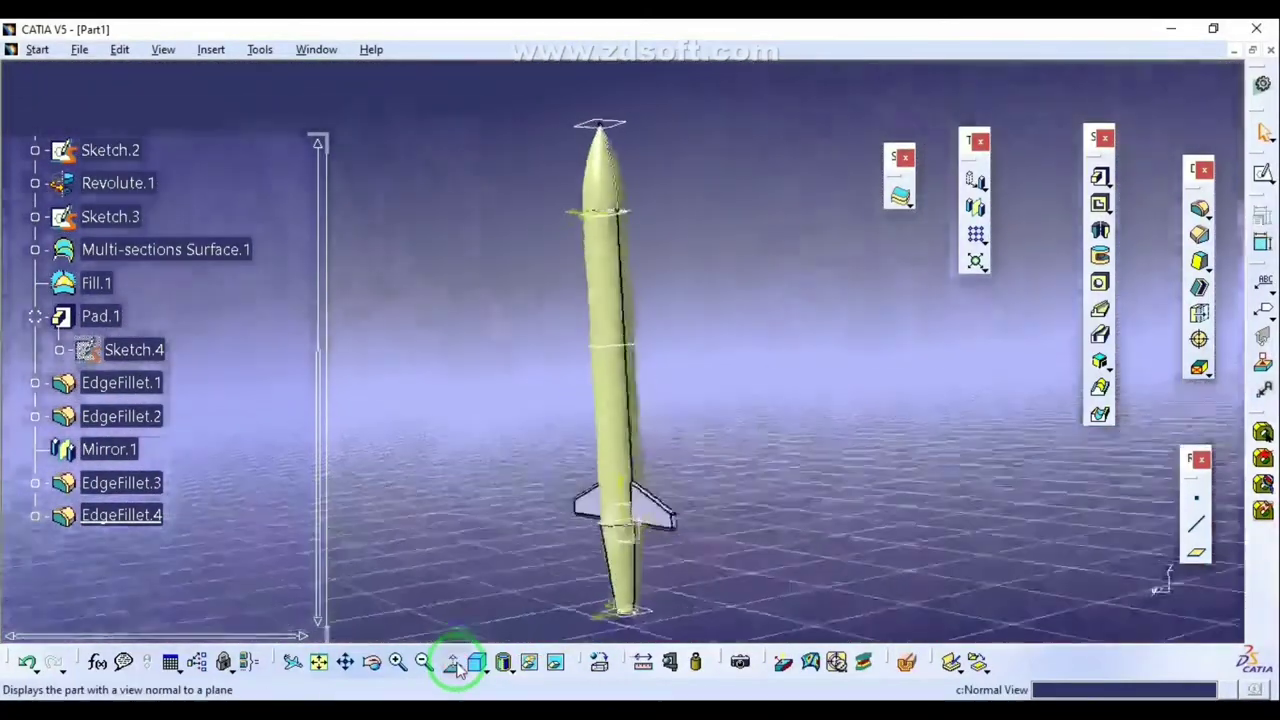
click(1262, 175)
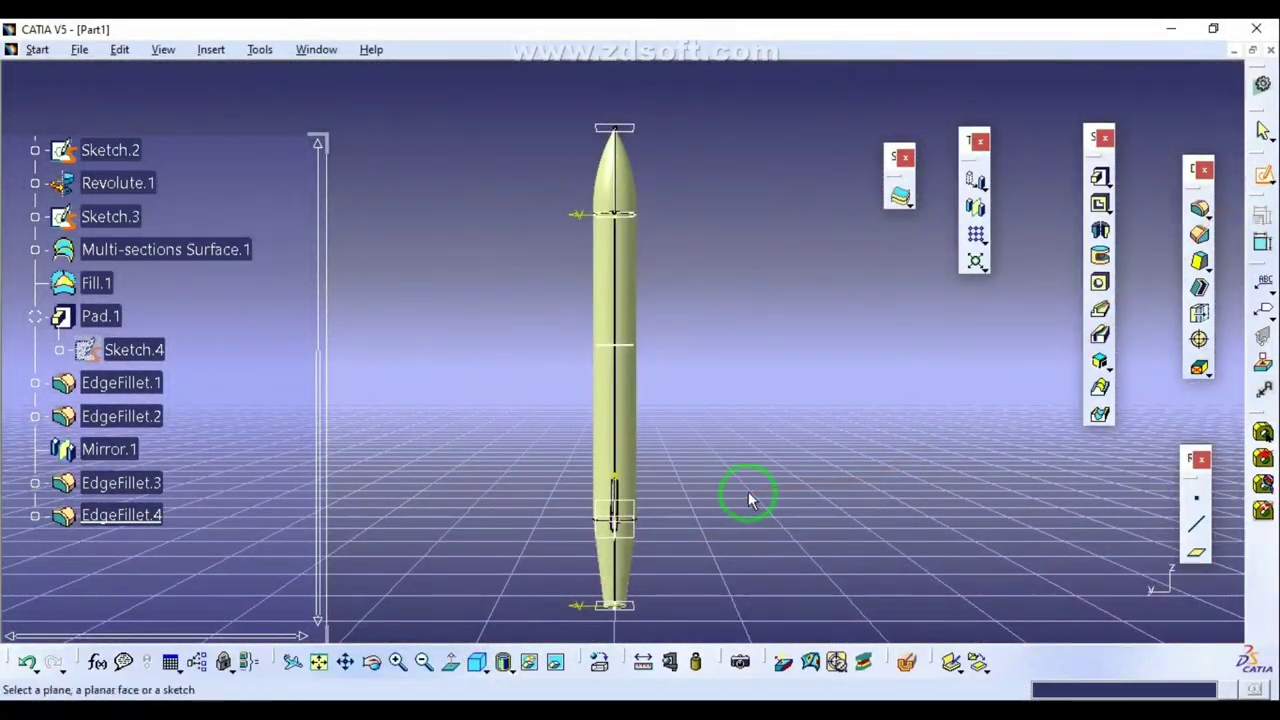
middle_drag(749, 492, 722, 348)
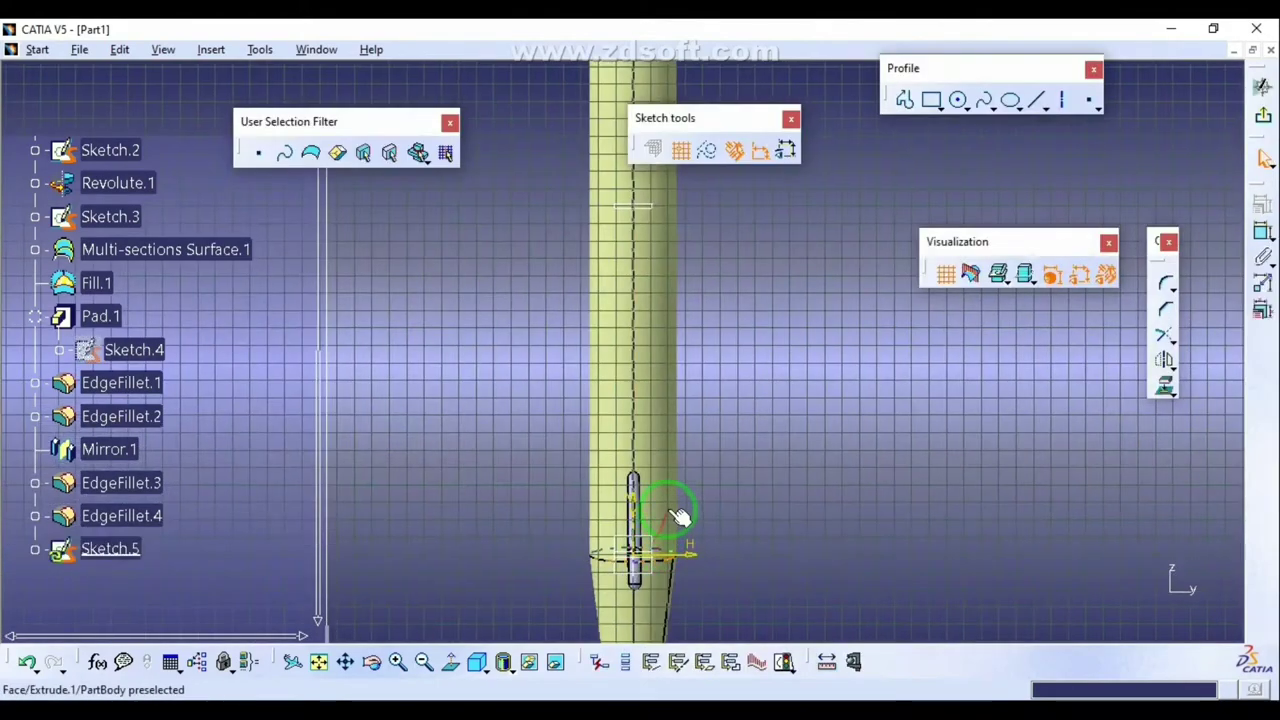
click(971, 273)
mouse_move(820, 454)
middle_down()
mouse_move(731, 251)
mouse_move(728, 190)
middle_up()
Step: Draw a closed four-sided fin profile against the cylinder's lower side, with an inner vertical line about 520 mm long and a slanted top
click(905, 102)
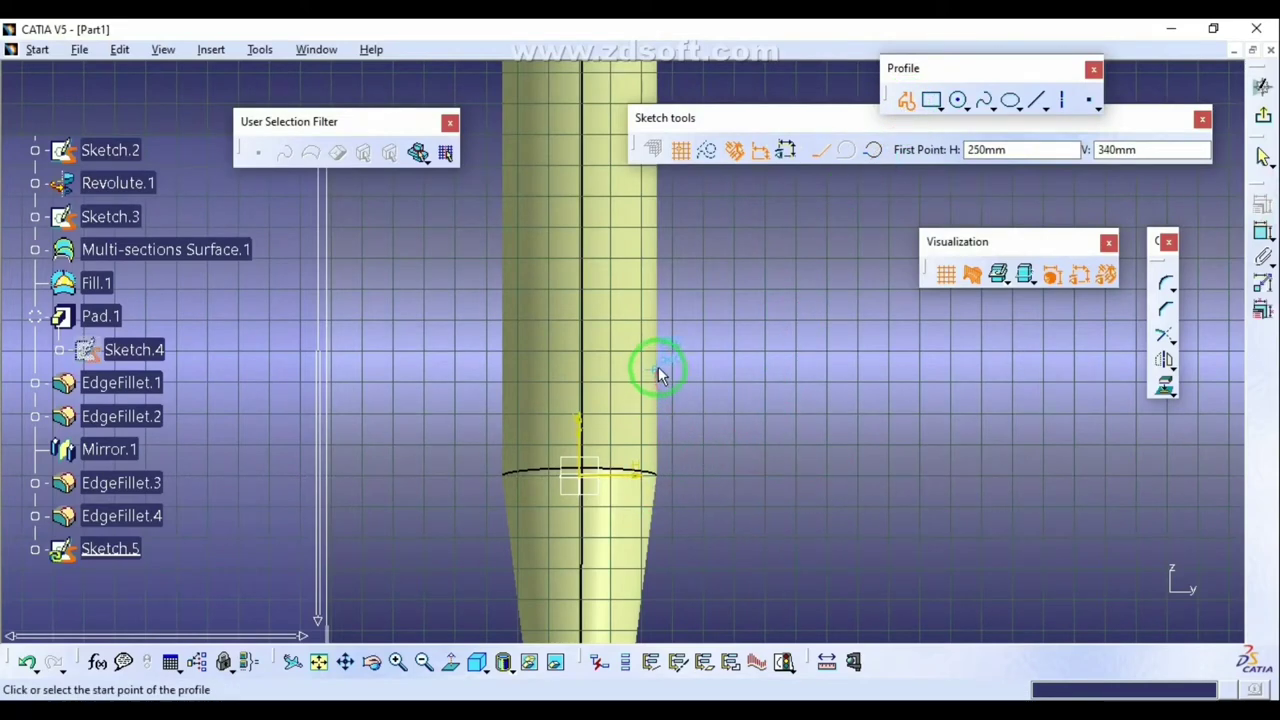
click(658, 317)
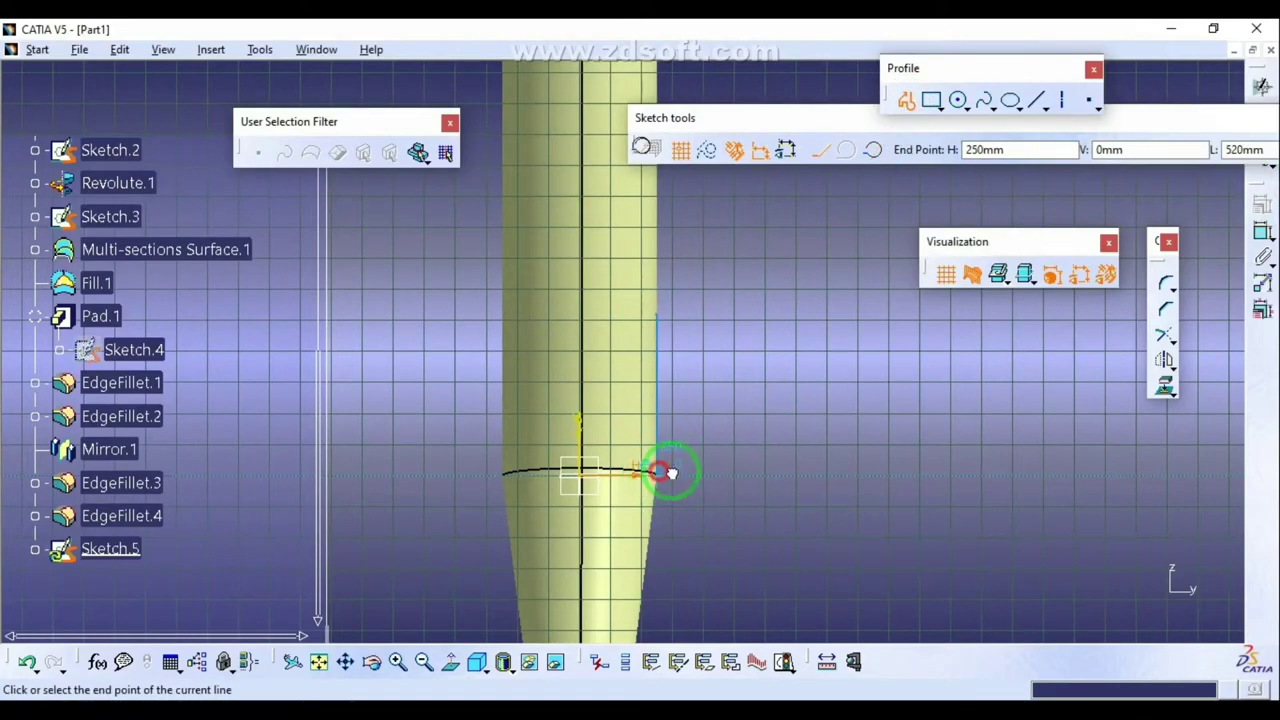
click(662, 470)
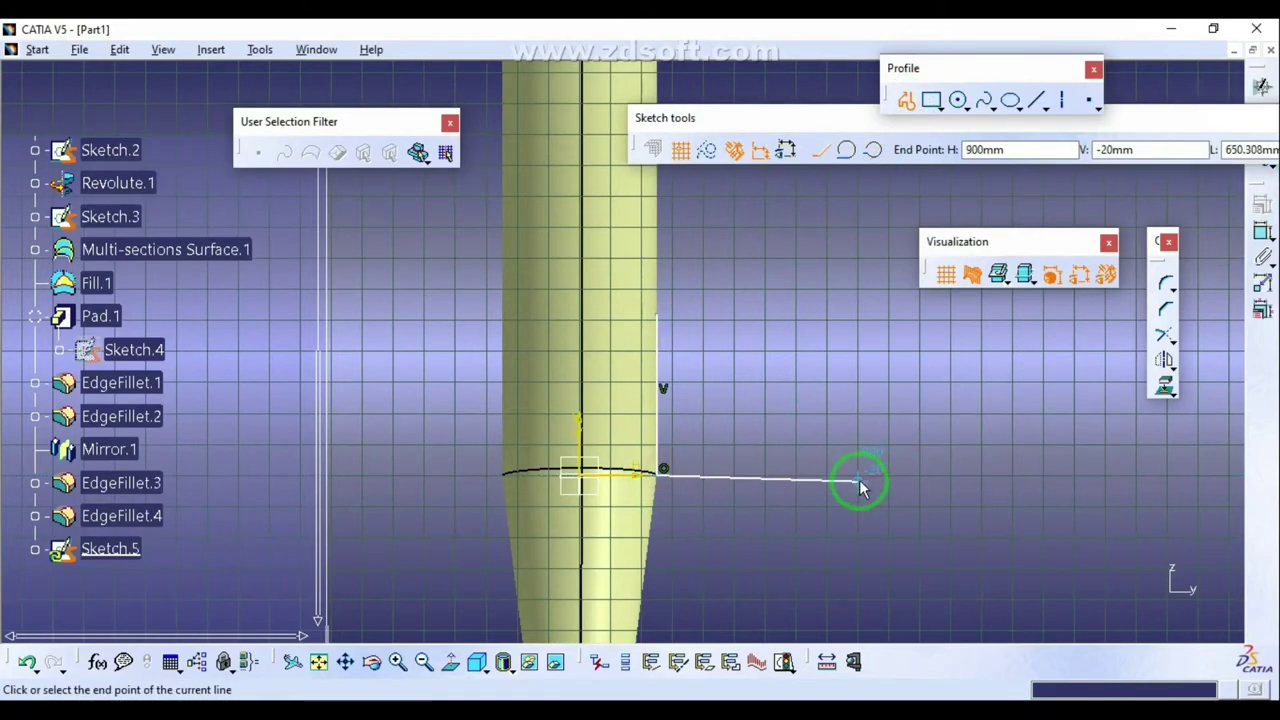
click(867, 405)
click(658, 317)
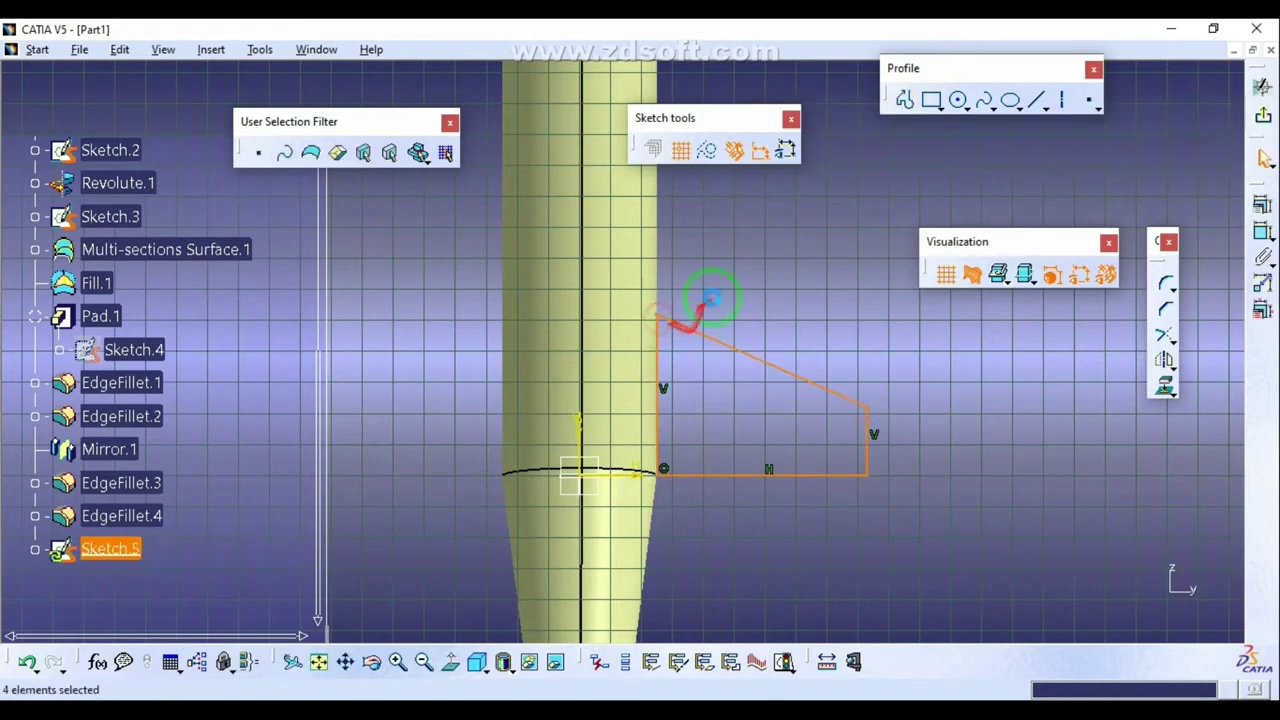
Step: Dimension the fin profile's inner vertical edge to 500 mm and its bottom edge to 800 mm
click(1262, 232)
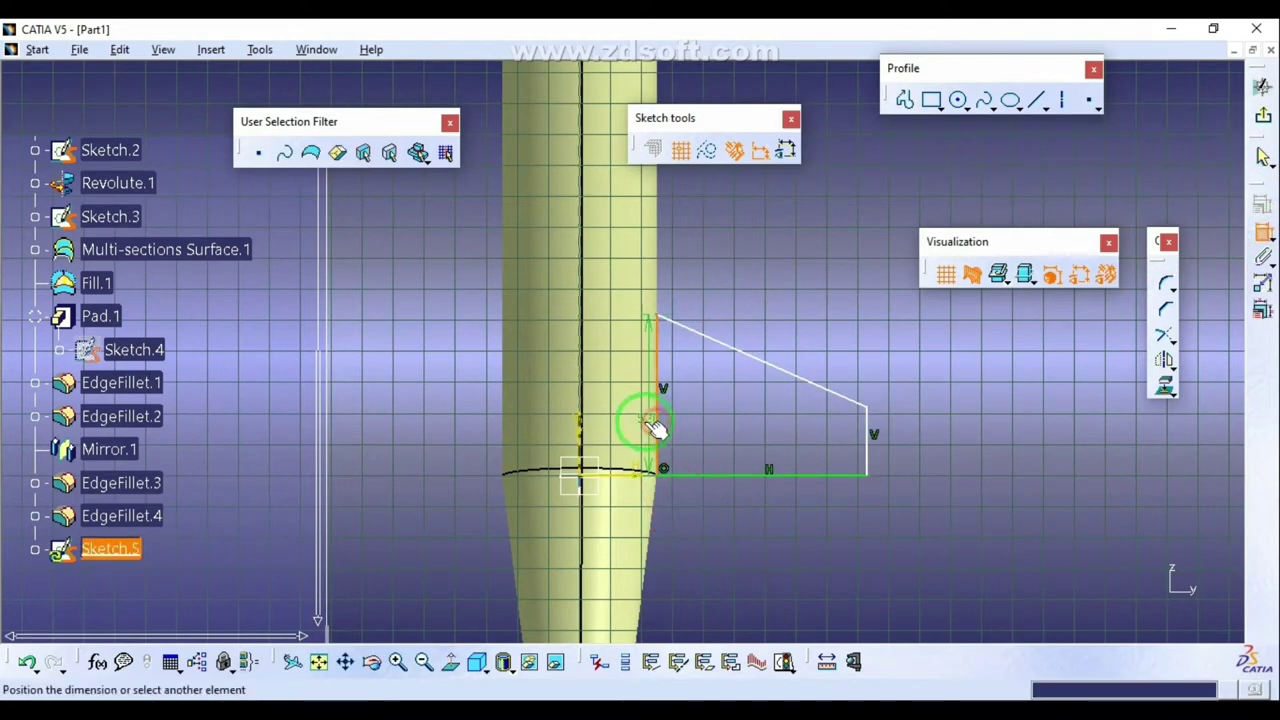
double_click(697, 428)
text(5)
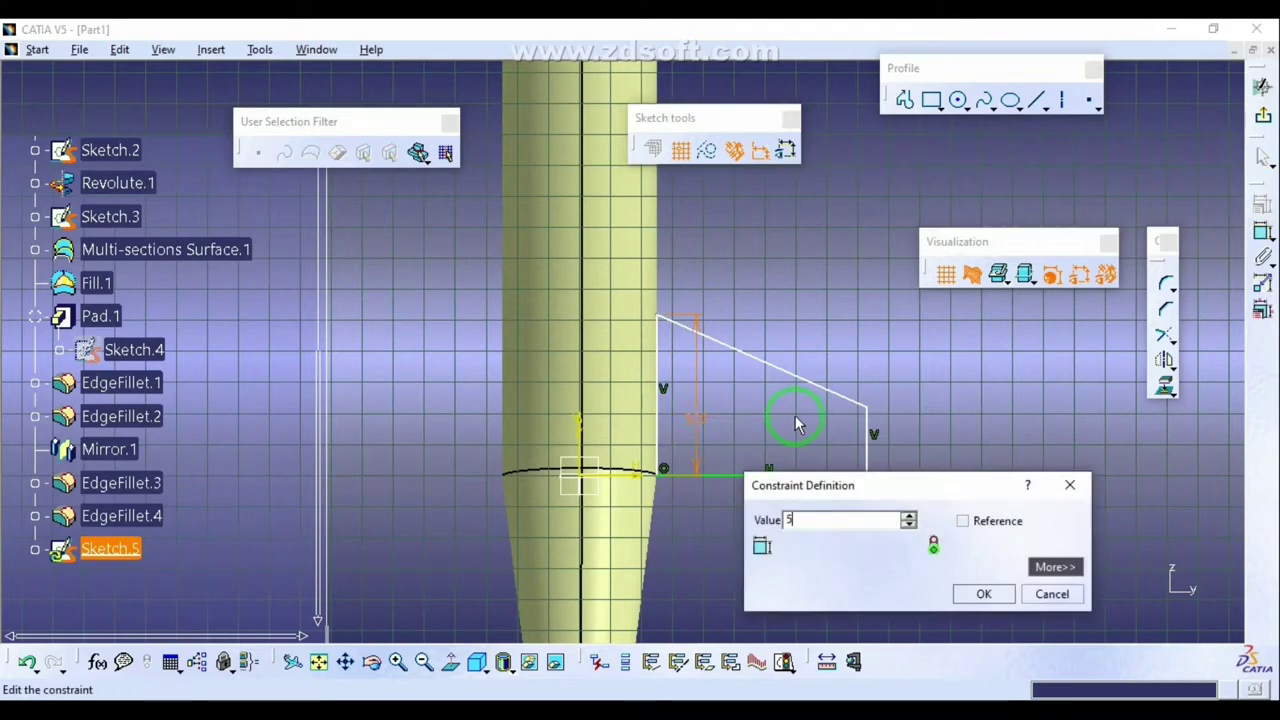
text(0)
key(Return)
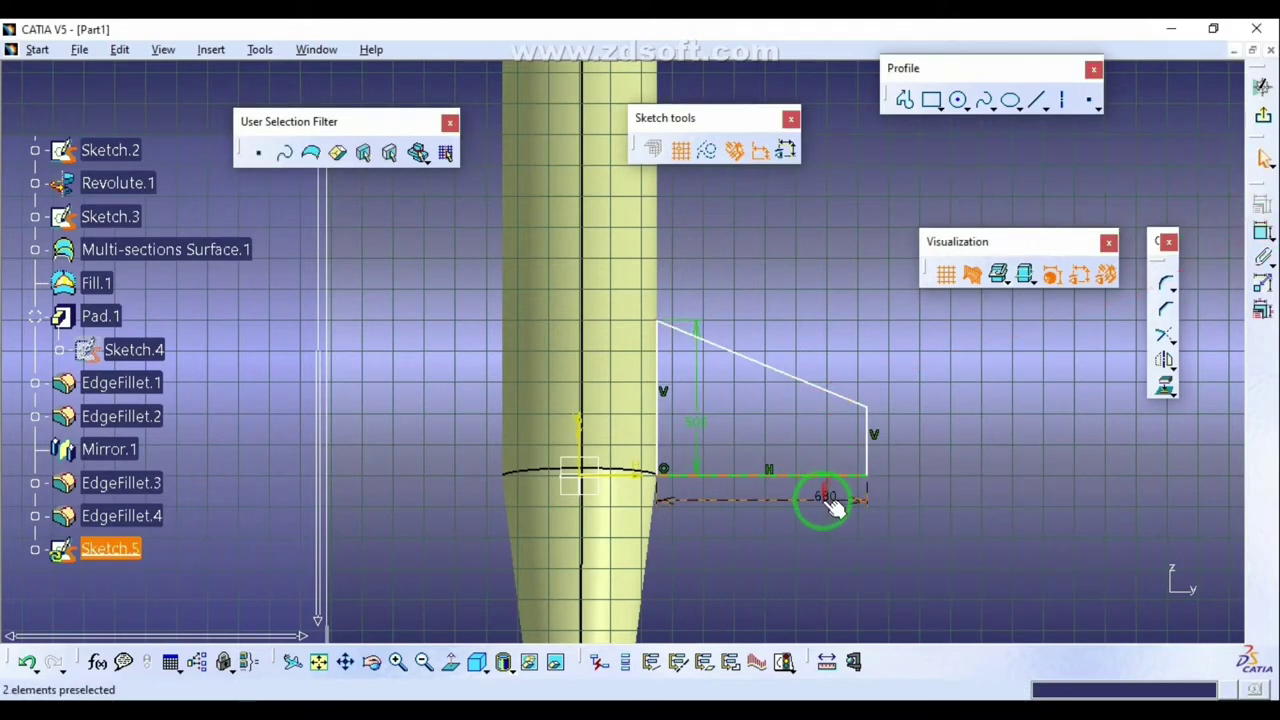
double_click(827, 500)
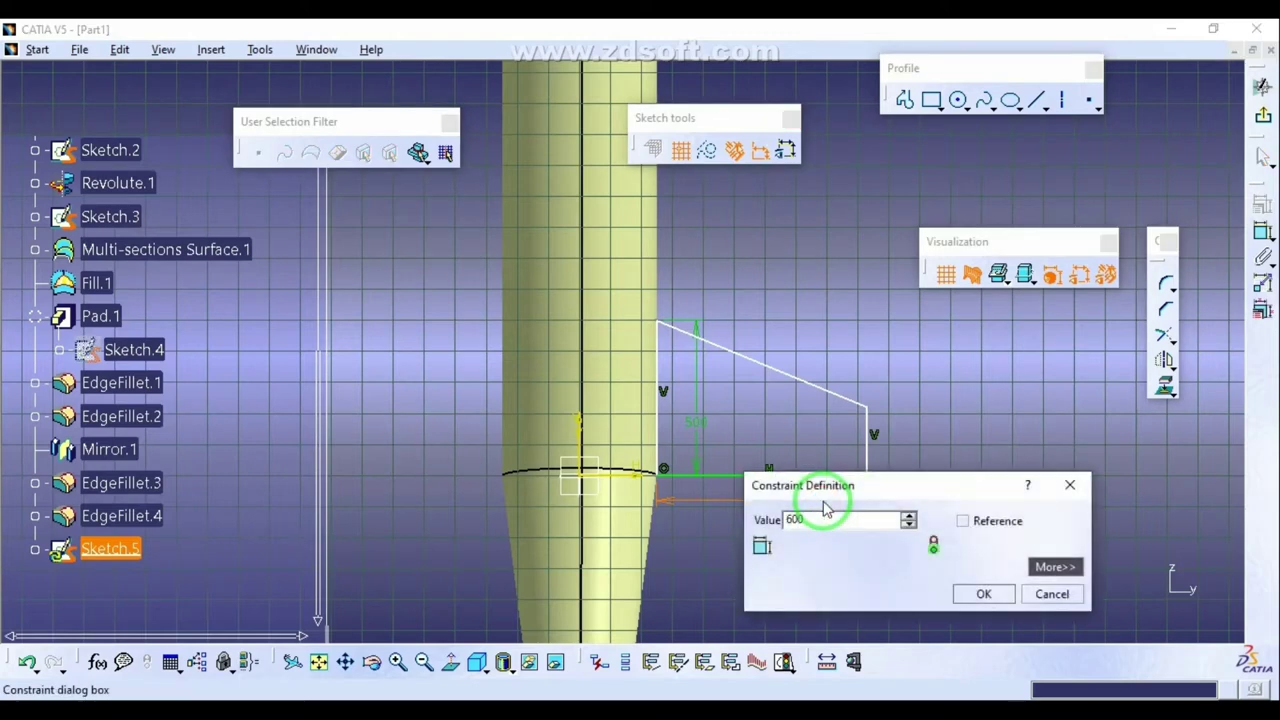
key(Return)
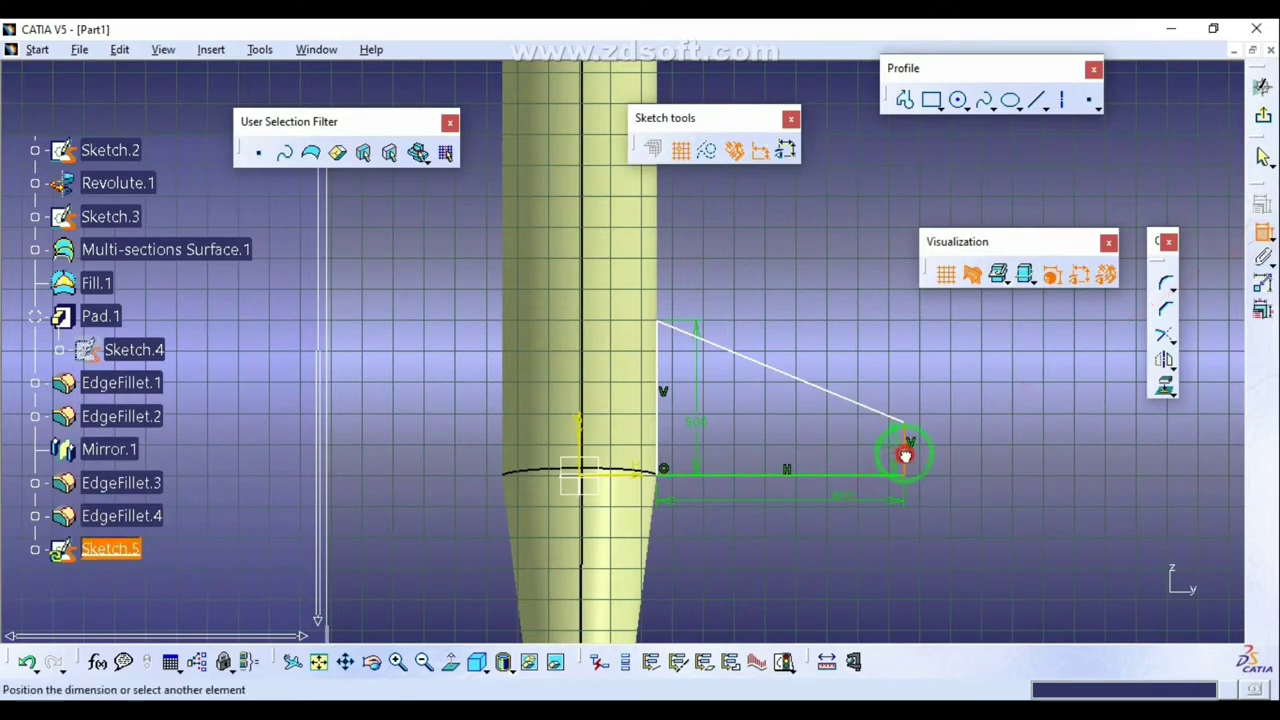
Step: Dimension the fin profile's outer vertical edge to 200 mm and exit the sketch
double_click(970, 455)
text(20)
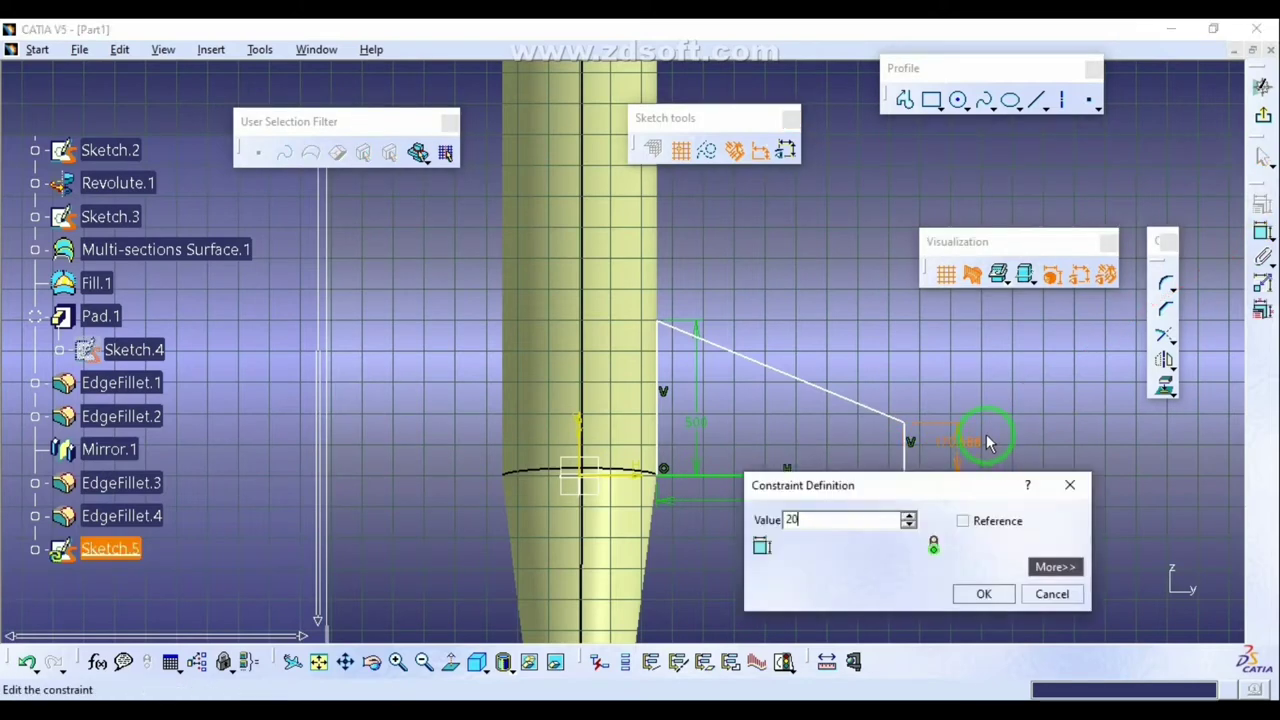
text(0)
key(Return)
click(1262, 88)
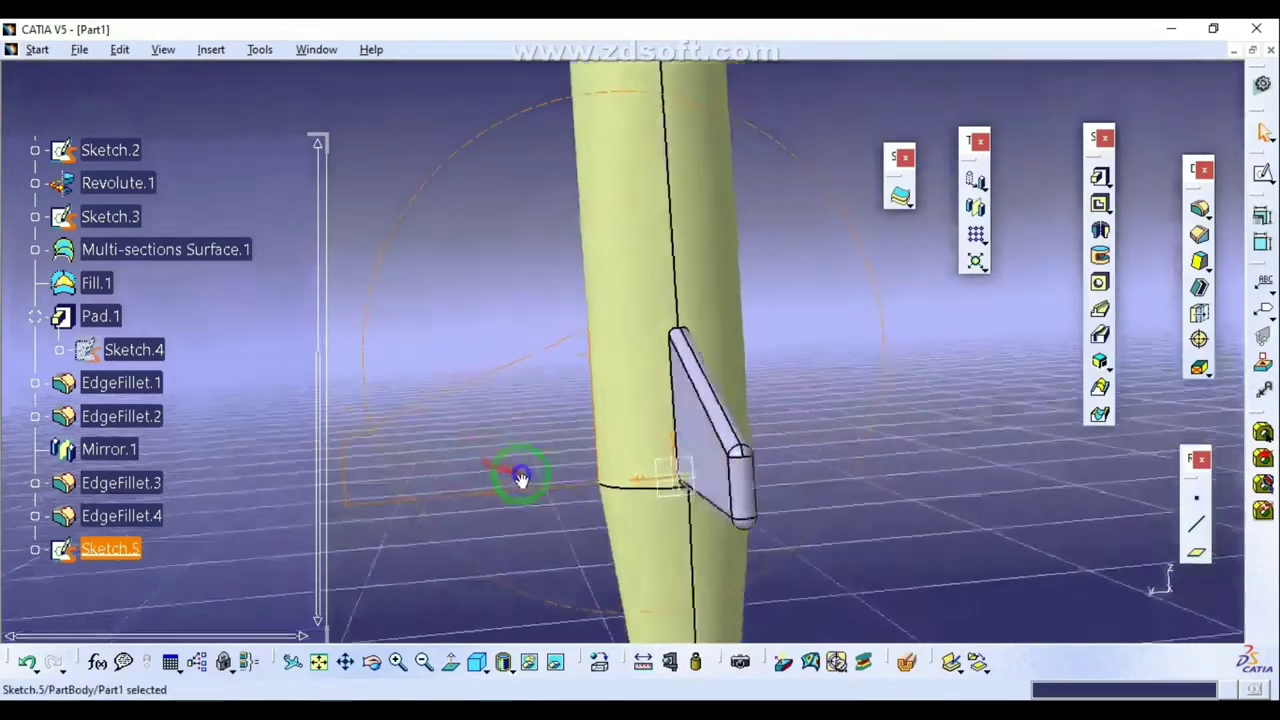
Step: Pad the new fin sketch by 30 mm with mirrored extent
middle_drag(521, 478, 626, 506)
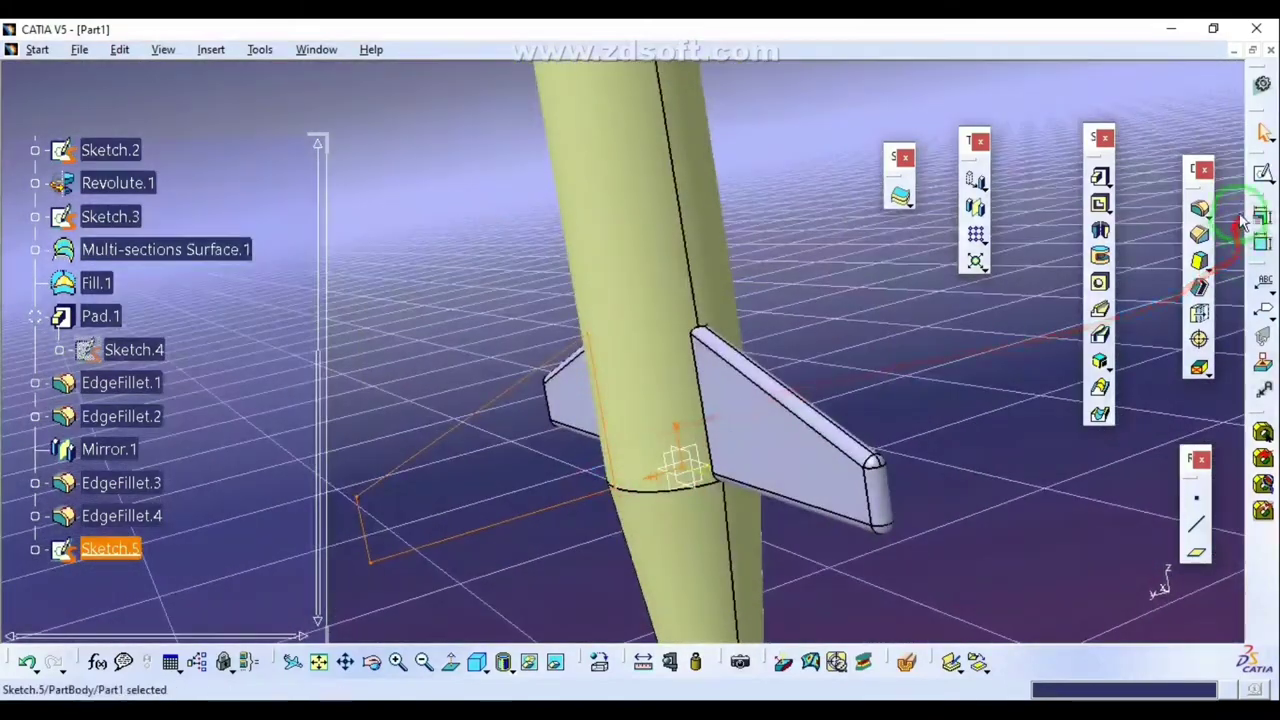
click(1100, 176)
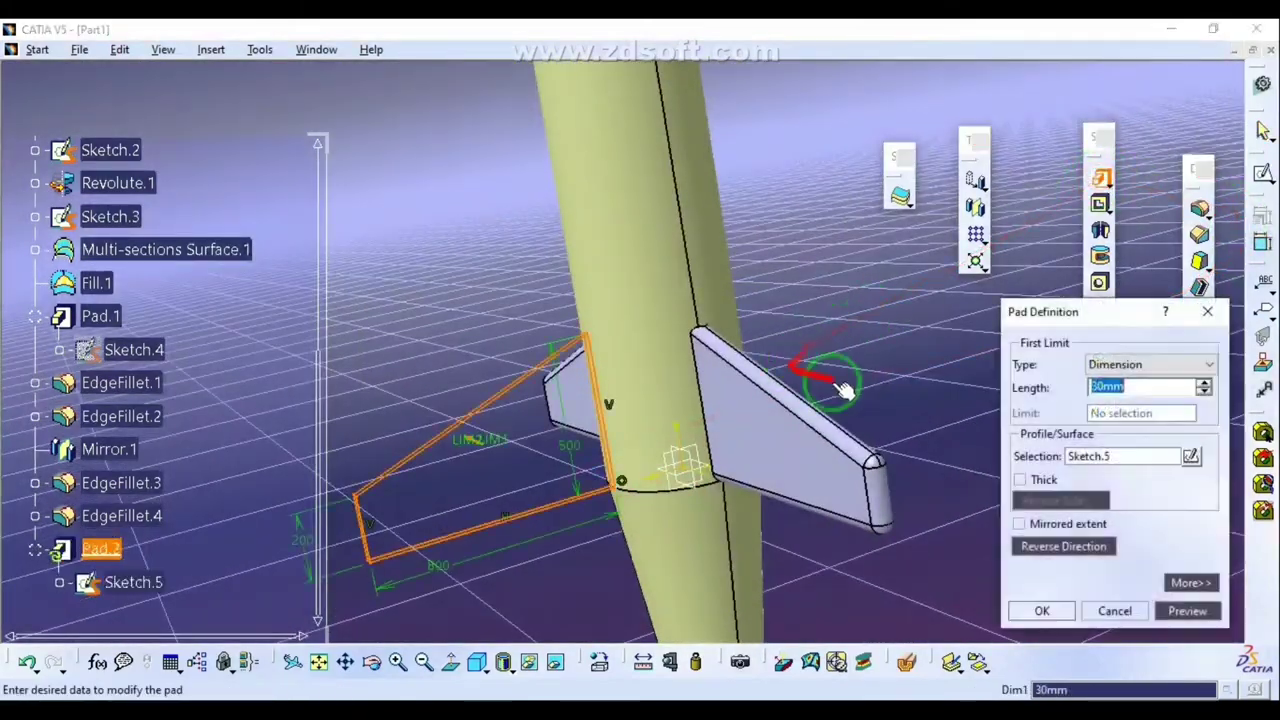
click(1047, 528)
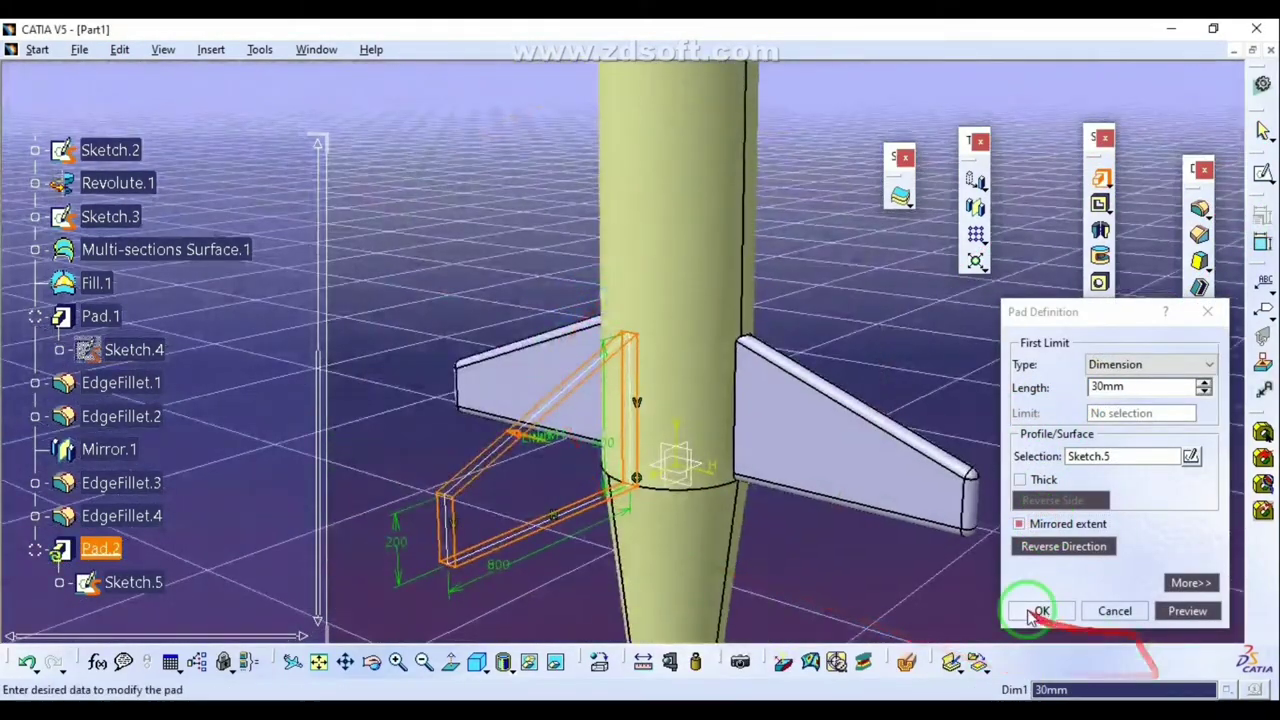
click(1041, 610)
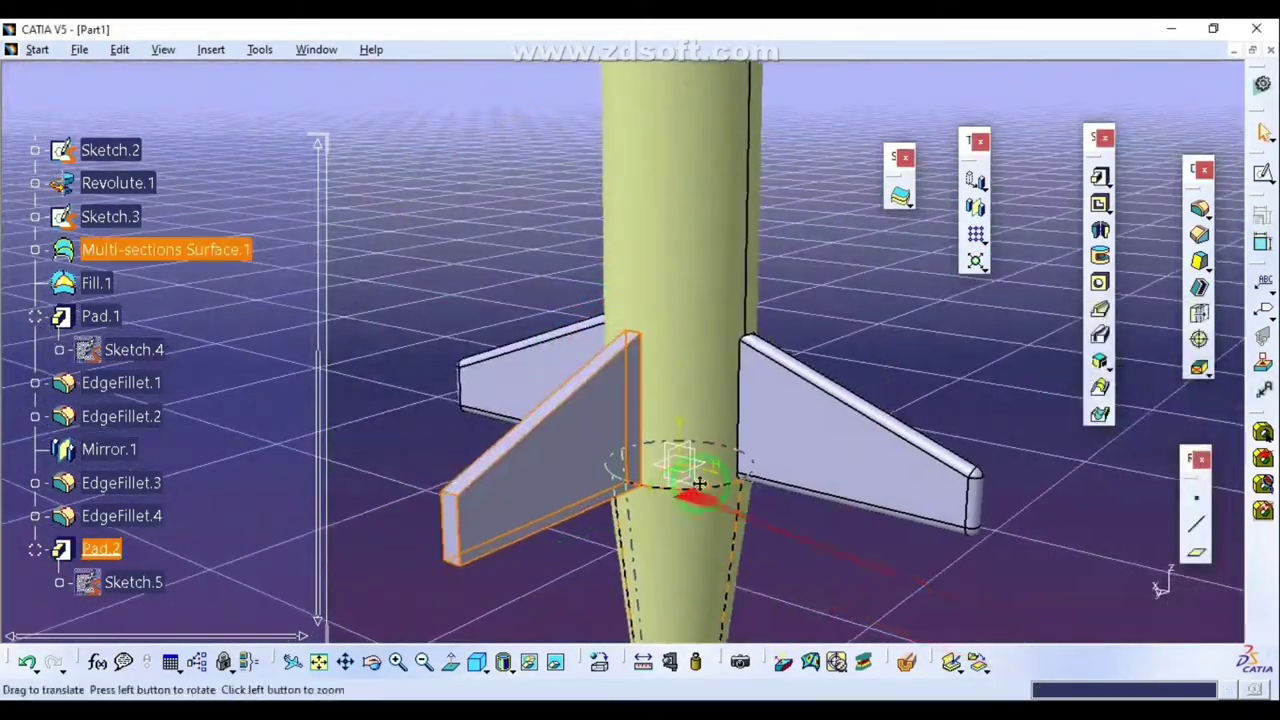
Step: Apply a 30 mm edge fillet to the four long upper and lower edges of the newly padded fin
middle_drag(698, 484, 608, 474)
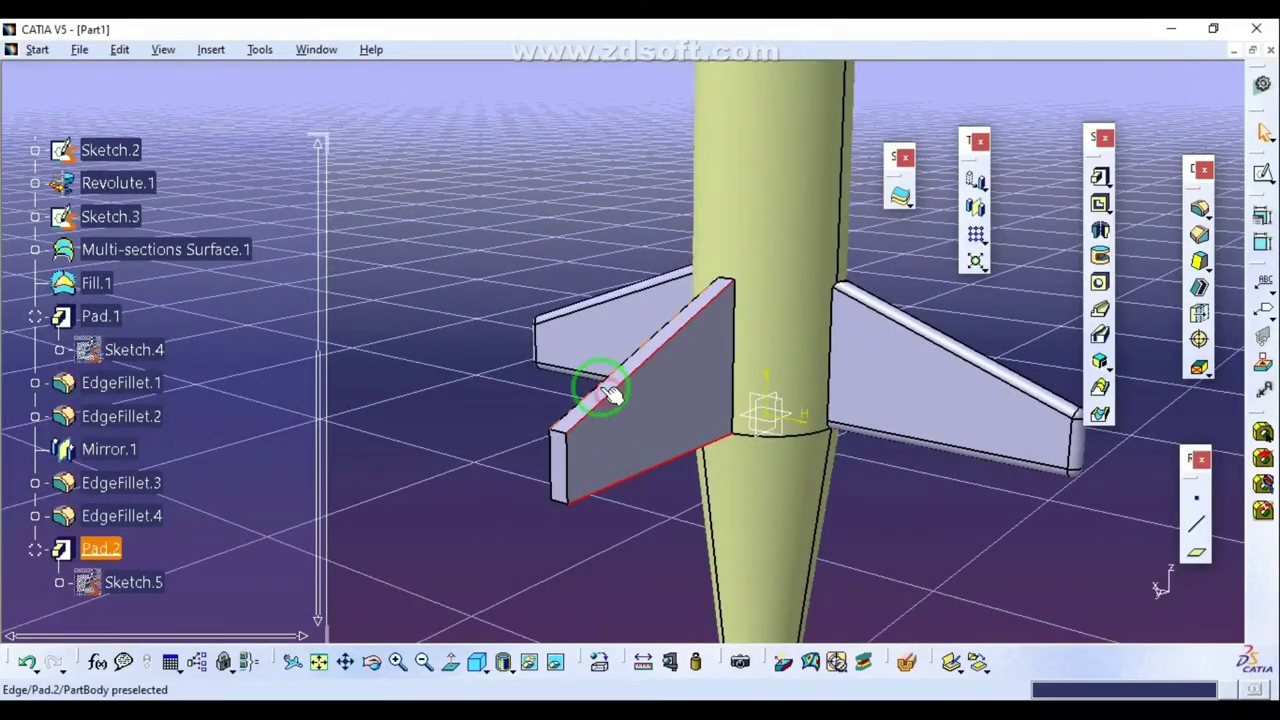
middle_drag(610, 393, 700, 410)
click(1199, 211)
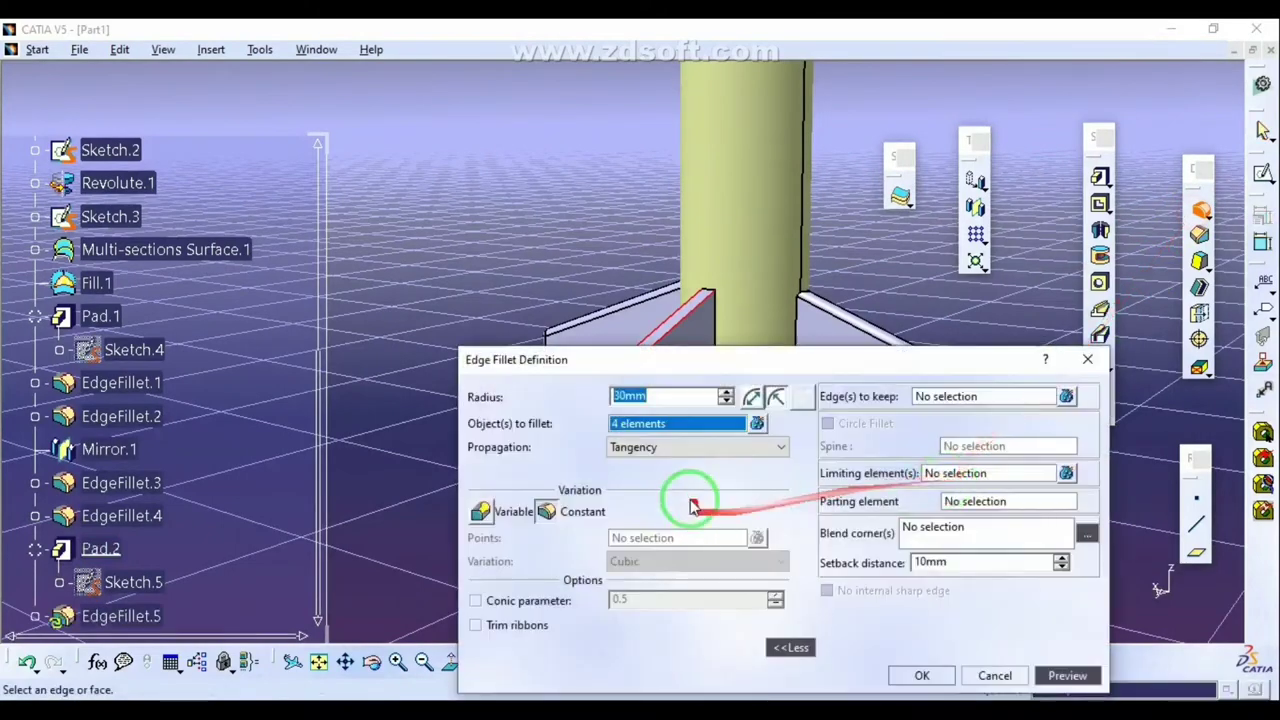
click(920, 674)
Step: Round the new fin's outer end face with a 30 mm edge fillet and display the model shaded with edges
click(555, 662)
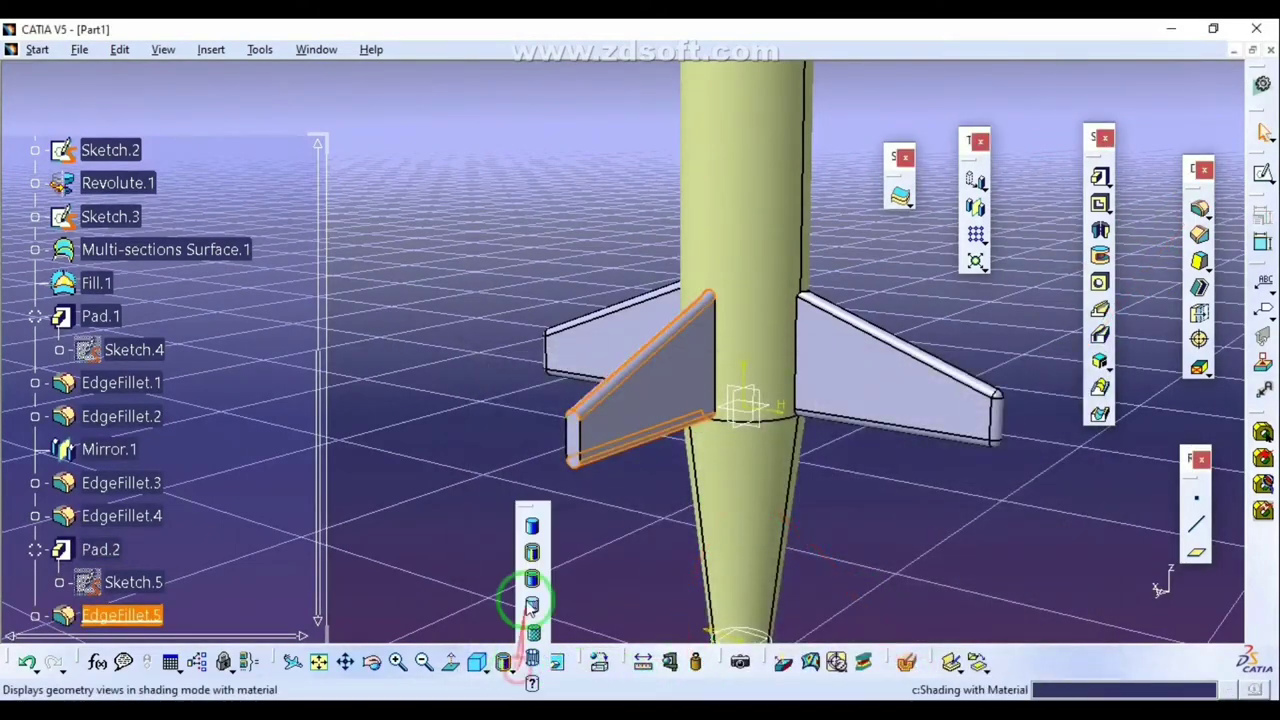
click(528, 640)
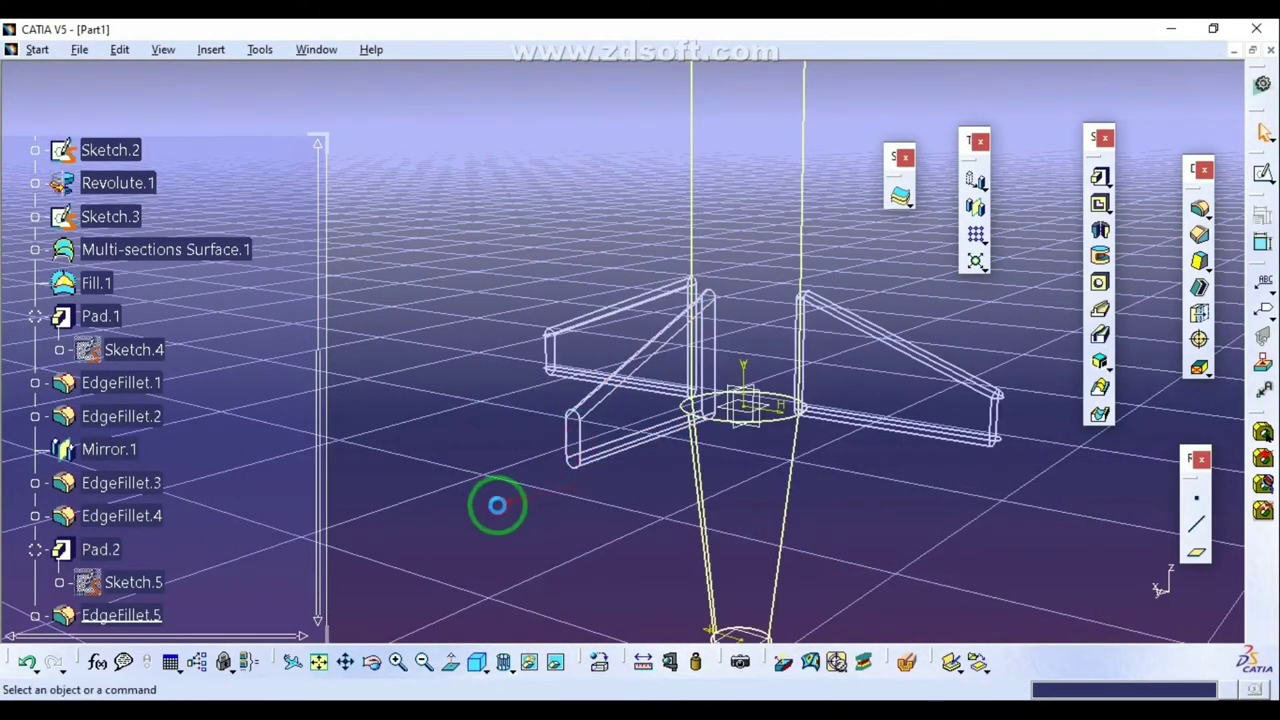
middle_drag(497, 505, 686, 434)
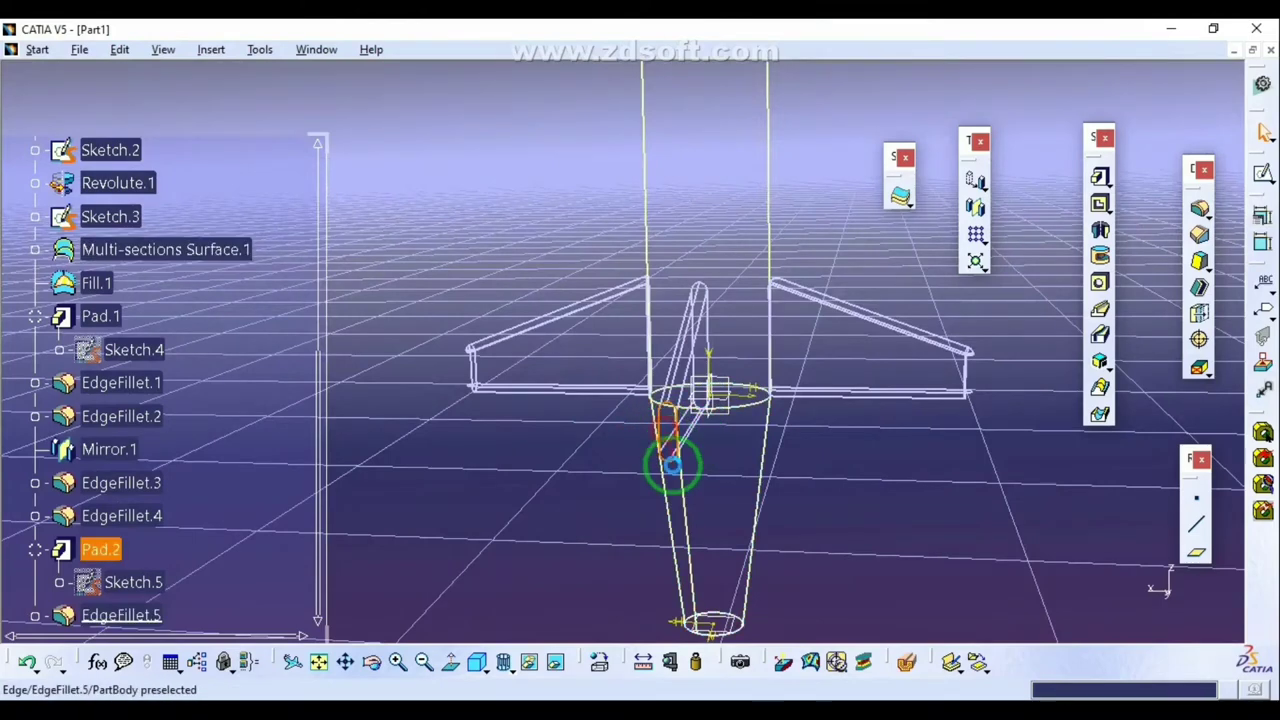
click(502, 664)
click(523, 580)
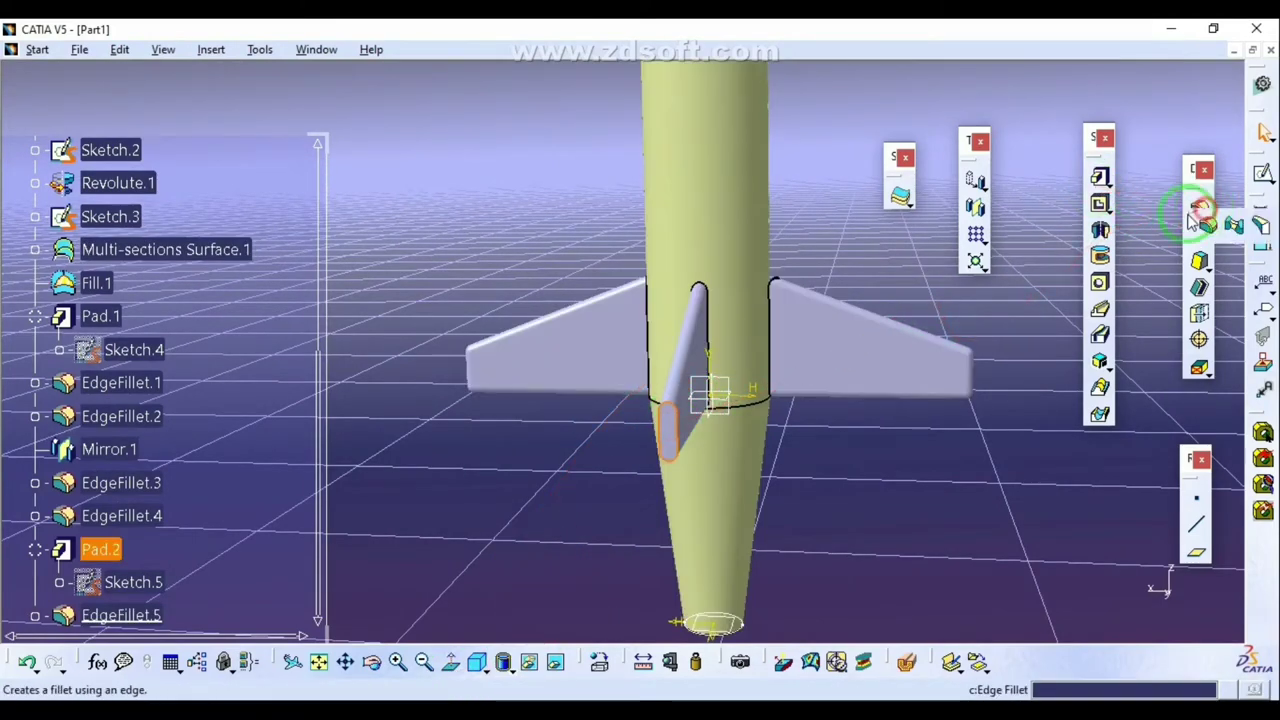
click(1210, 228)
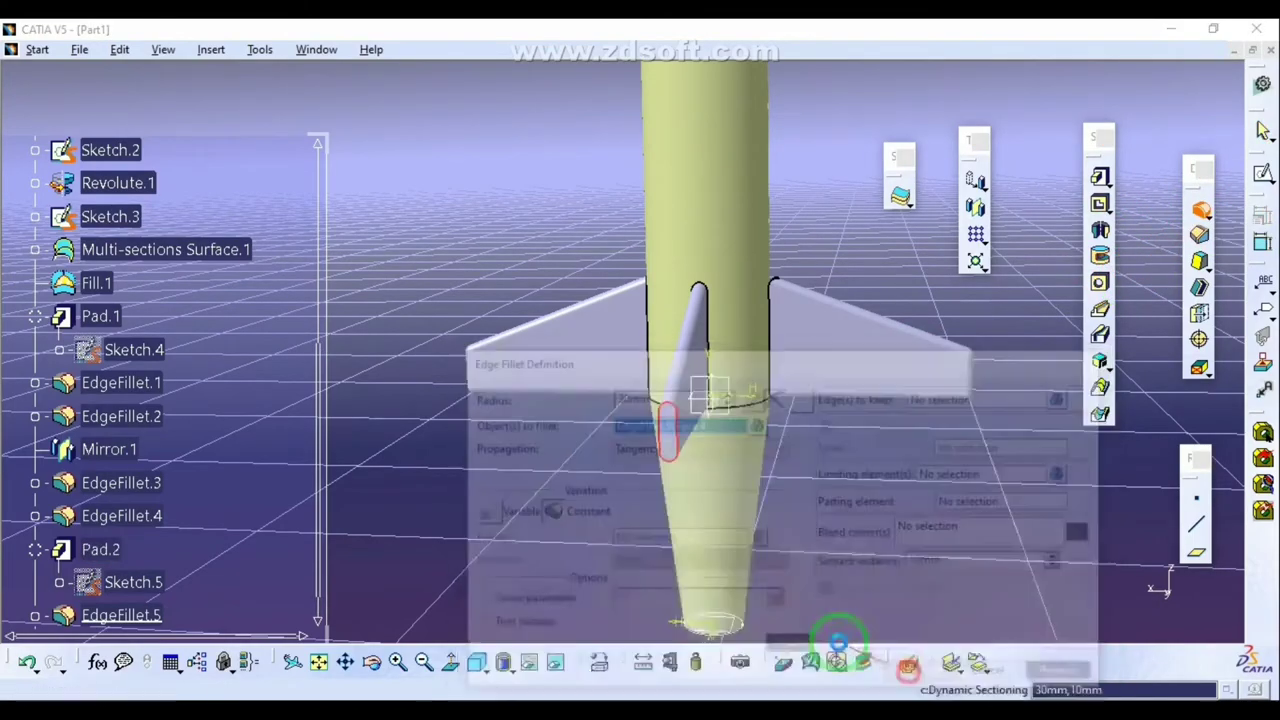
middle_drag(831, 634, 528, 499)
click(504, 664)
click(528, 582)
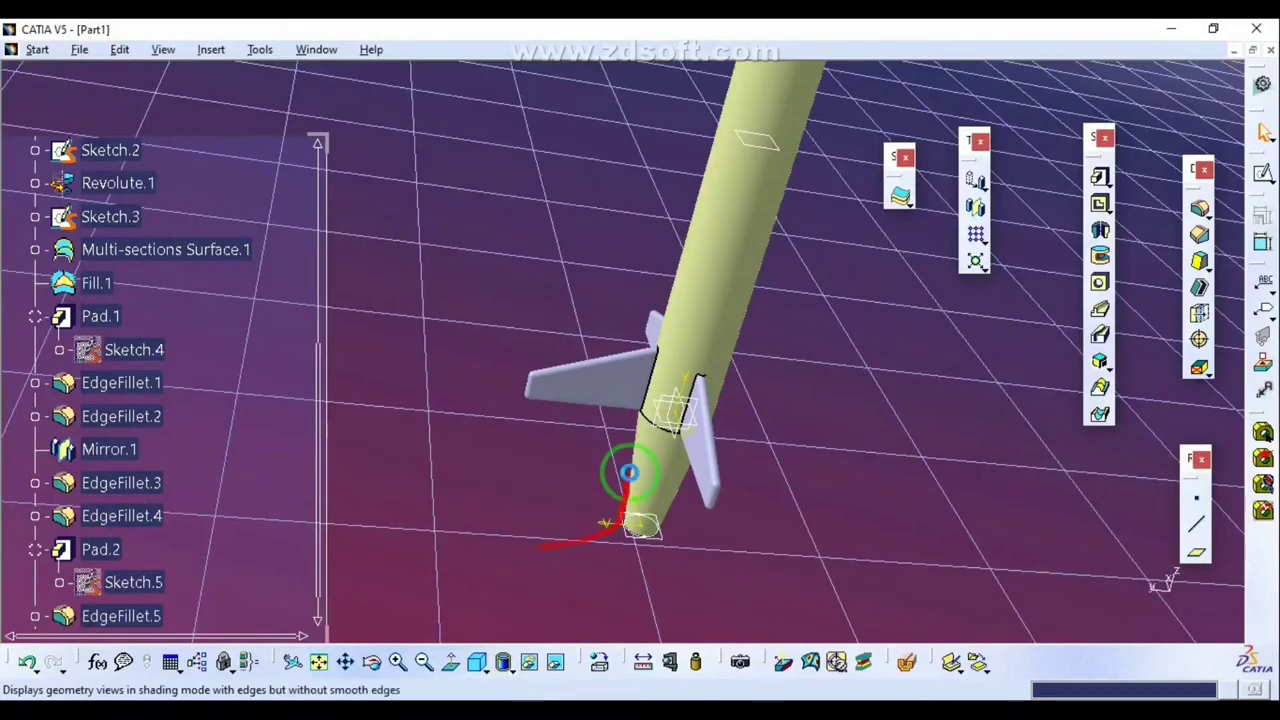
scroll(250, 467, down, 2)
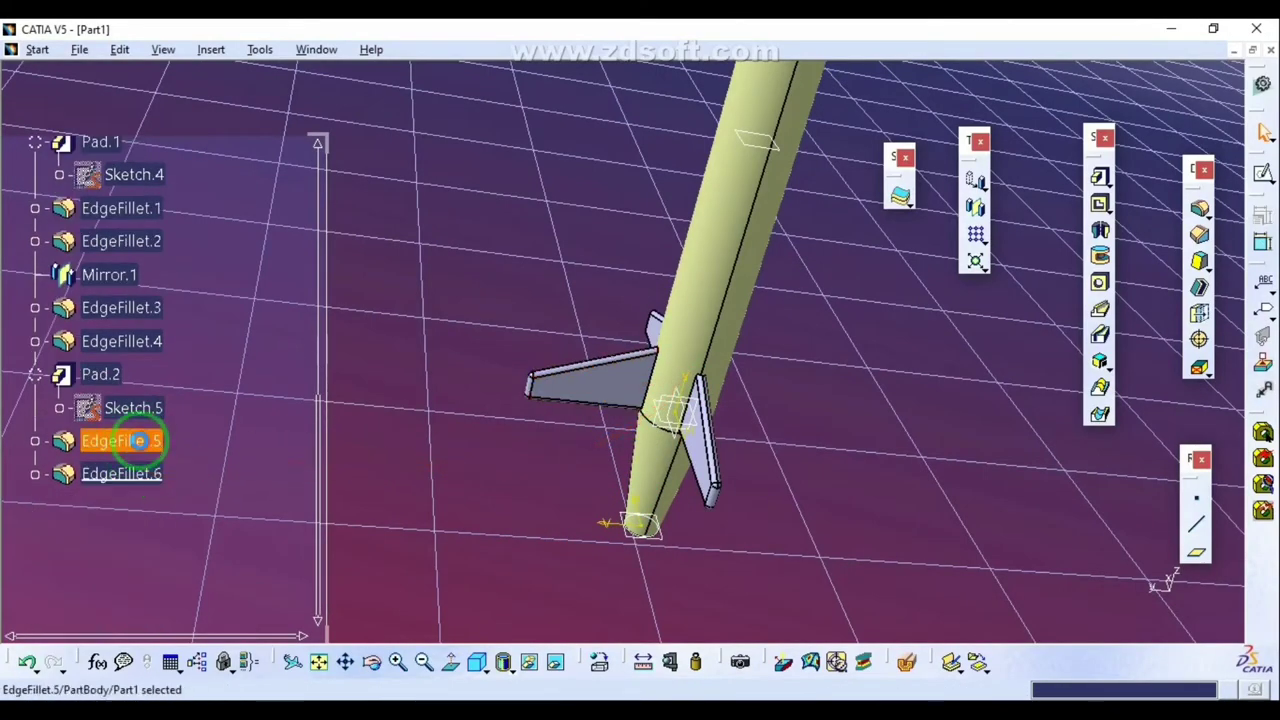
click(986, 200)
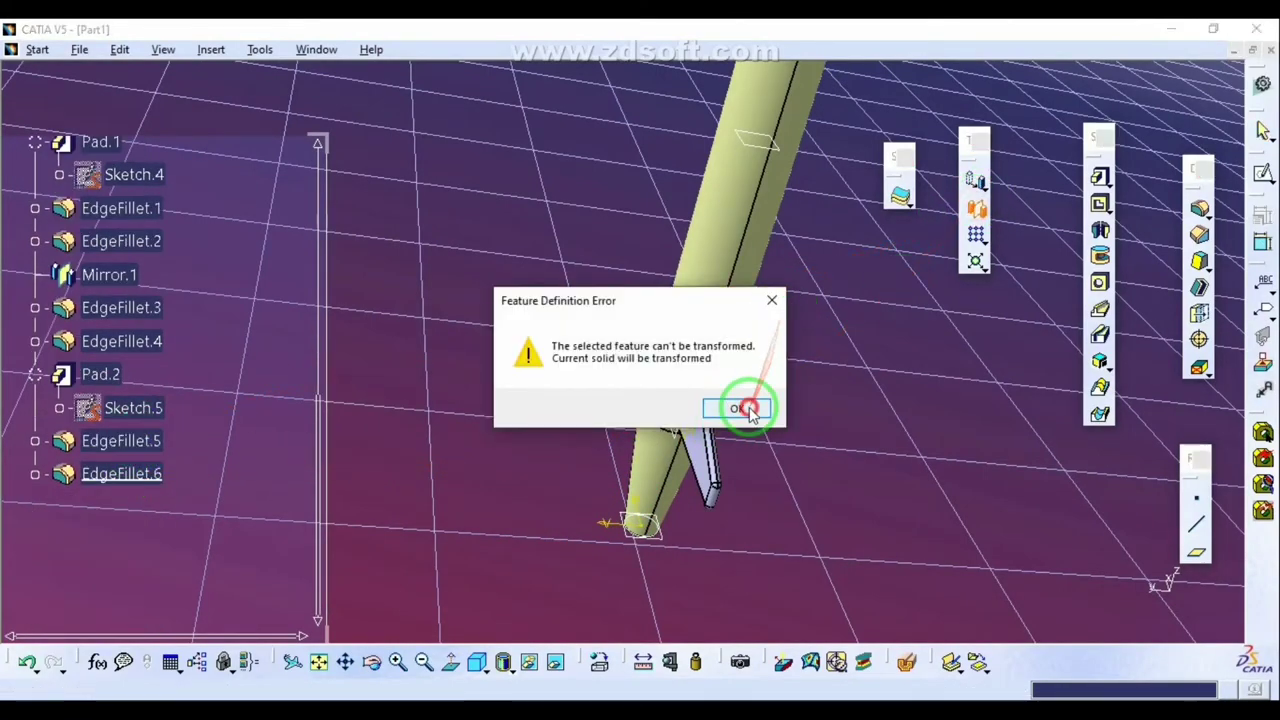
click(740, 409)
click(640, 408)
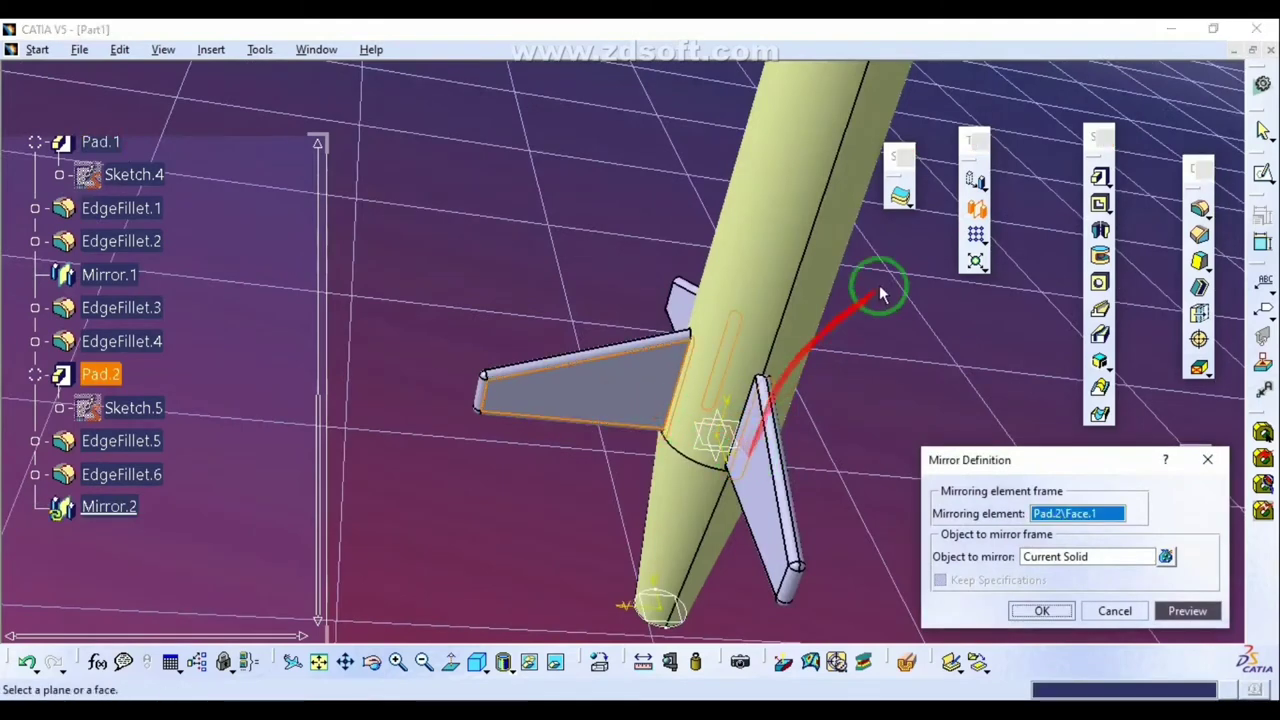
click(1112, 611)
Step: Mirror the second fin pad about the zx plane to the opposite side of the body
click(100, 374)
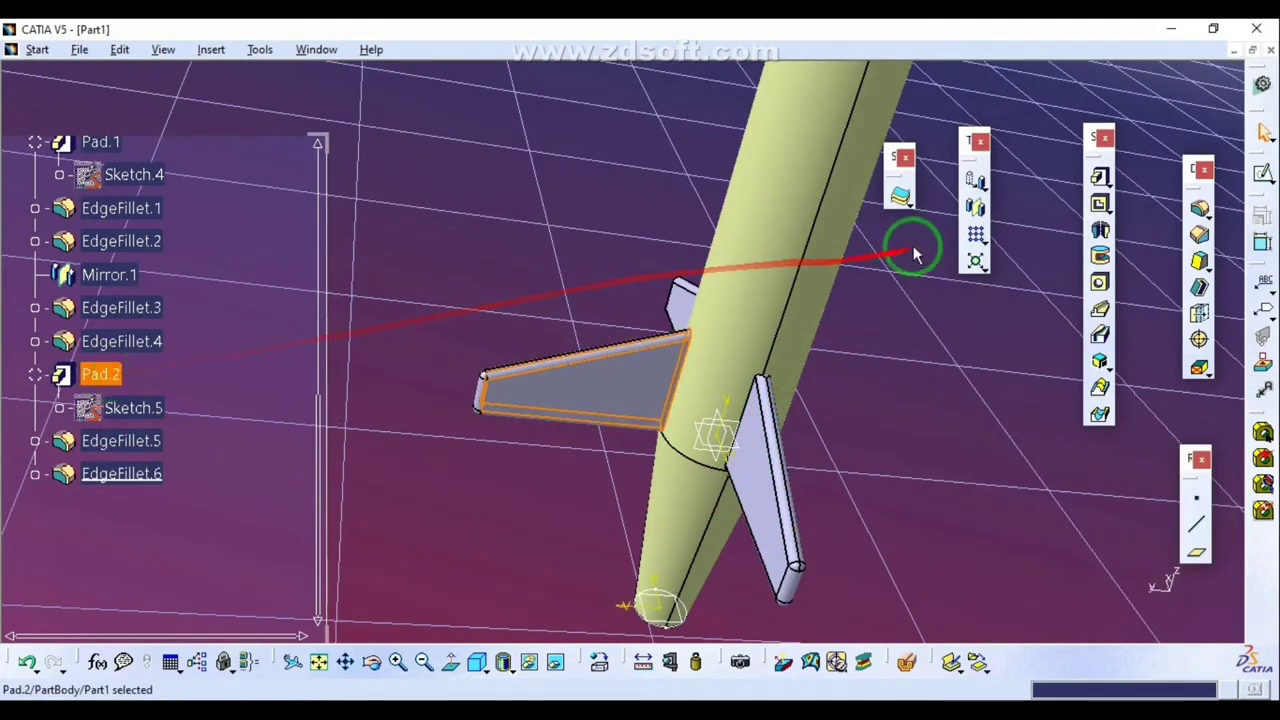
click(975, 207)
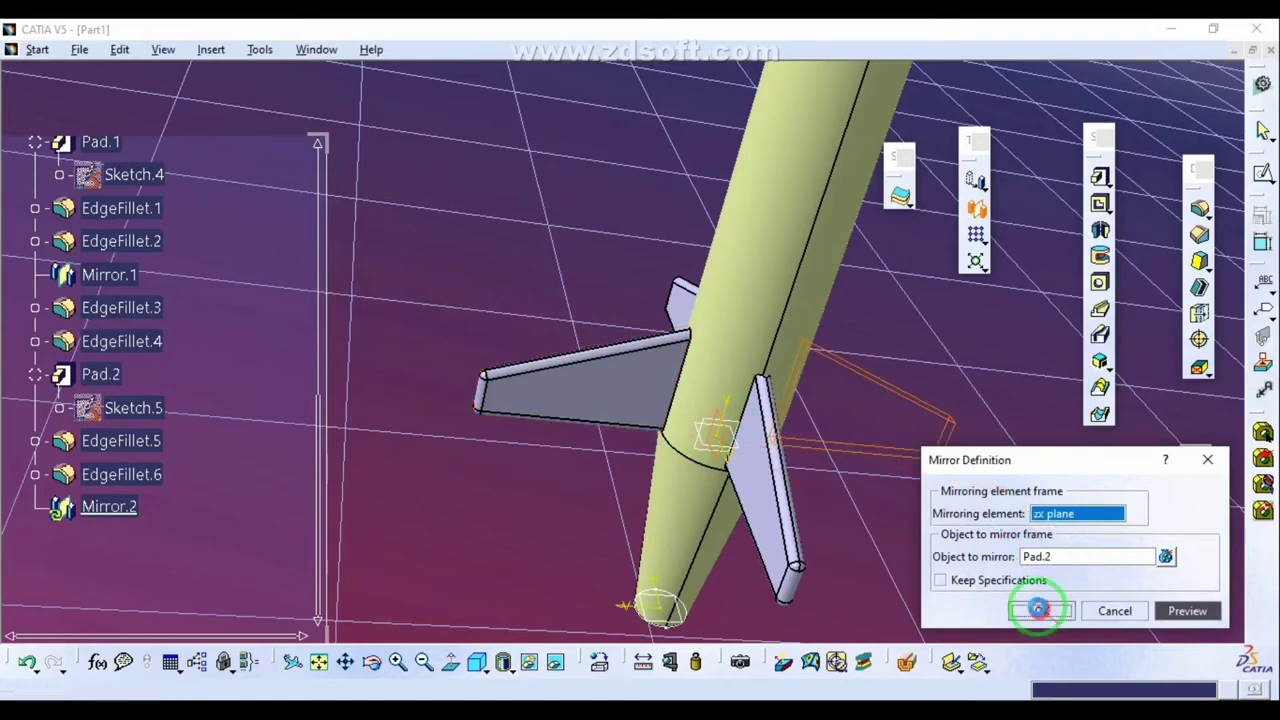
click(1038, 609)
Step: Switch the display to wireframe and apply an edge fillet to the long upper and lower edges of the newly mirrored fin
middle_drag(1038, 609, 522, 640)
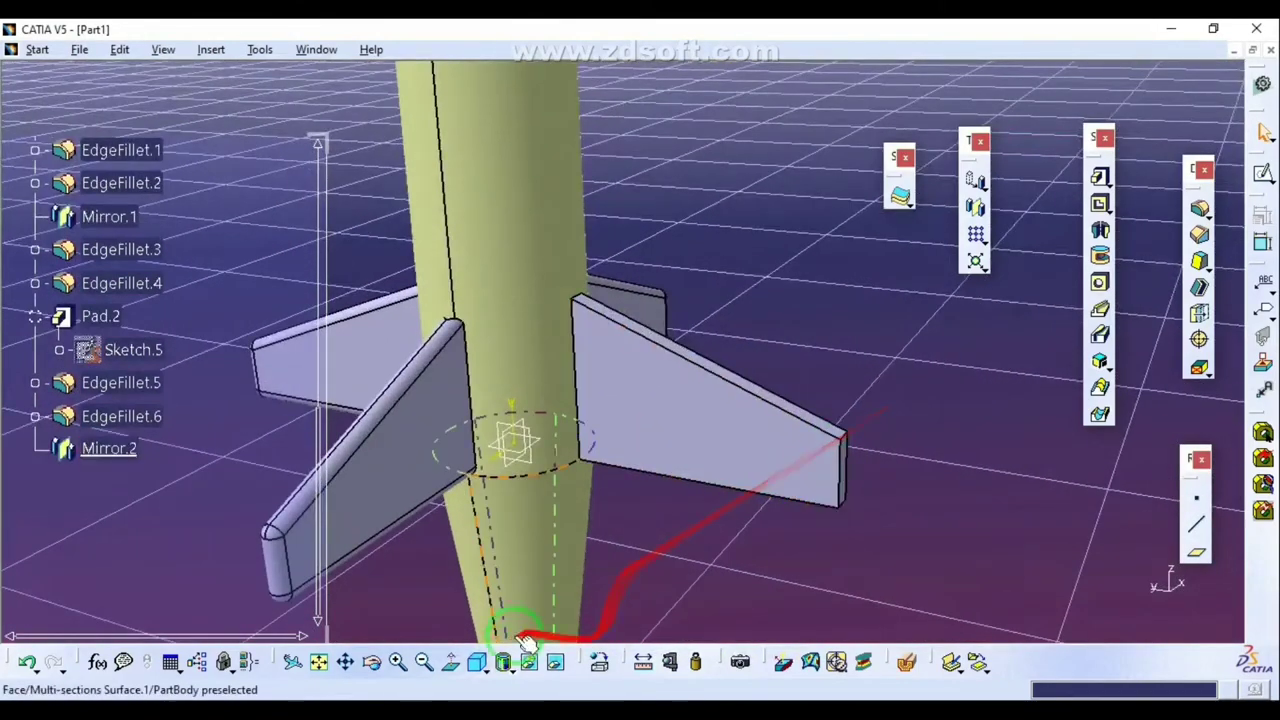
click(515, 672)
click(548, 658)
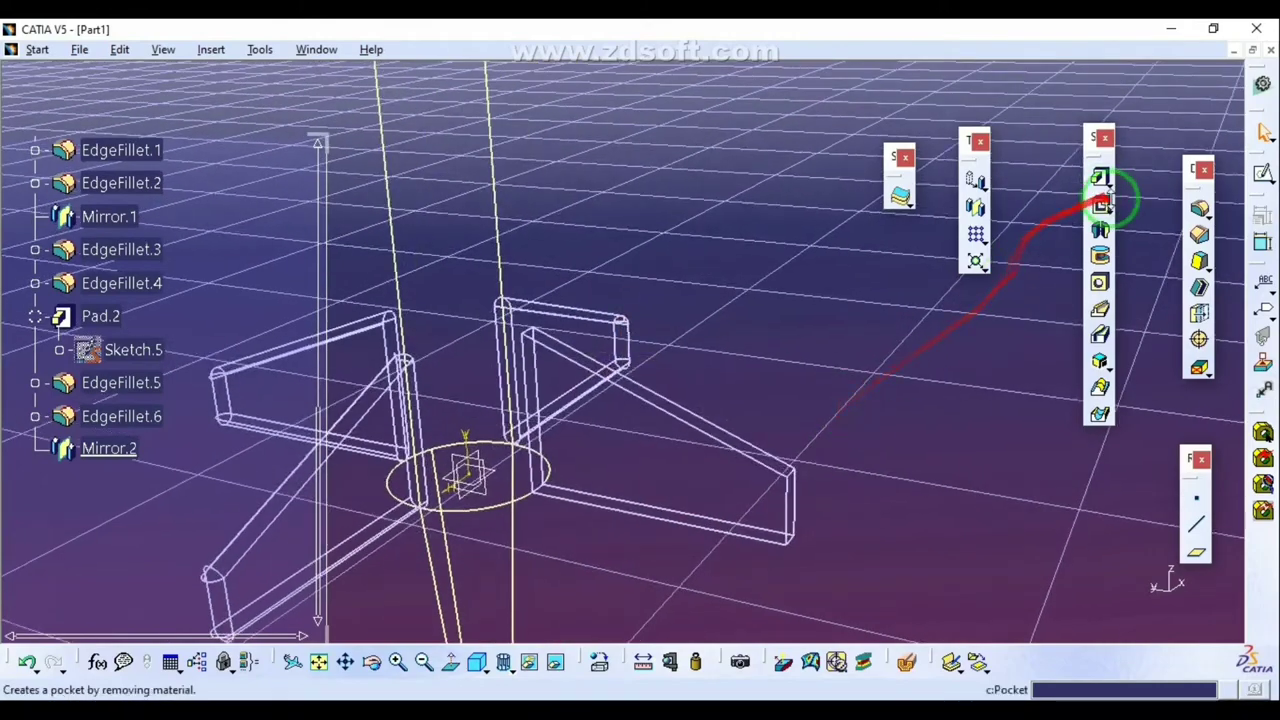
click(1199, 208)
click(1087, 359)
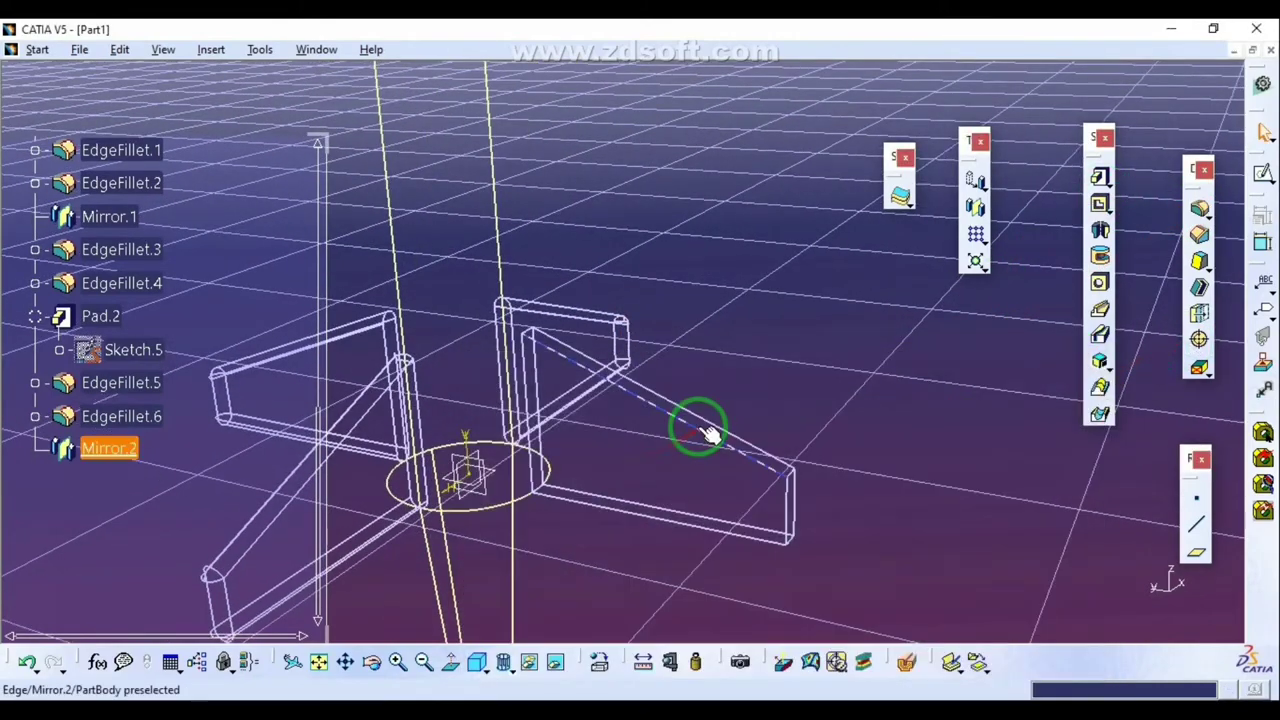
click(1199, 208)
click(921, 675)
Step: Restore shading with edges and round the outer end face of the newly mirrored fin with a 30 mm edge fillet
middle_drag(840, 551, 740, 390)
click(766, 471)
click(506, 678)
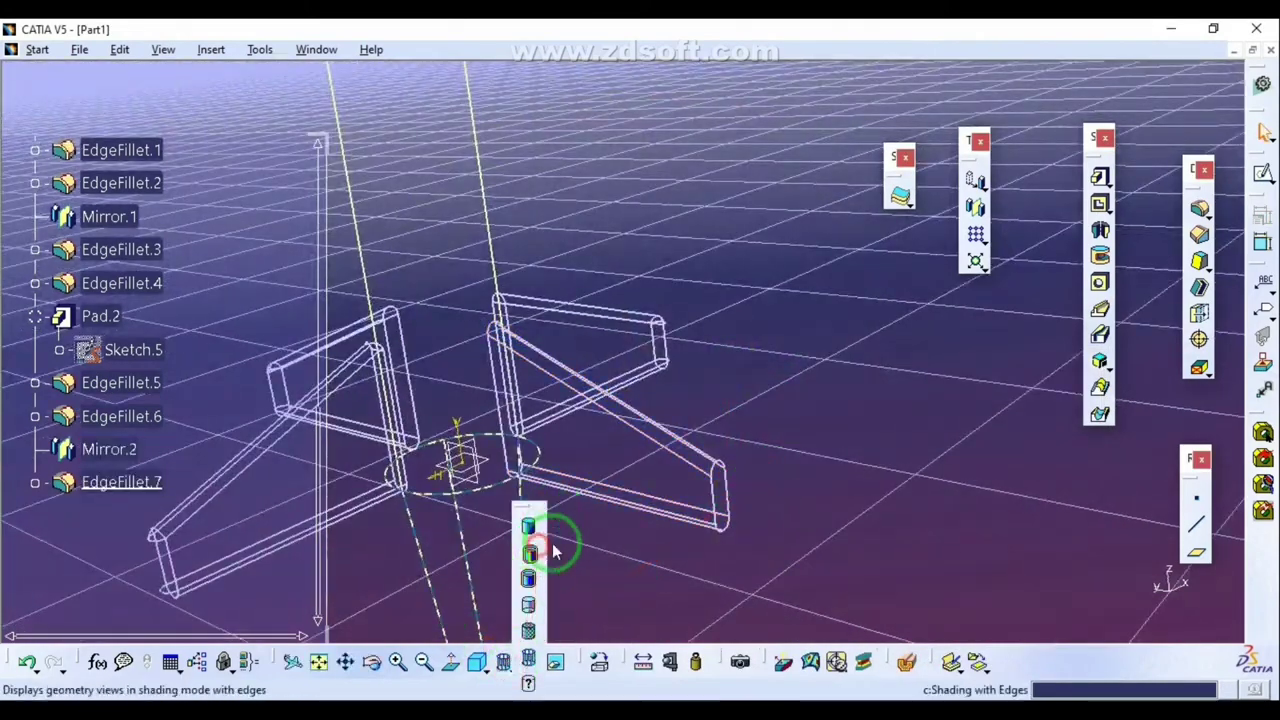
click(552, 545)
click(1200, 210)
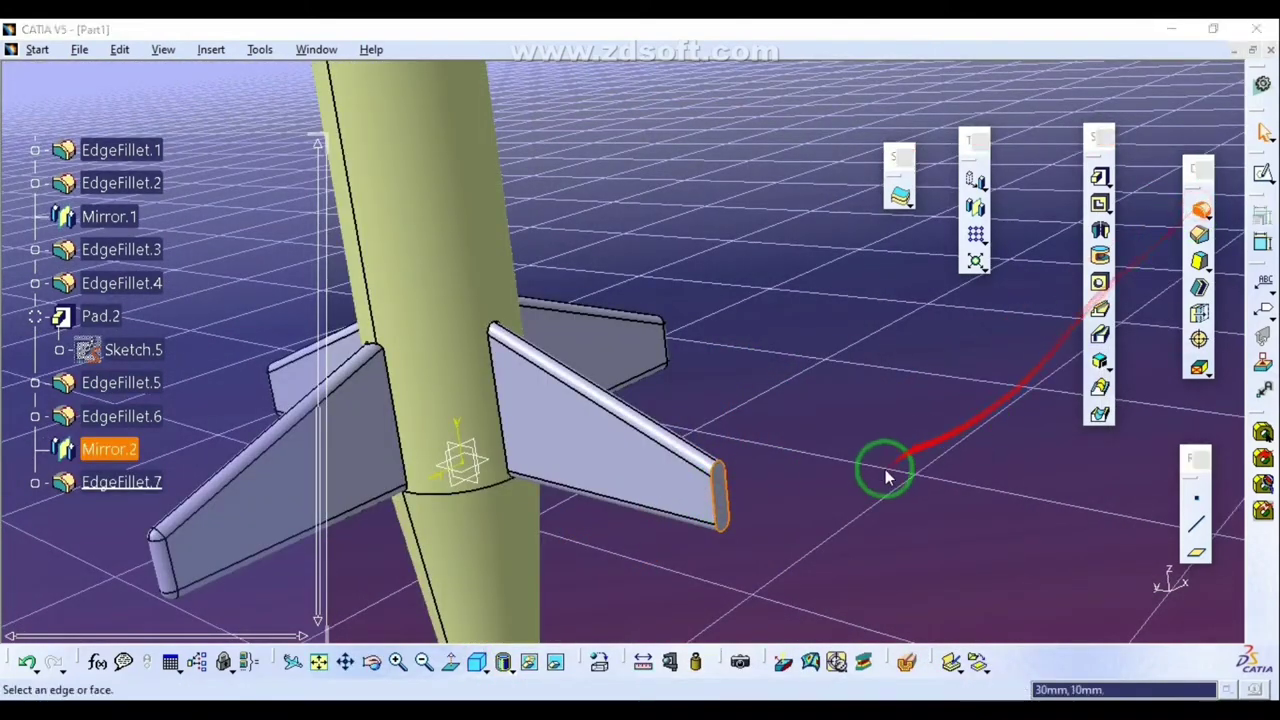
click(923, 674)
Step: Start a new sketch on the yz plane for a fin higher up the body
middle_drag(803, 363, 648, 527)
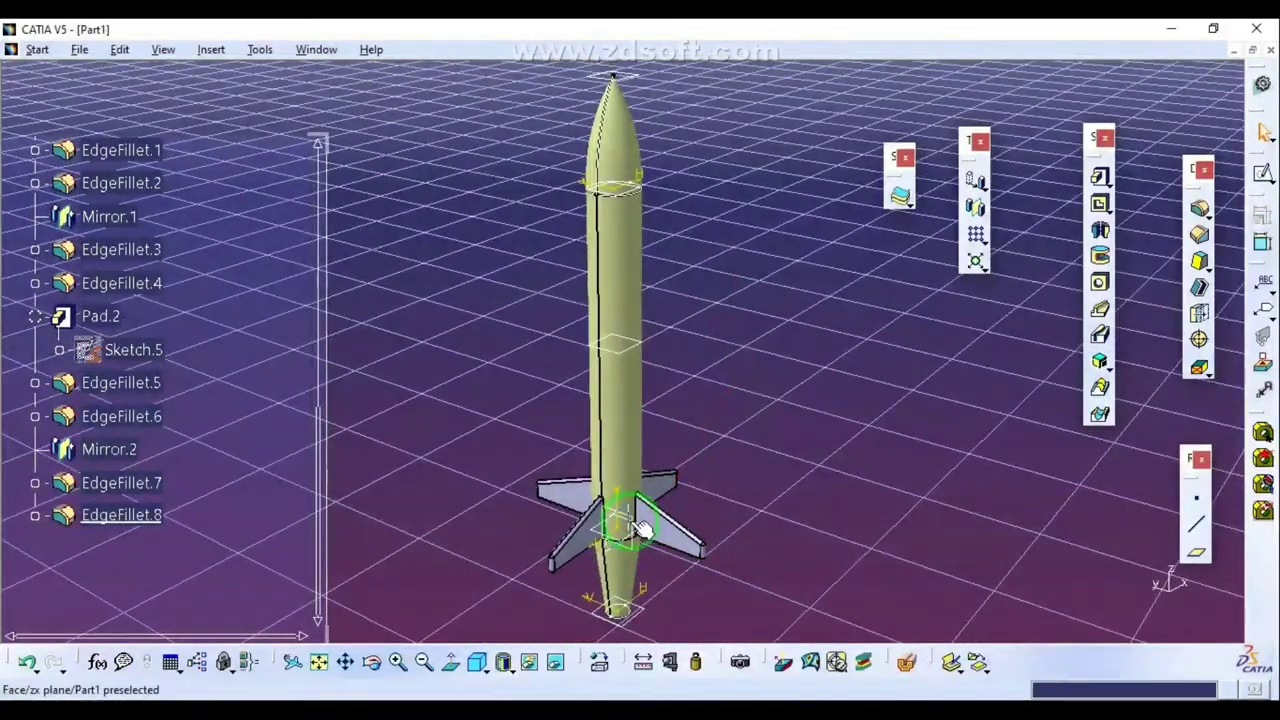
click(625, 525)
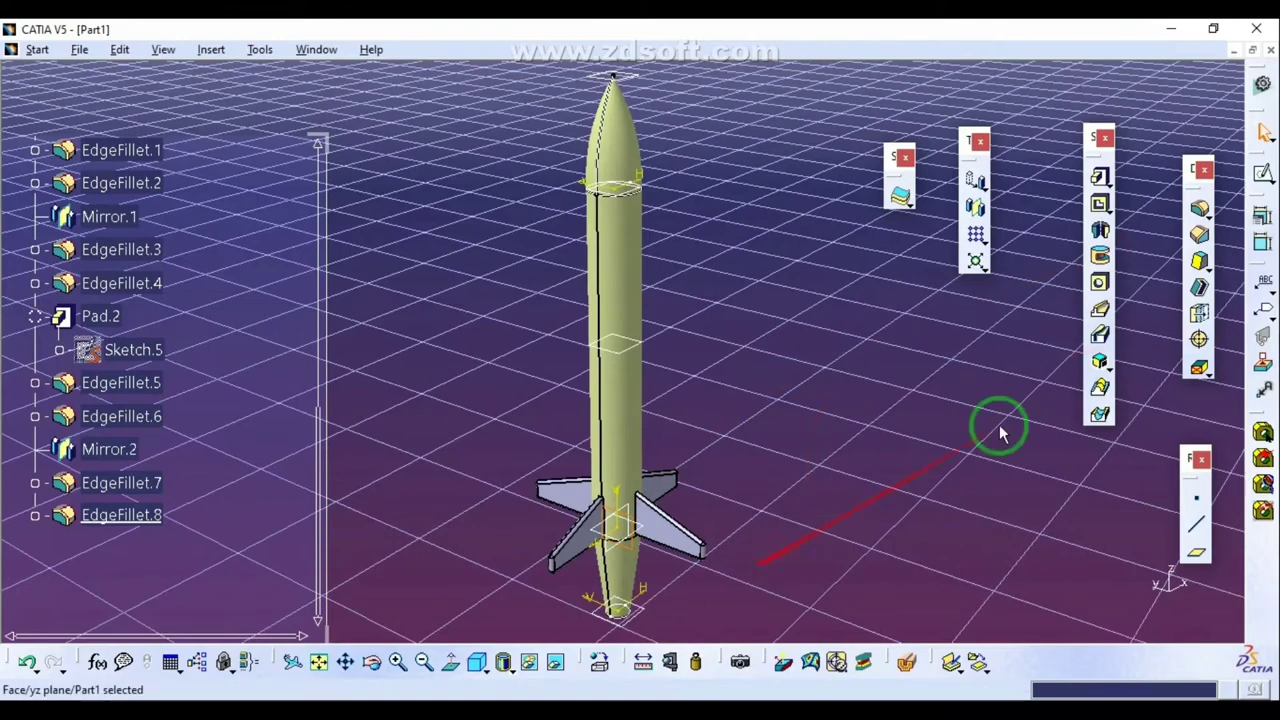
click(1260, 178)
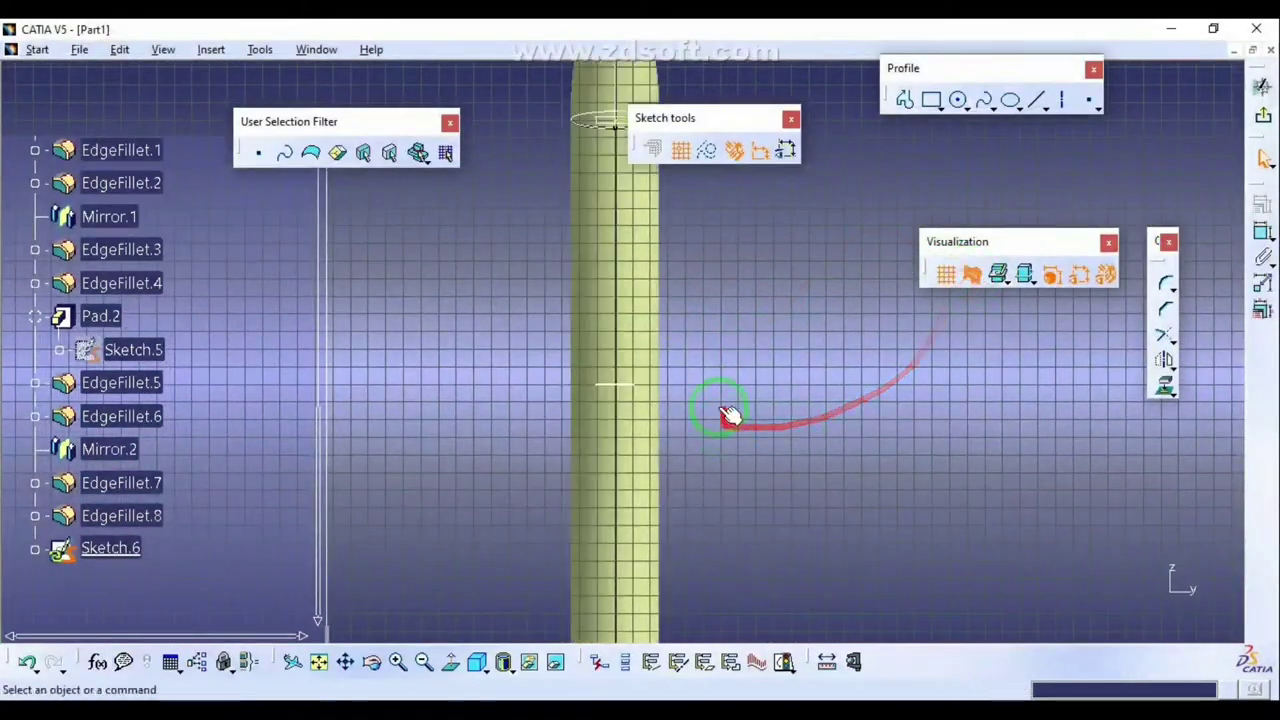
Step: Draw a closed four-sided fin profile with a slanted top against the cylinder's side, its base at V 2000 mm
click(903, 101)
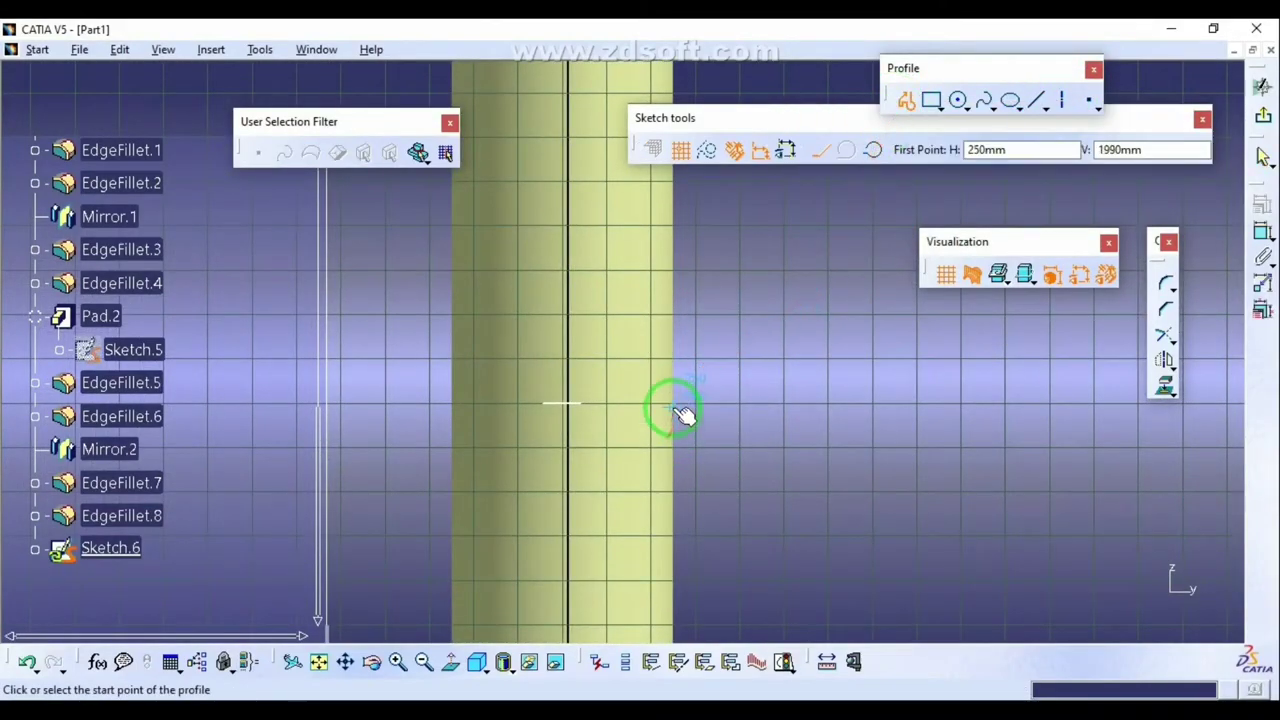
click(673, 271)
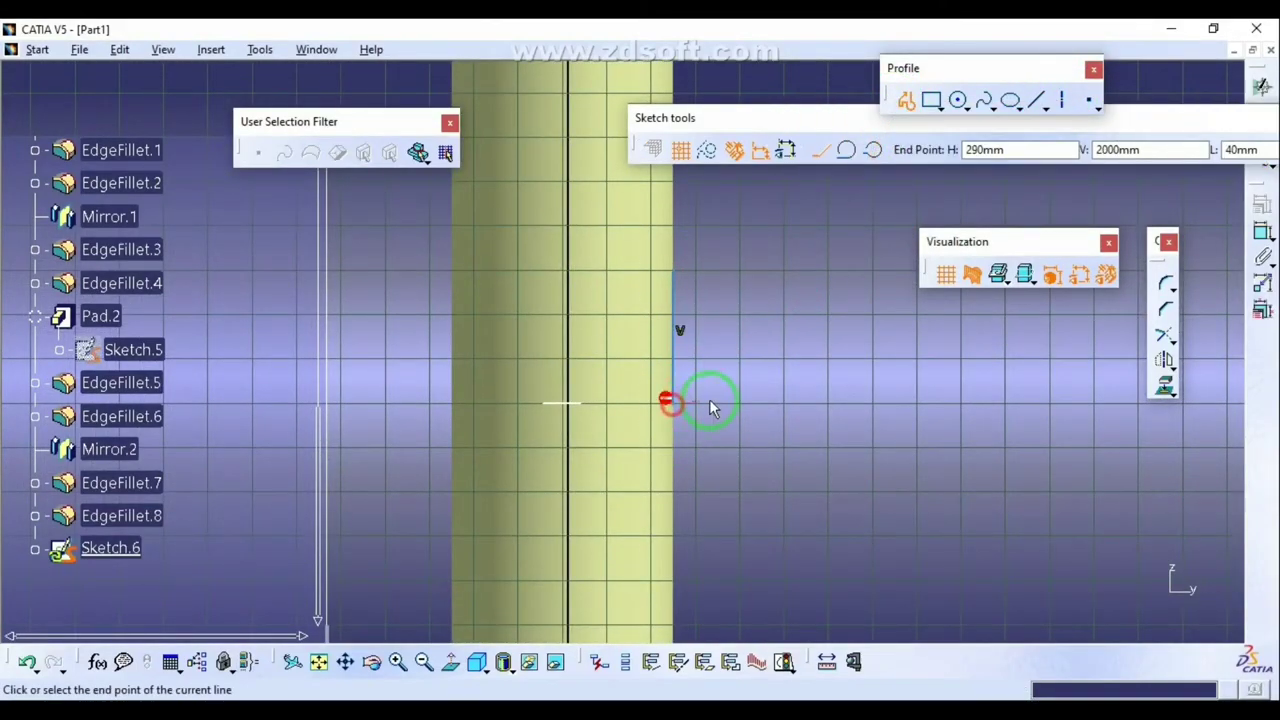
click(681, 279)
middle_drag(656, 385, 645, 545)
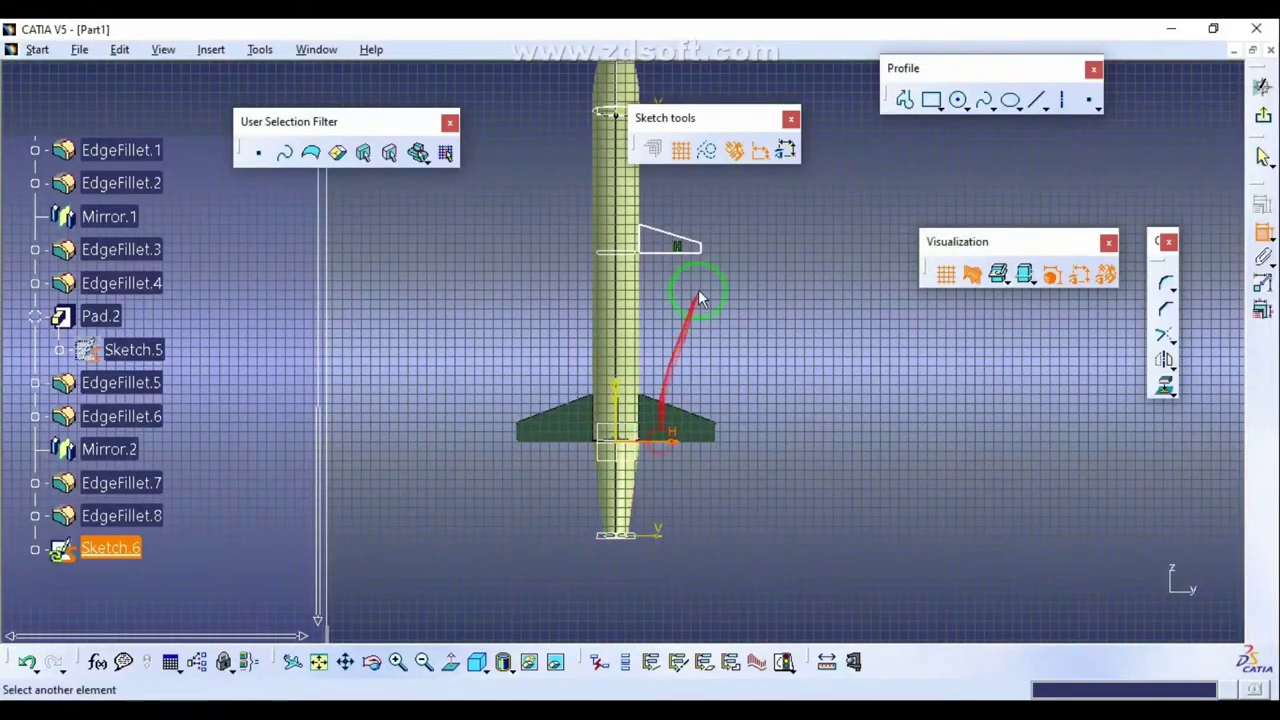
Step: Dimension the horizontal base line of the upper fin profile and set its length to 670 mm
middle_drag(708, 308, 712, 215)
middle_drag(803, 480, 748, 494)
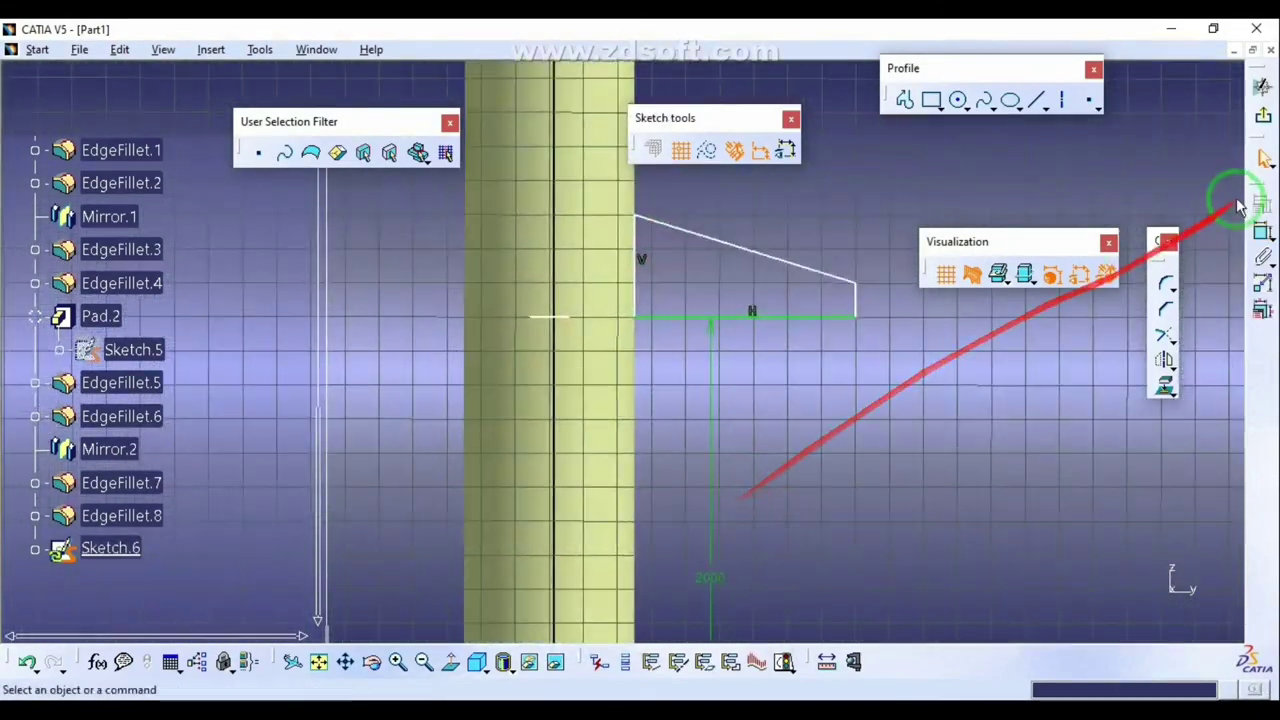
click(1256, 231)
click(760, 318)
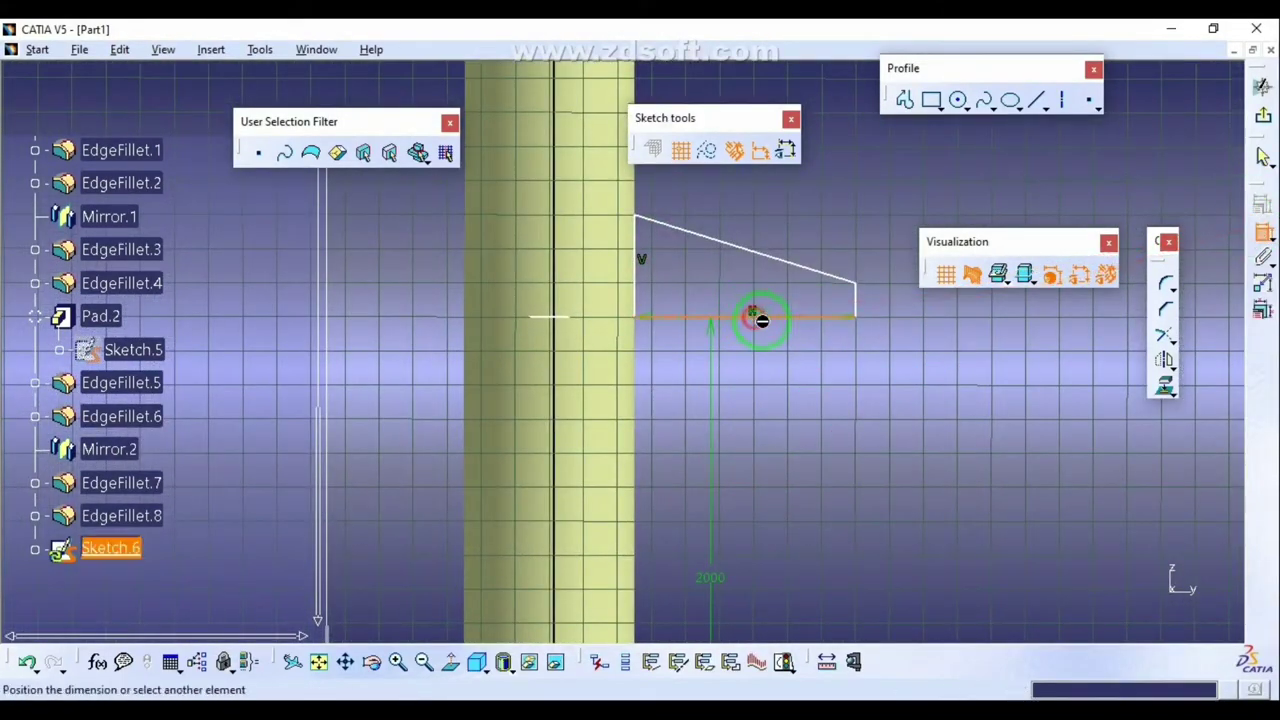
double_click(763, 368)
text(6)
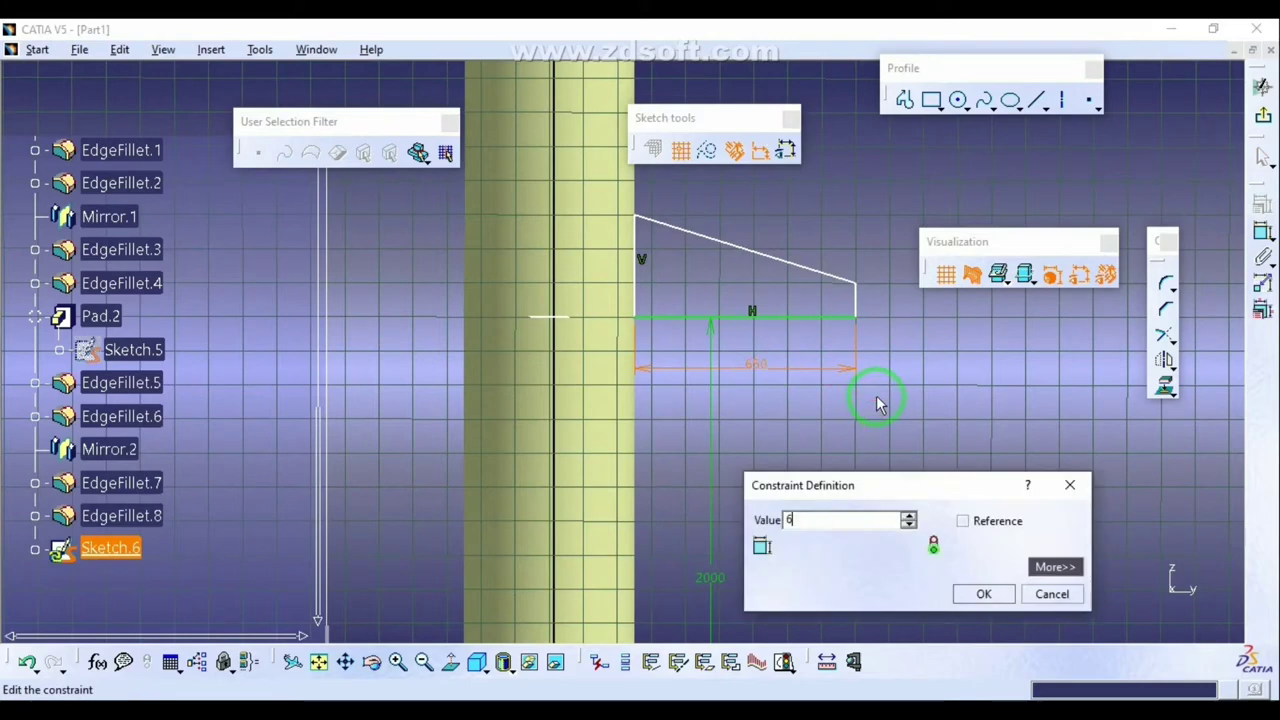
text(70)
key(Return)
Step: Add a length dimension to the vertical side of the fin profile lying against the cylinder and increase its value
click(1263, 232)
click(638, 255)
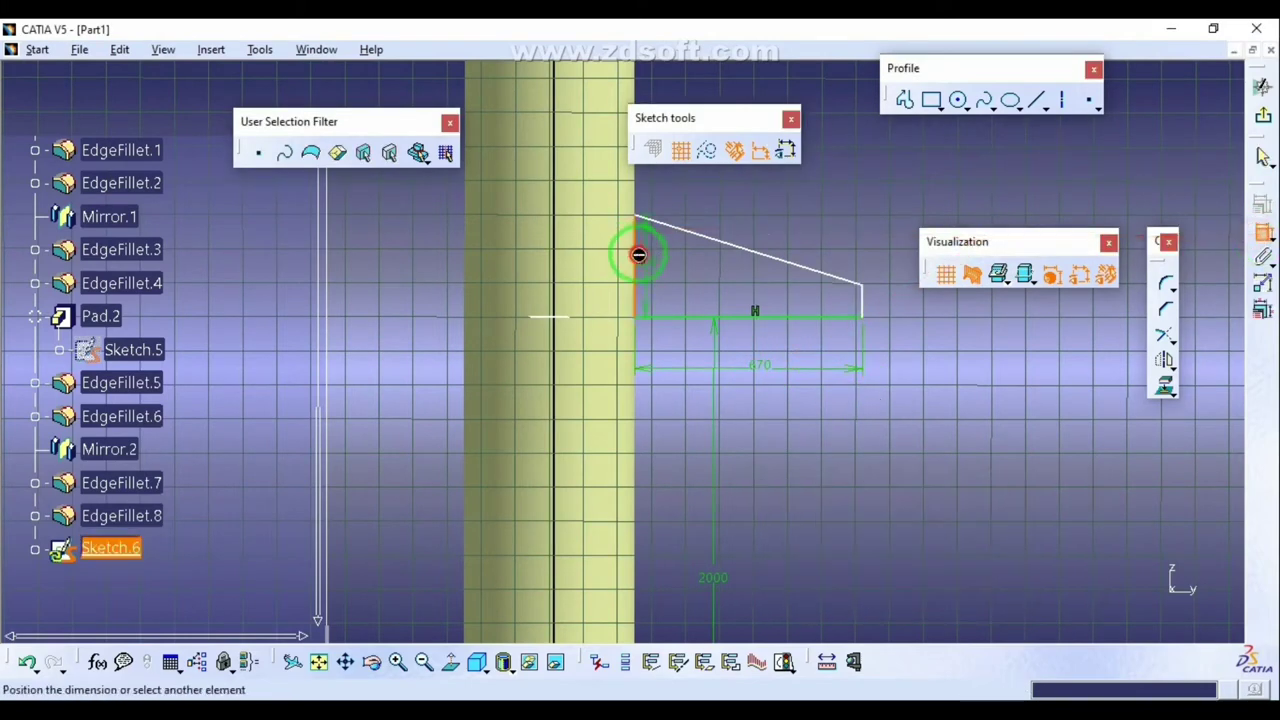
double_click(657, 258)
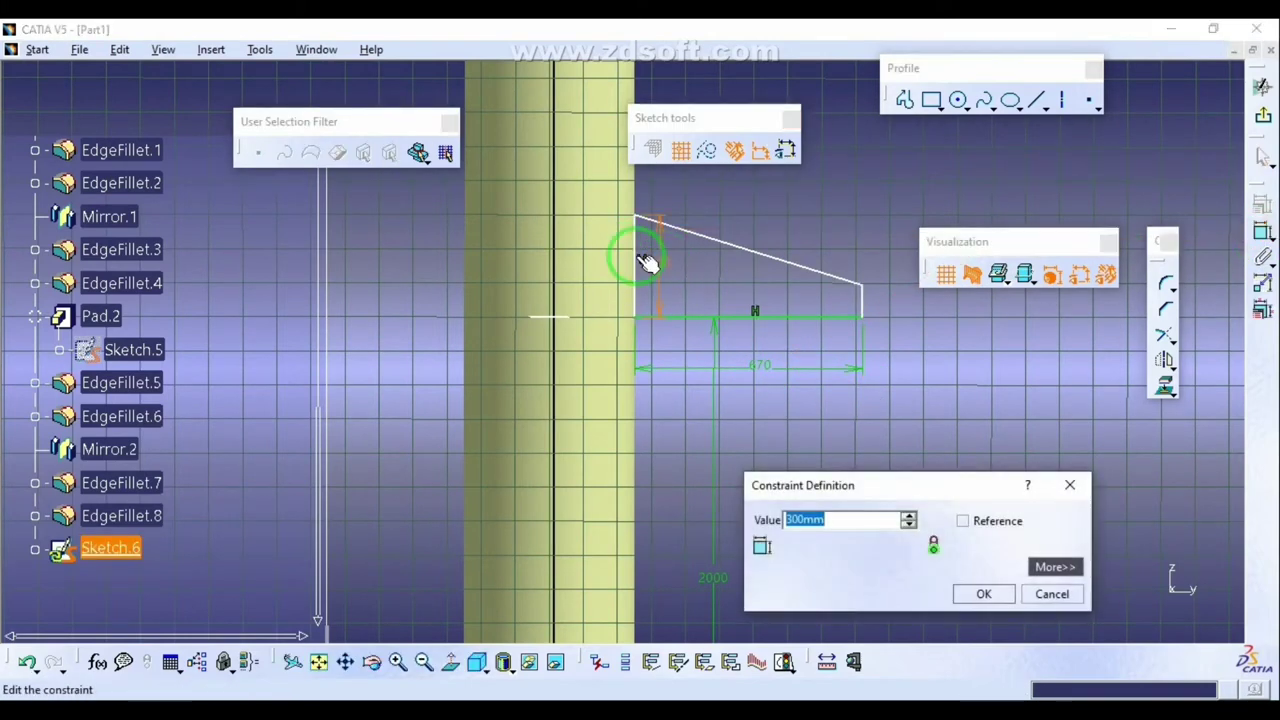
key(Return)
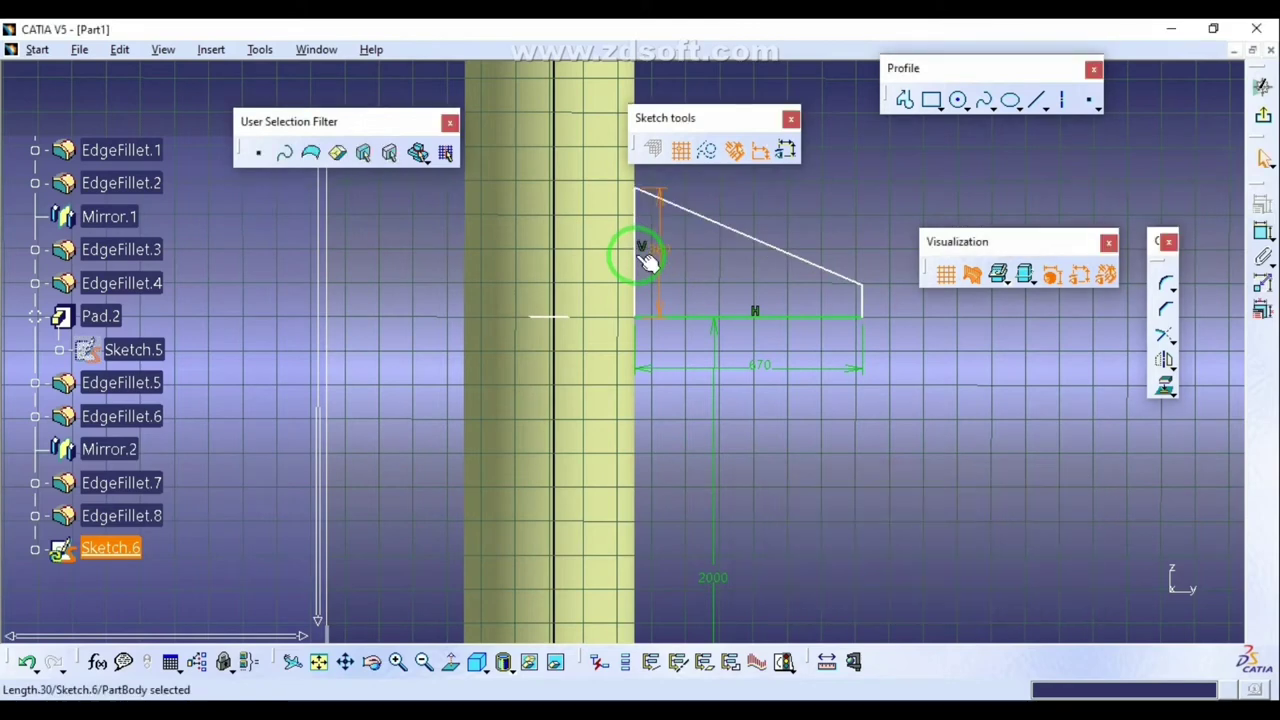
Step: Dimension the short outer vertical side of the fin profile and set it to 80 mm
click(1262, 232)
key(Escape)
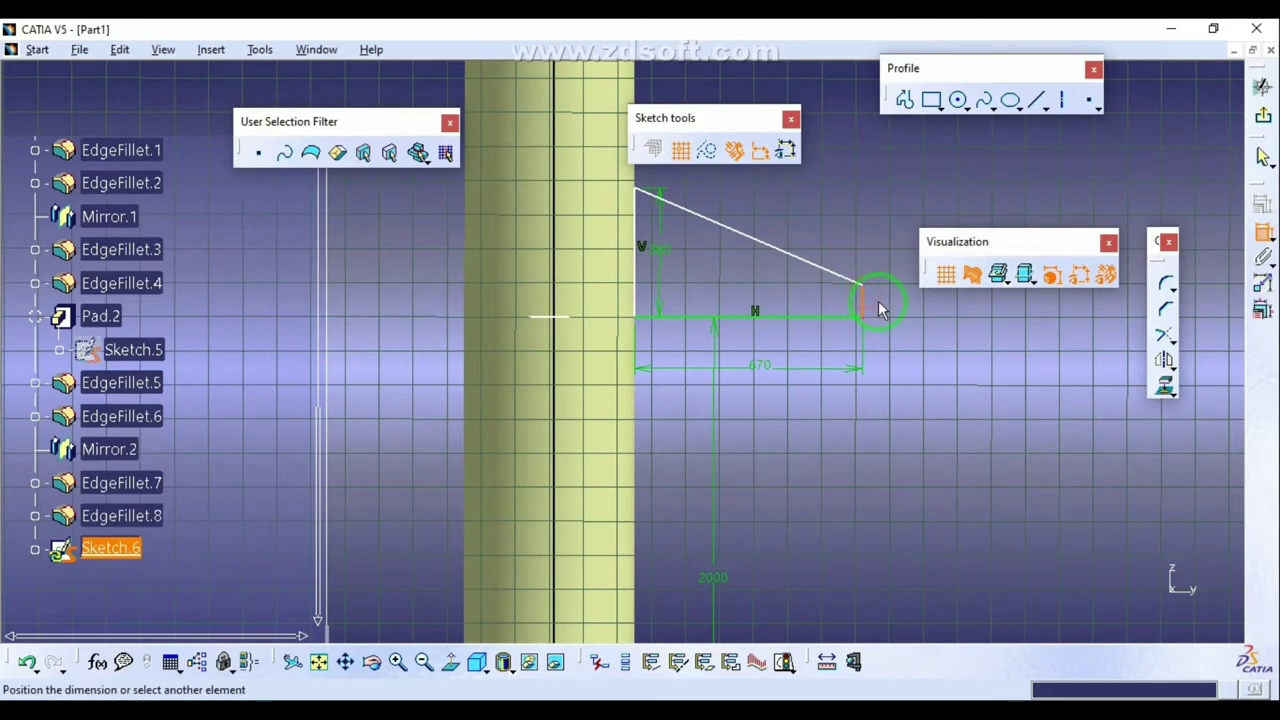
mouse_move(878, 348)
middle_down()
mouse_move(745, 260)
mouse_move(806, 350)
middle_up()
double_click(776, 241)
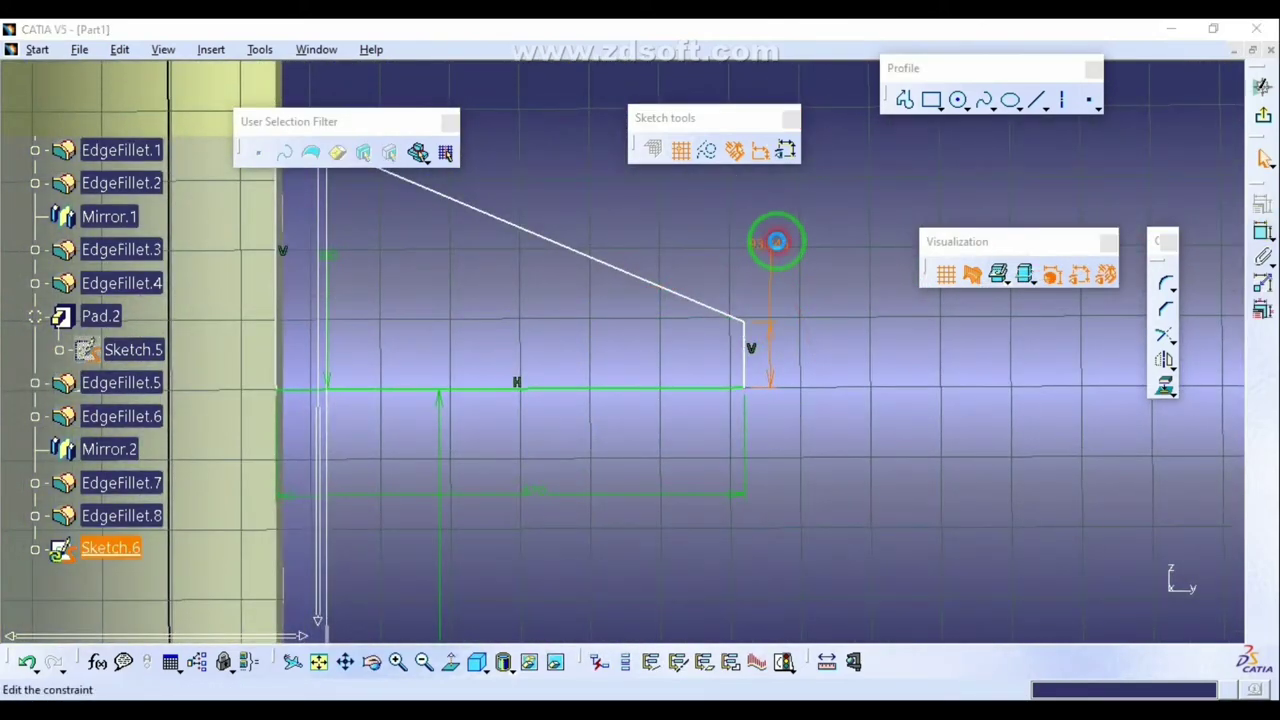
text(80)
key(Return)
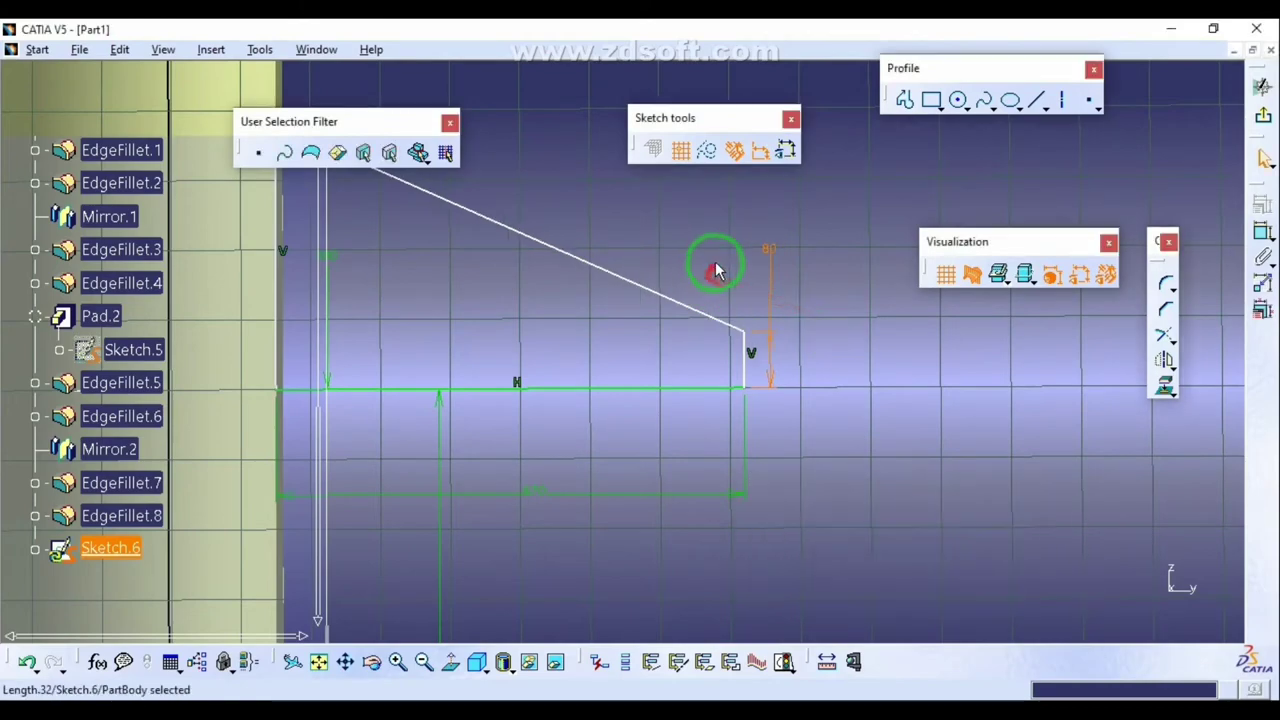
scroll(716, 270, down, 1)
middle_drag(748, 229, 790, 360)
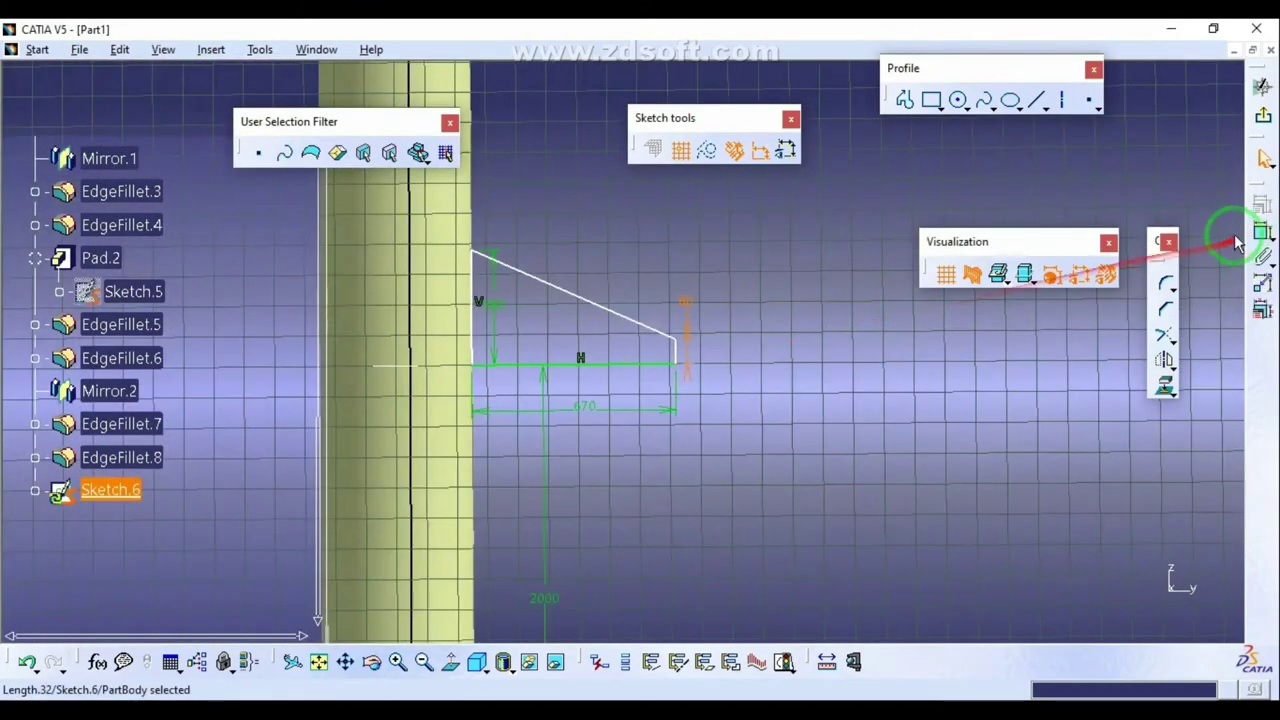
Step: Exit the sketch and pad the upper fin profile with a 30 mm length and mirrored extent
click(1260, 125)
mouse_move(1066, 277)
middle_down()
mouse_move(591, 323)
mouse_move(686, 343)
mouse_move(636, 350)
middle_up()
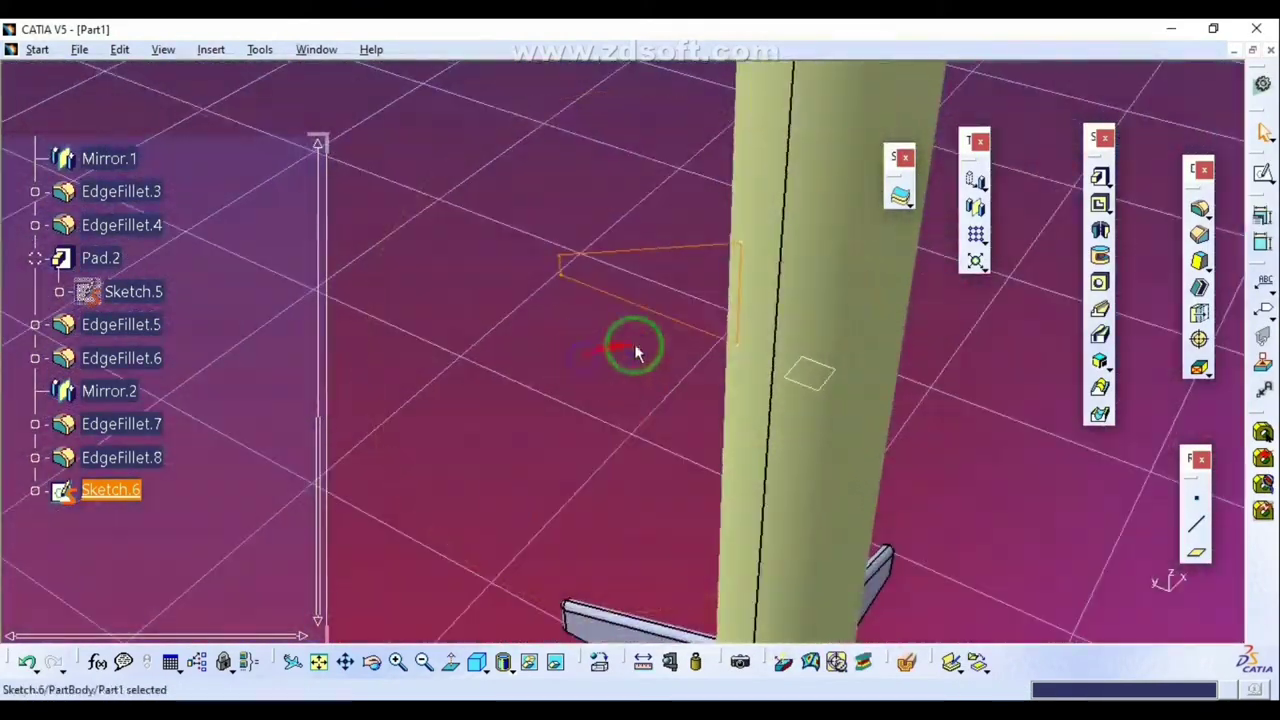
middle_drag(463, 680, 560, 265)
click(1100, 176)
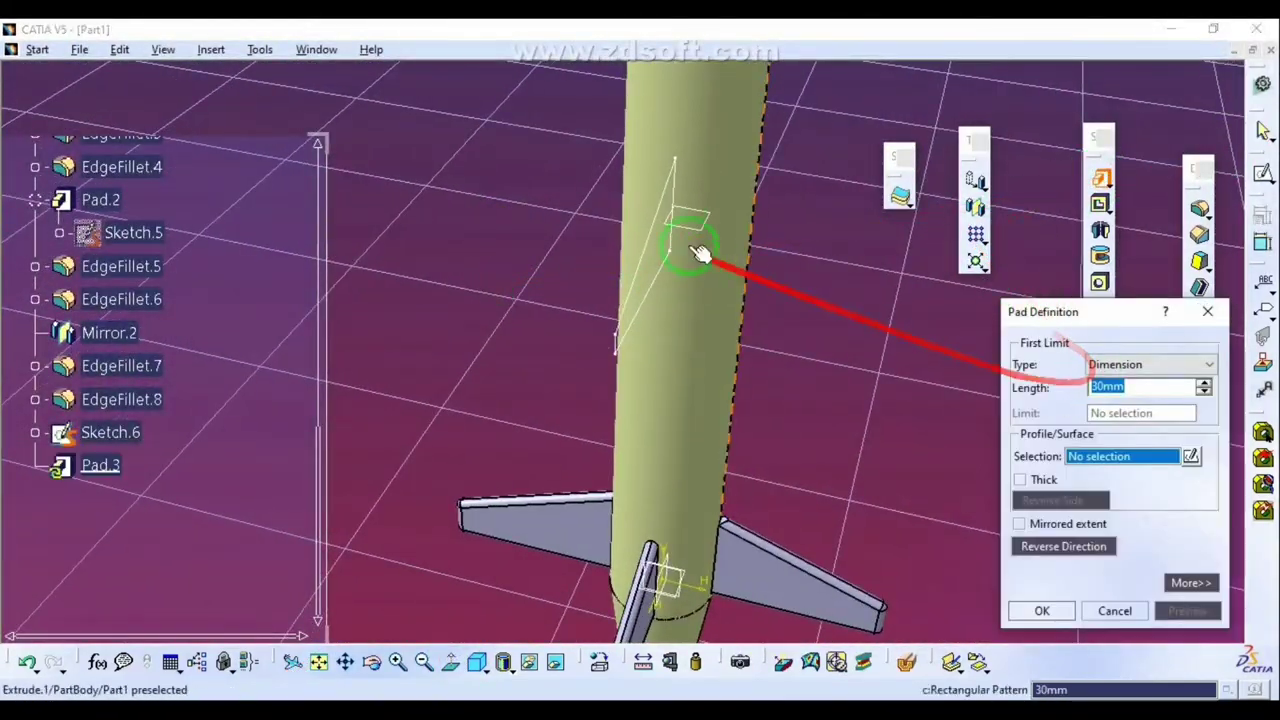
click(680, 185)
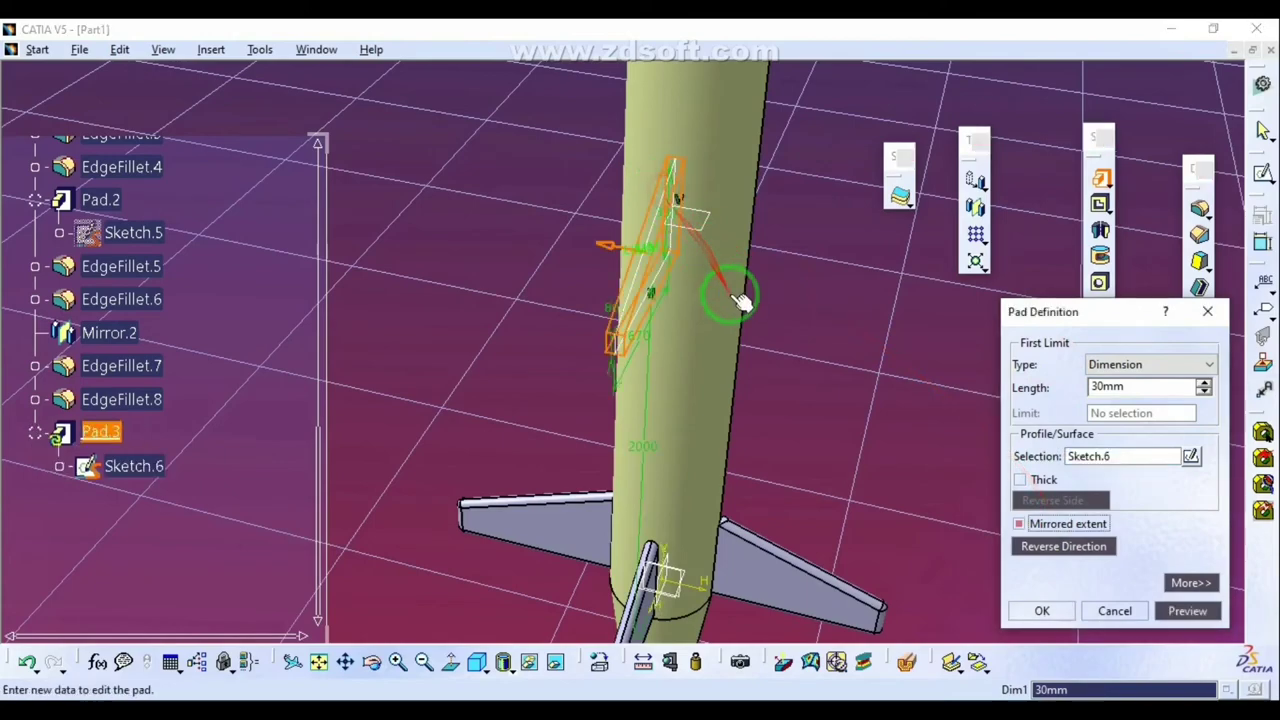
click(1040, 611)
Step: Switch the display to wireframe and apply a 30 mm edge fillet to the four long edges of the new upper fin
middle_drag(686, 310, 686, 194)
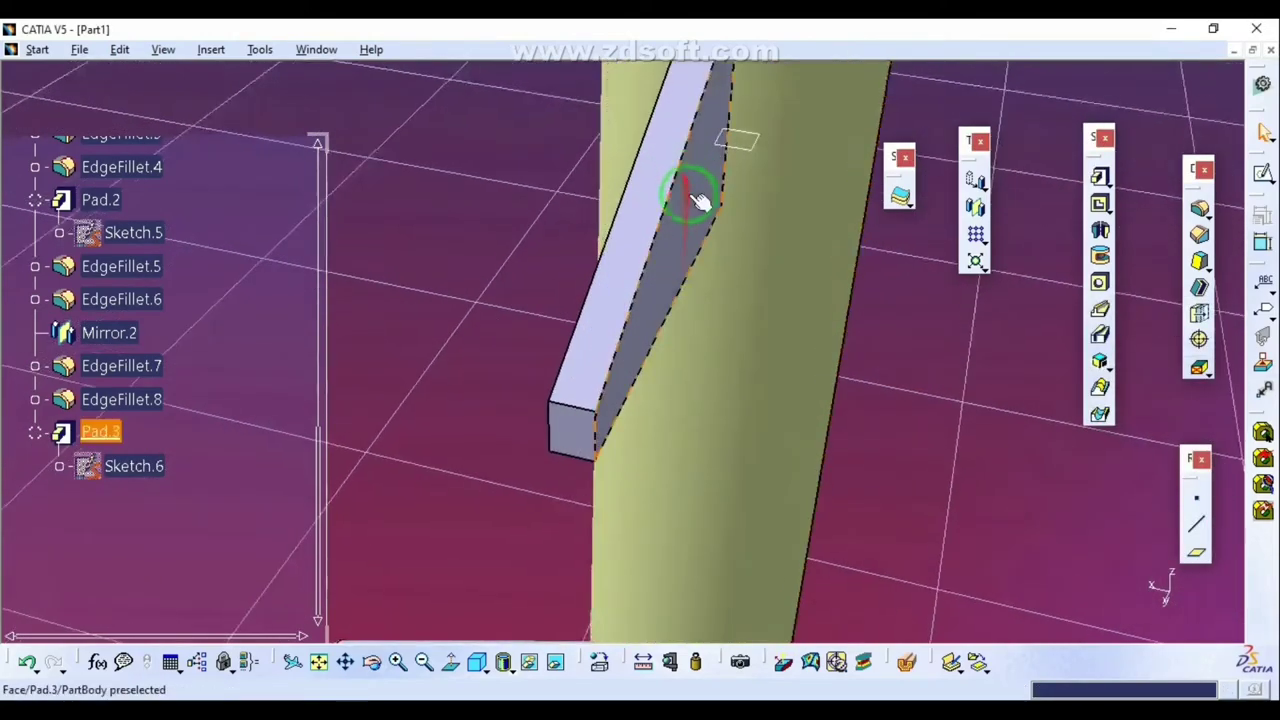
click(510, 672)
click(522, 645)
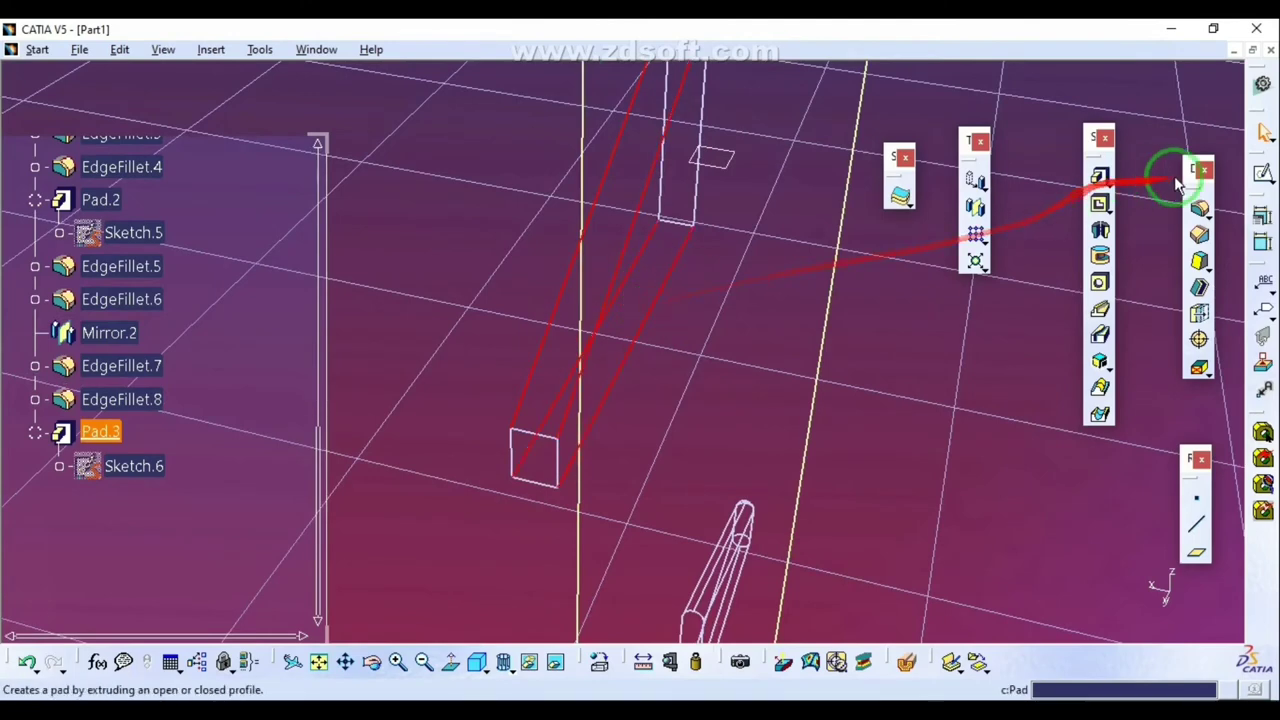
click(1197, 208)
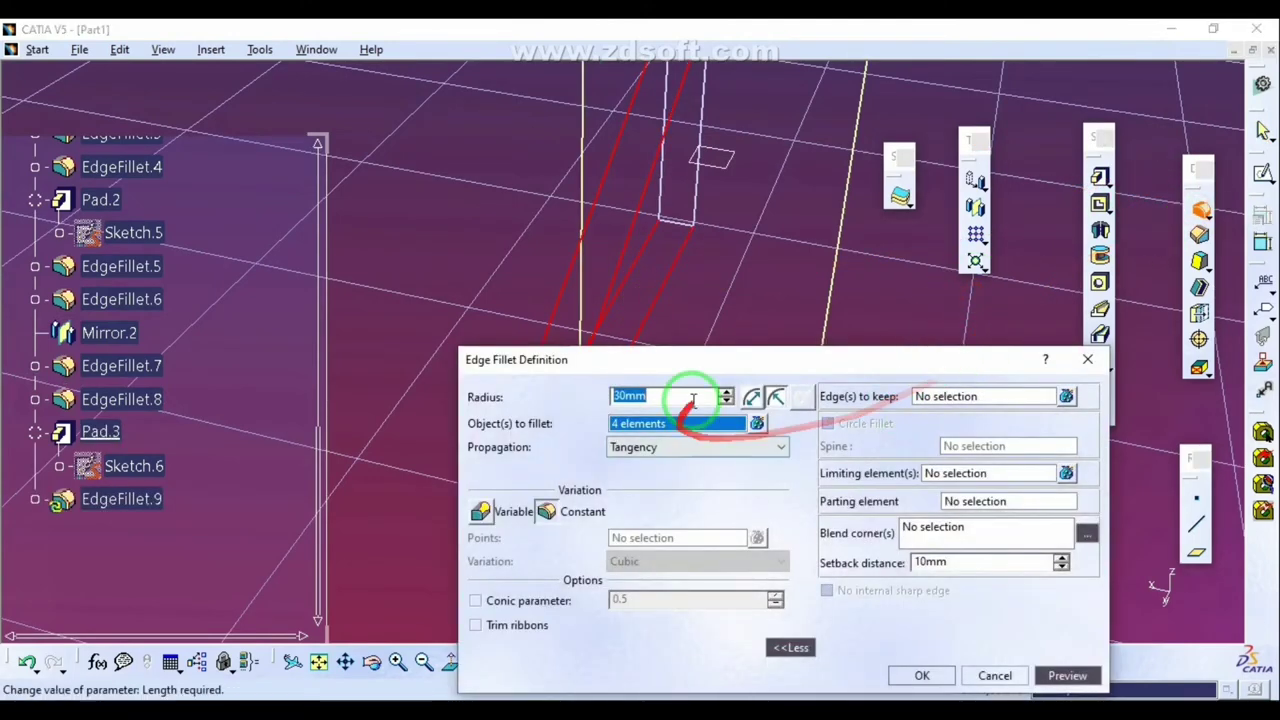
click(921, 675)
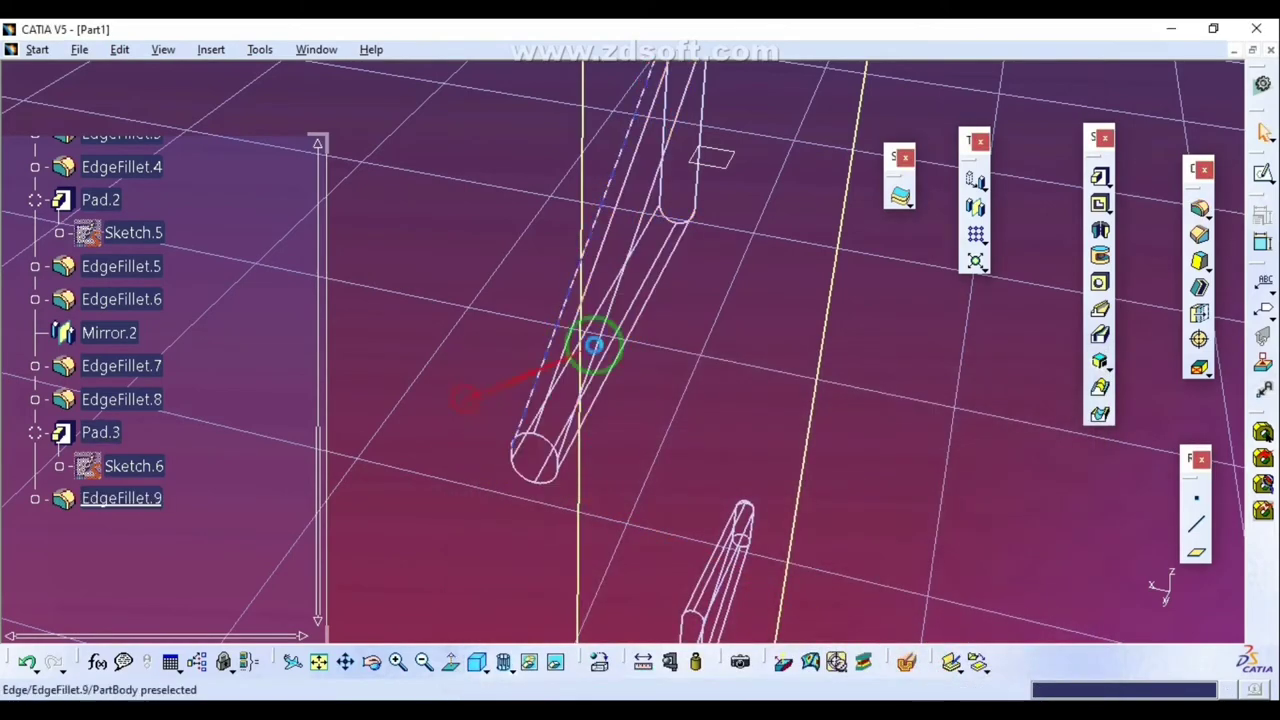
Step: Restore shading with edges and round the outer end face of the upper fin with a 30 mm edge fillet
click(531, 663)
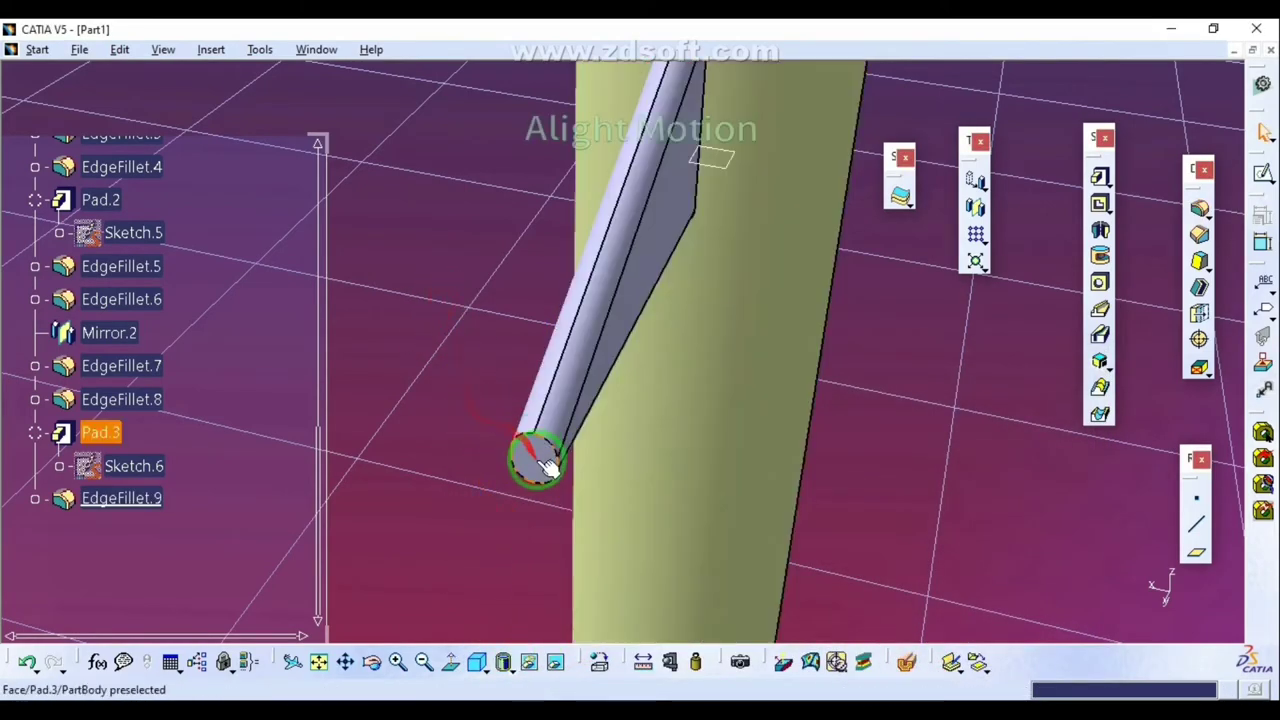
click(540, 460)
mouse_move(423, 394)
middle_down()
mouse_move(397, 374)
mouse_move(549, 303)
mouse_move(656, 178)
mouse_move(526, 354)
mouse_move(523, 243)
middle_up()
click(451, 666)
click(1099, 205)
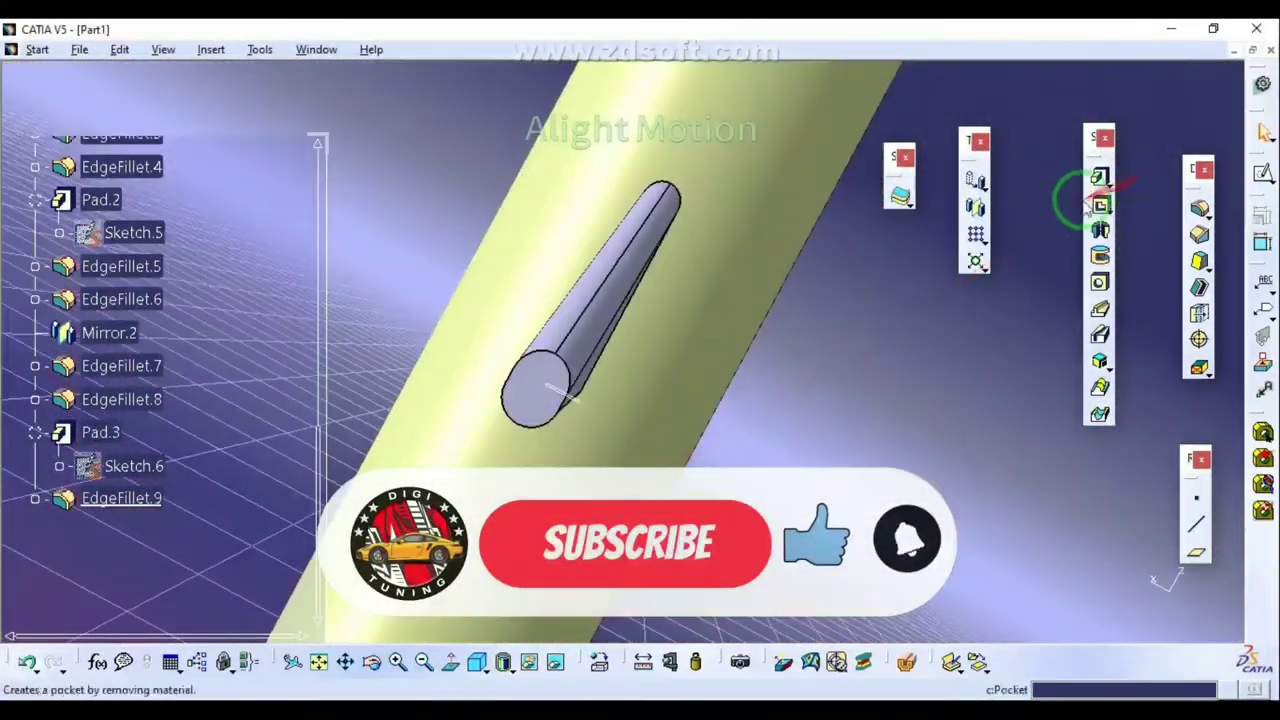
click(553, 363)
click(319, 661)
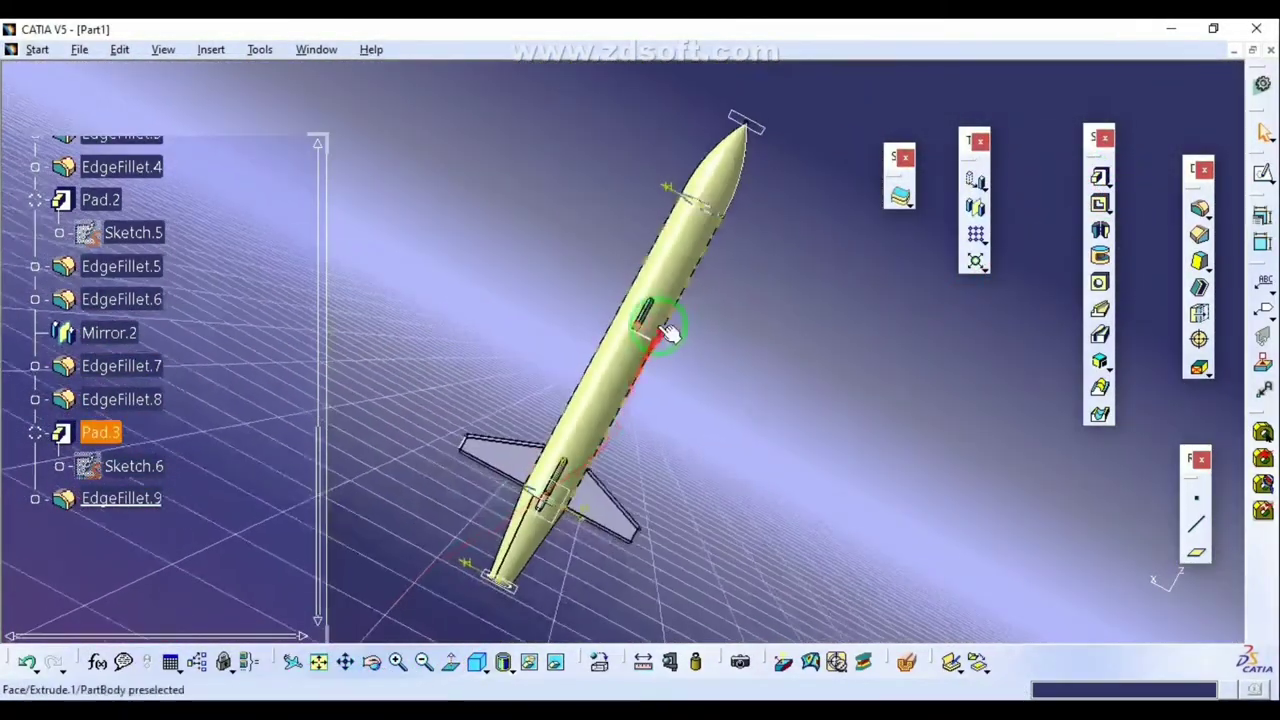
middle_drag(666, 326, 423, 329)
click(1204, 208)
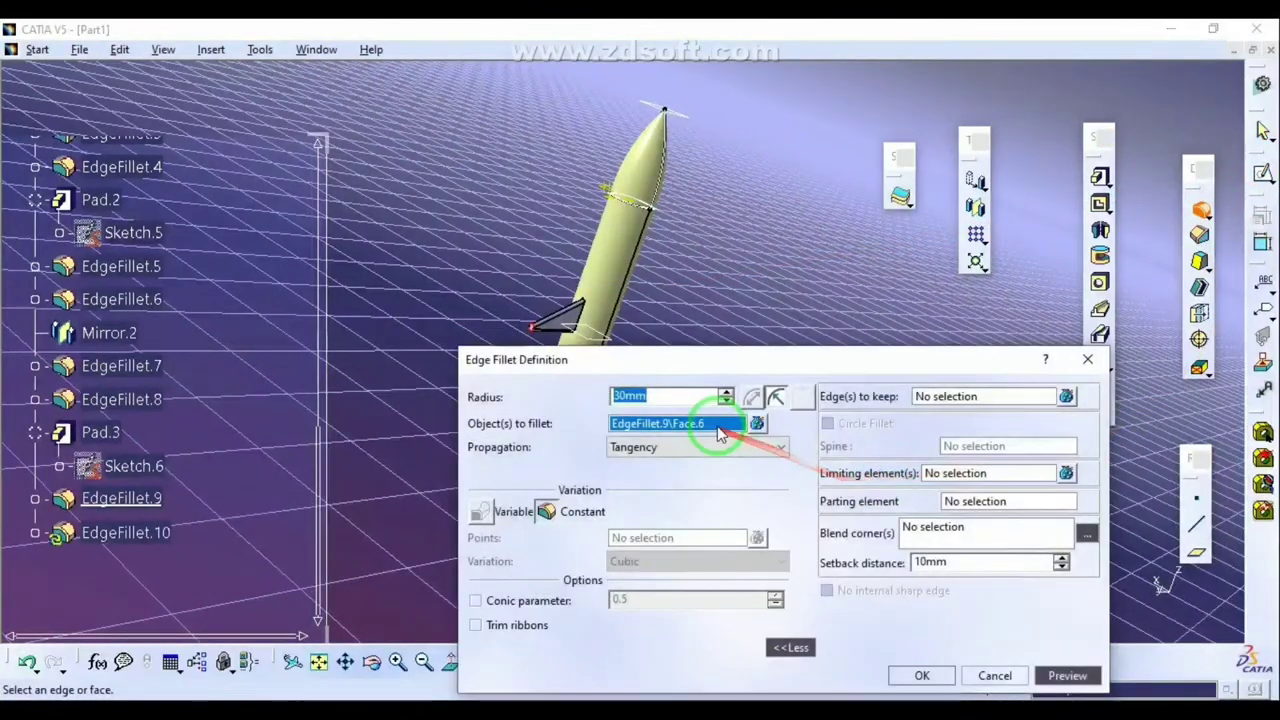
key(Return)
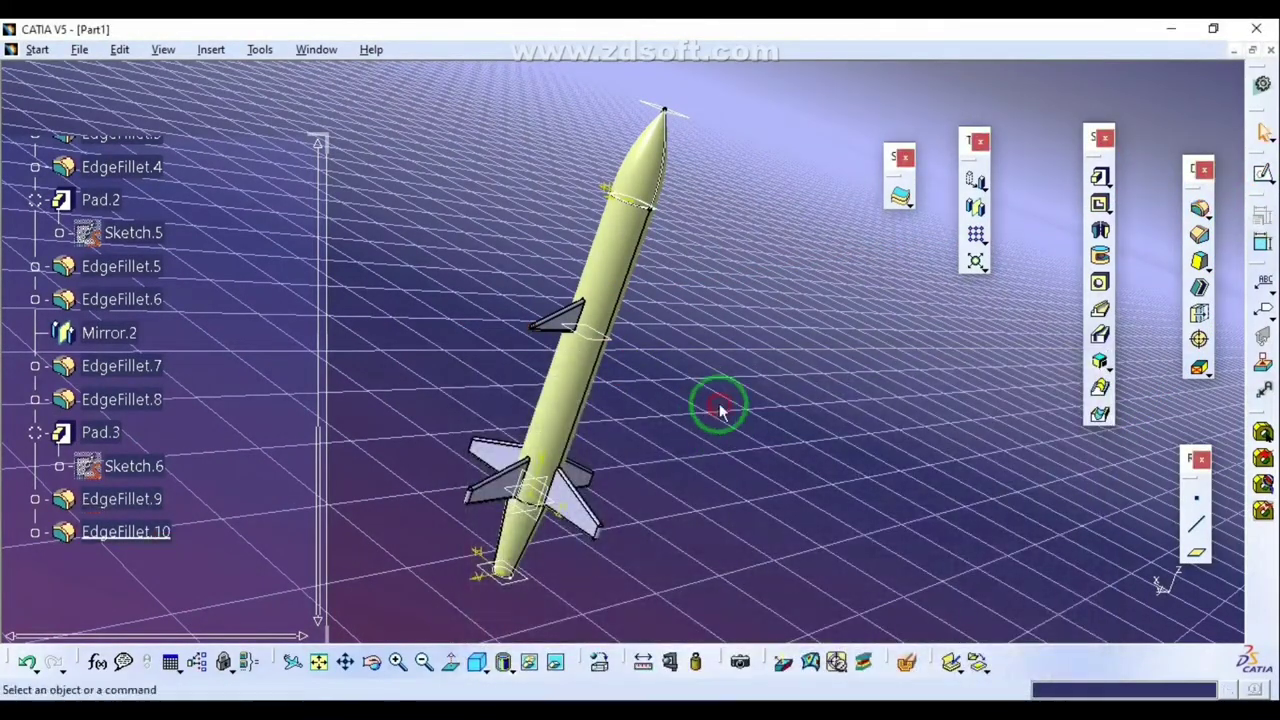
Step: Mirror the upper fin pad about the zx plane to the opposite side of the cylinder
middle_drag(720, 411, 500, 300)
scroll(476, 420, down, 1)
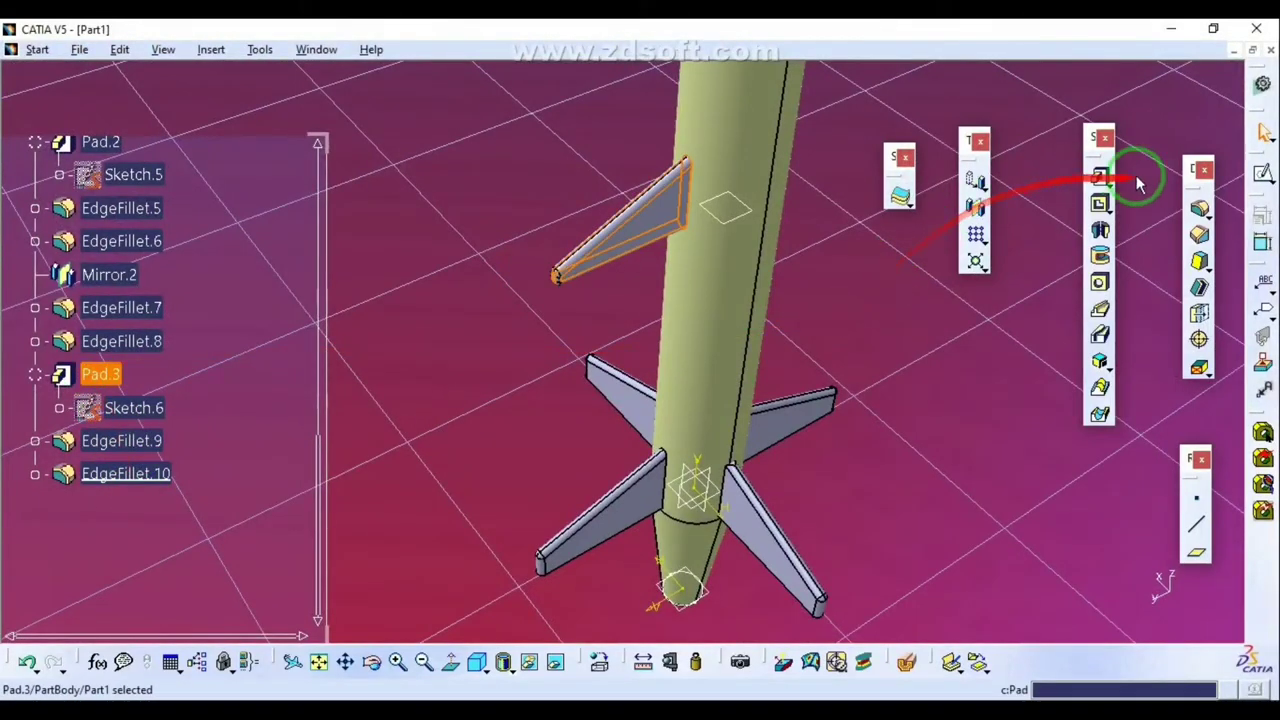
click(975, 205)
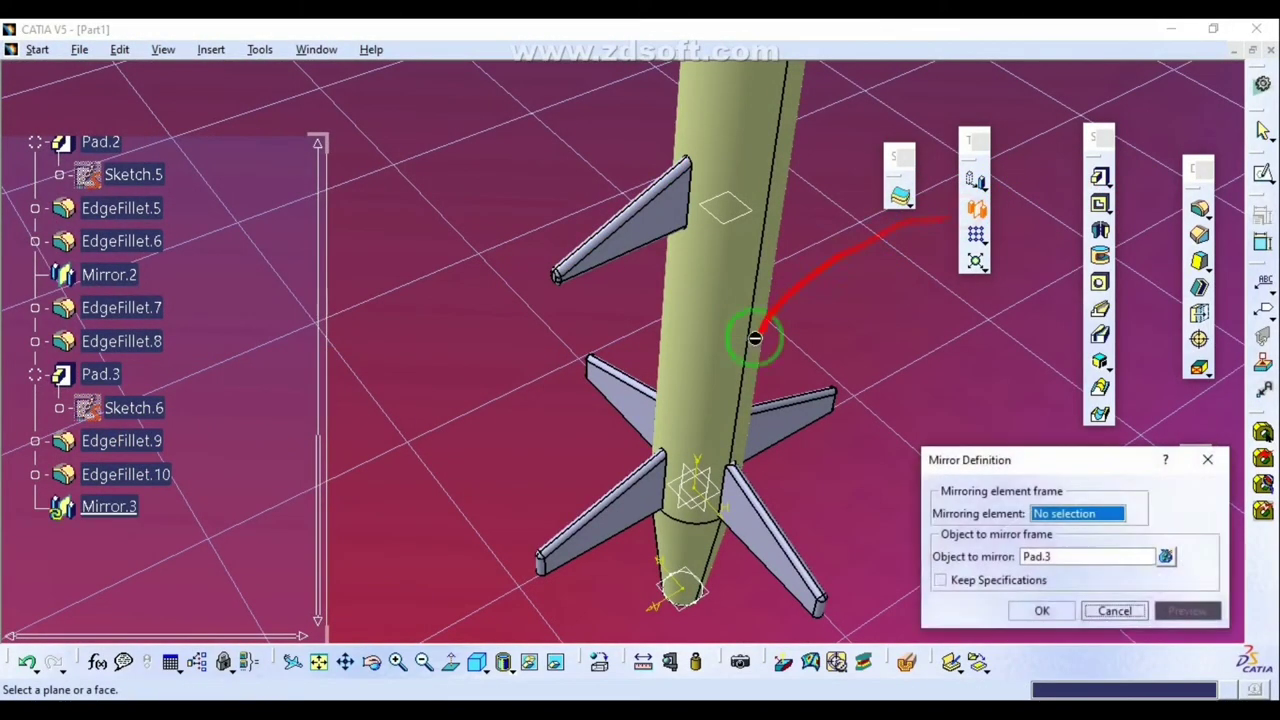
click(720, 487)
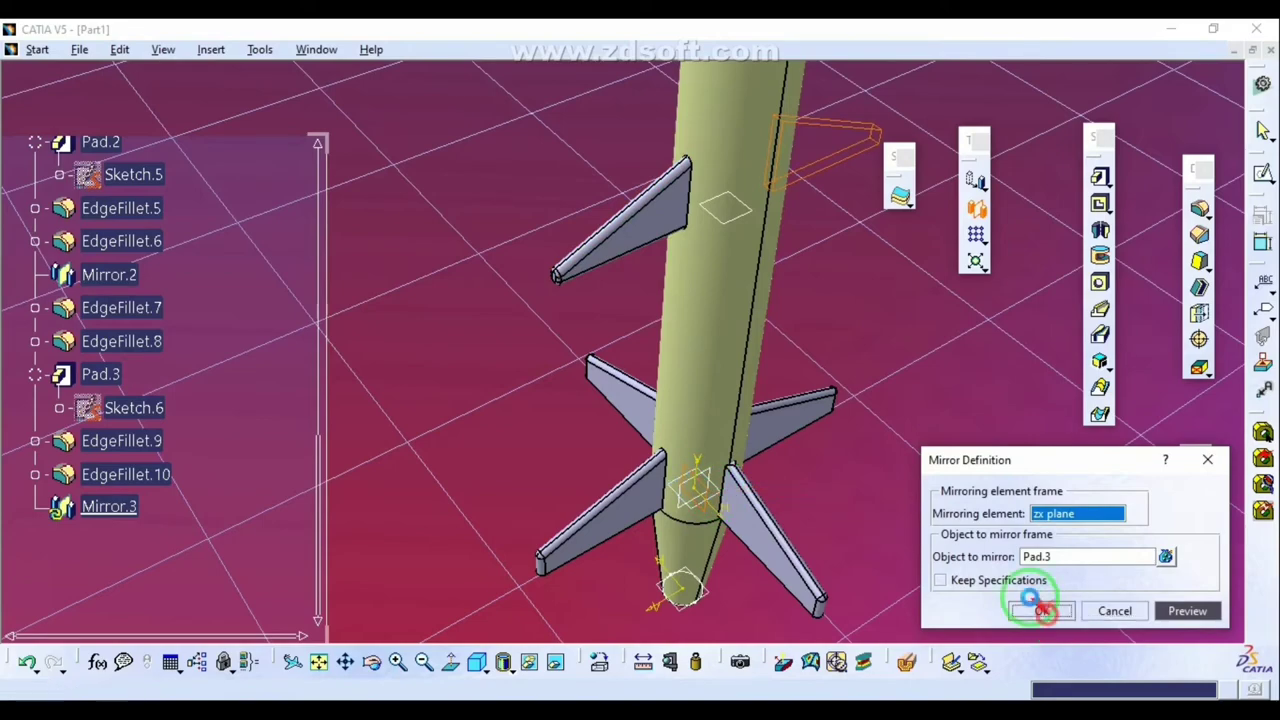
click(1040, 610)
Step: Try to apply a 30 mm edge fillet to the mirrored upper fin's edges in wireframe, and restore shading with edges
middle_drag(771, 400, 628, 605)
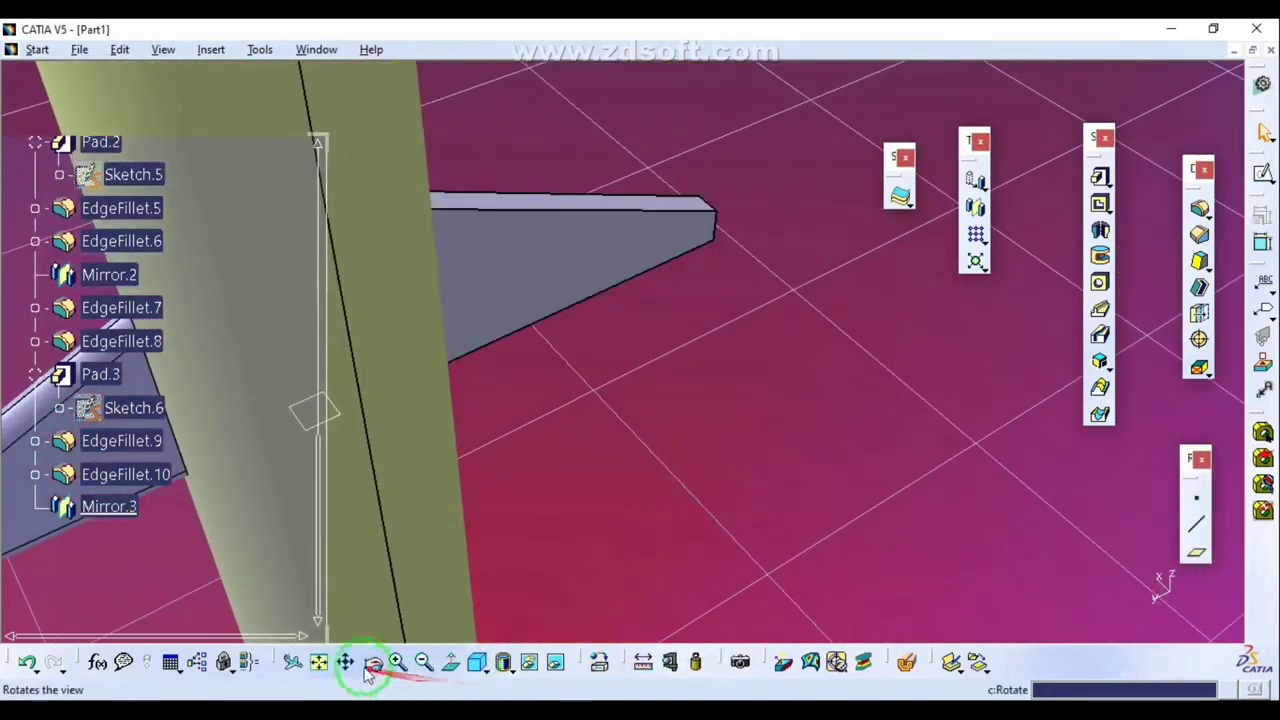
click(507, 673)
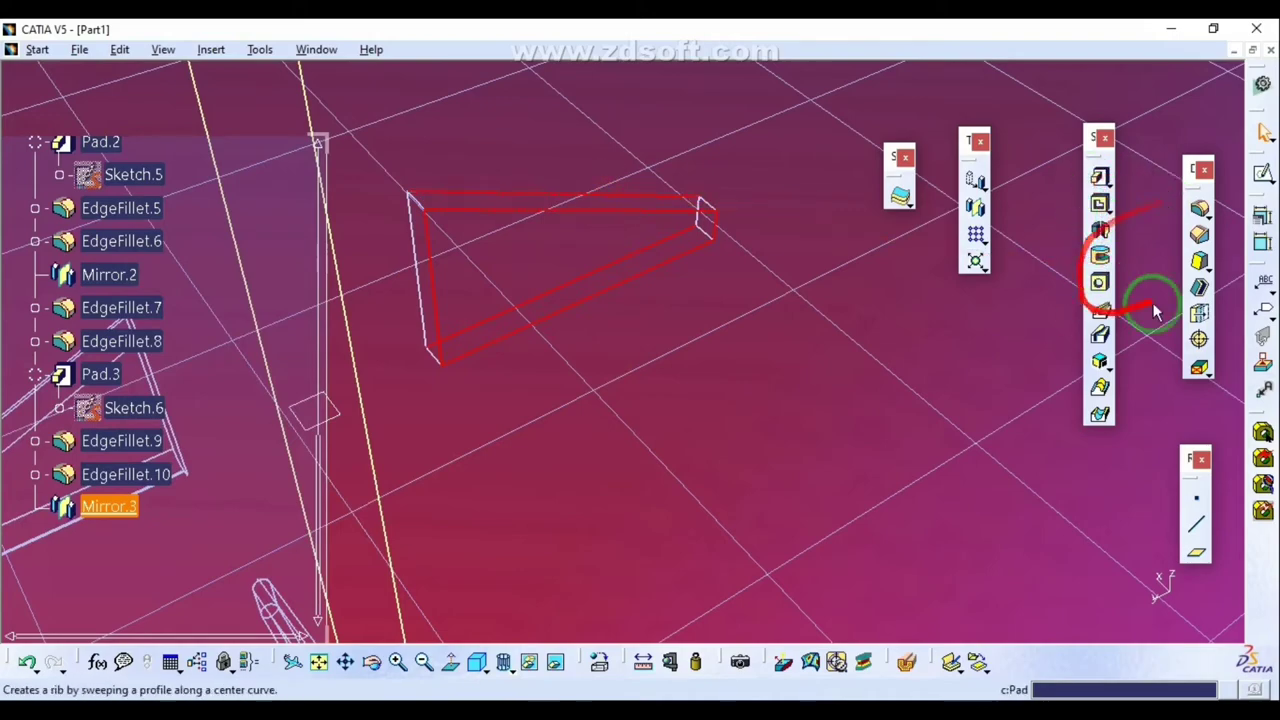
key(Return)
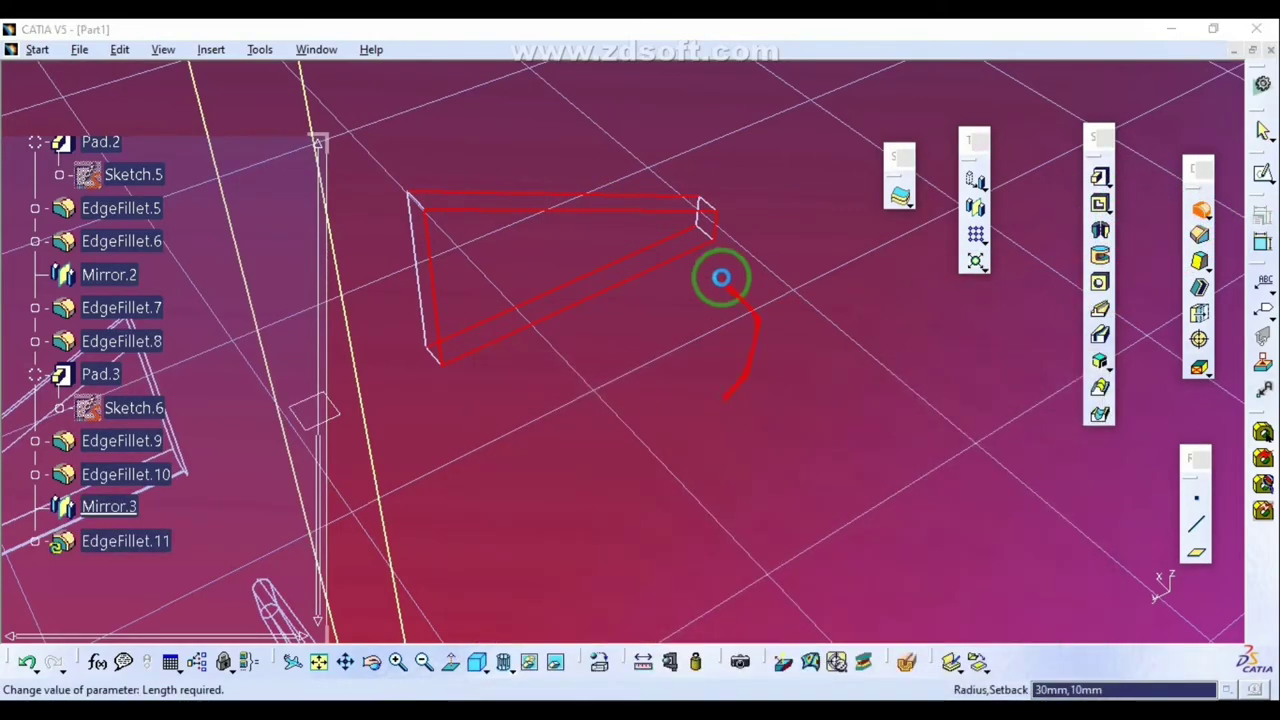
click(1172, 609)
mouse_move(793, 246)
middle_down()
mouse_move(511, 263)
mouse_move(891, 363)
mouse_move(830, 430)
middle_up()
click(509, 668)
click(524, 580)
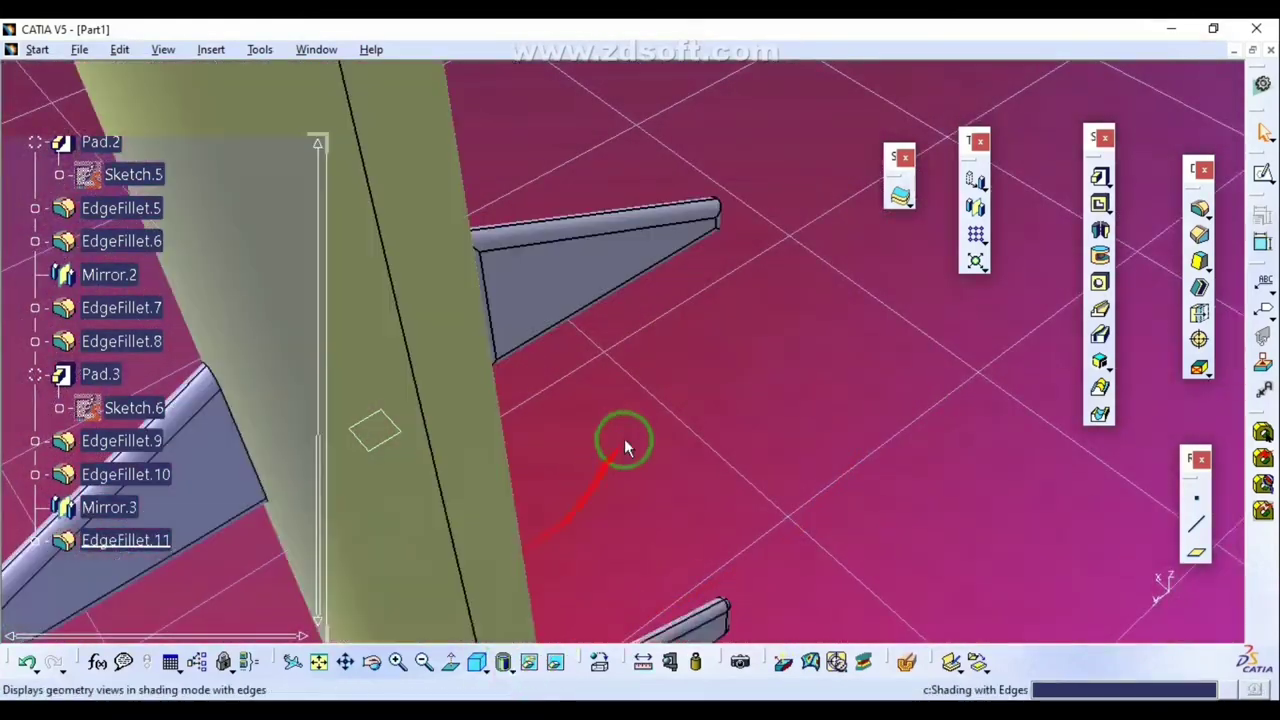
Step: Check the new edge fillet's definition on the mirrored upper fin, cancel without changes and undo the fillet
mouse_move(620, 437)
middle_down()
mouse_move(766, 294)
mouse_move(483, 371)
middle_up()
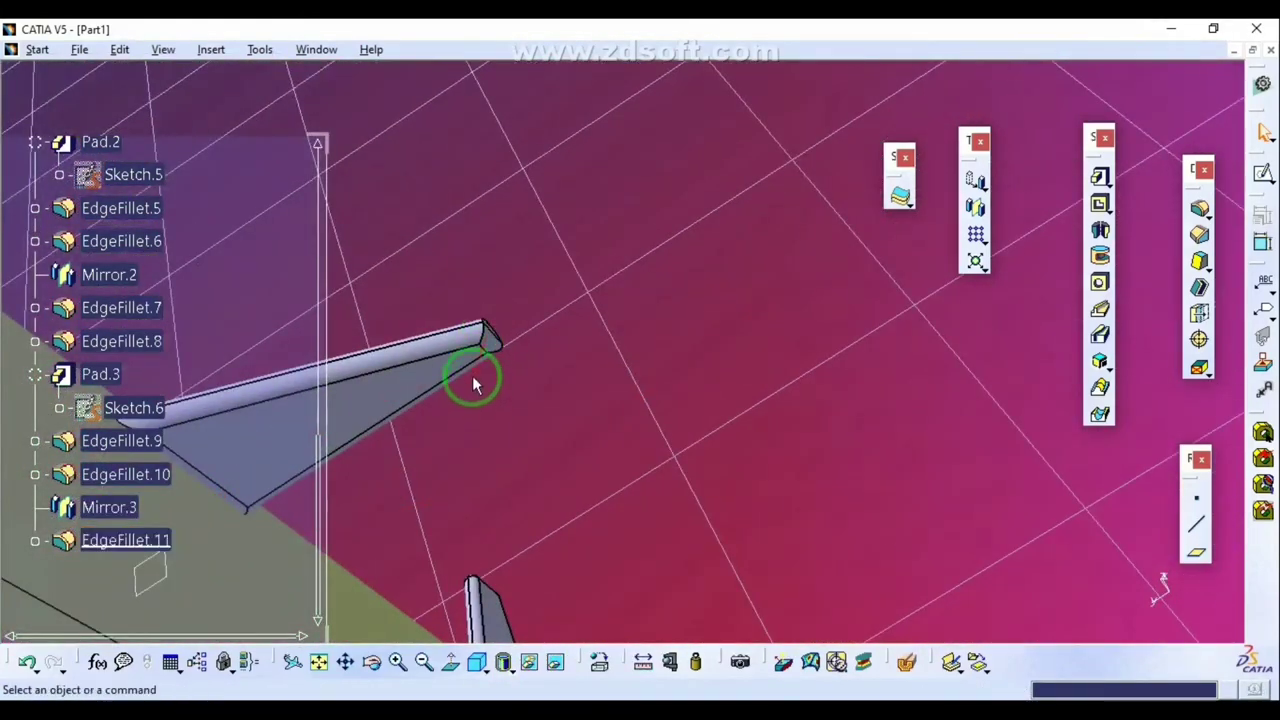
double_click(462, 336)
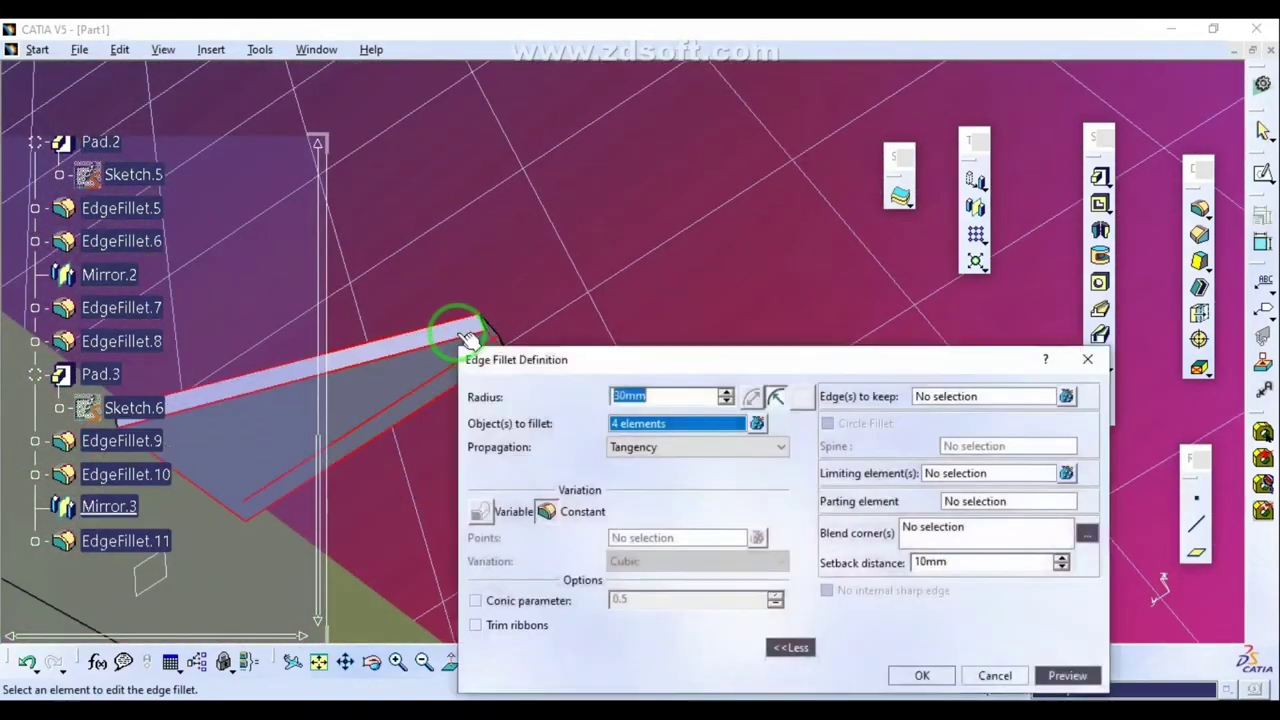
click(987, 676)
mouse_move(486, 329)
middle_down()
mouse_move(617, 337)
mouse_move(488, 333)
middle_up()
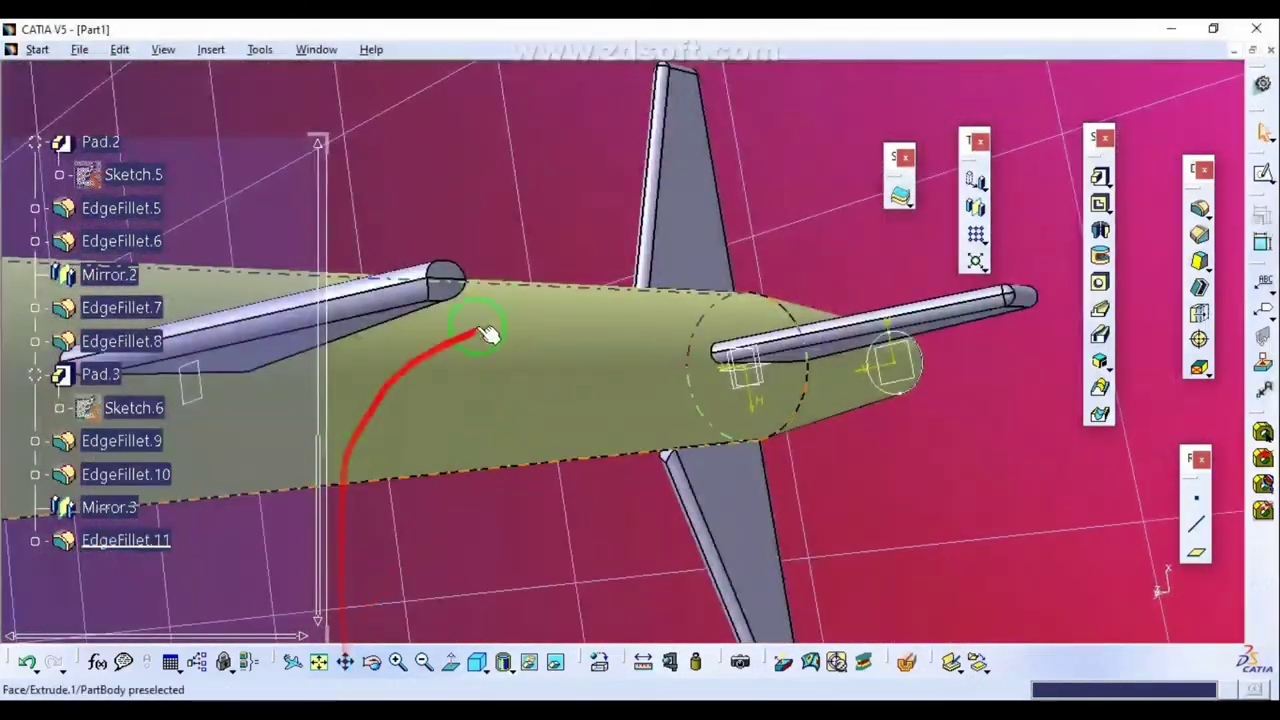
middle_drag(483, 383, 520, 290)
key(ctrl+z)
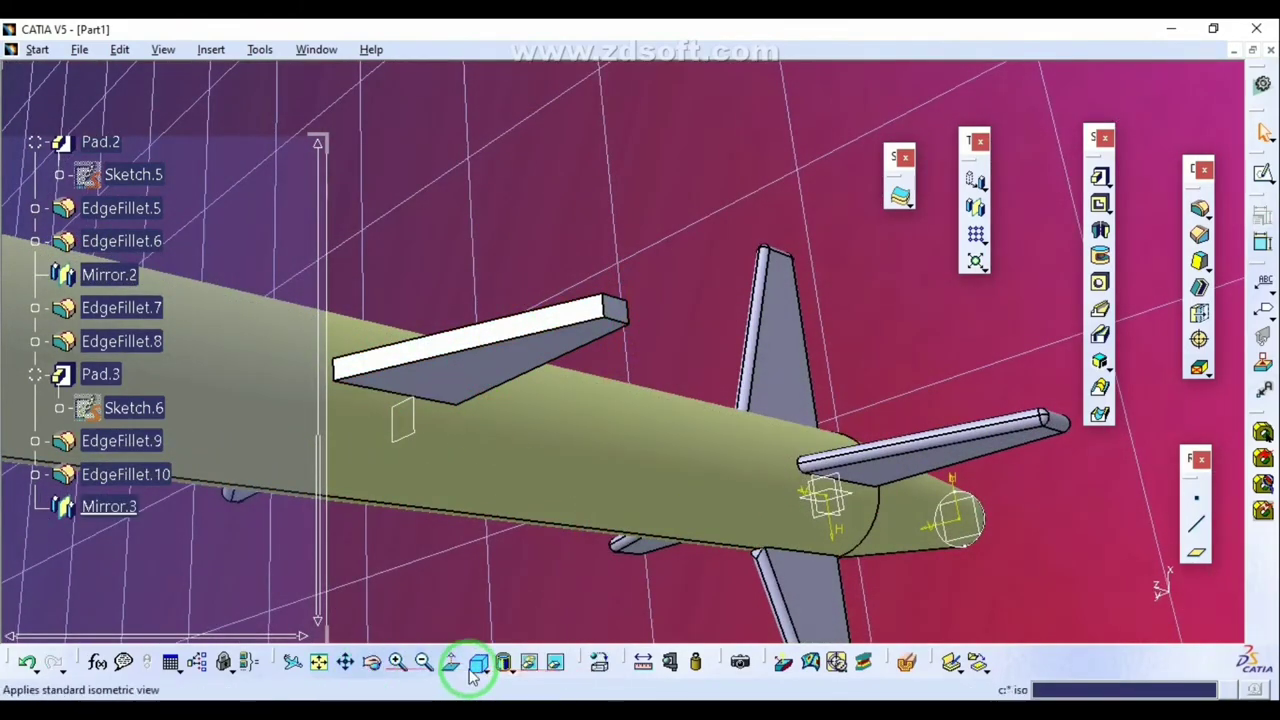
Step: Round the long edges of the mirrored upper fin with an edge fillet in wireframe, and restore shading with edges
click(514, 673)
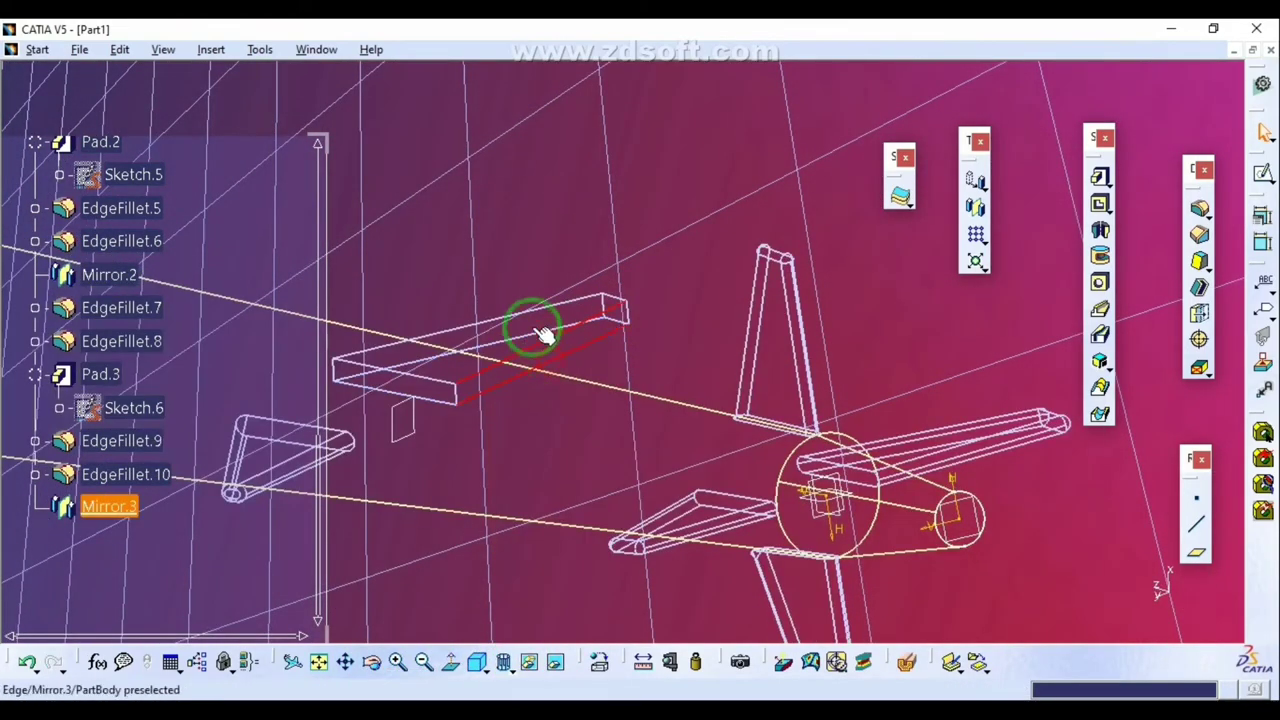
click(458, 665)
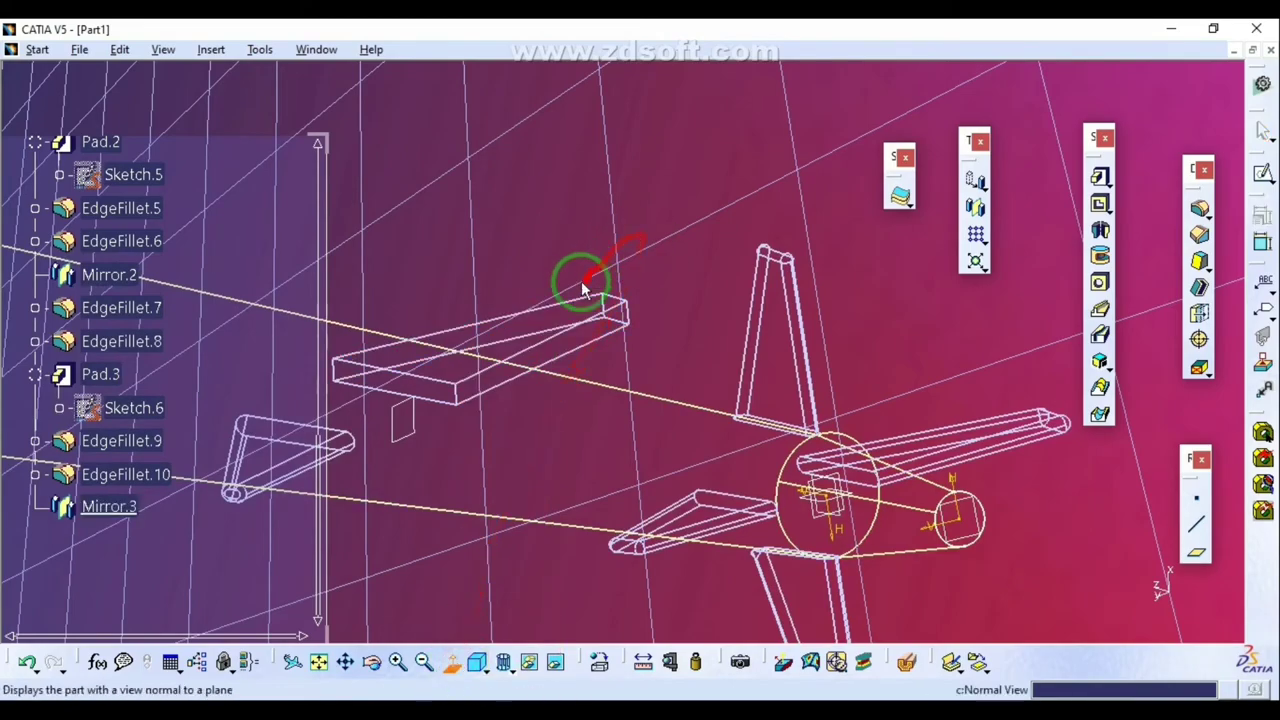
click(583, 305)
middle_drag(686, 394, 735, 358)
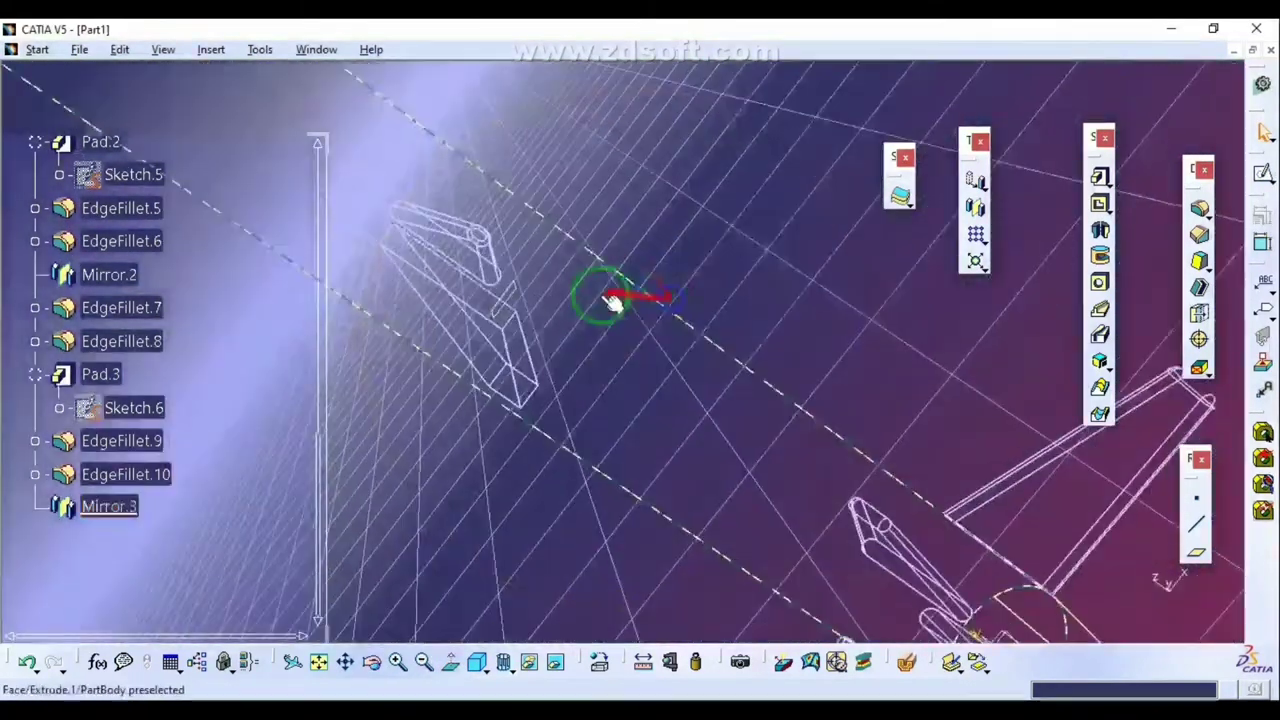
click(506, 340)
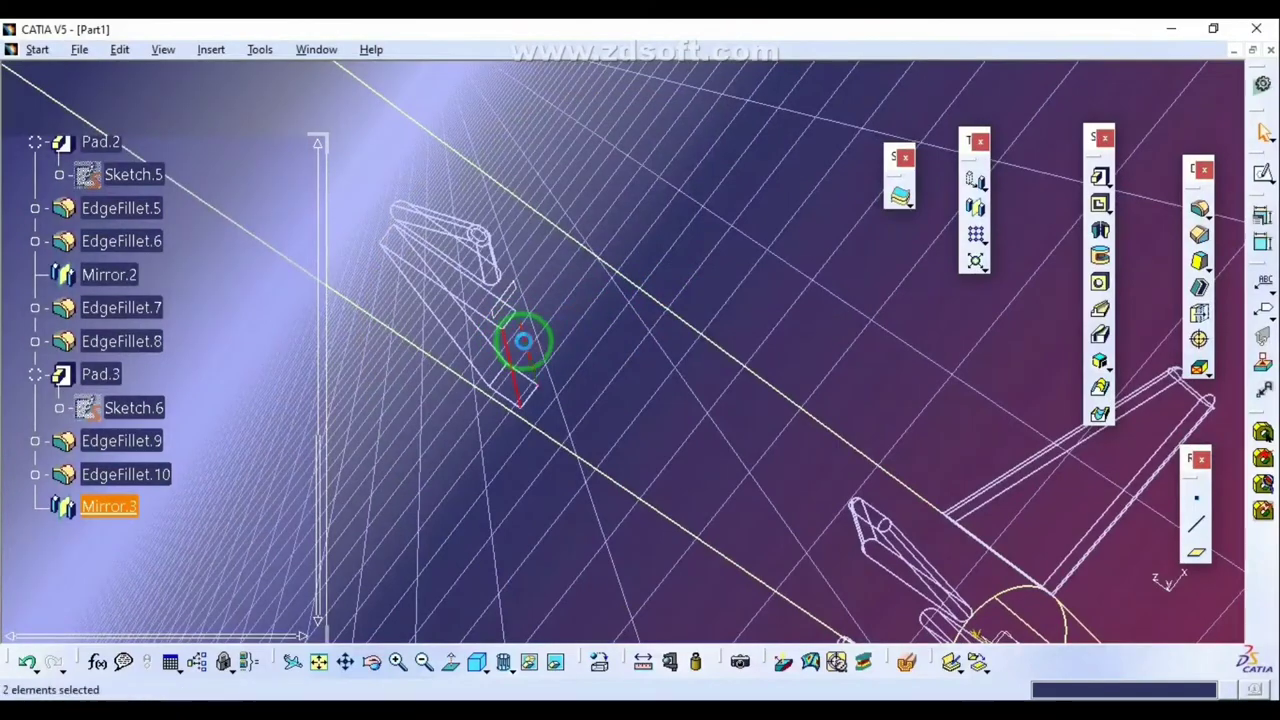
click(1199, 208)
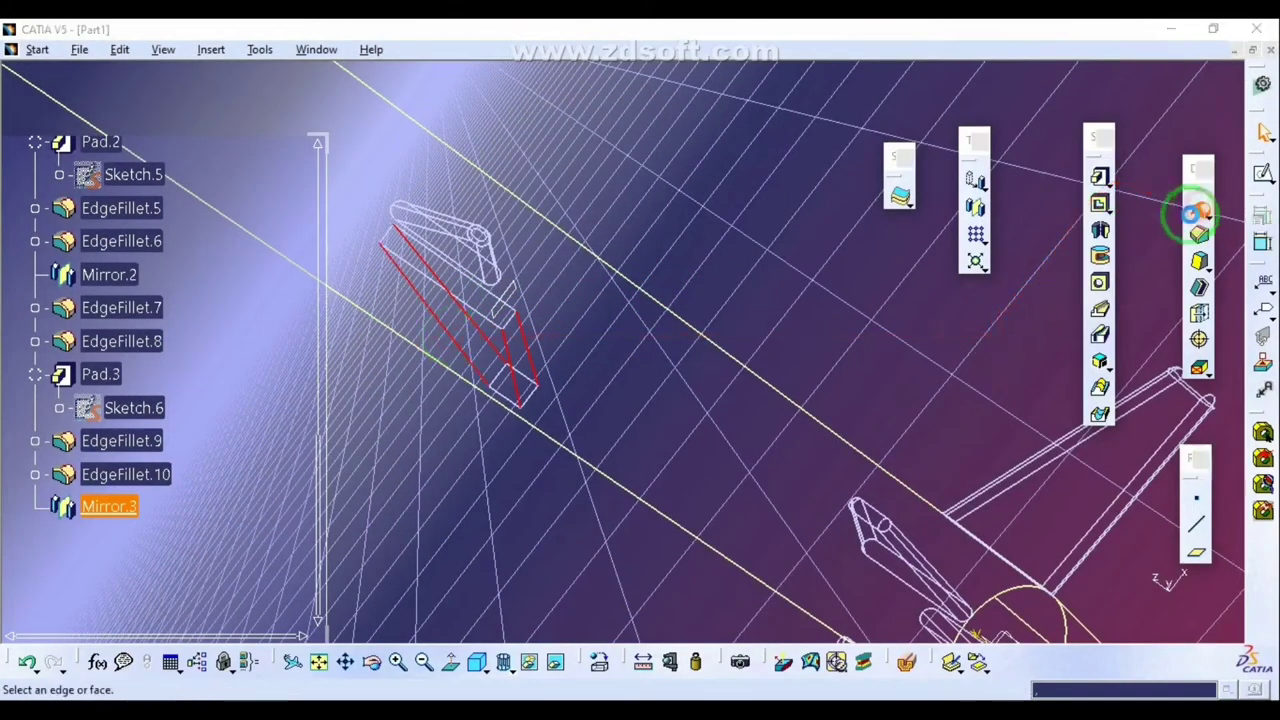
key(Return)
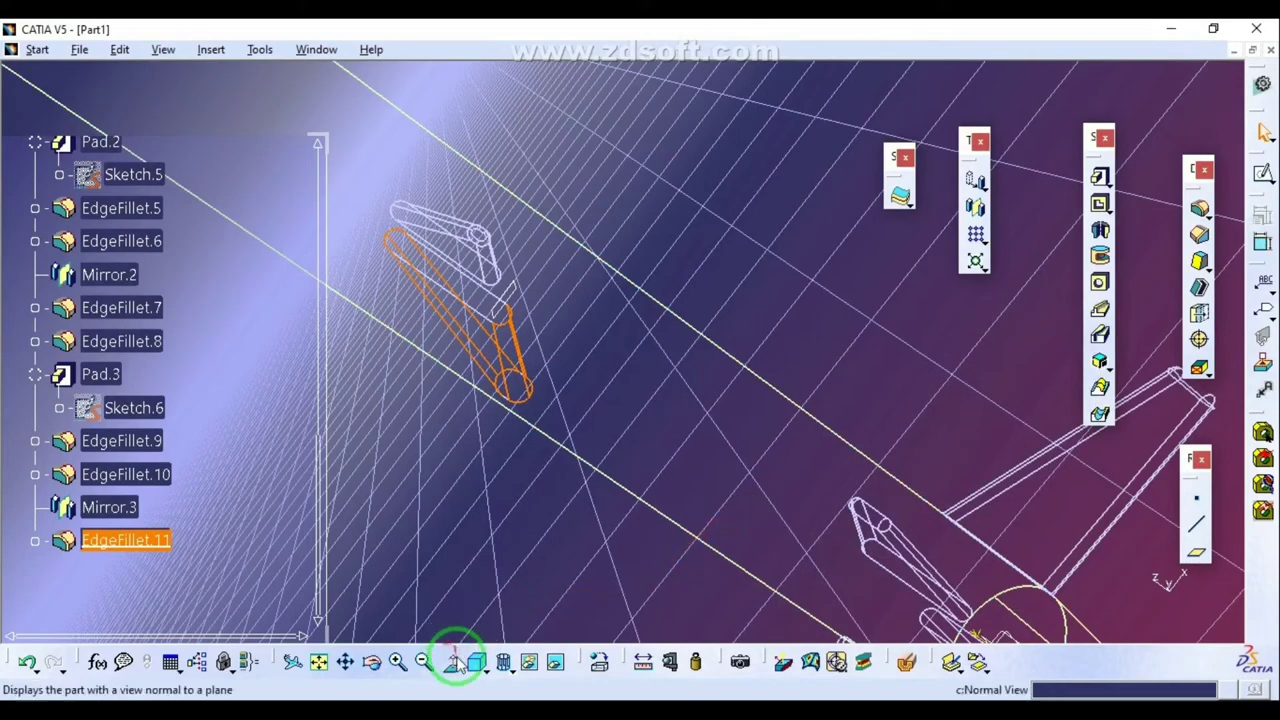
click(513, 677)
click(528, 563)
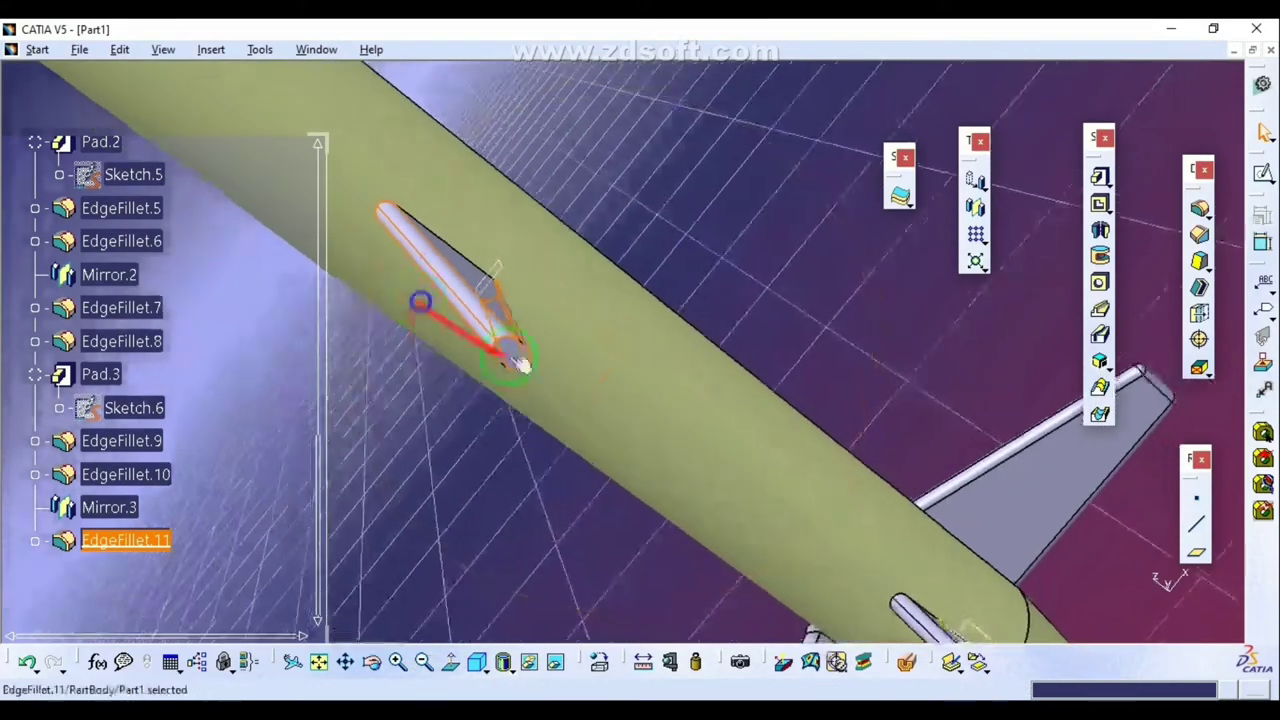
Step: Round the outer end face of the mirrored upper fin with a 30 mm edge fillet using tangency propagation
click(962, 634)
click(451, 666)
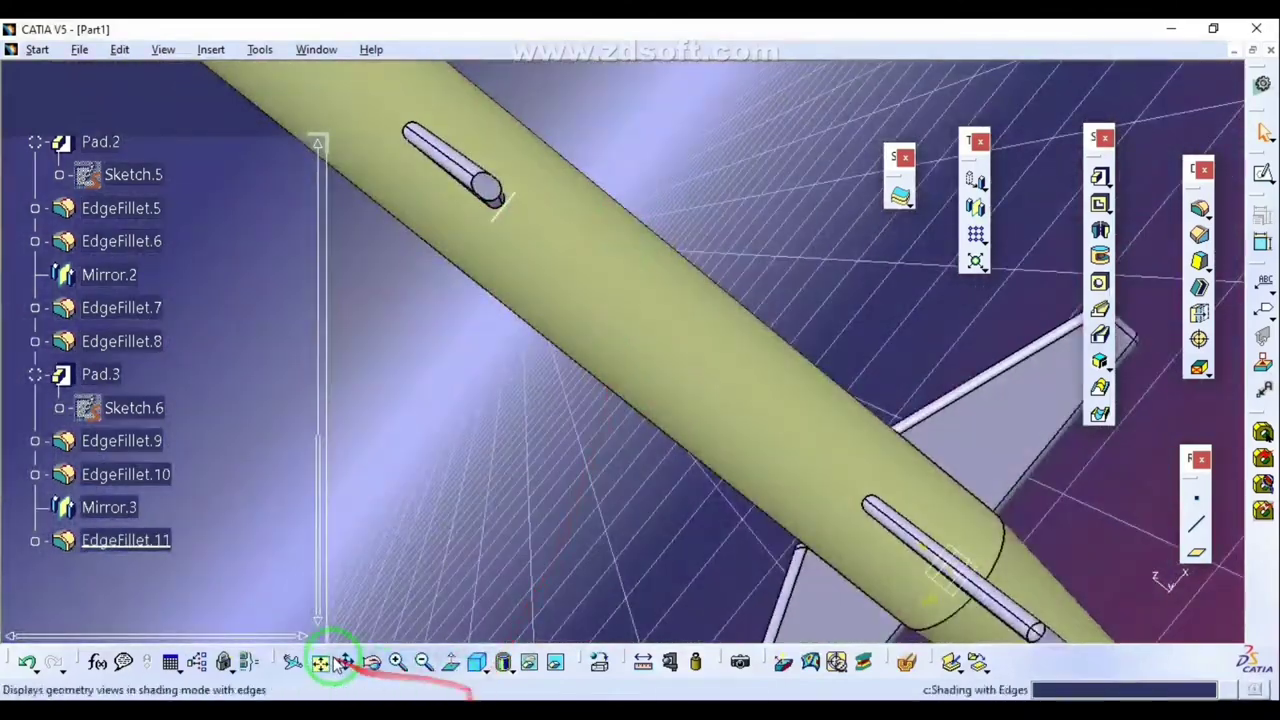
click(321, 663)
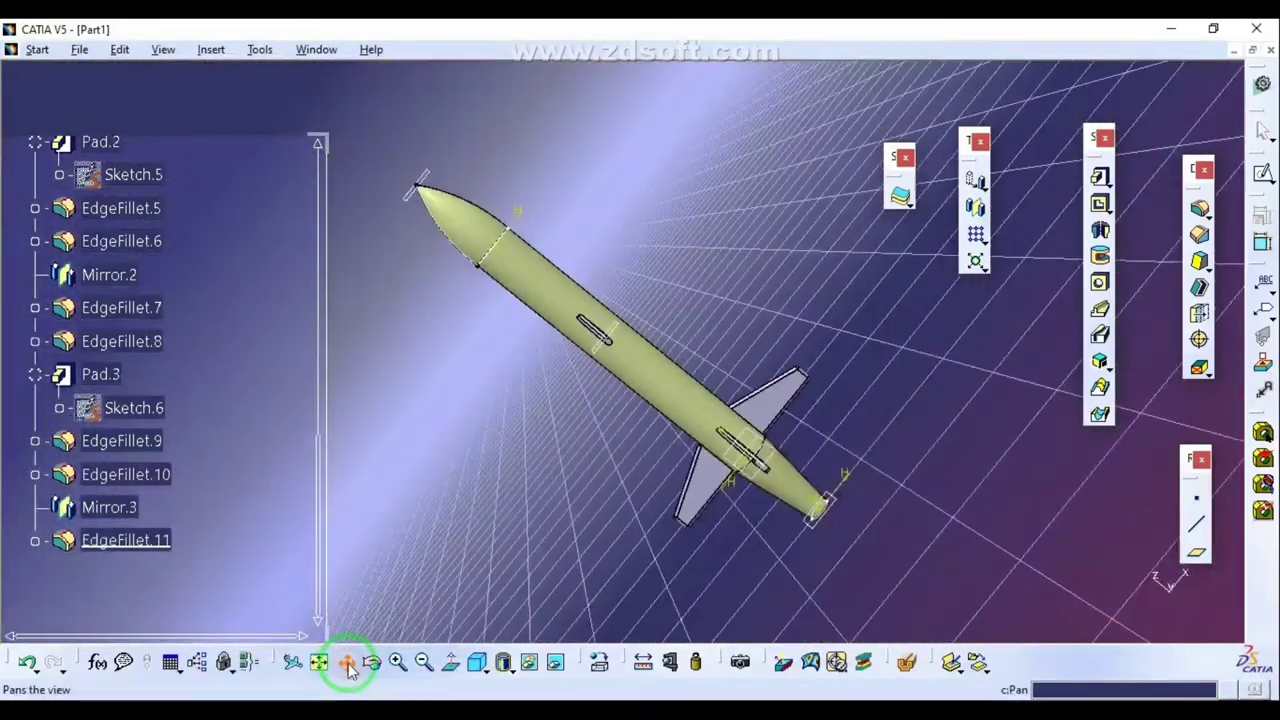
middle_drag(410, 348, 589, 337)
middle_drag(468, 398, 515, 410)
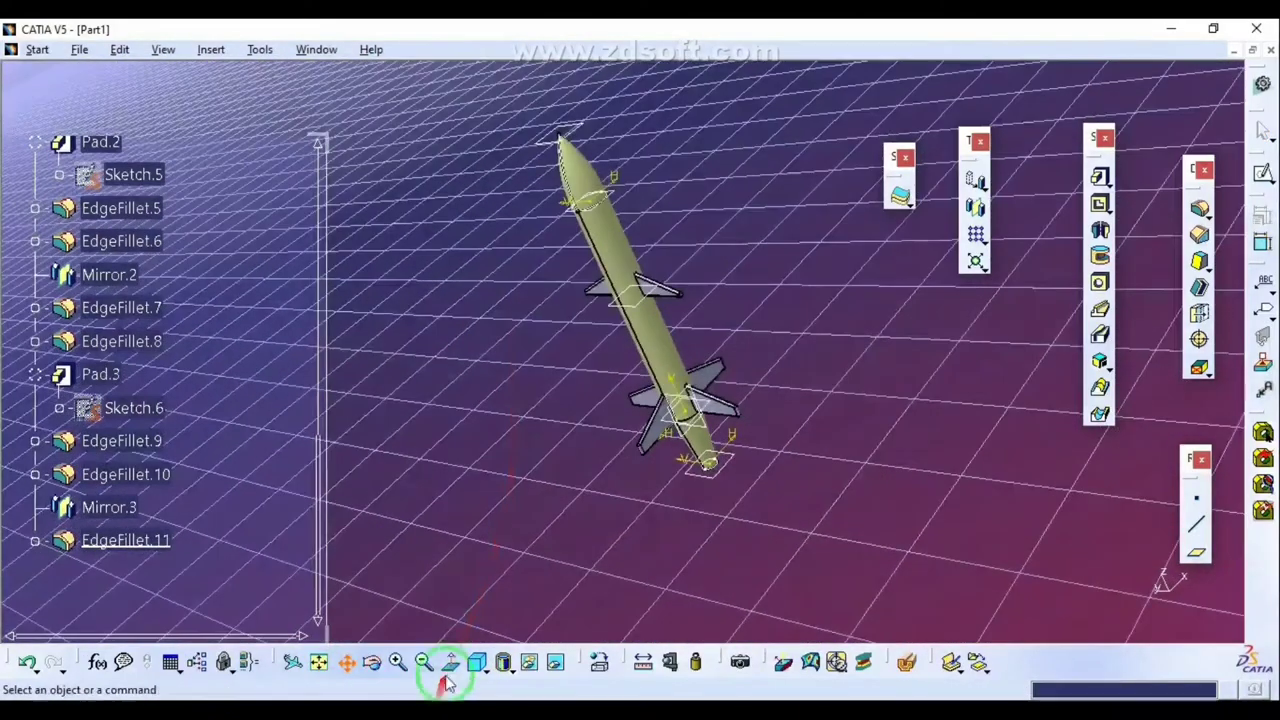
click(758, 429)
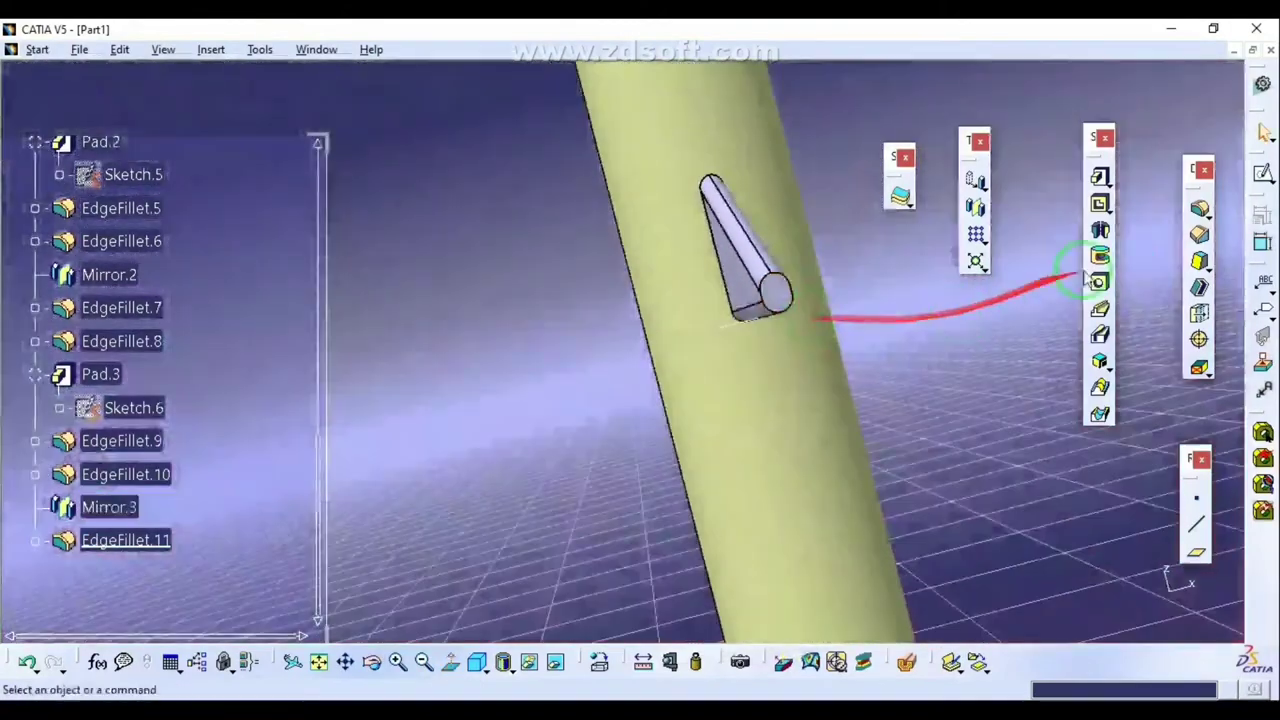
click(770, 288)
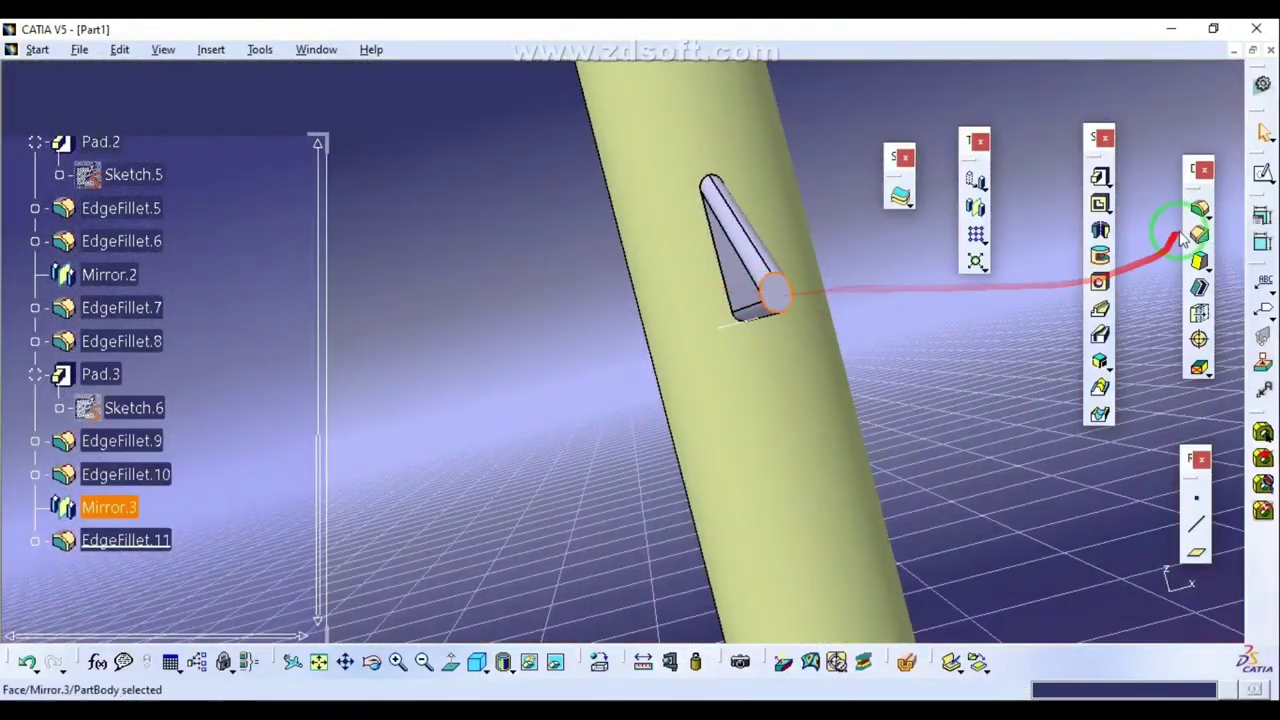
click(1207, 215)
click(1210, 222)
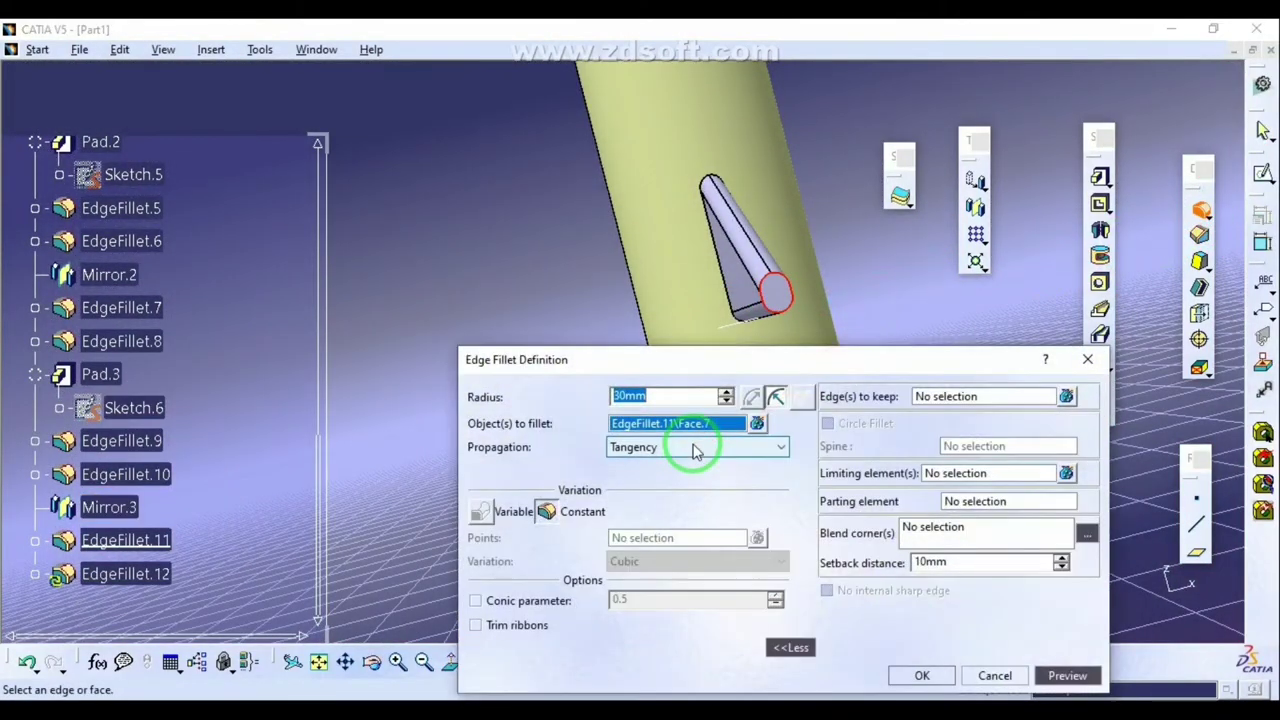
key(Return)
Step: Open a sketch on the zx plane and cut the part by the sketch plane beside the upper fins
click(427, 443)
middle_drag(562, 290, 752, 495)
middle_drag(704, 407, 645, 590)
scroll(681, 588, down, 1)
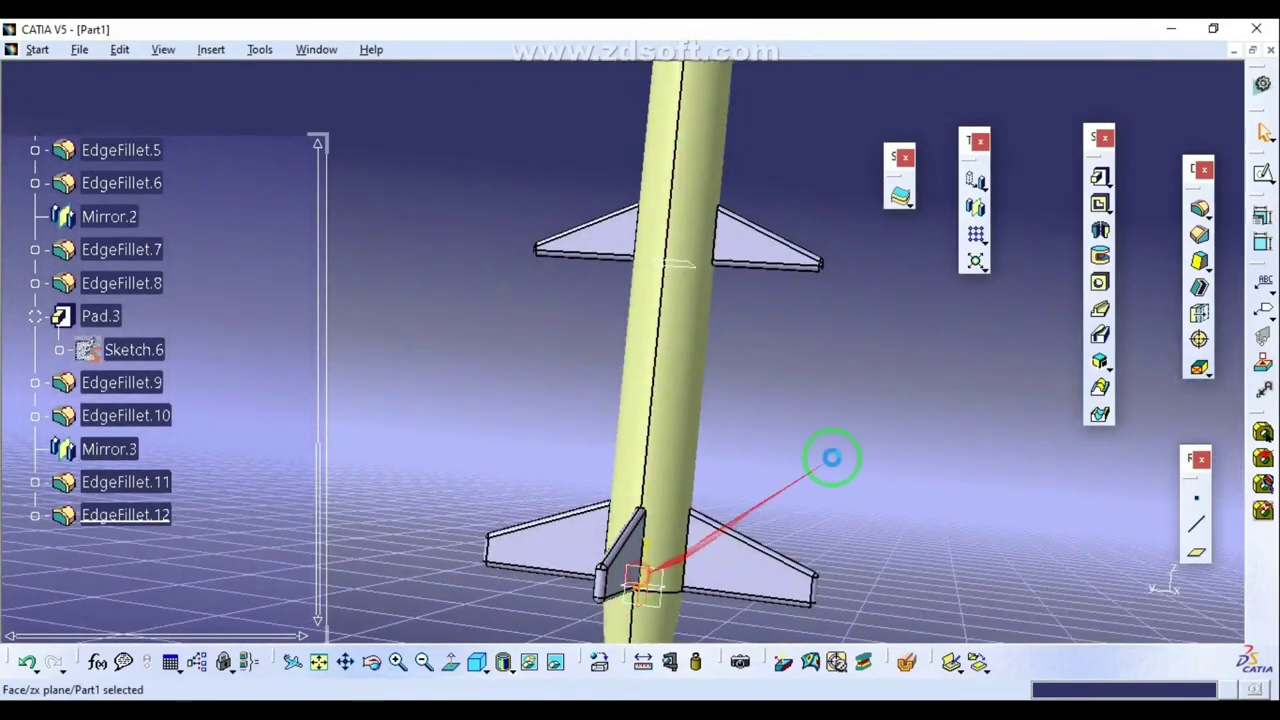
click(1262, 178)
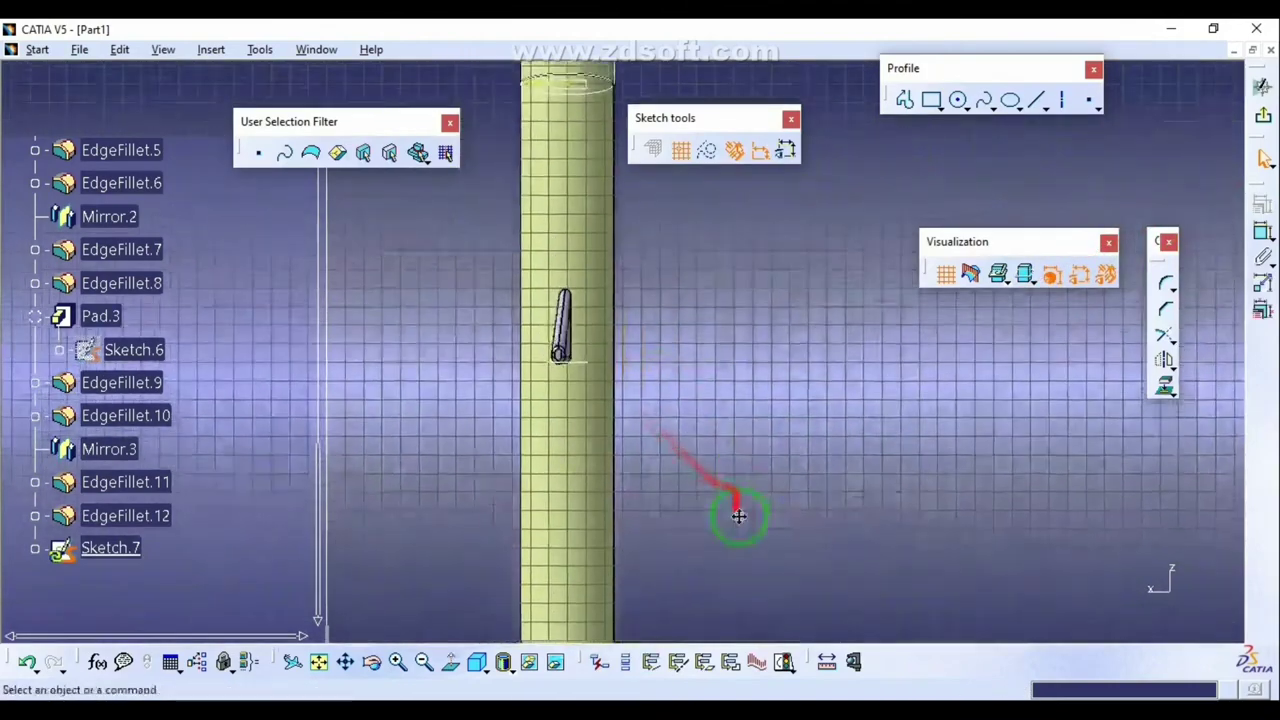
click(973, 275)
mouse_move(783, 329)
middle_down()
mouse_move(823, 314)
mouse_move(811, 197)
middle_up()
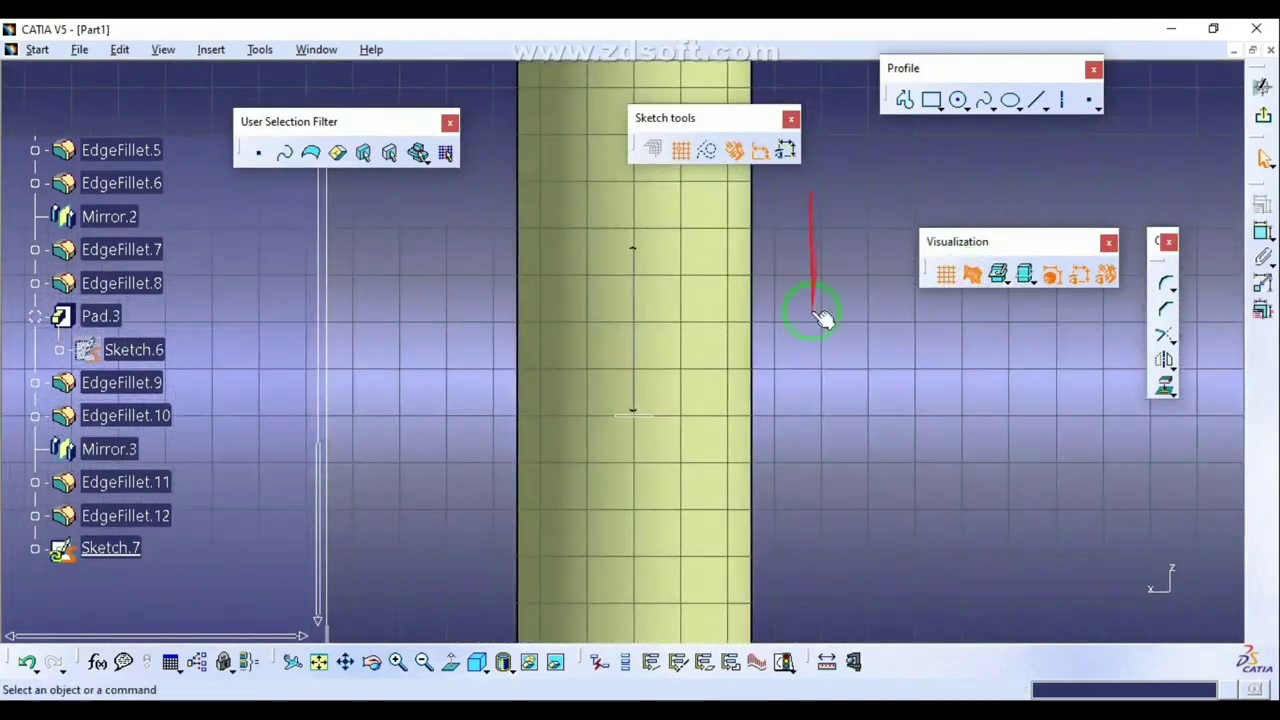
mouse_move(817, 356)
middle_down()
mouse_move(783, 322)
mouse_move(726, 345)
middle_up()
Step: Sketch a closed four-sided tapered fin profile about 540 mm long on the cylinder's edge, and dimension its root edge to 380 mm
click(905, 100)
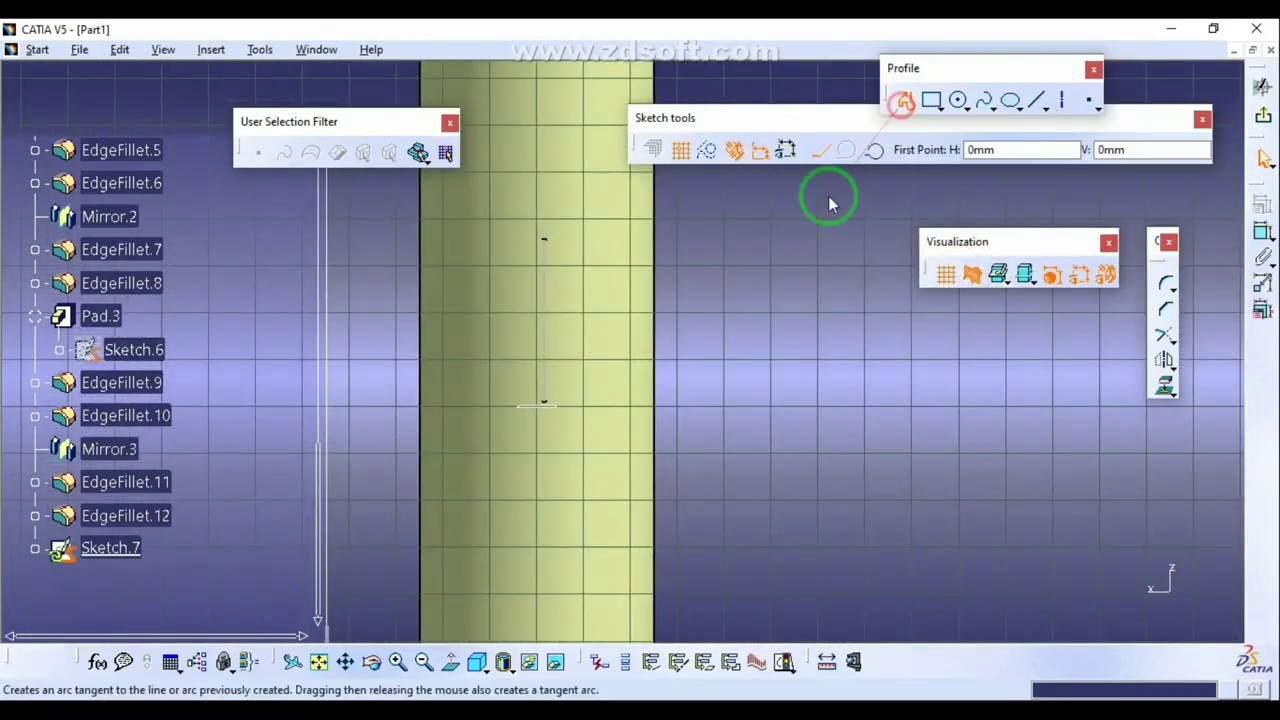
click(653, 239)
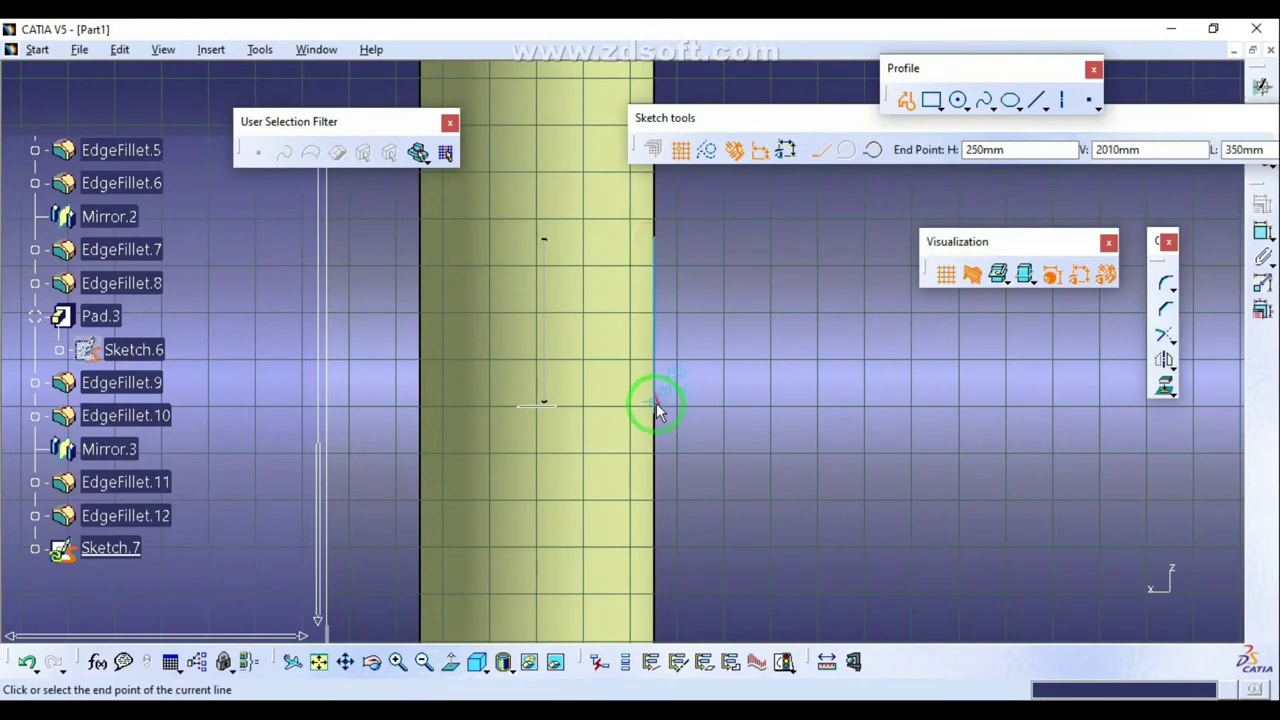
click(654, 241)
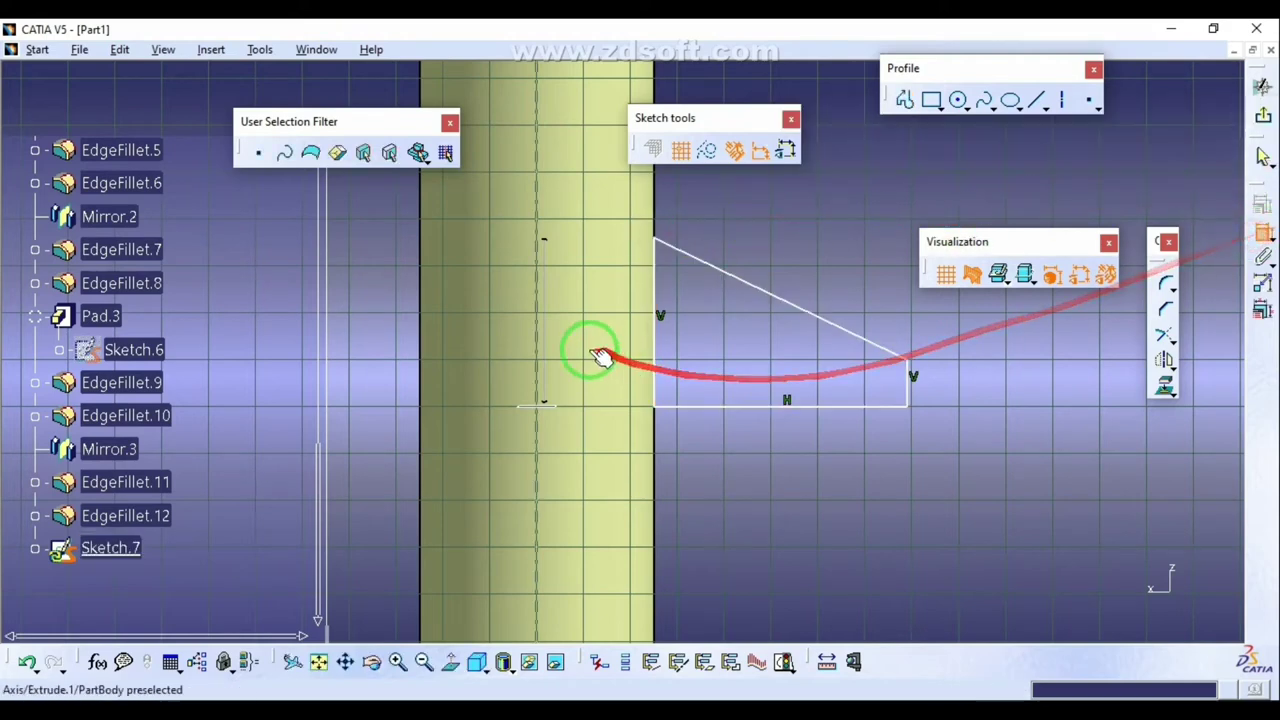
click(678, 362)
double_click(685, 356)
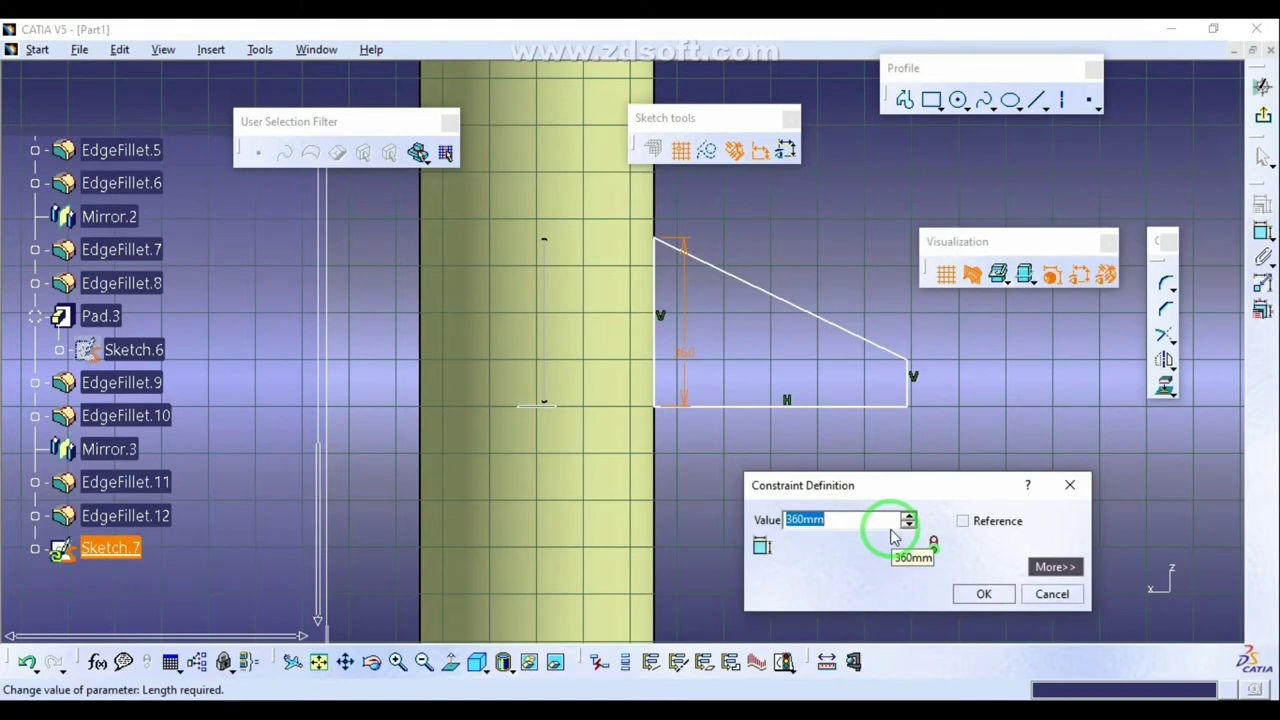
key(Return)
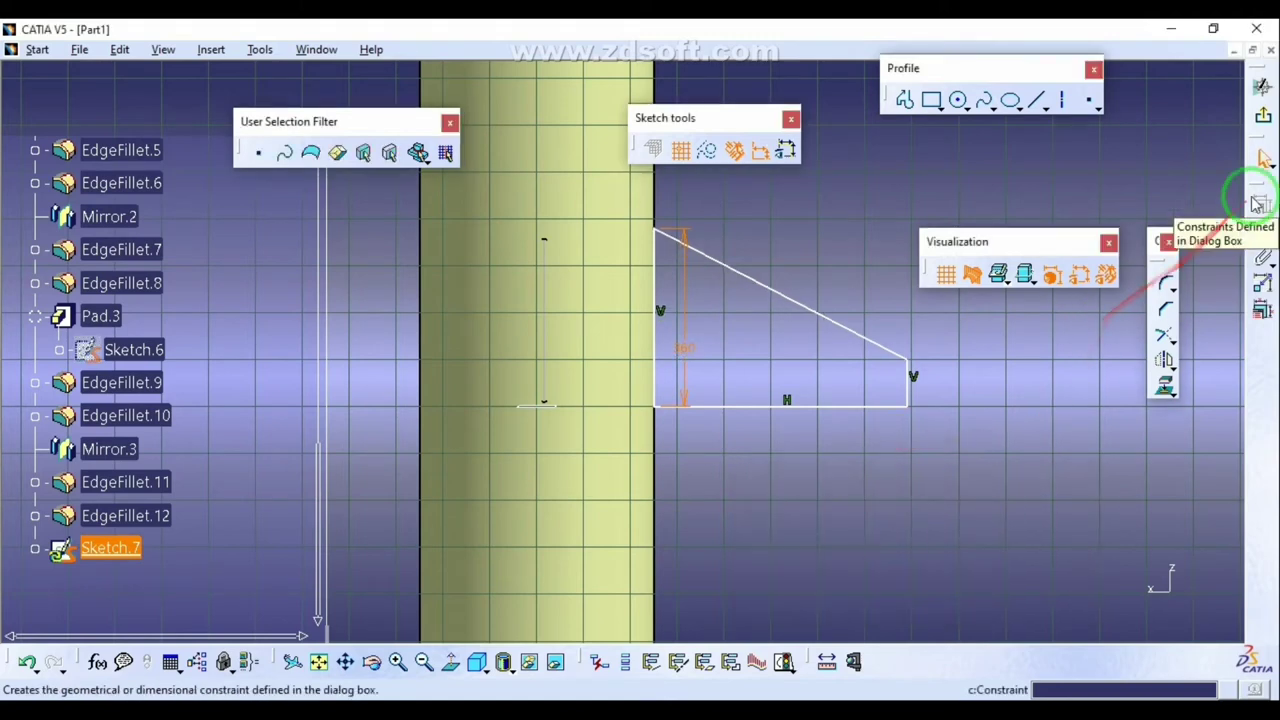
Step: Dimension the fin profile's horizontal edge to 670 mm and move the root edge back onto the cylinder's edge
click(1263, 231)
click(784, 405)
click(780, 378)
double_click(780, 374)
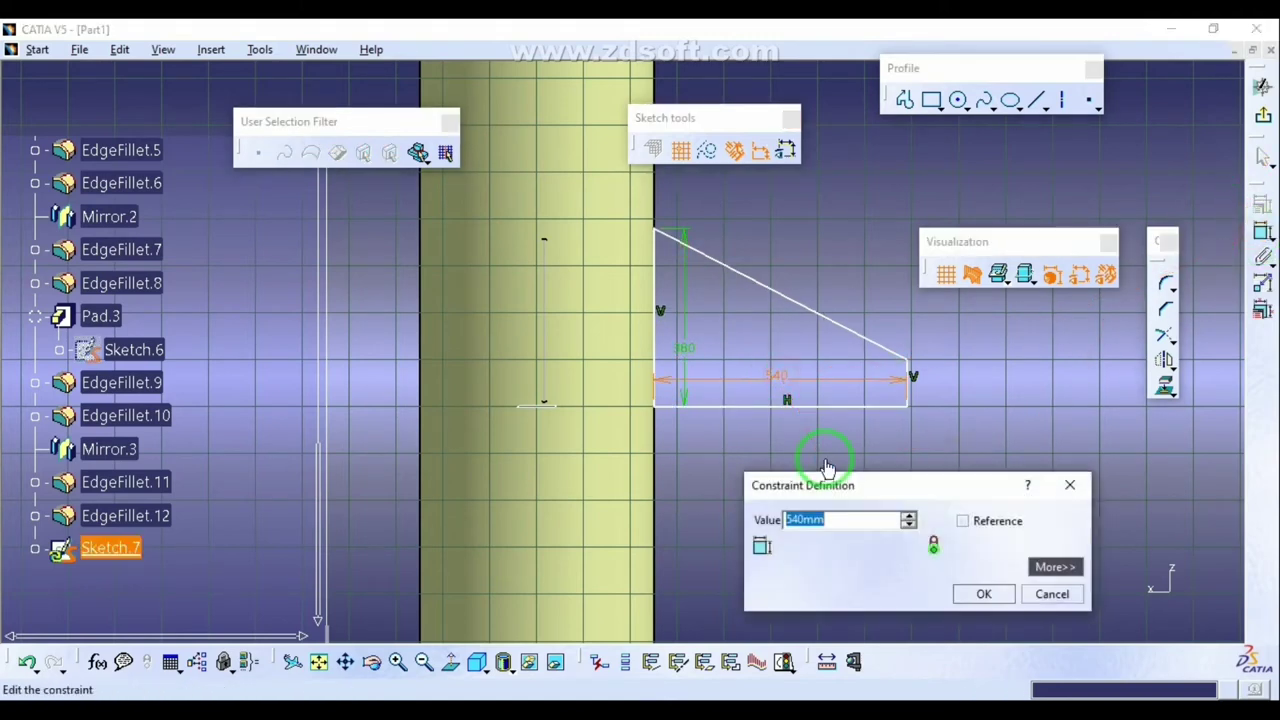
text(670)
key(Return)
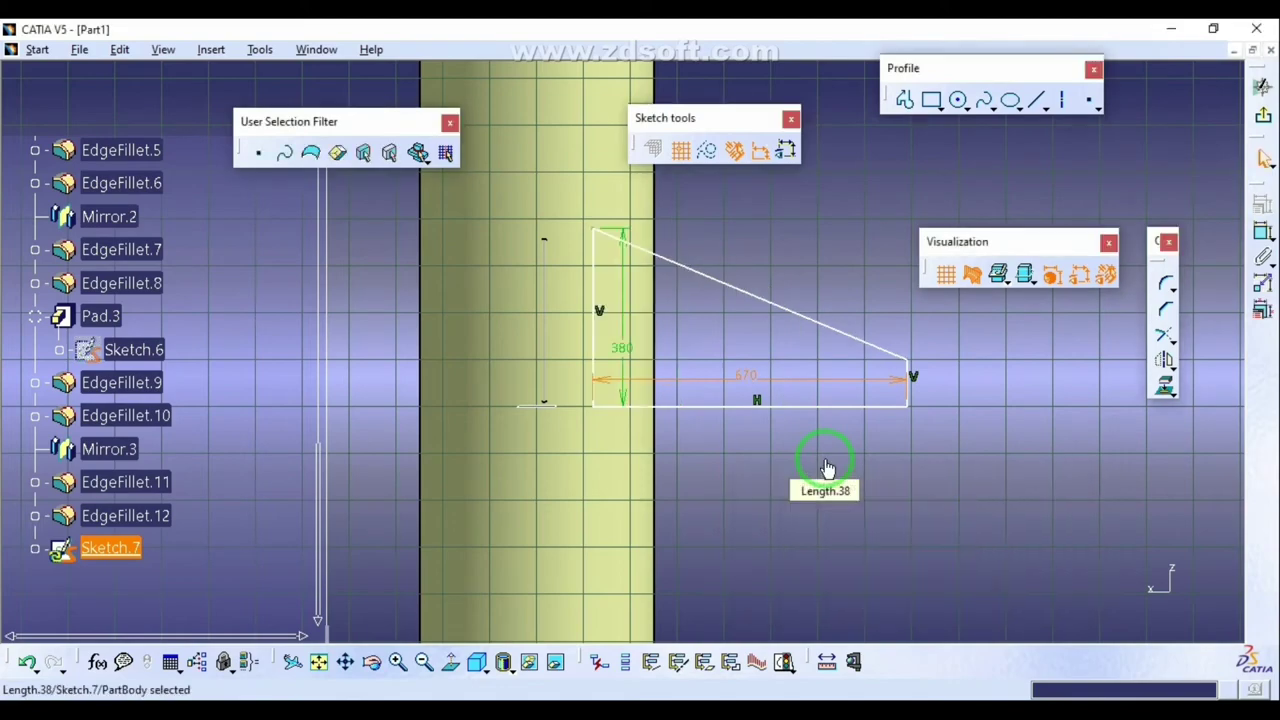
drag(592, 338, 652, 343)
Step: Dimension the short vertical tip edge of the fin profile to 80 mm
mouse_move(719, 336)
middle_down()
mouse_move(729, 206)
mouse_move(717, 263)
mouse_move(660, 346)
middle_up()
mouse_move(1168, 617)
middle_down()
mouse_move(998, 581)
mouse_move(997, 466)
middle_up()
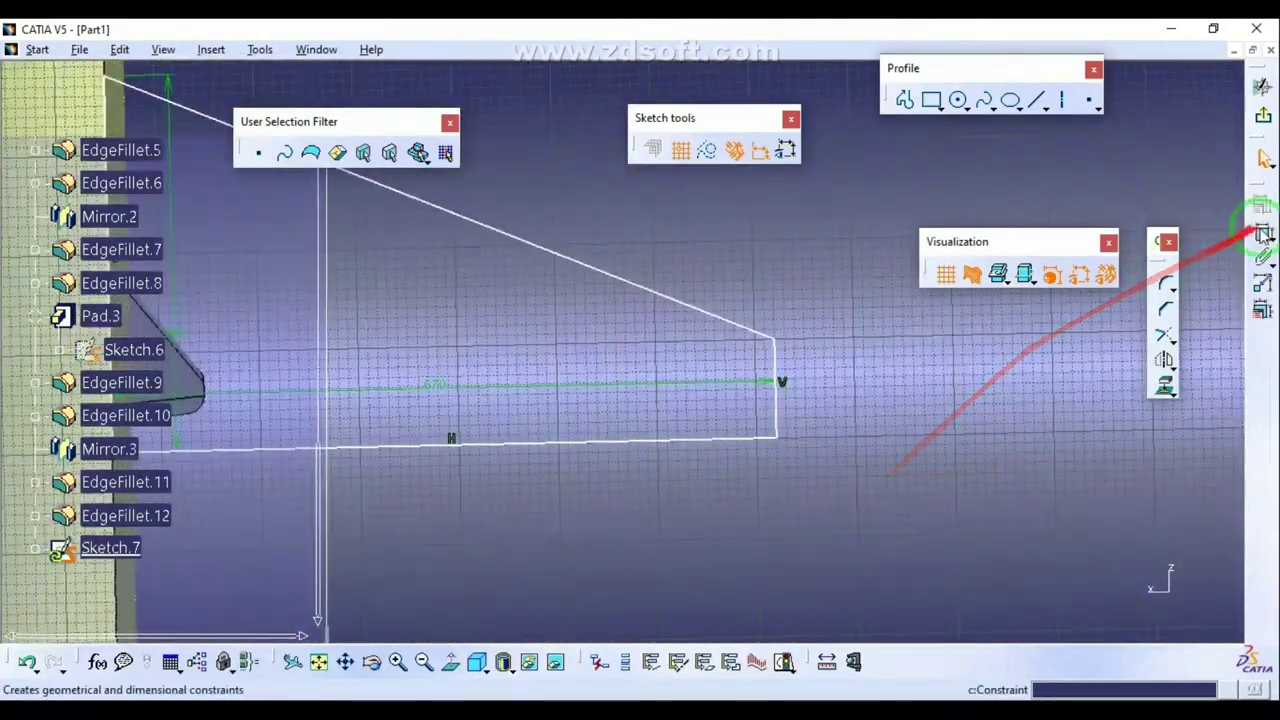
double_click(837, 279)
text(80)
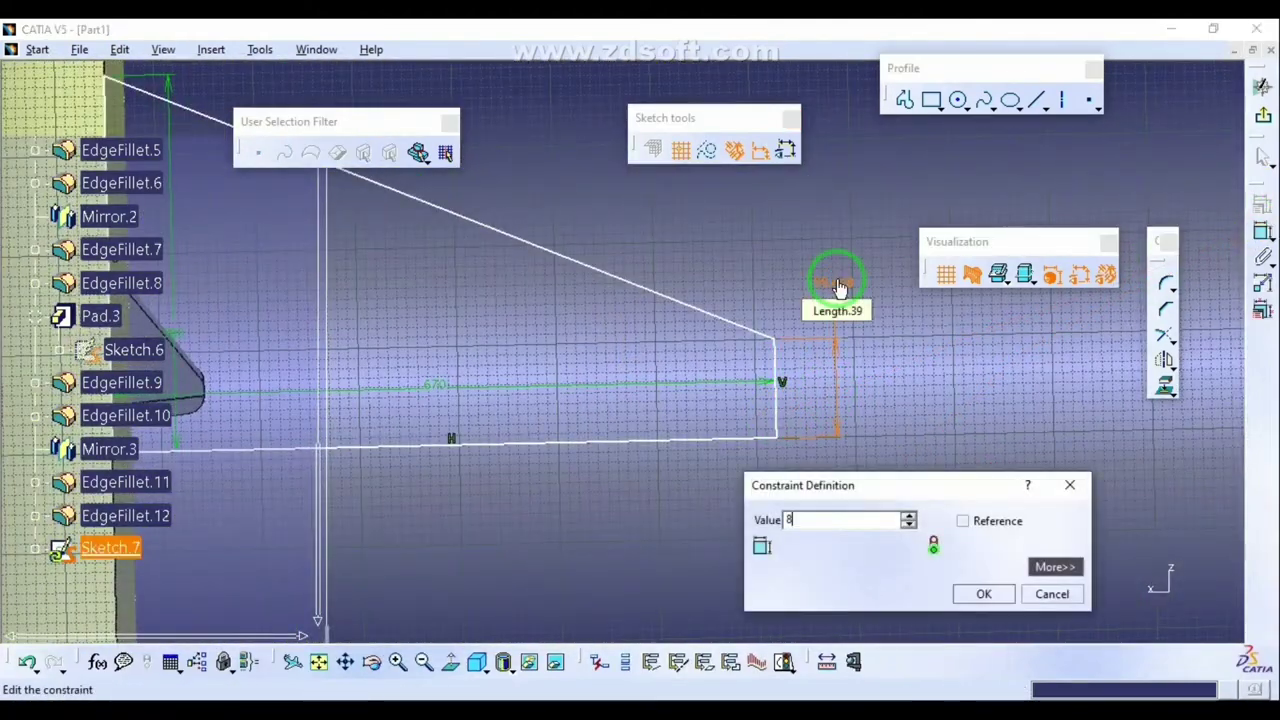
key(Return)
Step: Exit the sketch and pad the fin profile 30 mm with mirrored extent
middle_drag(763, 266, 748, 380)
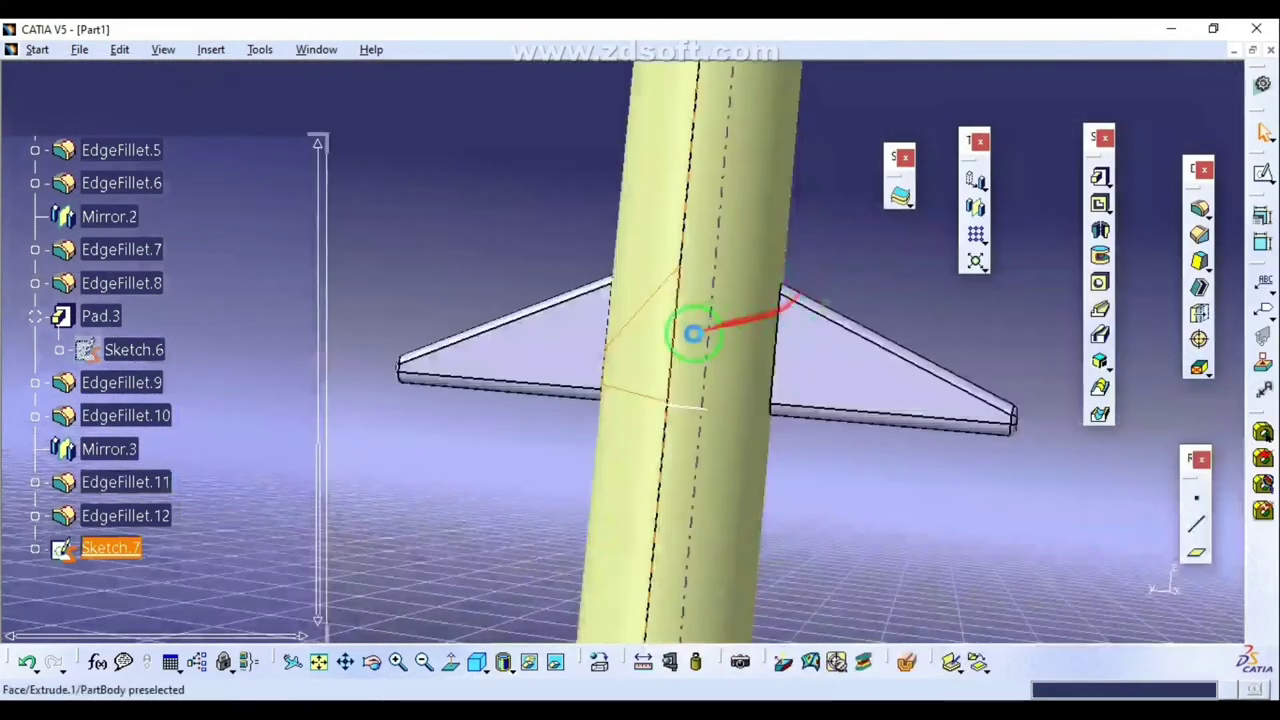
mouse_move(686, 334)
middle_down()
mouse_move(646, 354)
mouse_move(987, 283)
middle_up()
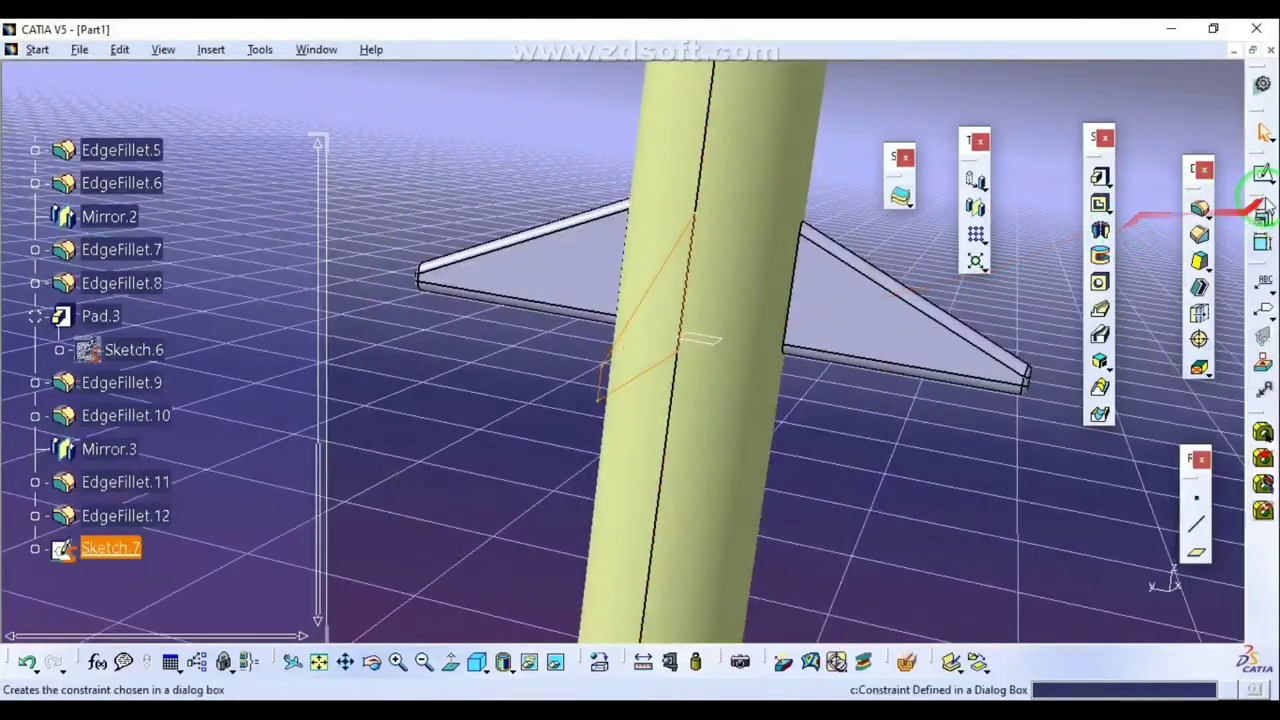
click(1099, 177)
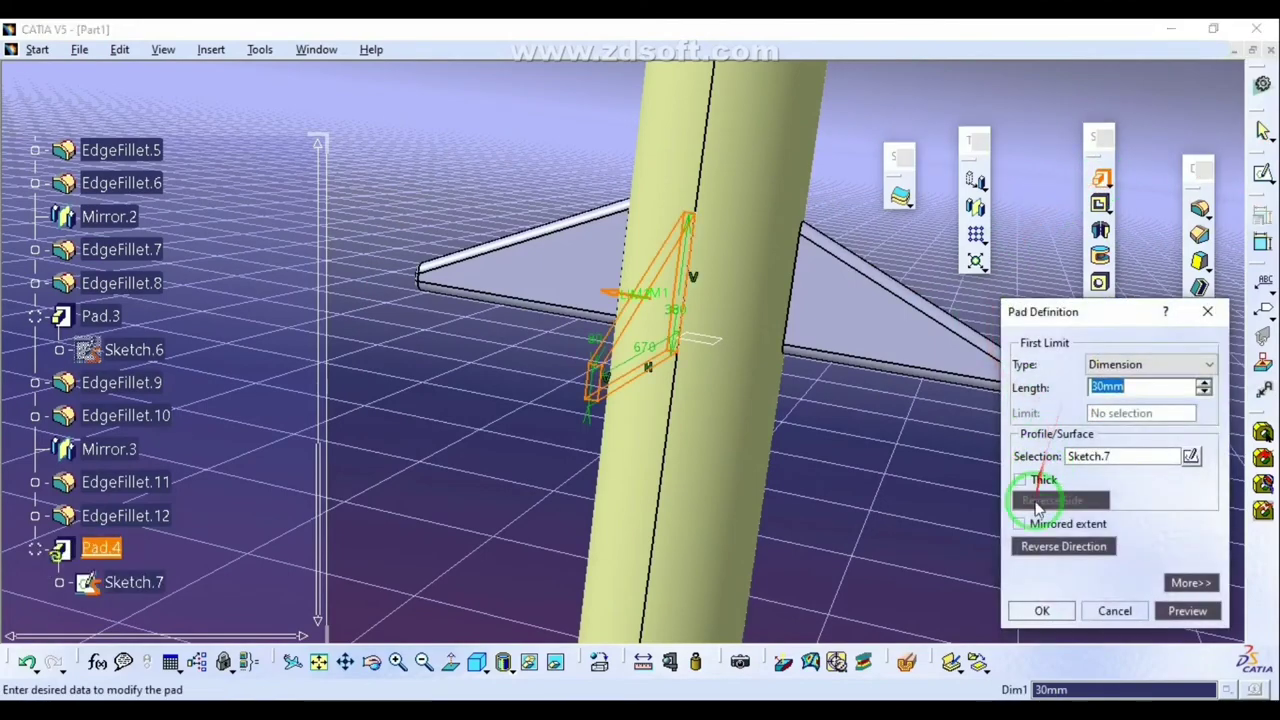
click(1020, 523)
click(1042, 610)
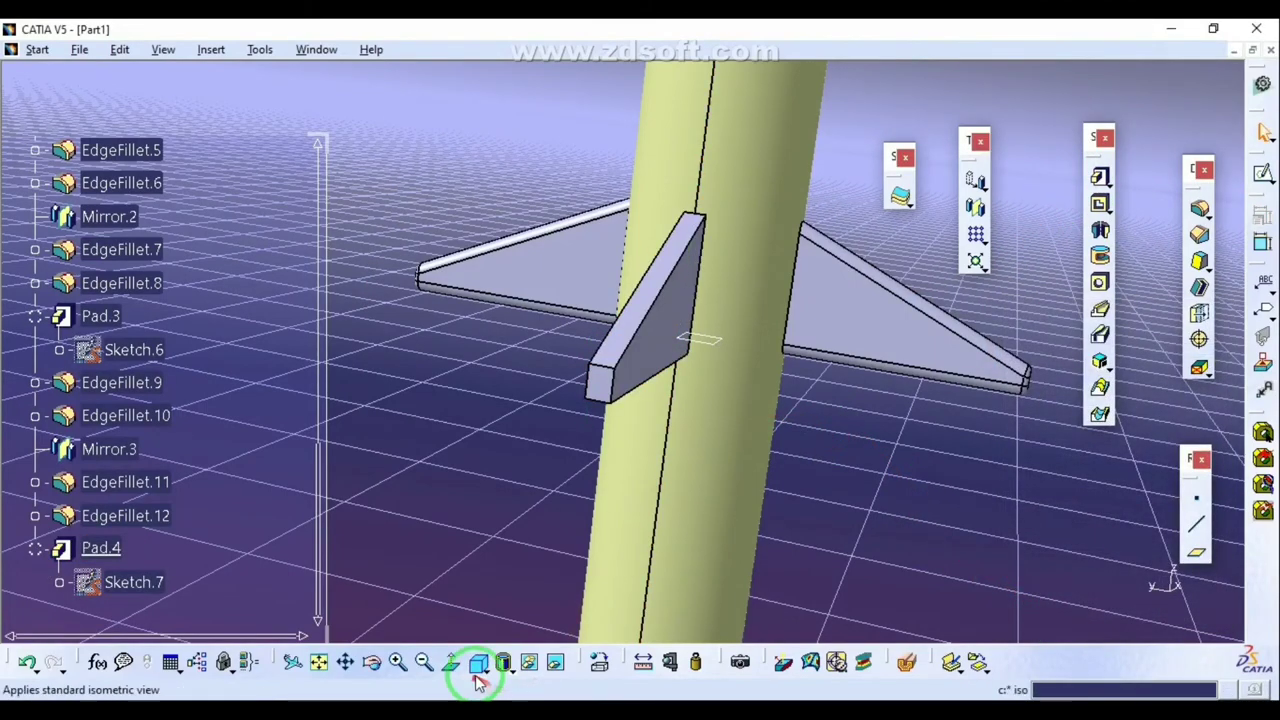
Step: Round the long edges of the new fin pad with an edge fillet in wireframe, and restore the shaded display
click(503, 665)
click(516, 645)
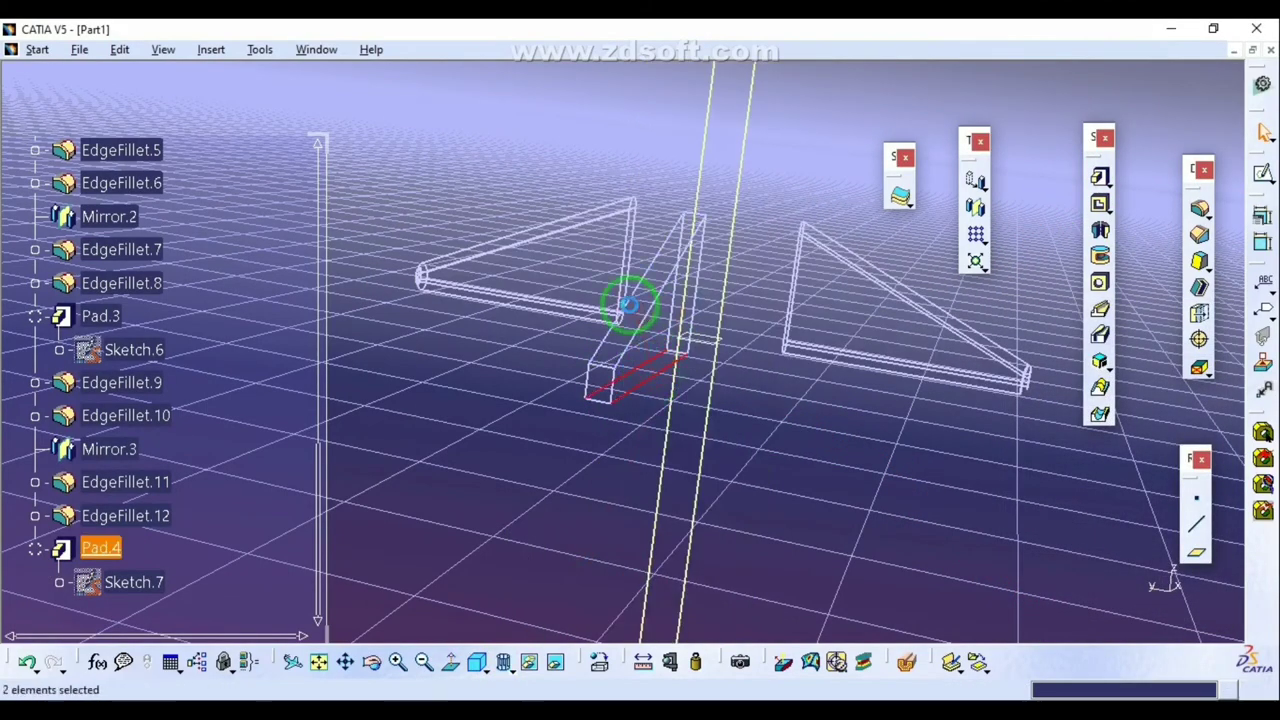
click(1190, 212)
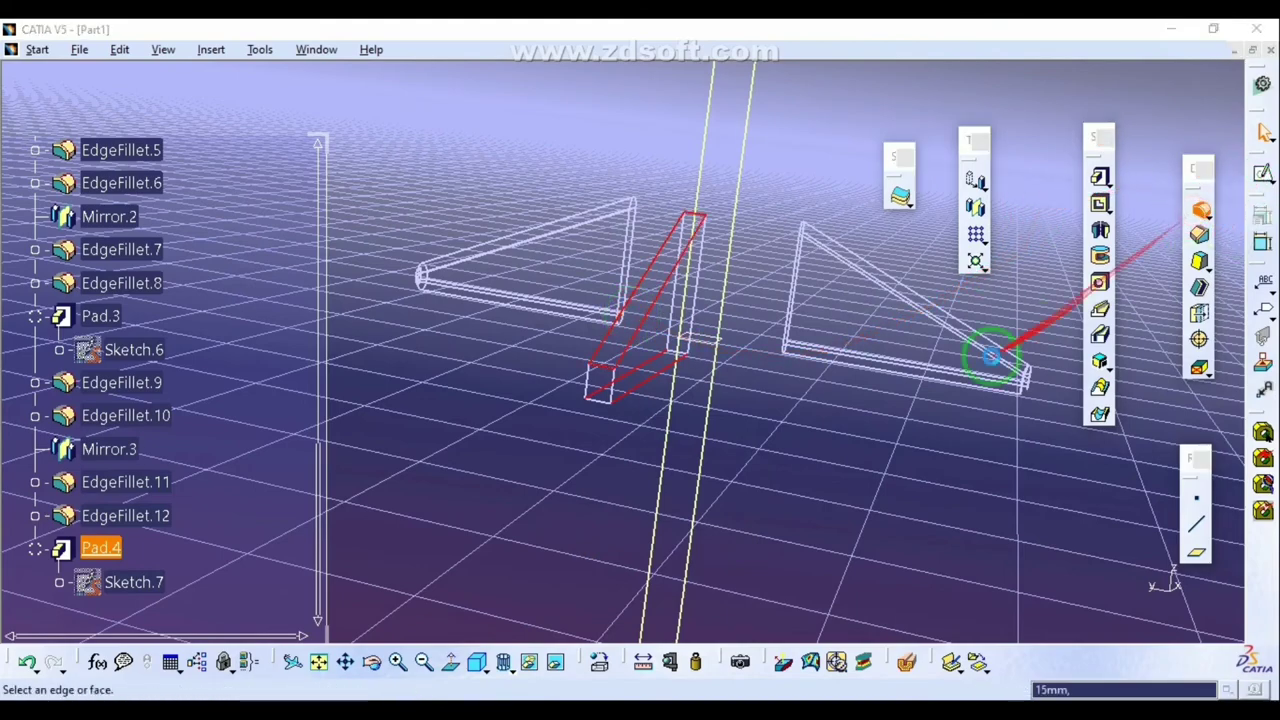
click(742, 537)
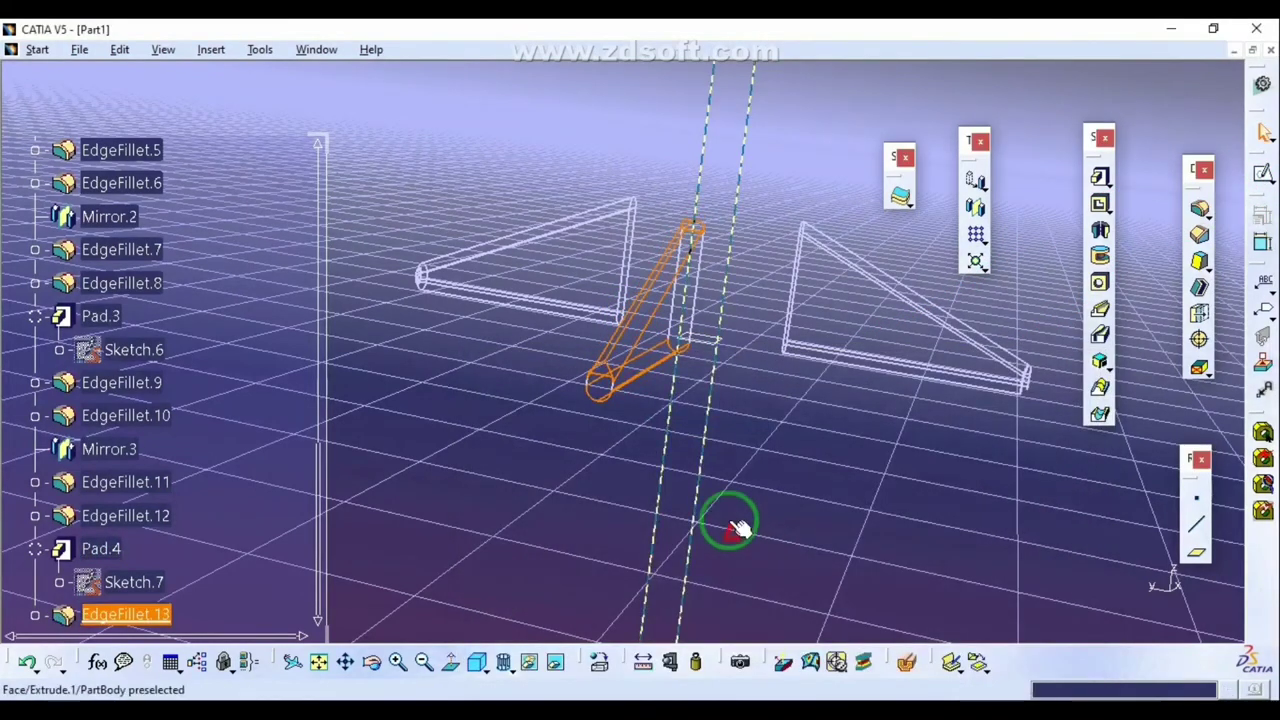
click(503, 665)
click(520, 551)
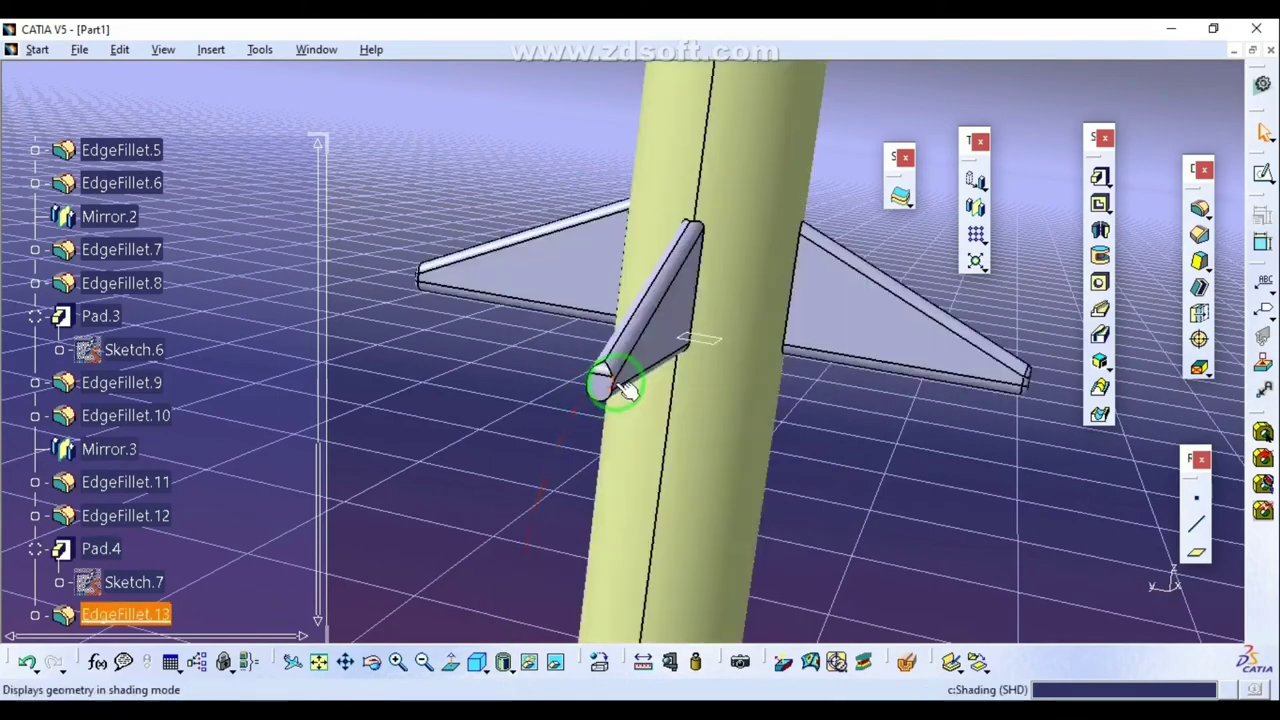
Step: Try to round the outer end face of the new fin with a 30 mm edge fillet
click(1203, 208)
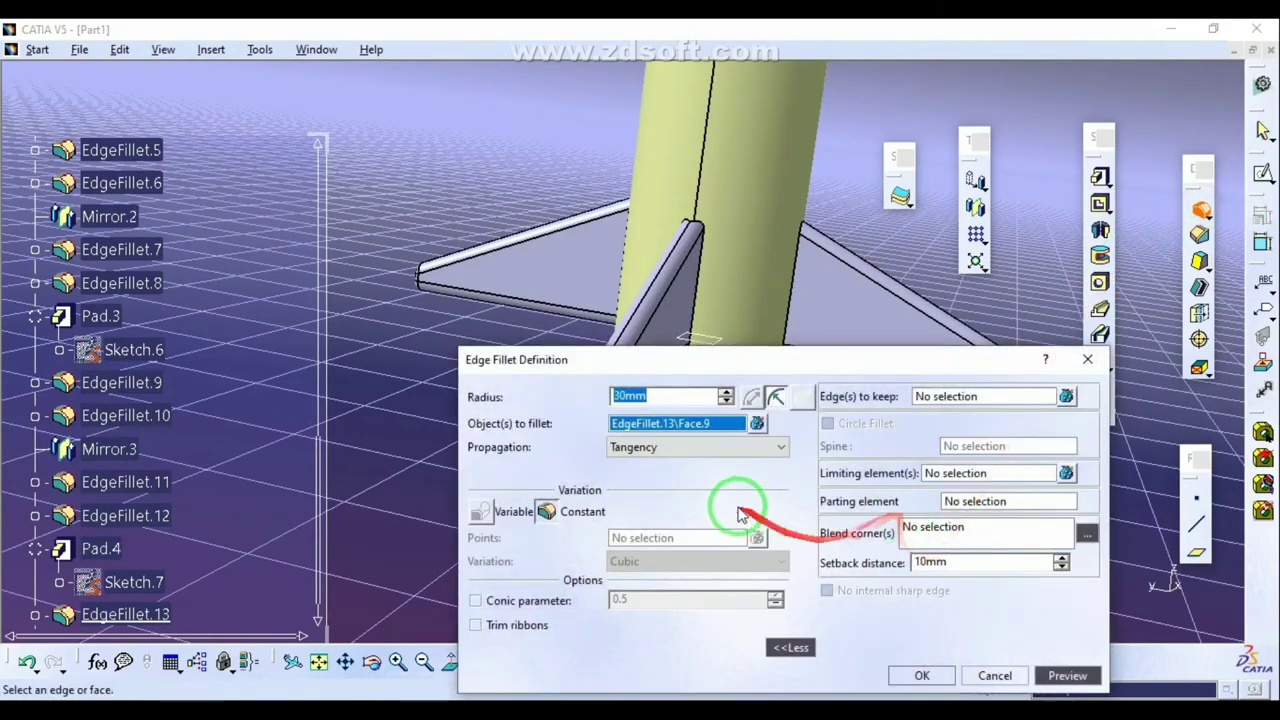
key(Return)
middle_drag(577, 476, 545, 424)
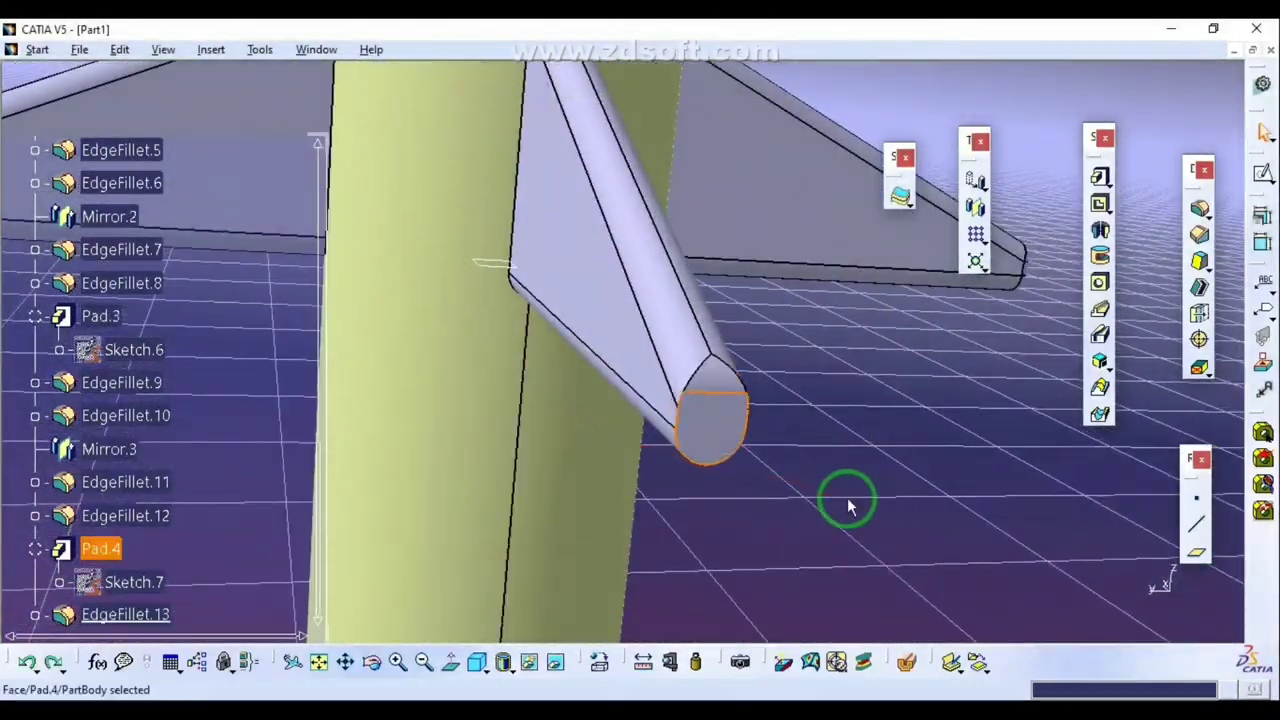
Step: Undo the edge fillets on the new upper fin, back to the plain sharp-edged pad
key(ctrl+z)
middle_drag(777, 451, 585, 656)
click(440, 224)
middle_drag(760, 405, 803, 291)
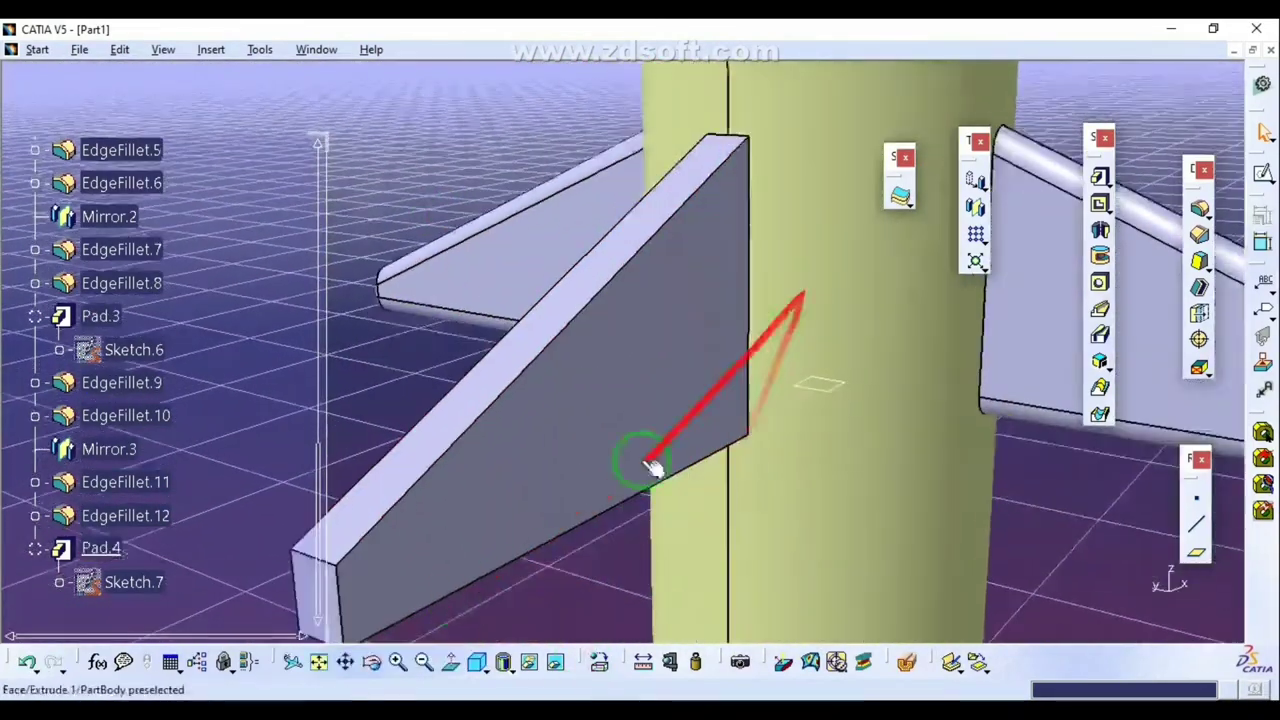
Step: Round the fin's four long edges with a 15 mm edge fillet in wireframe, and restore the shaded display
click(511, 670)
click(523, 657)
click(543, 302)
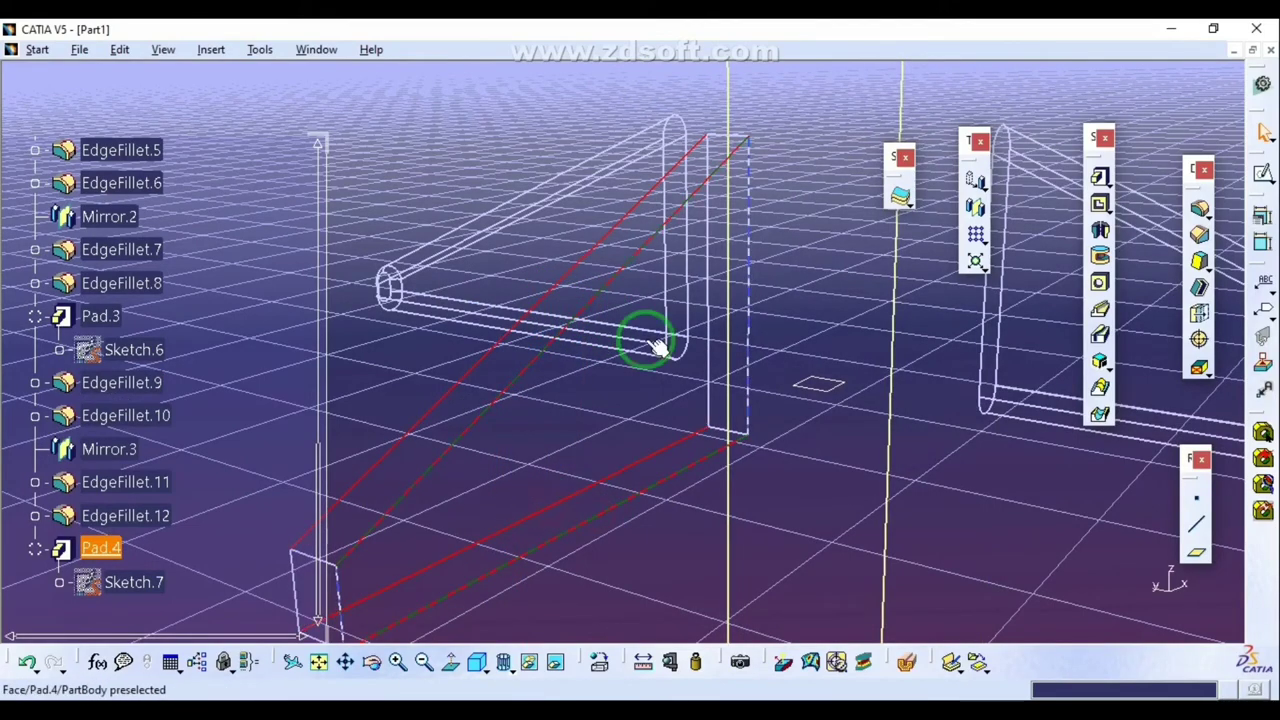
click(1199, 209)
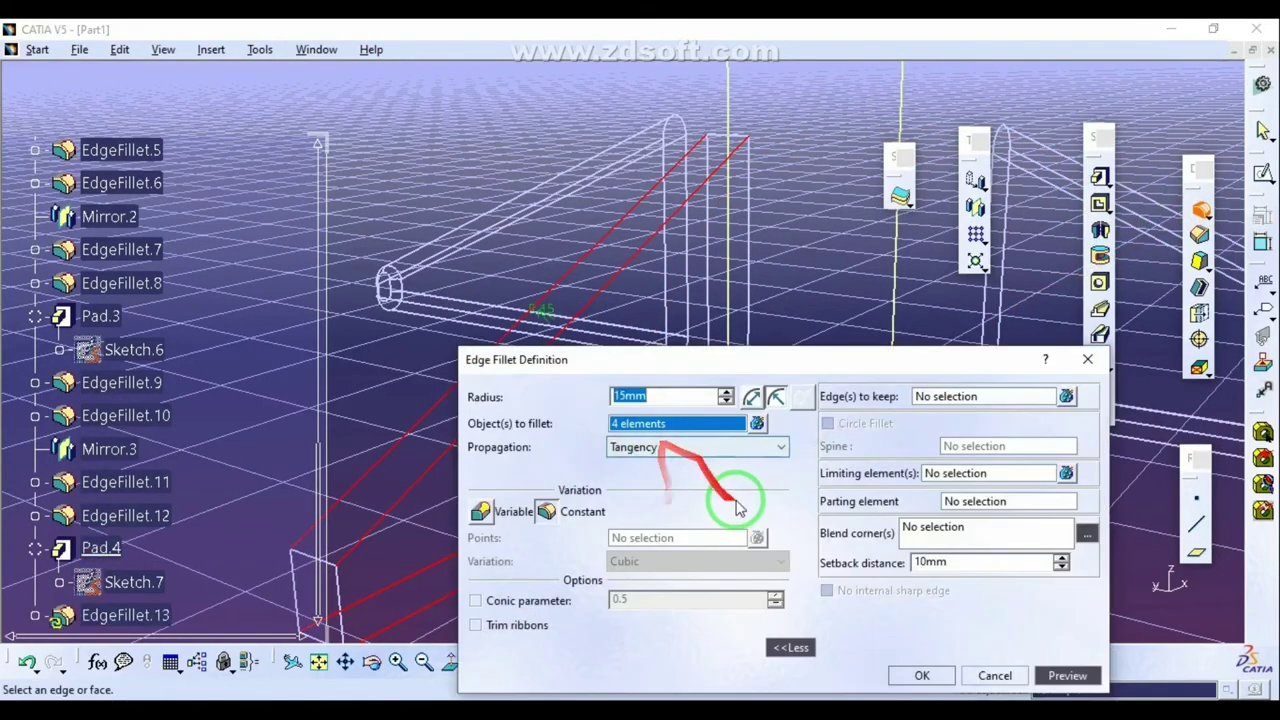
key(Return)
middle_drag(332, 385, 613, 197)
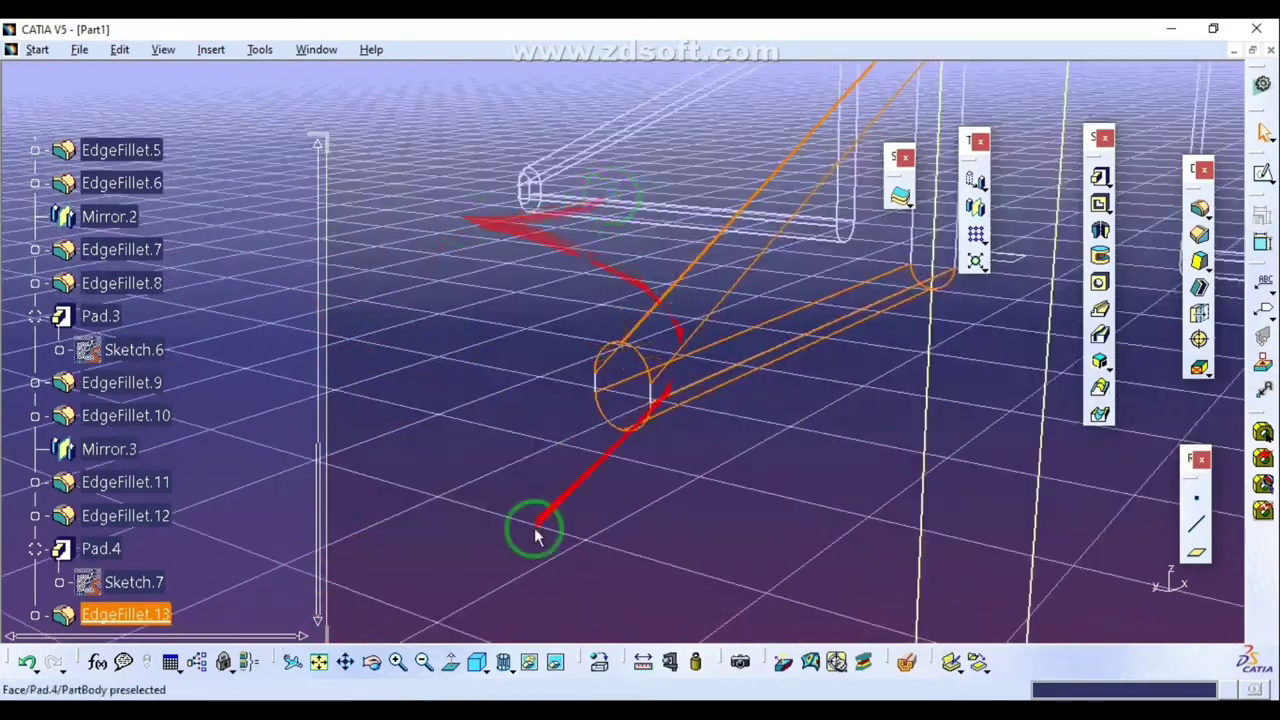
click(507, 668)
click(521, 545)
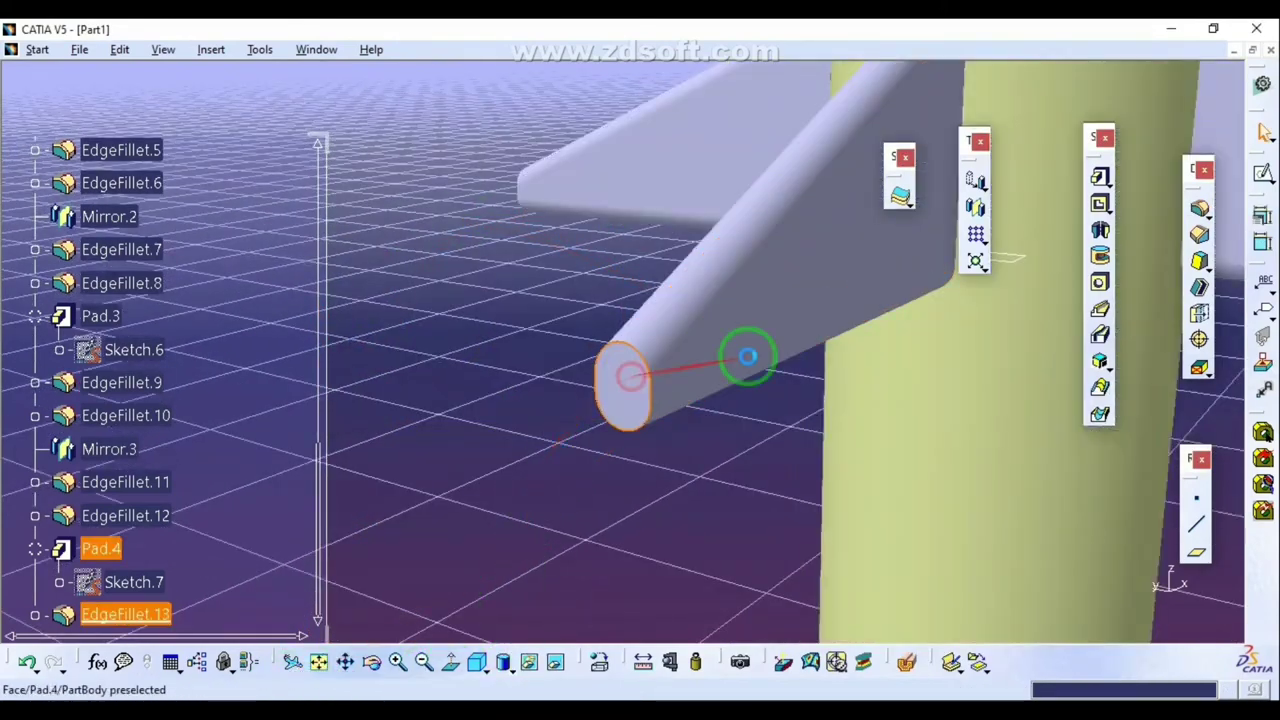
Step: Round the outer end face of the upper fin with a 15 mm edge fillet
click(748, 356)
click(1201, 210)
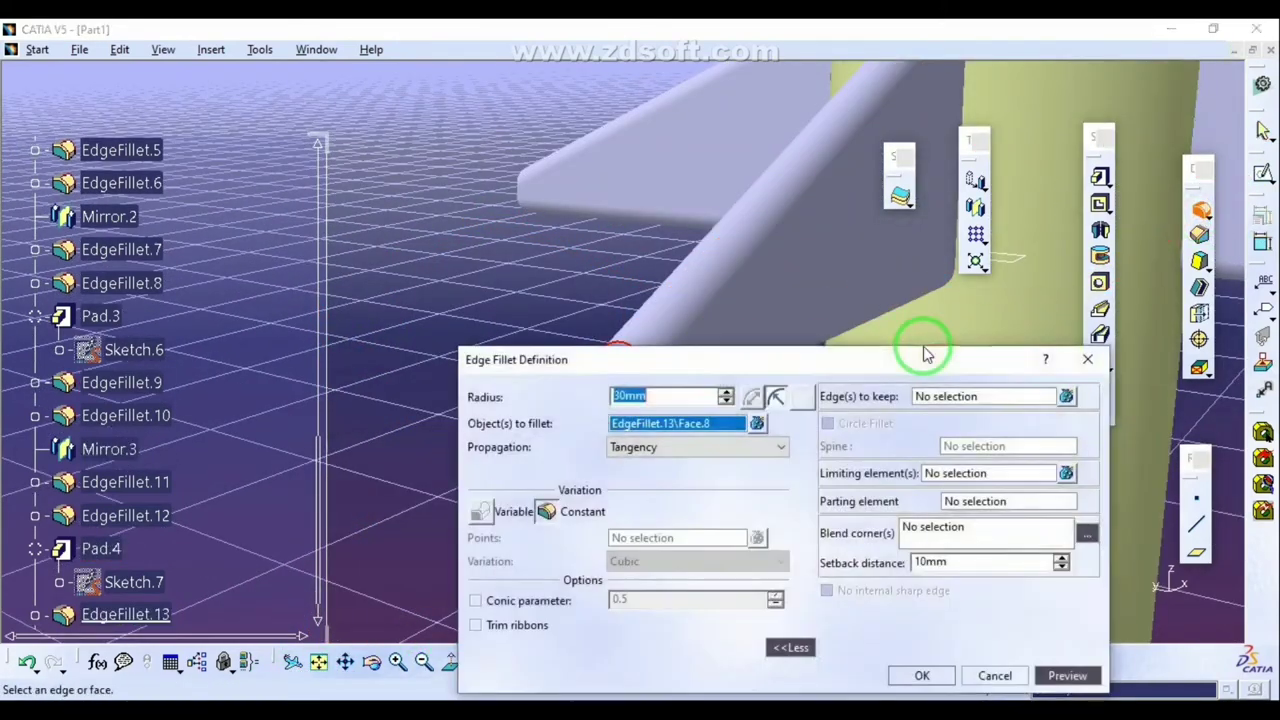
text(15)
key(Return)
Step: Mirror Pad.4 about the yz plane to place a fin on the opposite side of the body
middle_drag(520, 351, 306, 489)
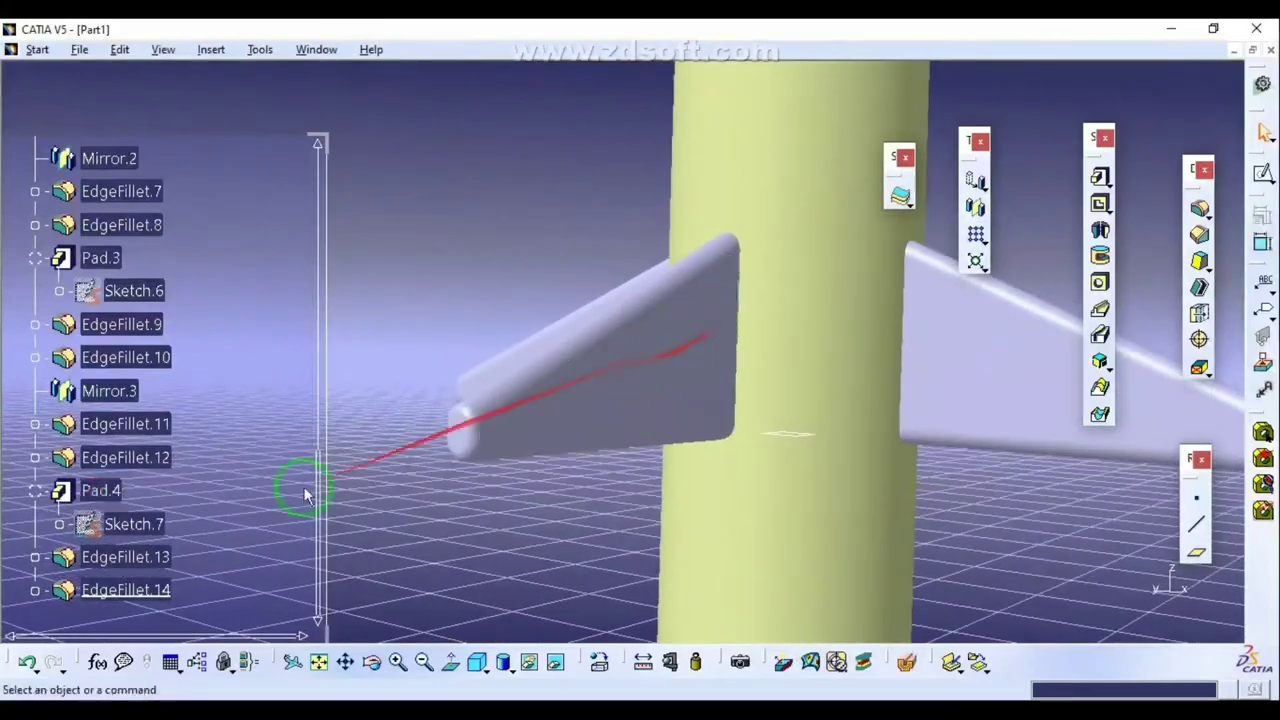
click(103, 492)
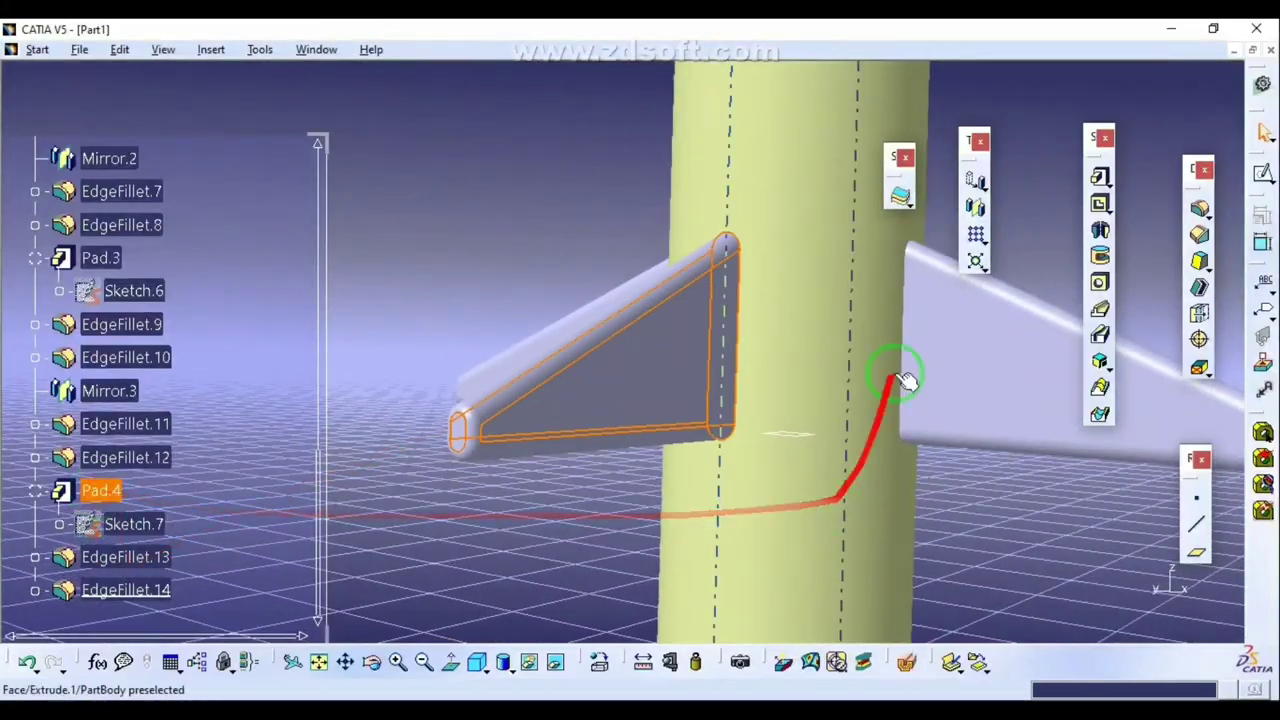
click(977, 208)
middle_drag(609, 302, 606, 610)
click(654, 483)
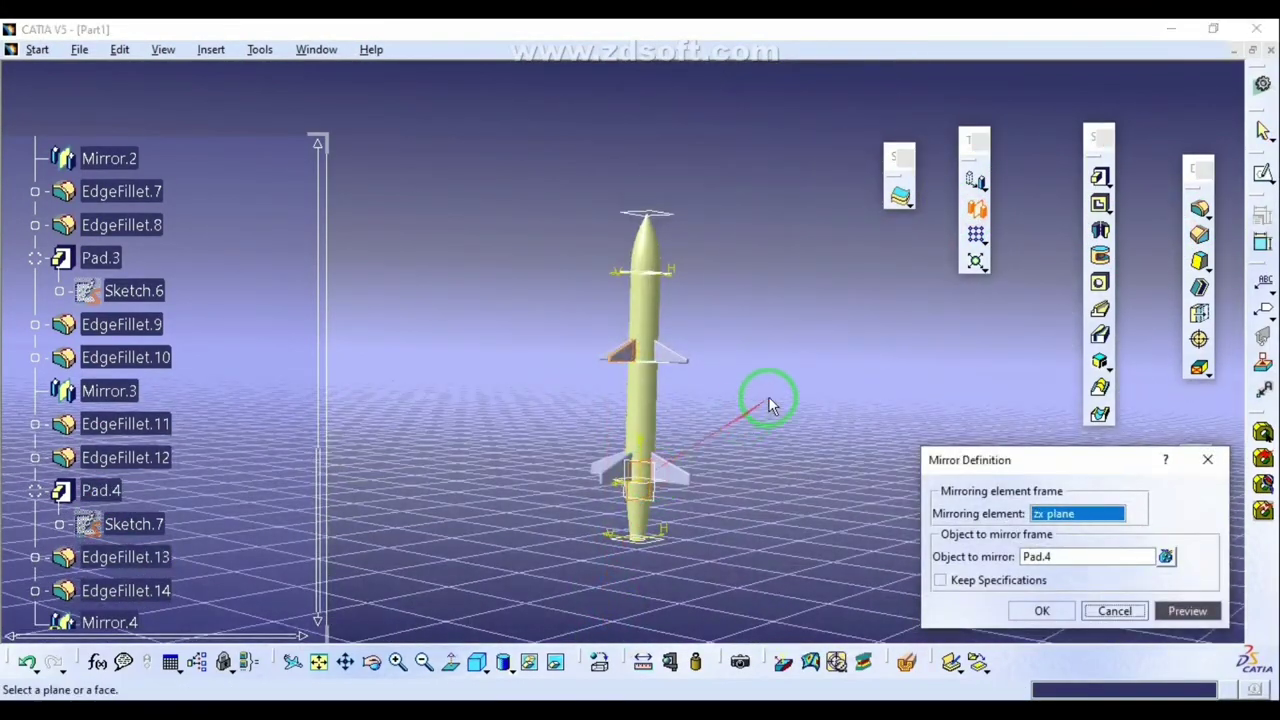
middle_drag(770, 403, 666, 491)
click(725, 492)
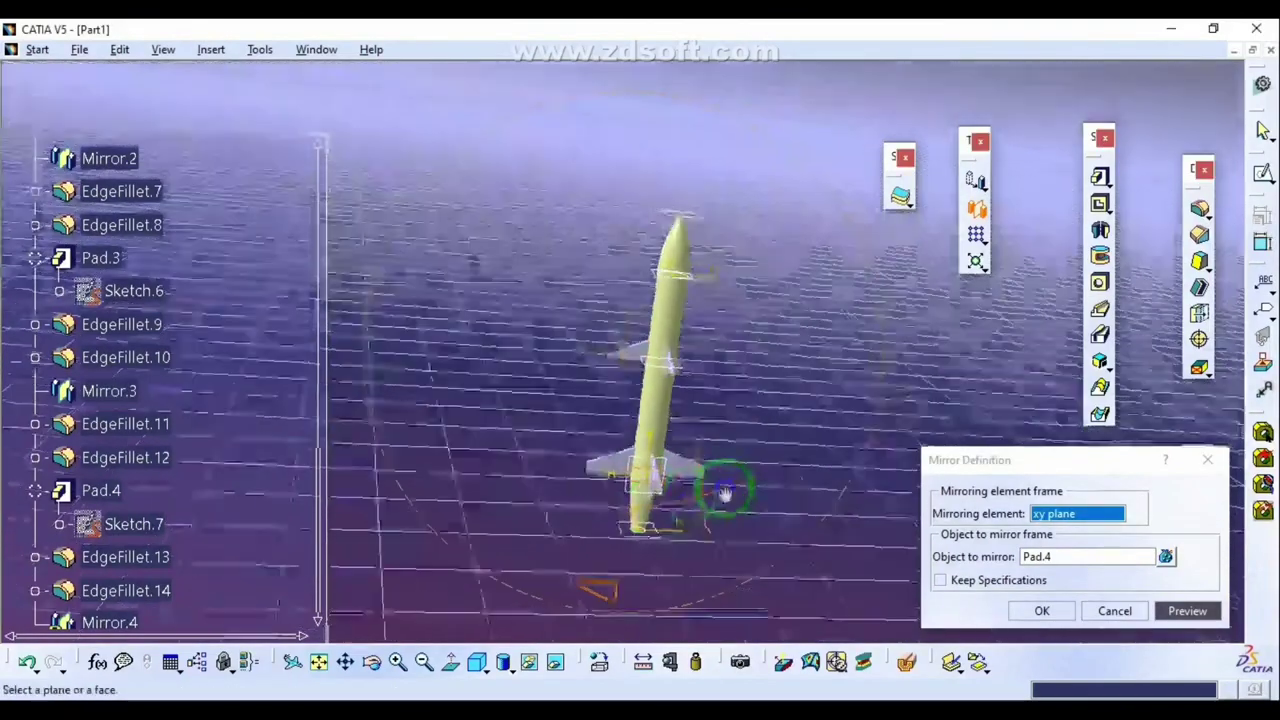
click(664, 478)
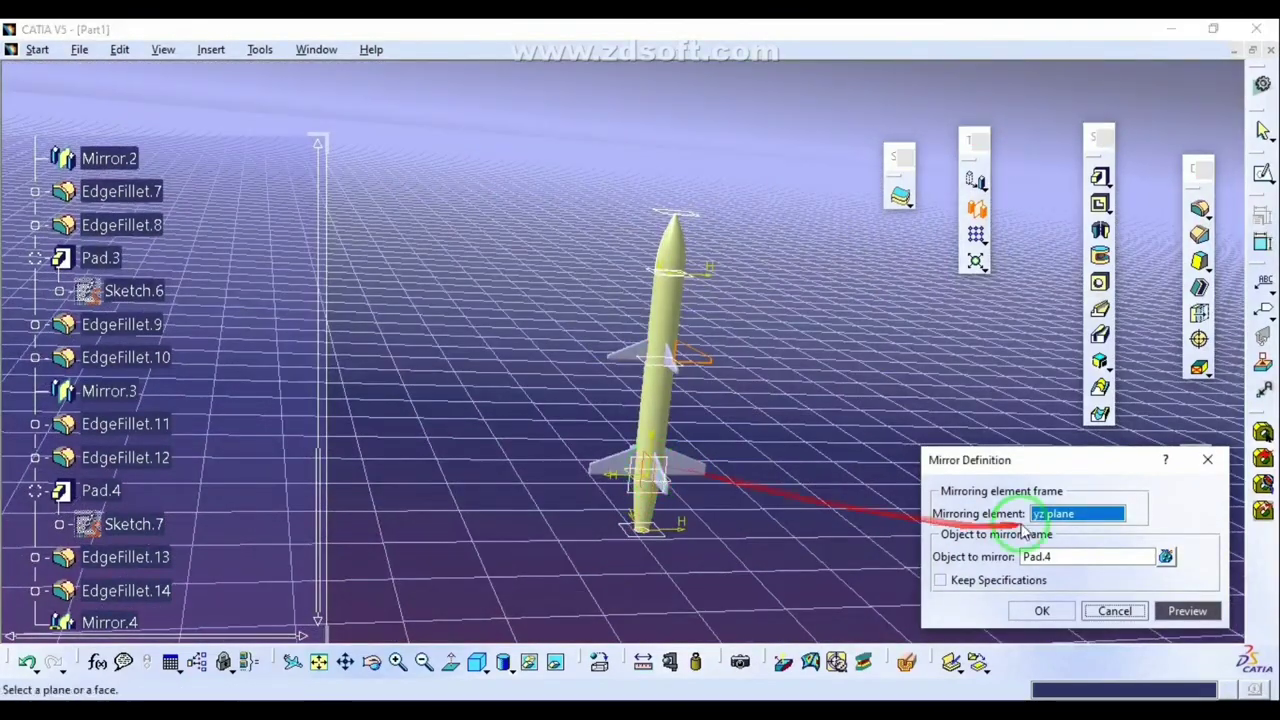
click(1030, 612)
Step: Round the mirrored fin's four long edges with a 10 mm edge fillet in wireframe, and restore the shaded display
middle_drag(600, 371, 766, 443)
click(500, 663)
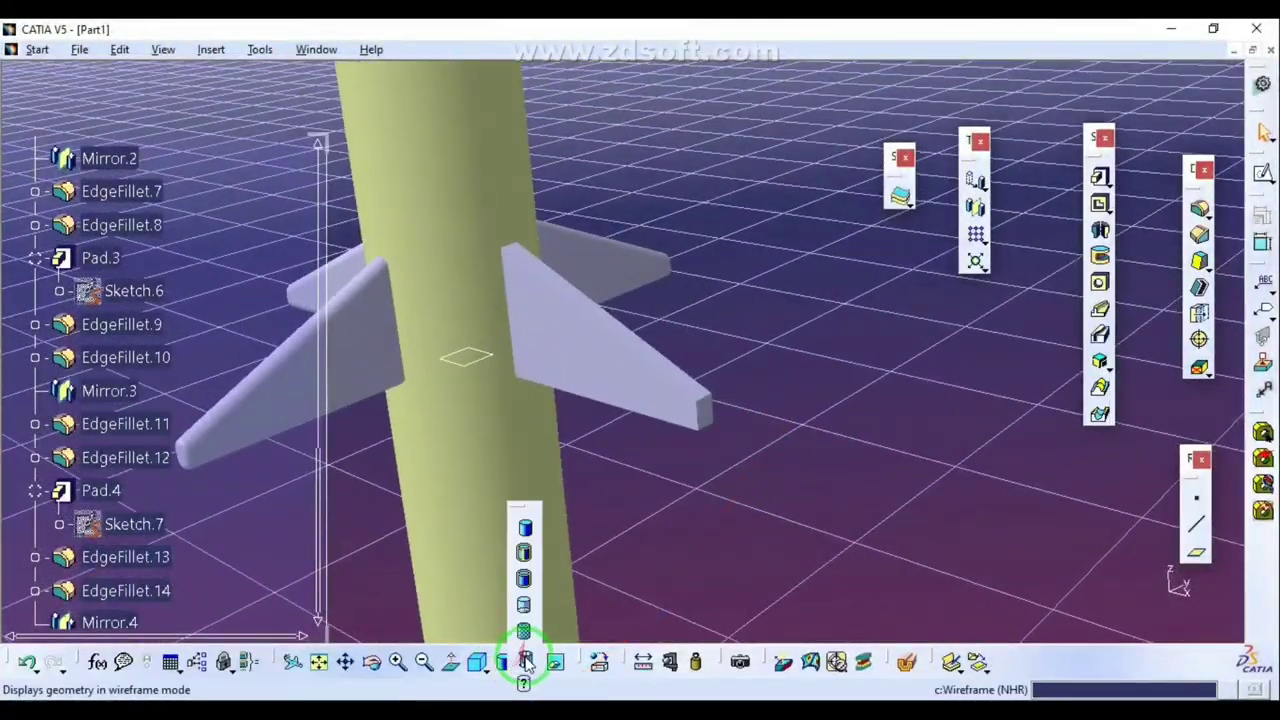
click(522, 655)
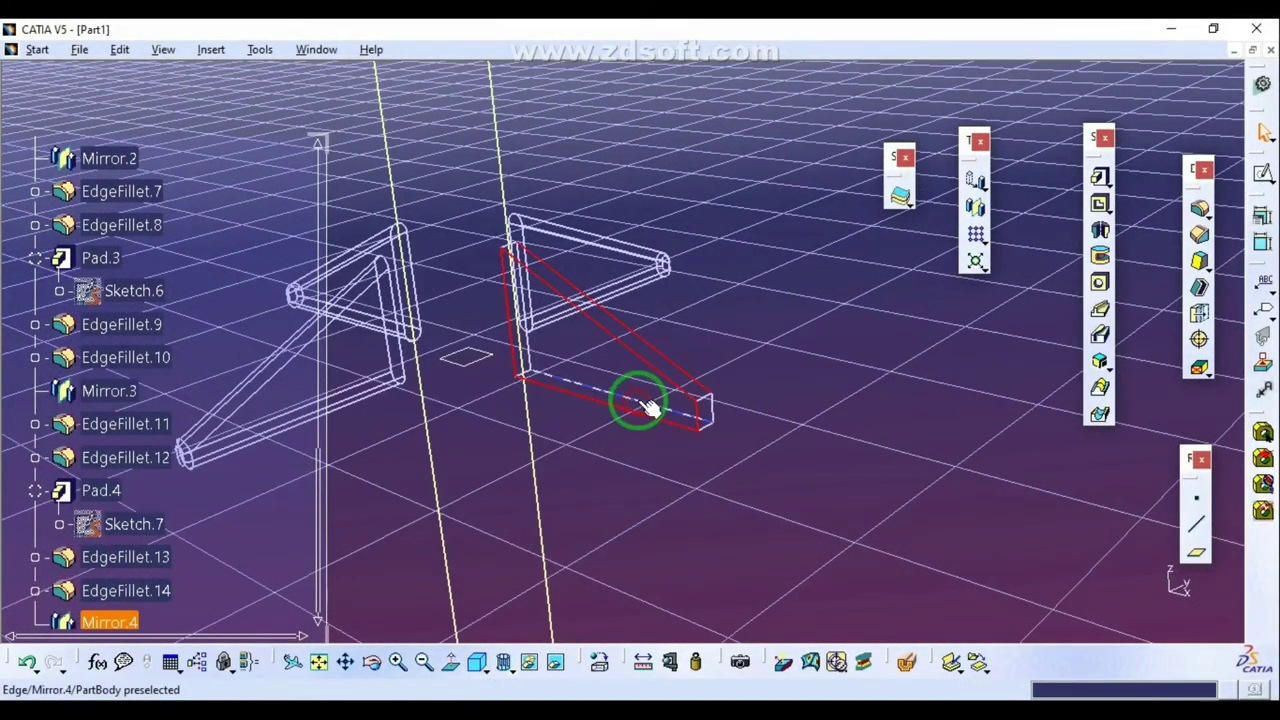
ctrl+click(590, 388)
ctrl+click(633, 350)
ctrl+click(646, 341)
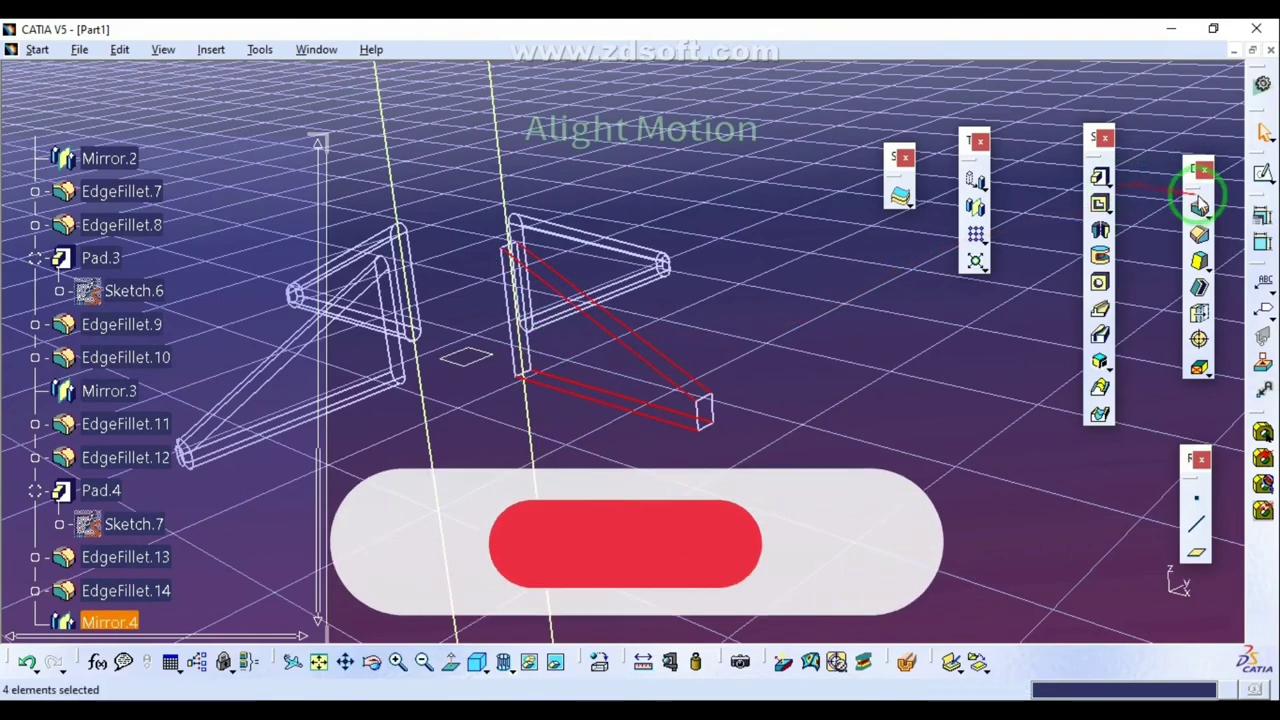
click(1199, 207)
text(10)
key(Return)
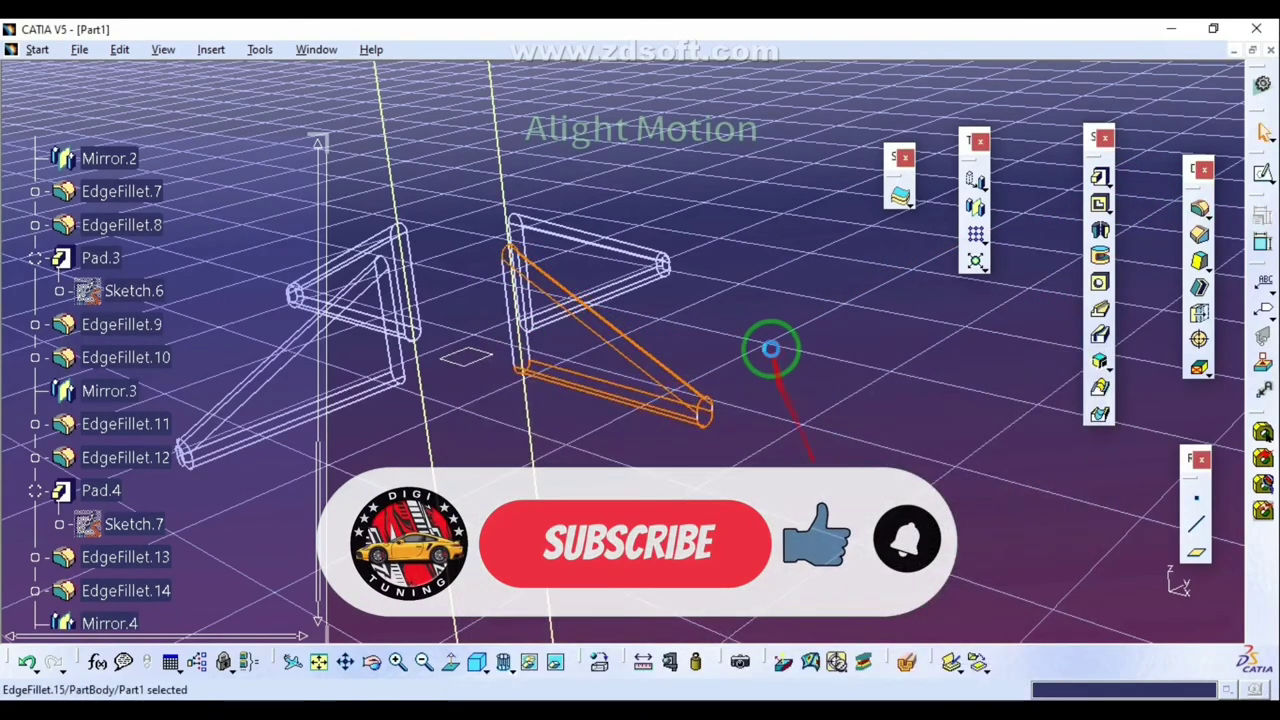
click(771, 348)
click(503, 662)
click(528, 626)
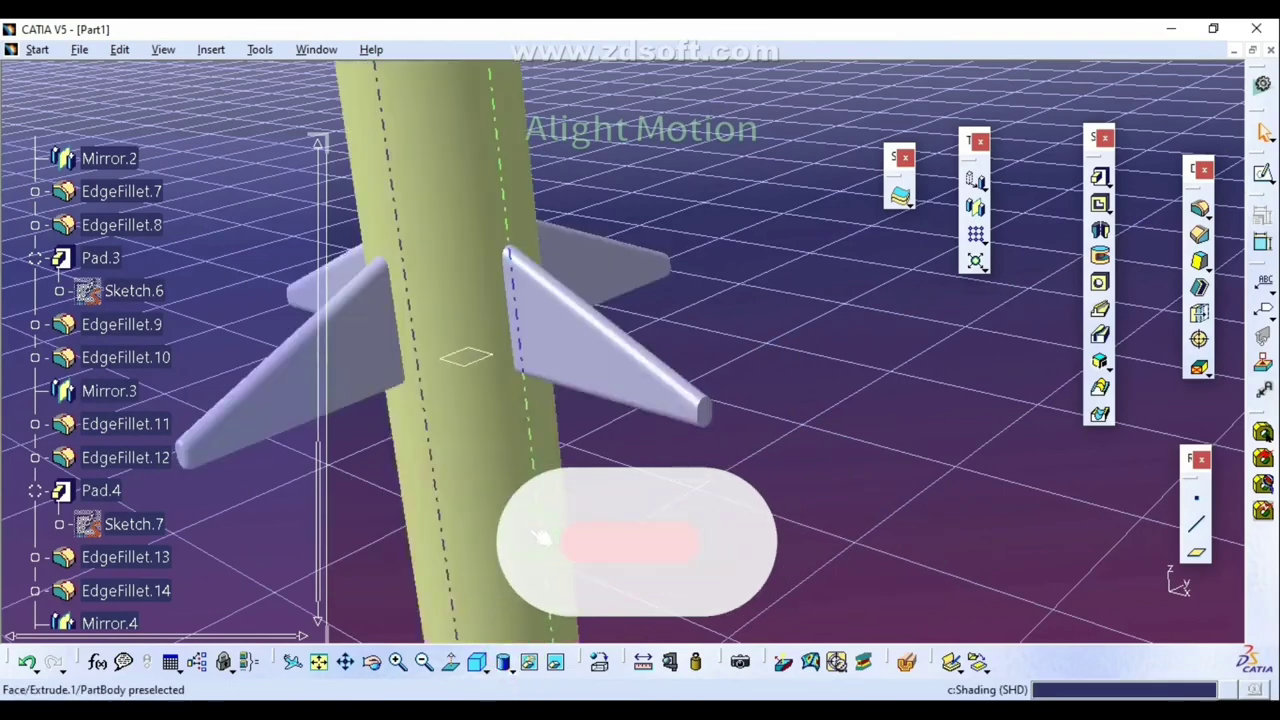
Step: Round the outer end face of the mirrored fin with a 15 mm edge fillet
click(1199, 211)
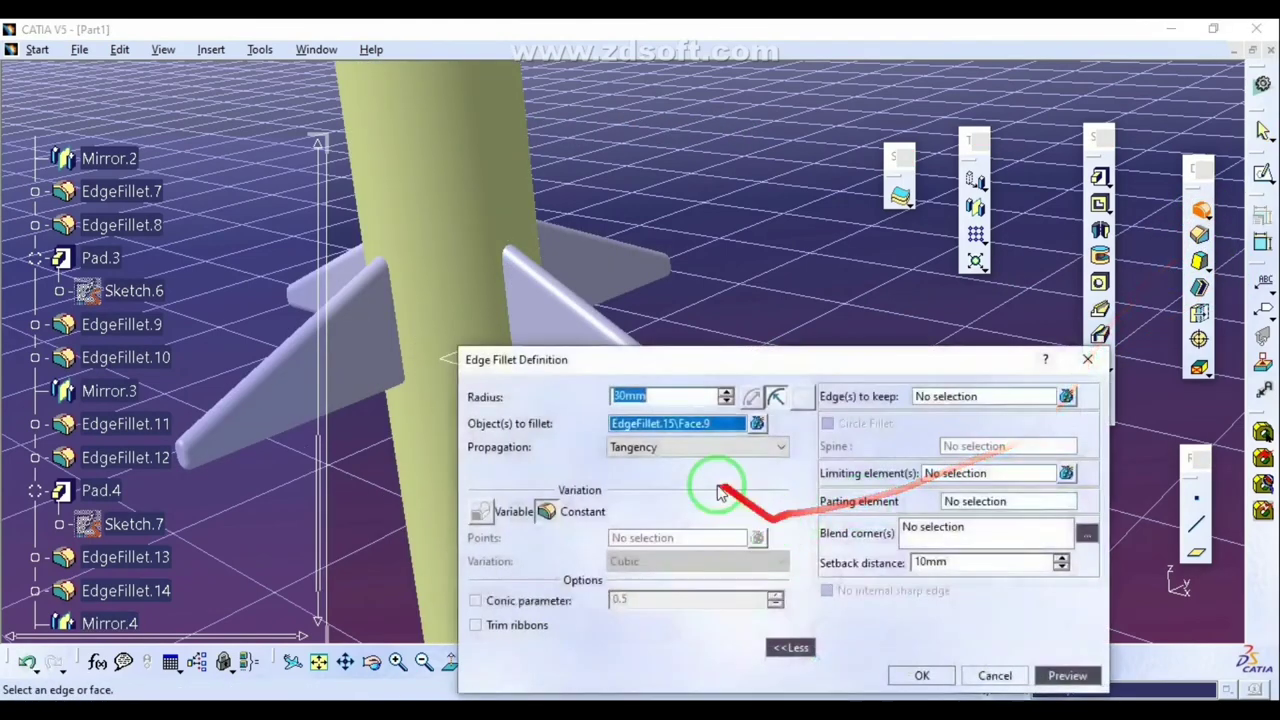
text(15)
key(Return)
Step: Inspect the whole rocket in the standard front and isometric views
middle_drag(445, 305, 371, 374)
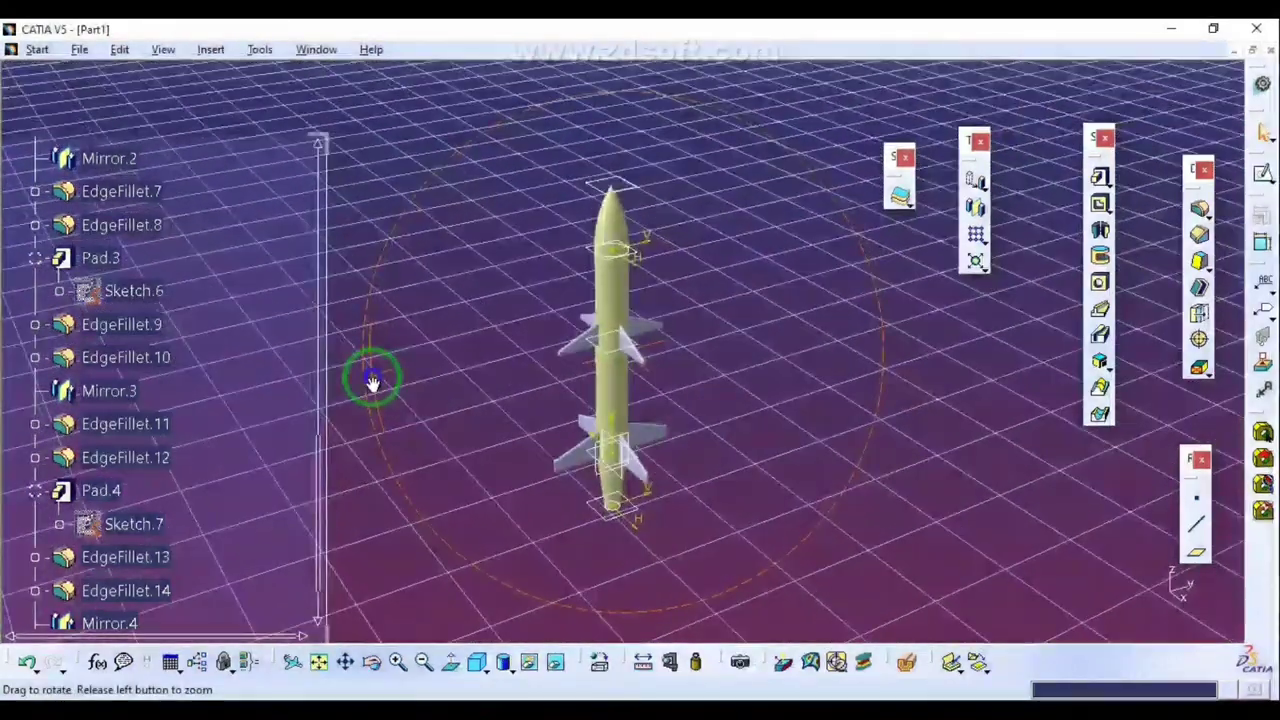
middle_drag(431, 403, 498, 448)
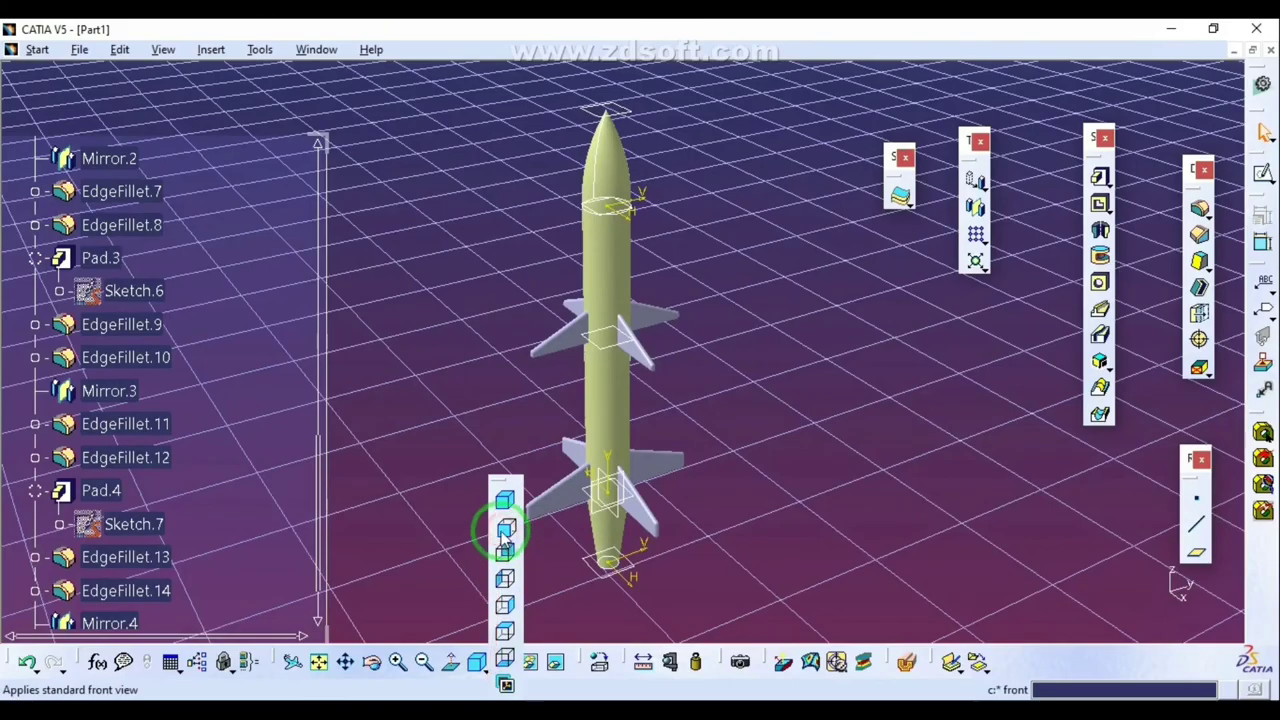
click(505, 533)
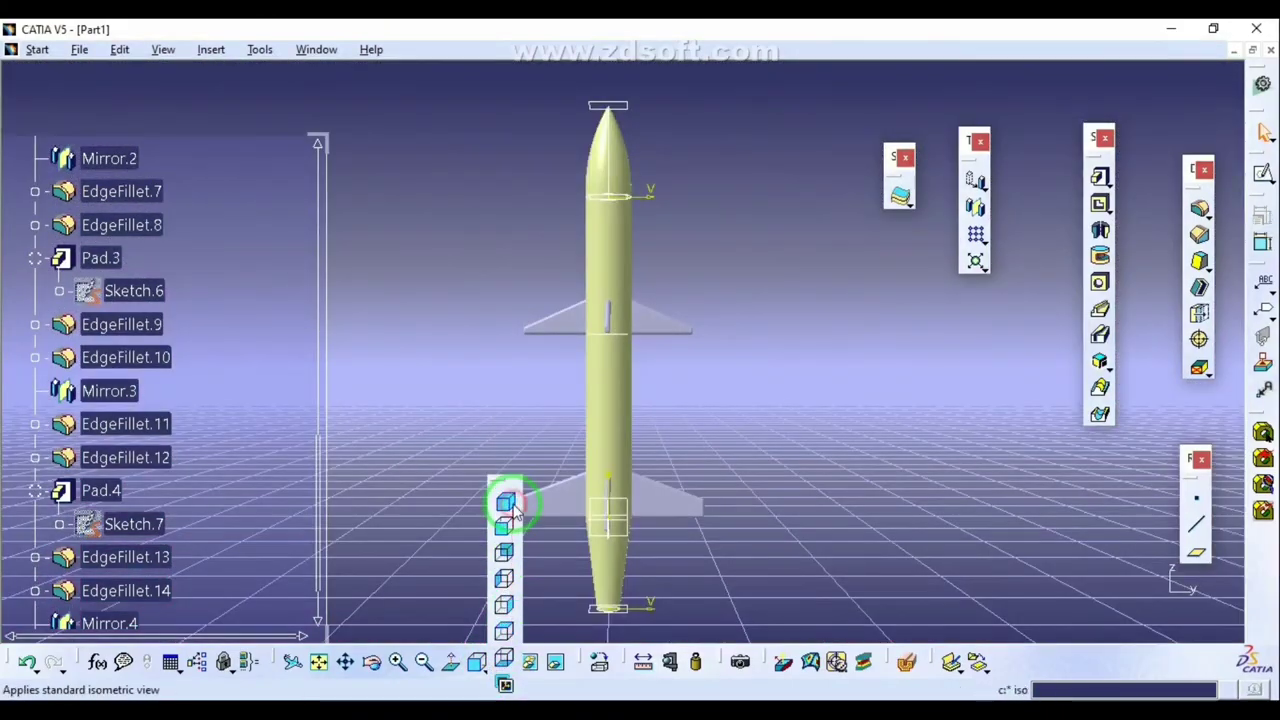
click(510, 506)
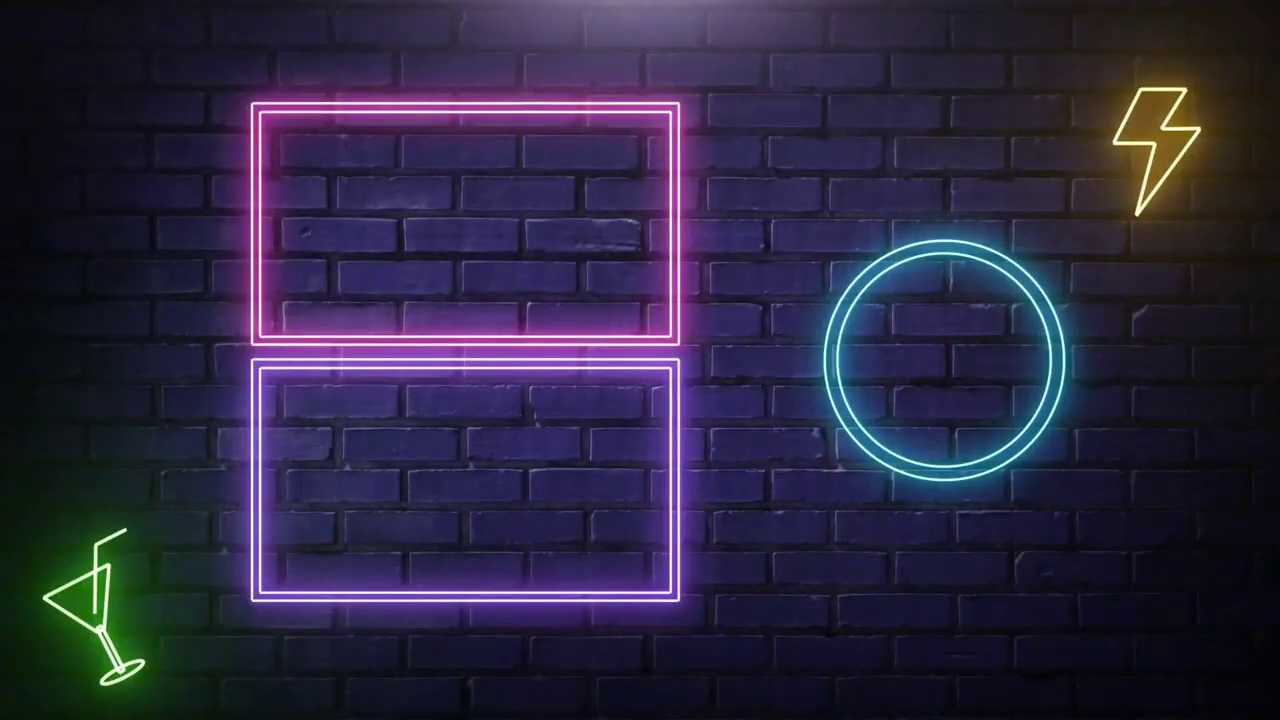